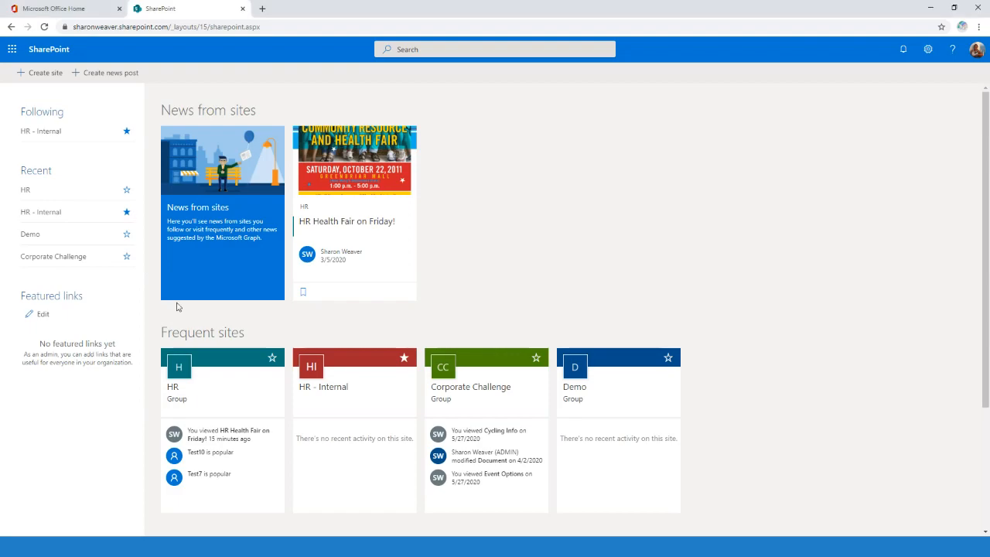
{"action": "left_click", "coordinate": [89, 9]}
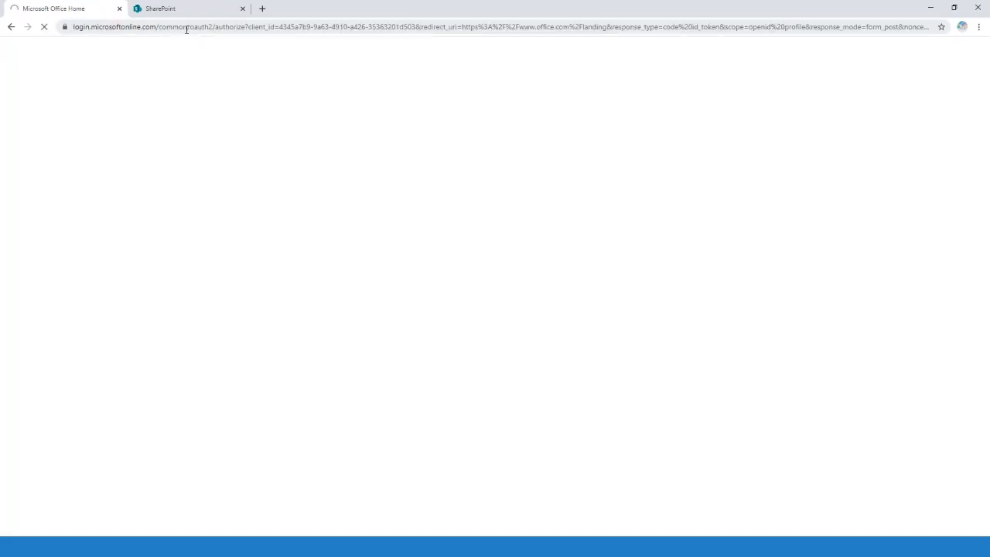
{"action": "left_click", "coordinate": [185, 30]}
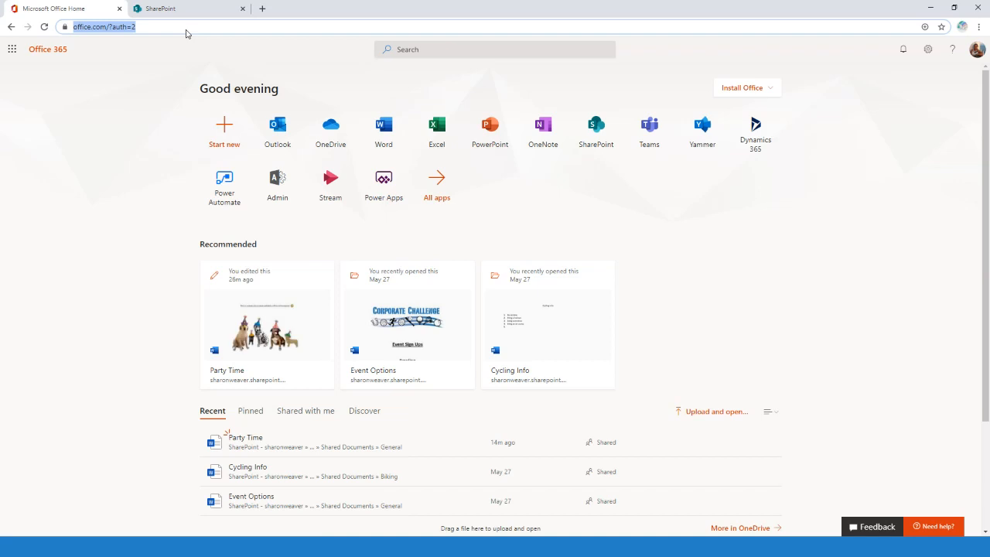
{"action": "type", "text": "www."}
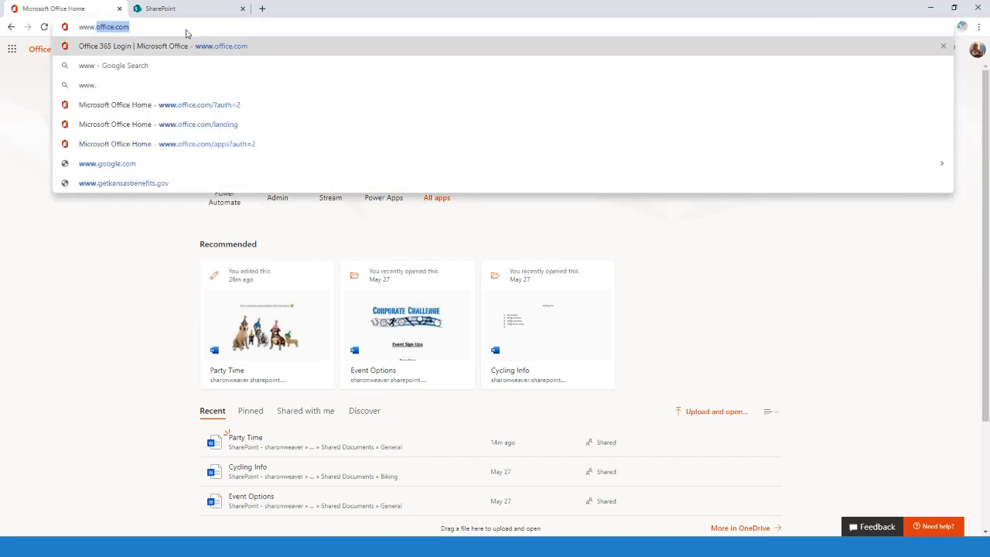
{"action": "type", "text": "office.co"}
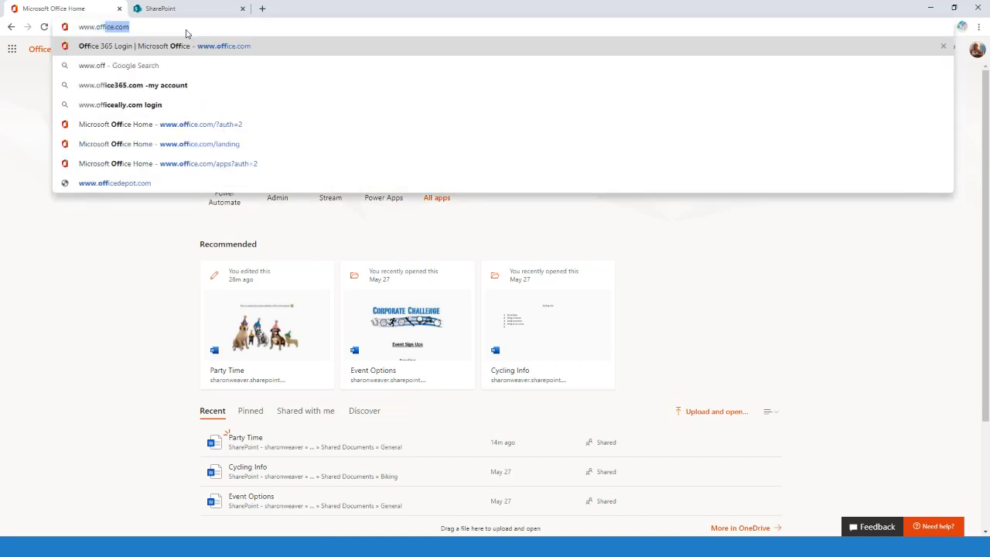
{"action": "key", "text": "BackSpace"}
{"action": "key", "text": "BackSpace"}
{"action": "key", "text": "BackSpace"}
{"action": "key", "text": "BackSpace"}
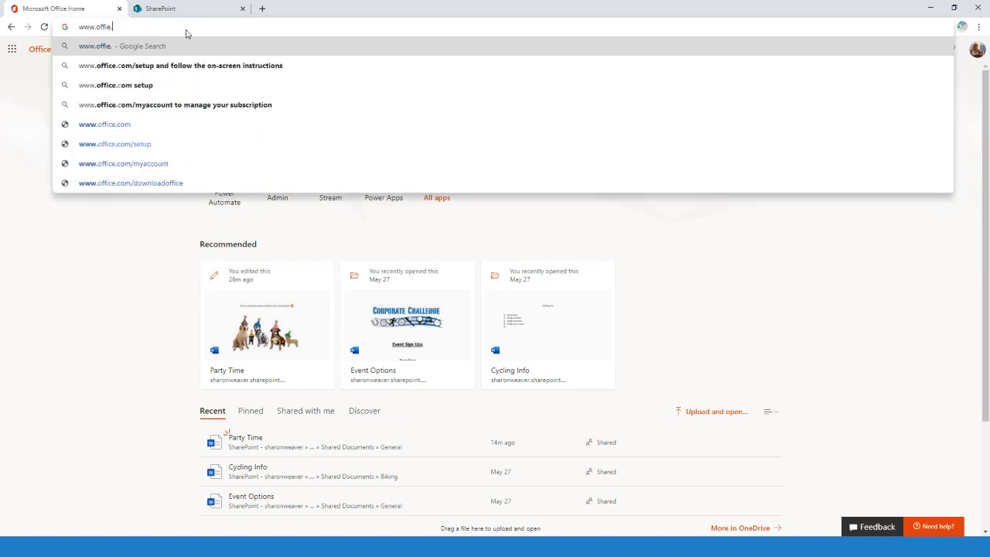
{"action": "type", "text": "ce.com"}
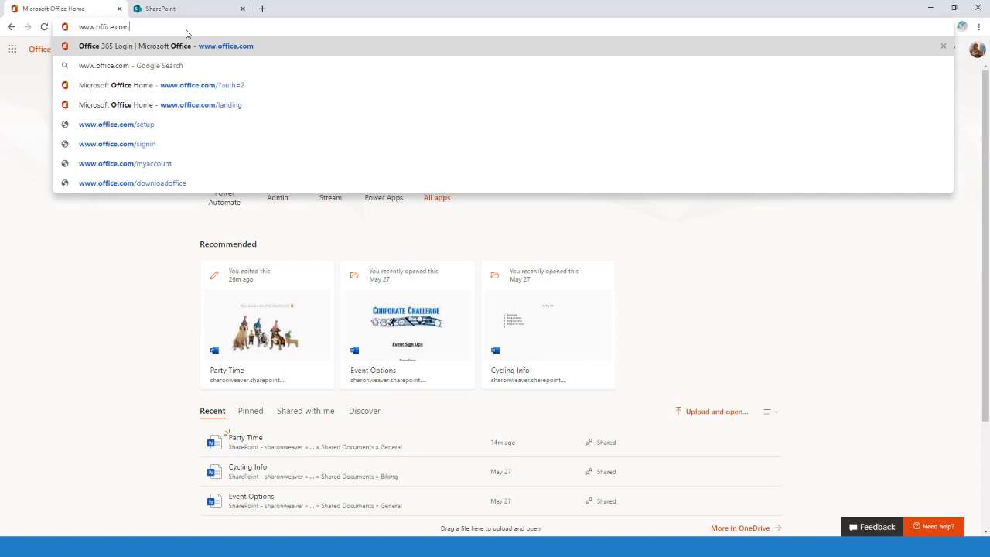
{"action": "key", "text": "Return"}
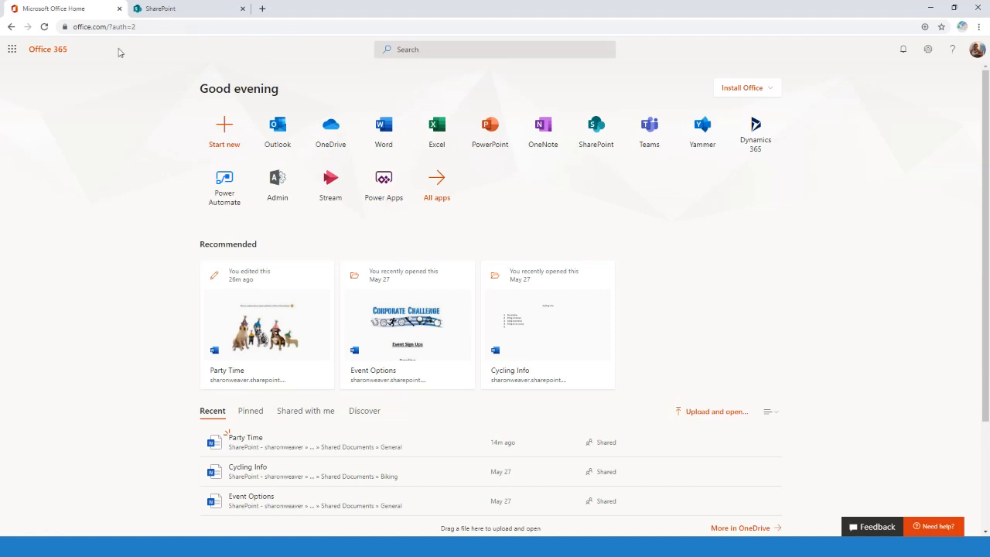
Step: View the signed-in account's details on the Office 365 home page and dismiss them
{"action": "left_click", "coordinate": [977, 51]}
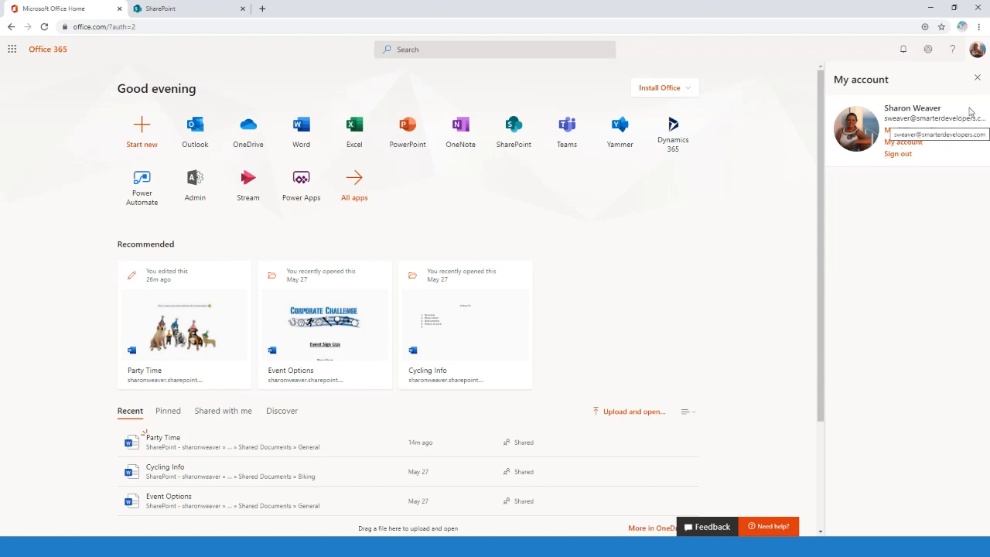
{"action": "left_click", "coordinate": [976, 78]}
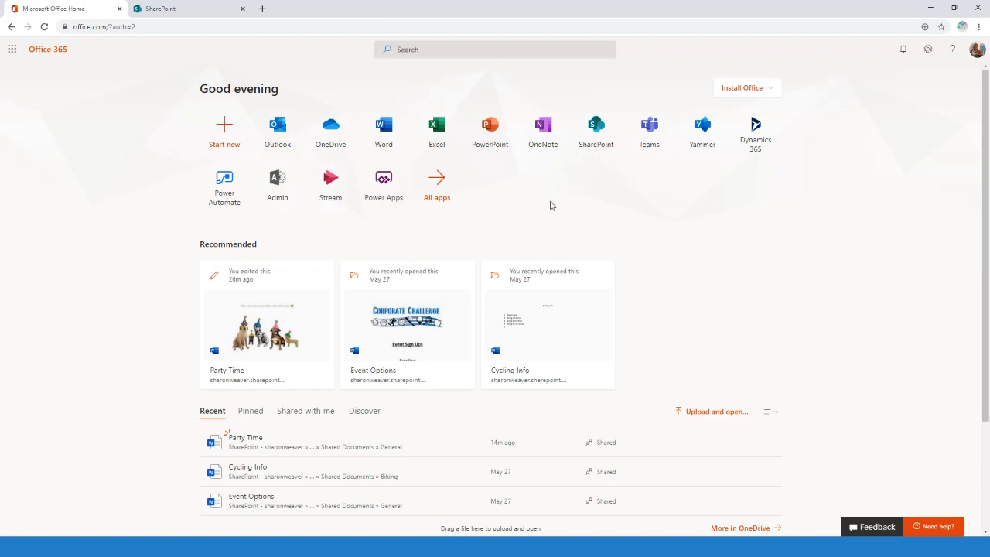
Step: Open SharePoint from the Office 365 home page, close the duplicate SharePoint page, and look over the frequent and suggested sites
{"action": "left_click", "coordinate": [599, 136]}
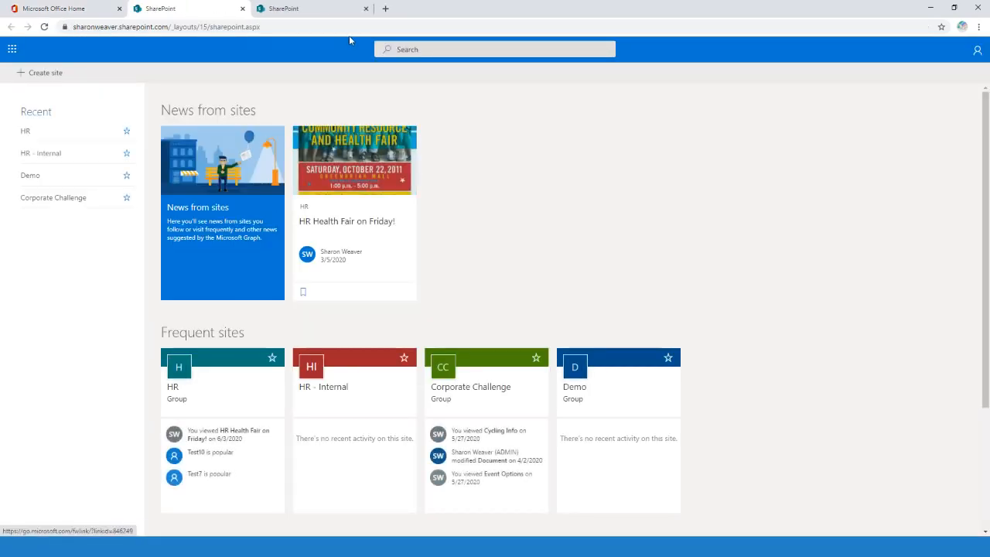
{"action": "left_click", "coordinate": [366, 9]}
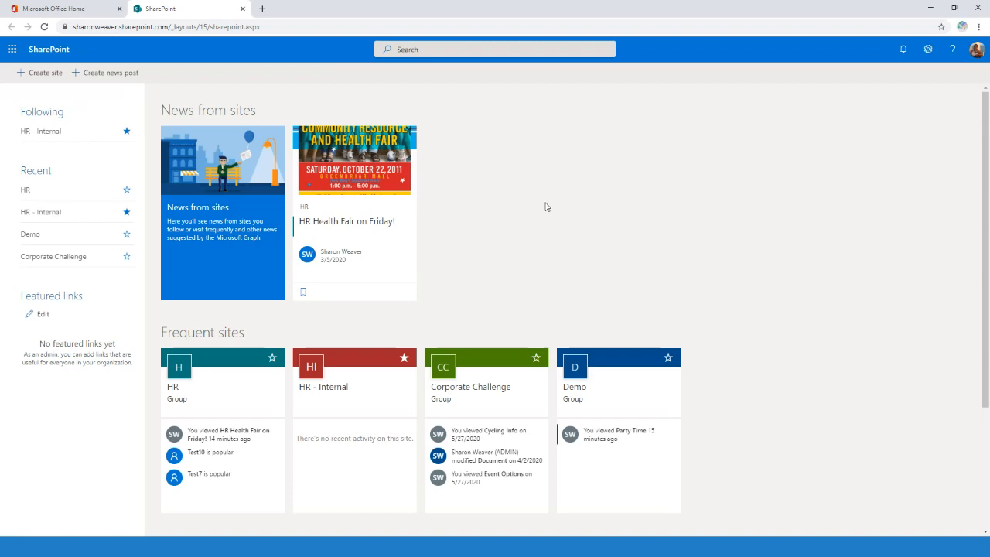
{"action": "scroll", "coordinate": [495, 332], "scroll_direction": "down", "scroll_amount": 2}
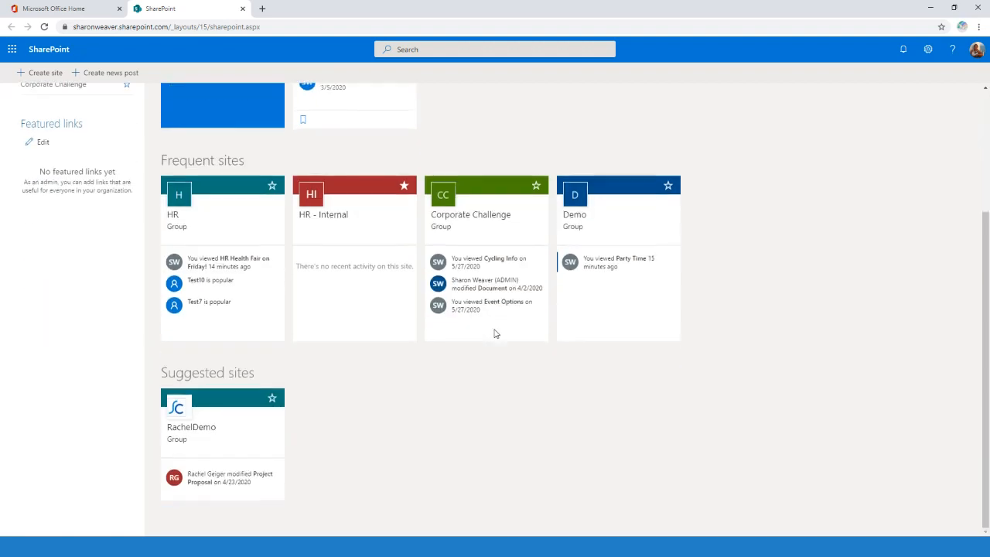
{"action": "scroll", "coordinate": [495, 334], "scroll_direction": "up", "scroll_amount": 2}
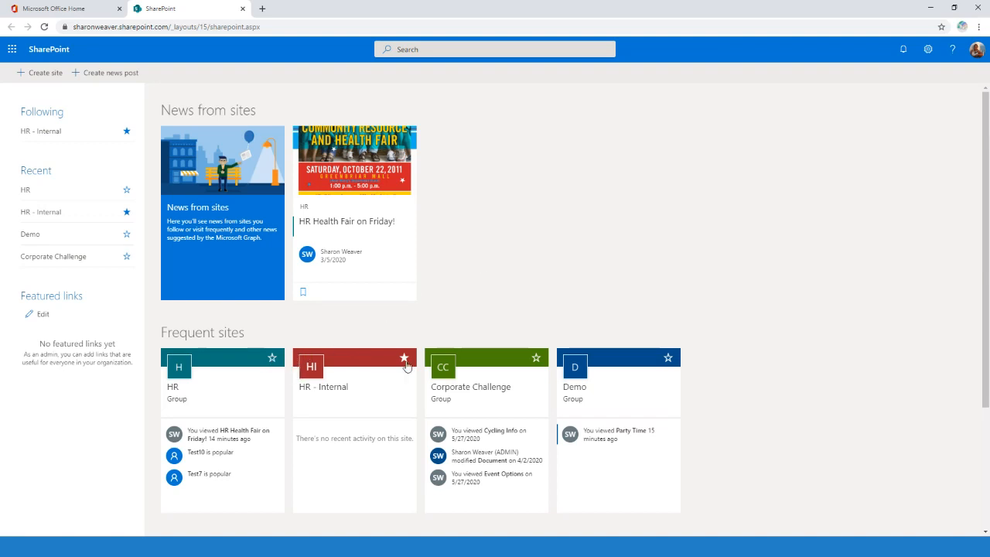
Step: Follow the Demo site from its Frequent sites card and unfollow it again
{"action": "left_click", "coordinate": [668, 359]}
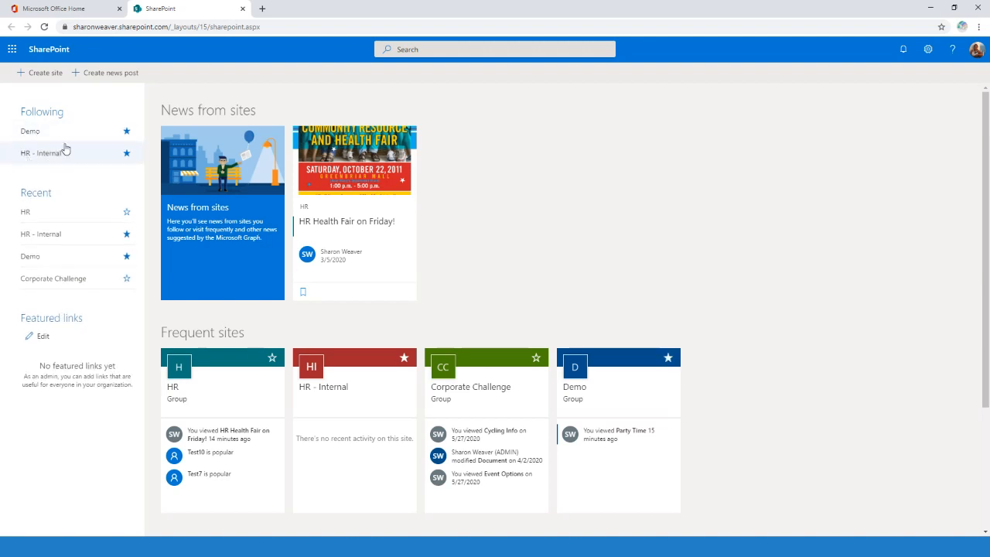
{"action": "left_click", "coordinate": [668, 359]}
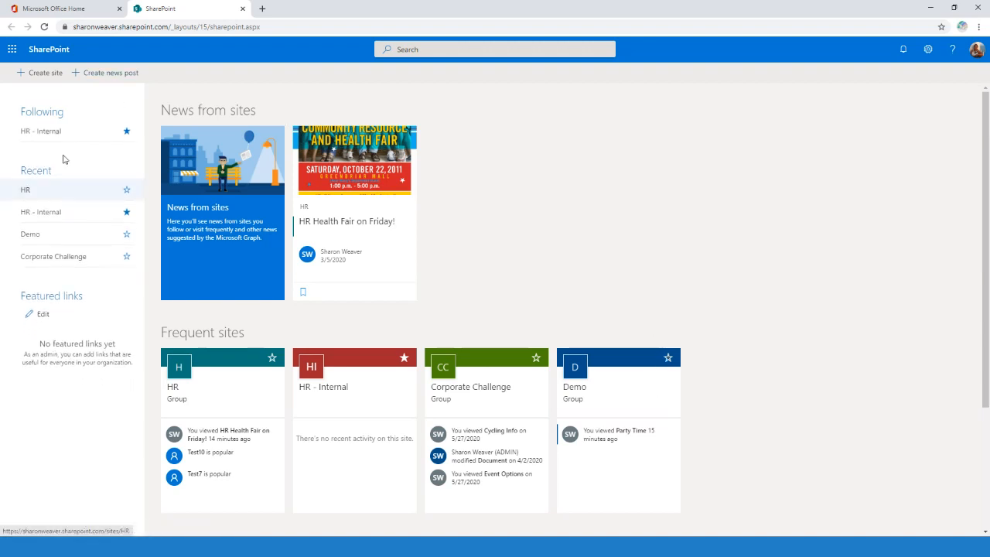
Step: Follow the Demo site from its own home page and return to the SharePoint start page
{"action": "left_click", "coordinate": [606, 379]}
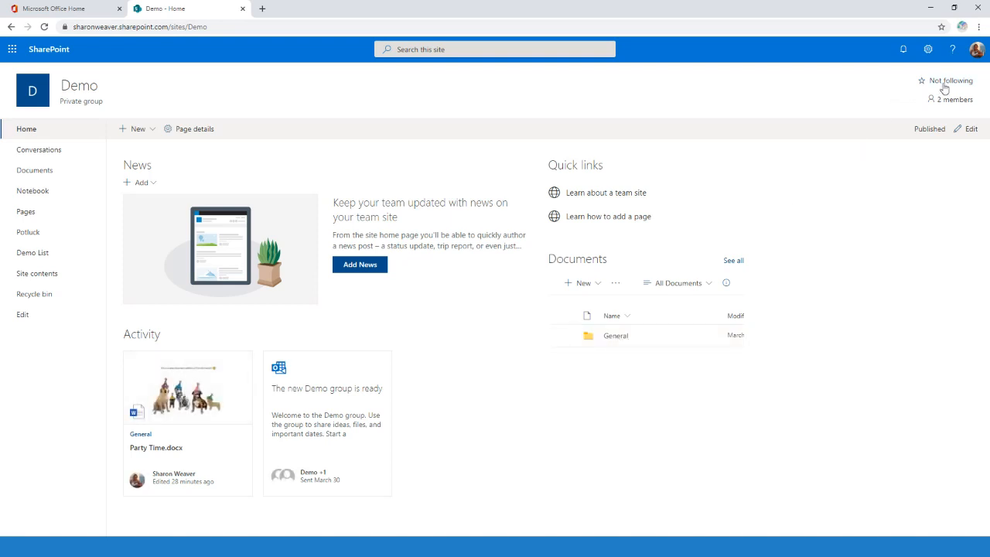
{"action": "left_click", "coordinate": [945, 83]}
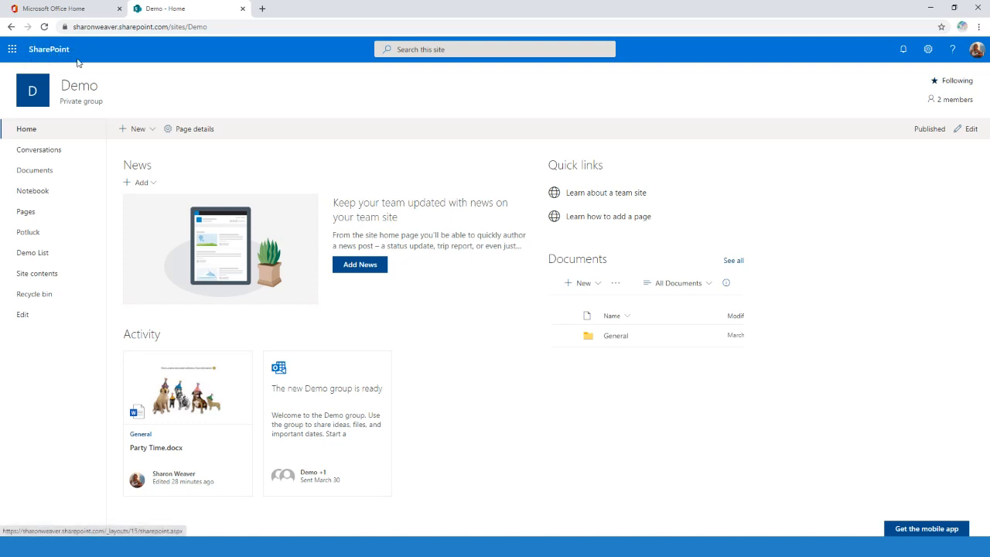
{"action": "left_click", "coordinate": [54, 51]}
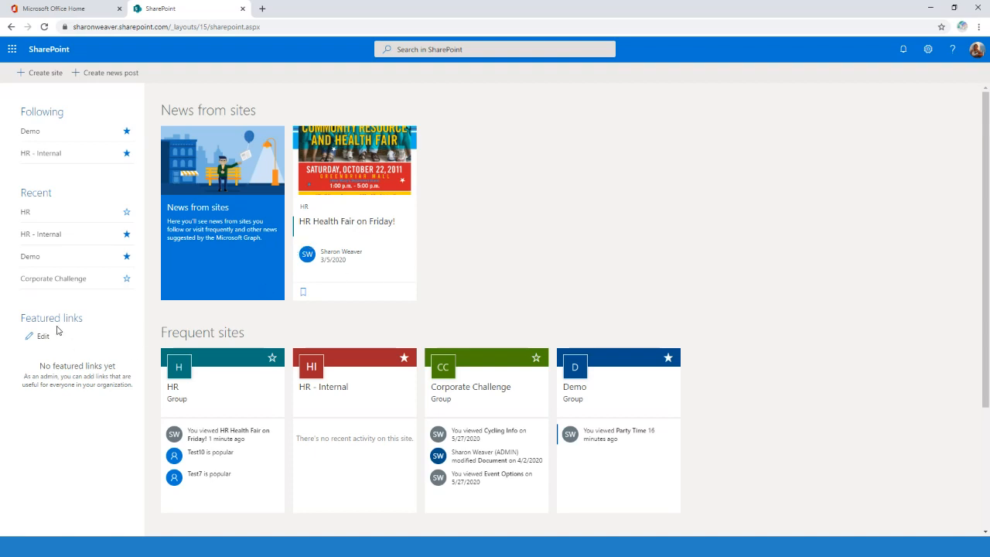
{"action": "left_click_drag", "start_coordinate": [27, 376], "coordinate": [142, 396]}
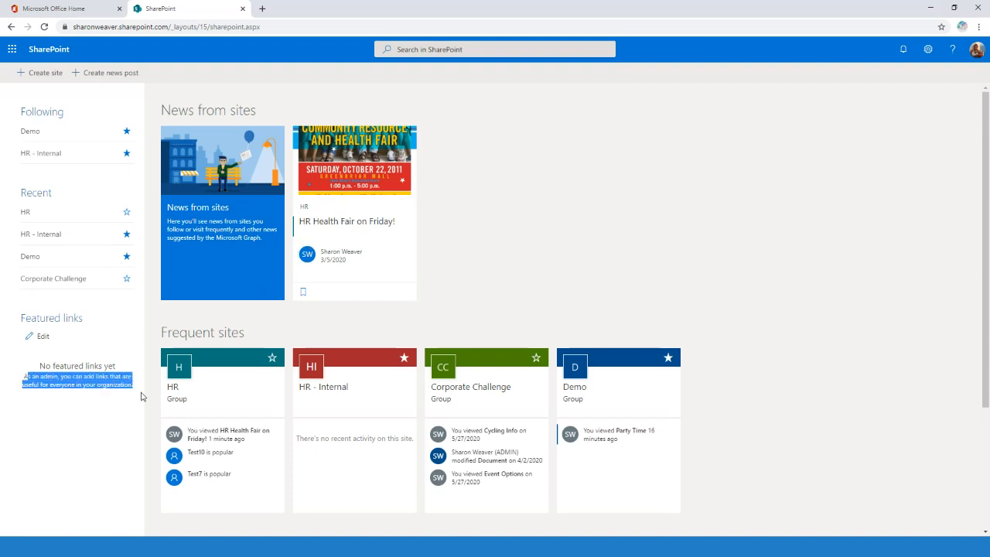
{"action": "left_click", "coordinate": [44, 388]}
{"action": "left_click_drag", "start_coordinate": [21, 377], "coordinate": [149, 392]}
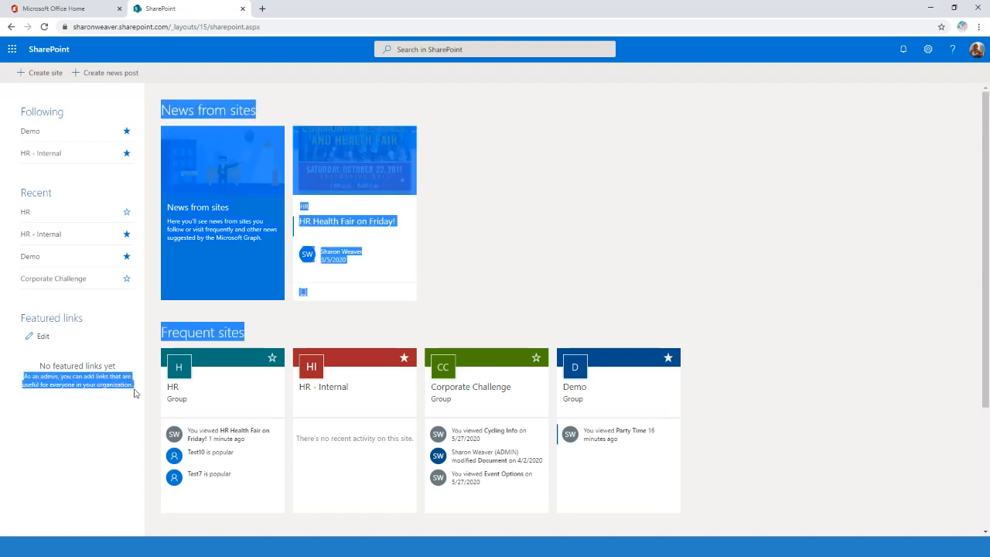
{"action": "left_click", "coordinate": [135, 390]}
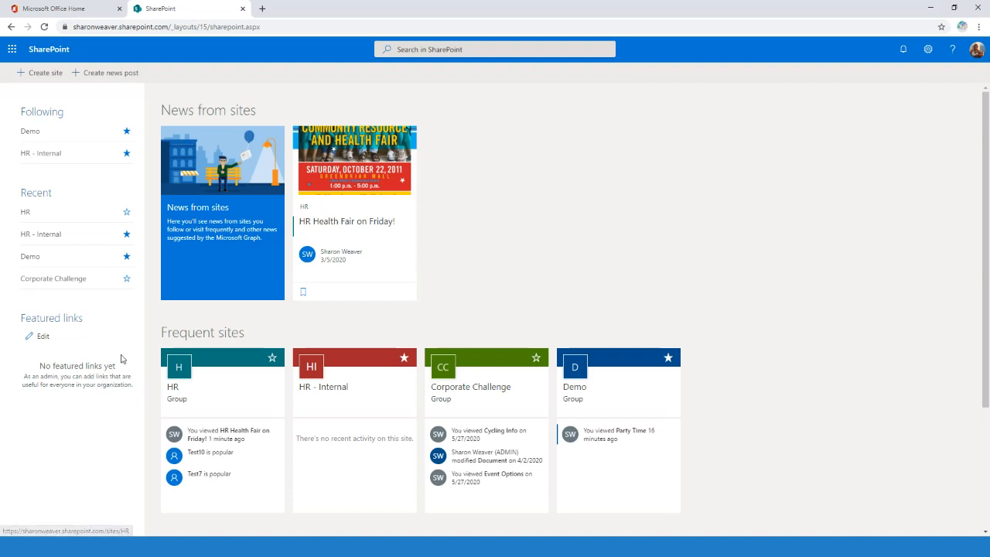
Step: Start a new link under Featured links and set its display text to Google
{"action": "left_click", "coordinate": [42, 336]}
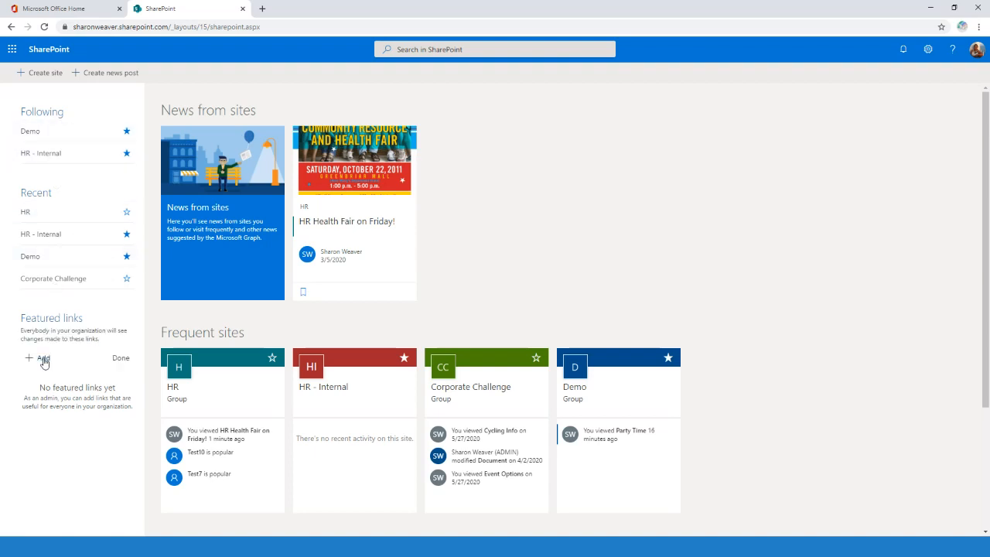
{"action": "left_click", "coordinate": [43, 357]}
{"action": "left_click", "coordinate": [469, 265]}
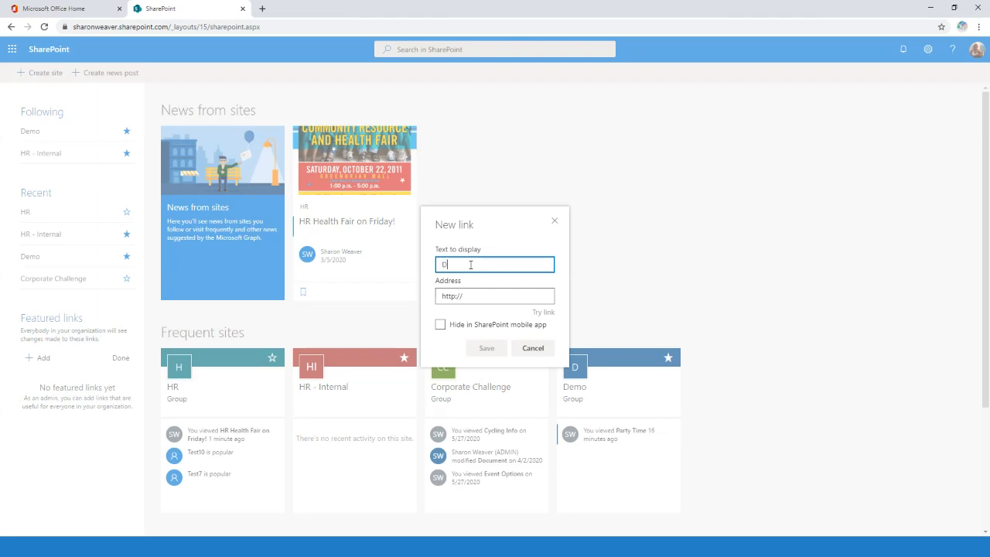
{"action": "type", "text": "Demo"}
{"action": "left_click", "coordinate": [490, 296]}
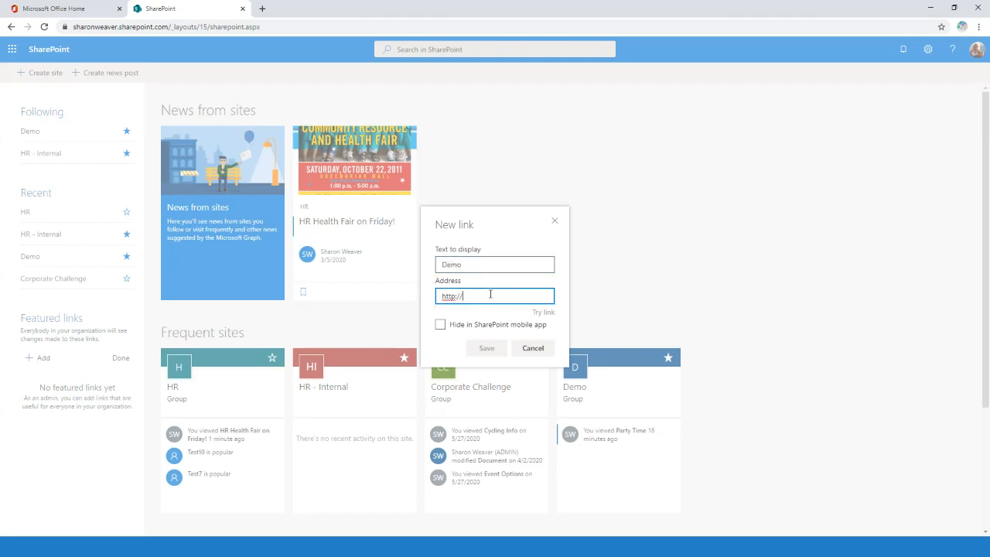
{"action": "double_click", "coordinate": [469, 263]}
{"action": "type", "text": "Googl"}
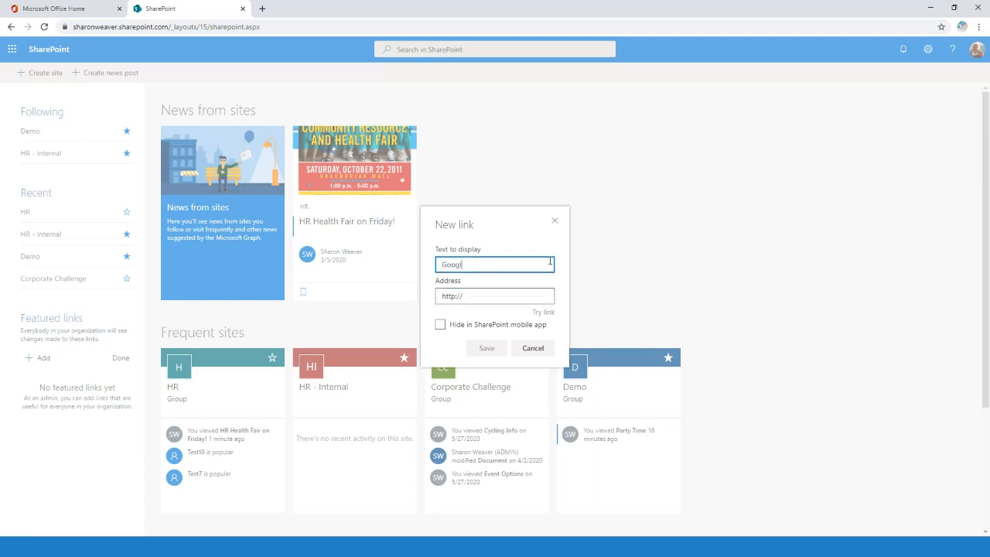
{"action": "type", "text": "e"}
{"action": "left_click", "coordinate": [519, 291]}
{"action": "type", "text": "www.goog"}
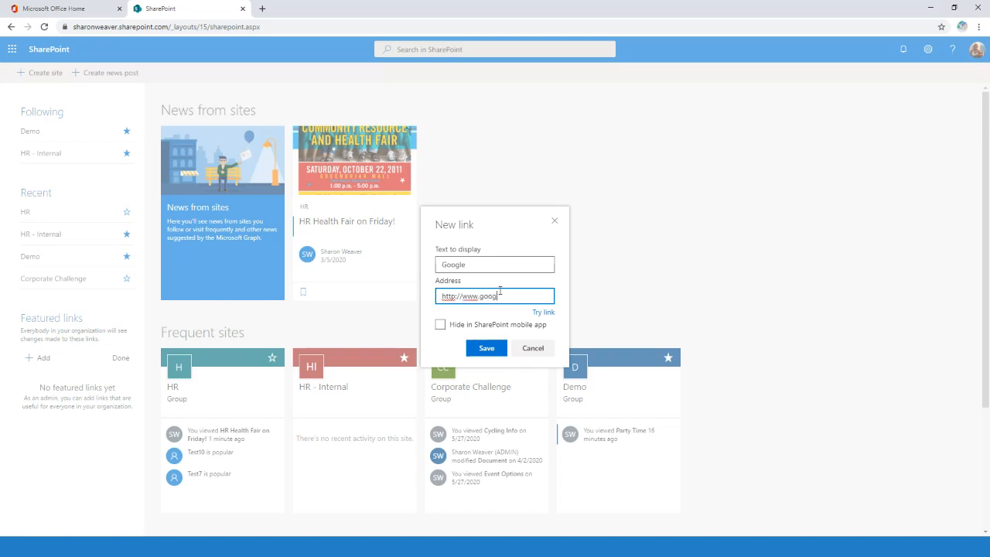
{"action": "type", "text": "le.com"}
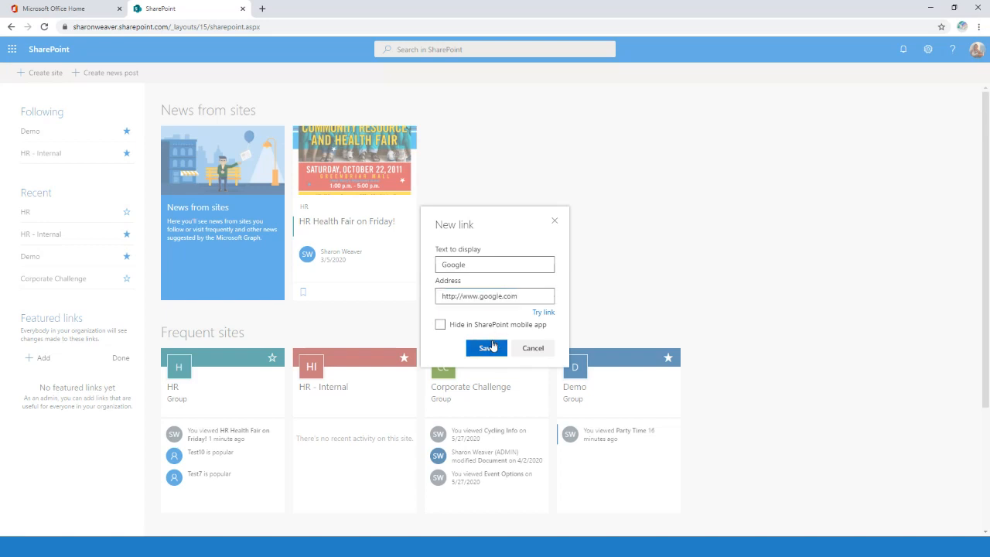
{"action": "left_click", "coordinate": [488, 348]}
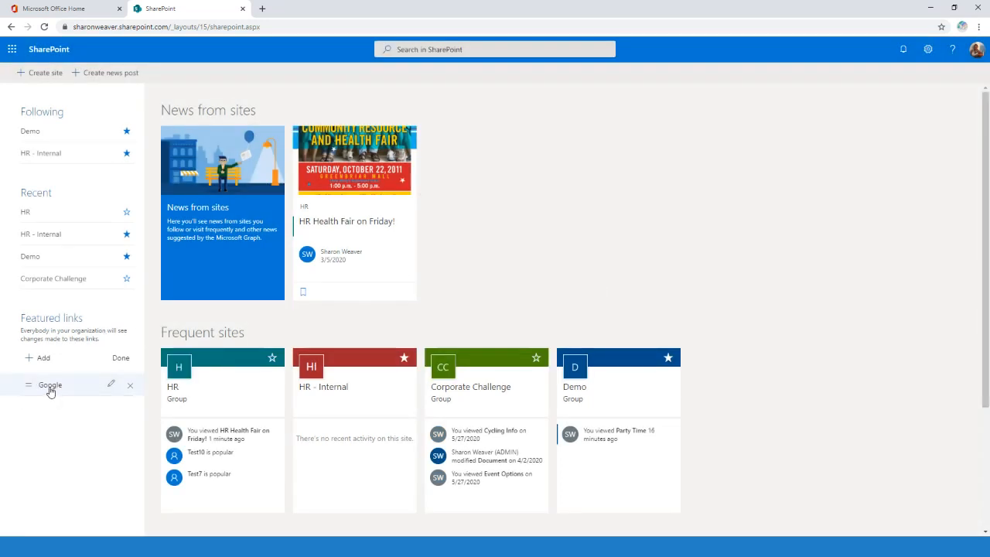
{"action": "left_click", "coordinate": [121, 358]}
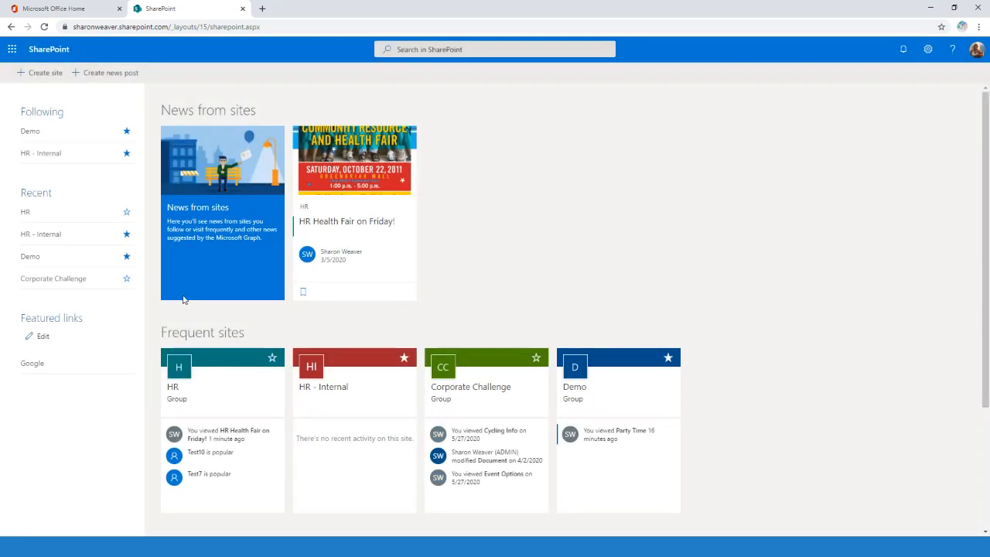
Step: Test the Google featured link and return to the SharePoint start page
{"action": "left_click", "coordinate": [33, 368]}
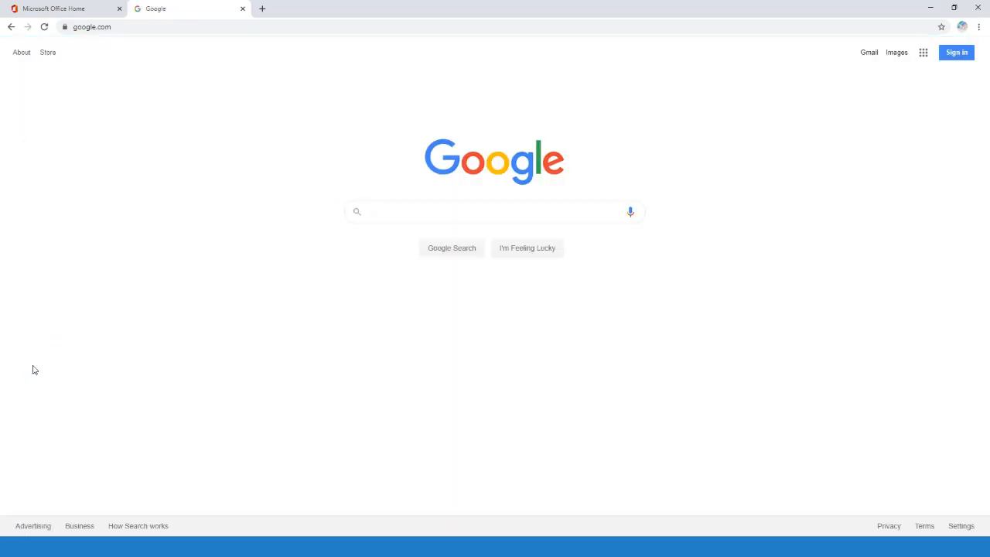
{"action": "left_click", "coordinate": [11, 27]}
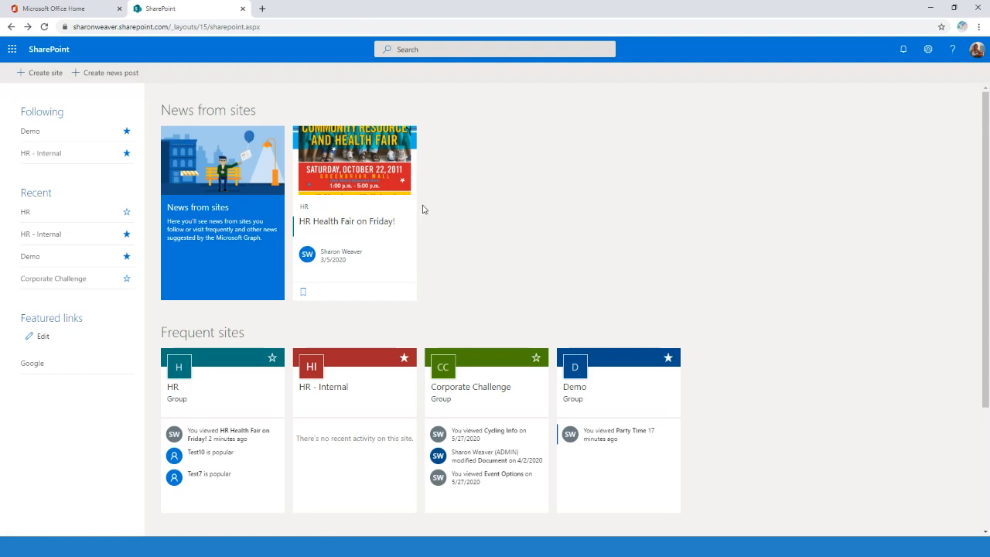
{"action": "left_click_drag", "start_coordinate": [158, 119], "coordinate": [506, 227]}
{"action": "left_click", "coordinate": [524, 285]}
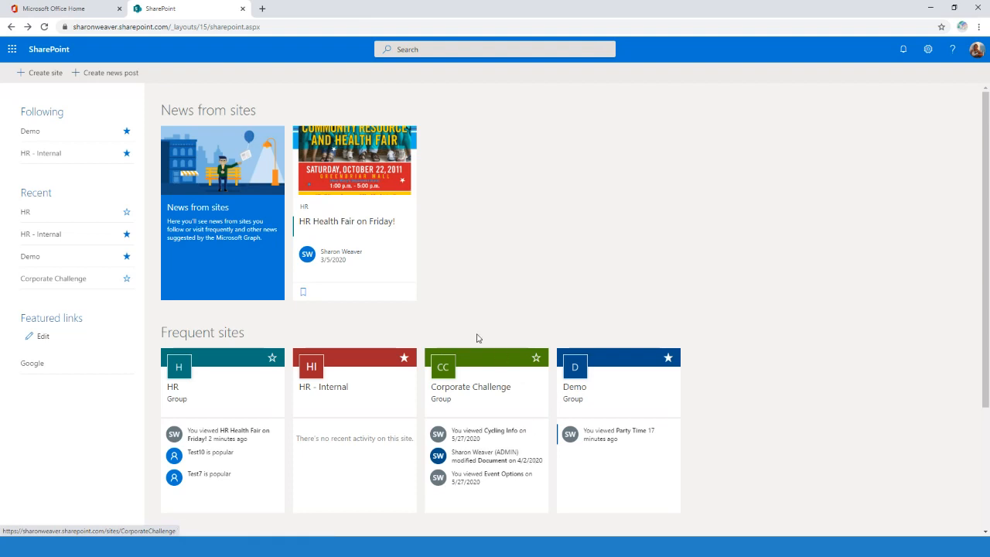
Step: Open the Corporate Challenge site and create a news post page from the Blank template
{"action": "left_click", "coordinate": [487, 398]}
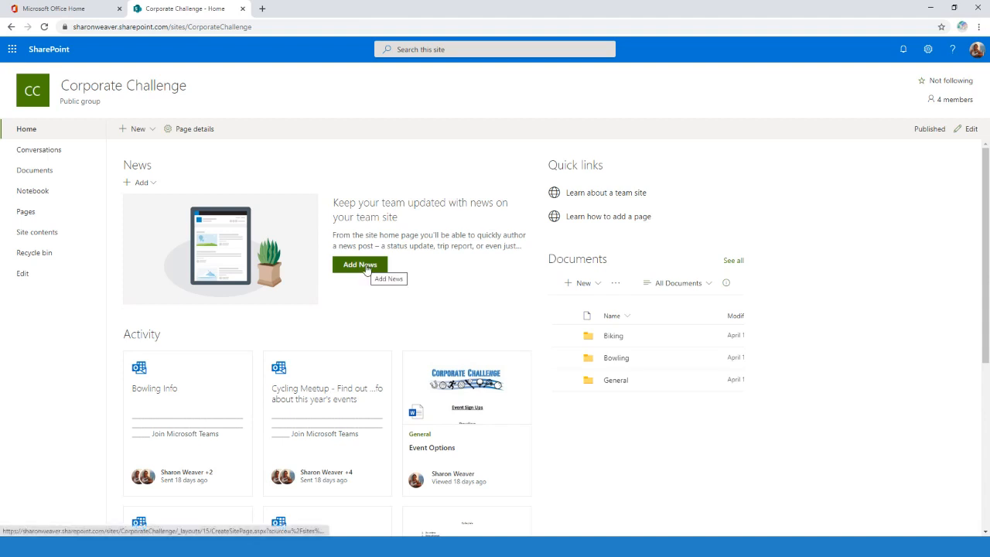
{"action": "left_click", "coordinate": [368, 267]}
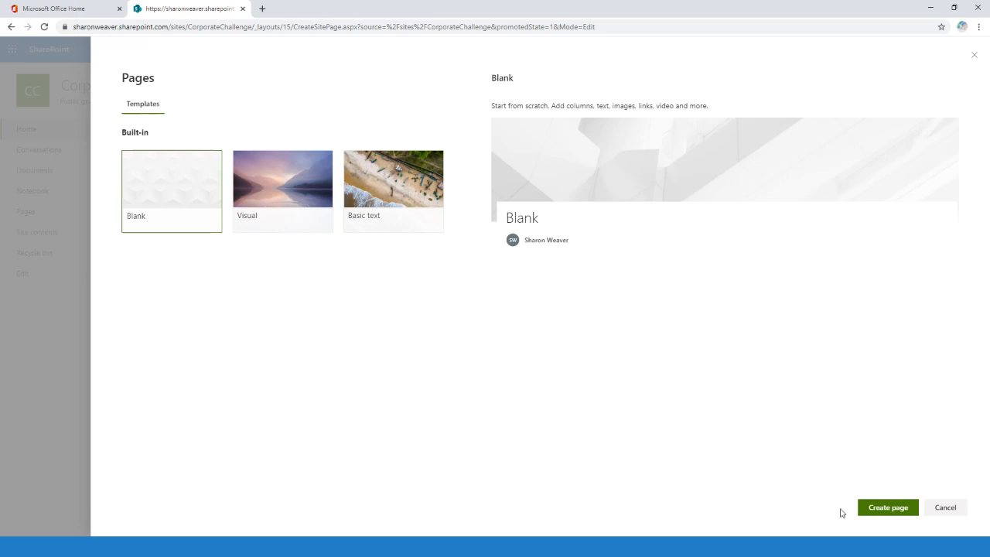
{"action": "left_click", "coordinate": [891, 509]}
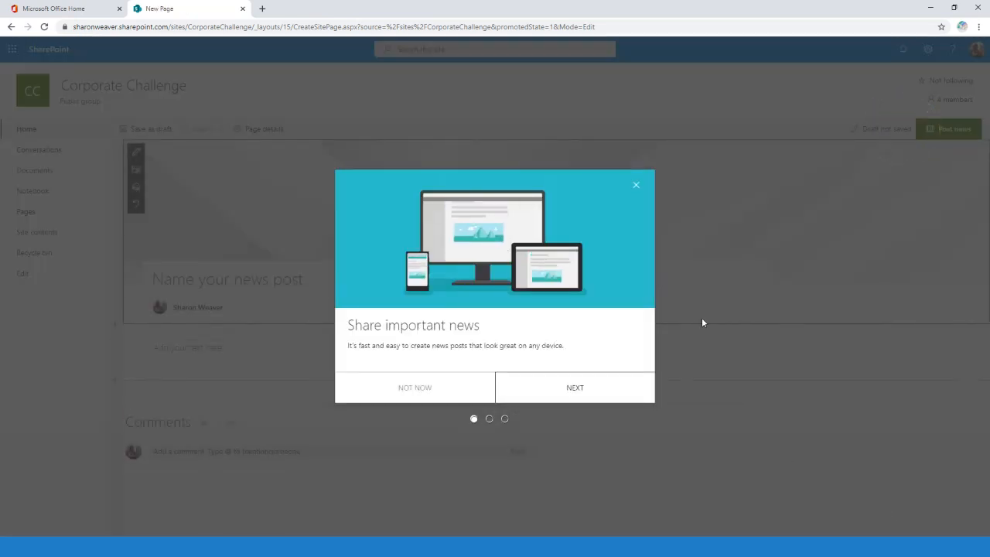
Step: Dismiss the news introduction and title the news post "Corporate Challenge Meeting: Calling all cyclists"
{"action": "left_click", "coordinate": [636, 184]}
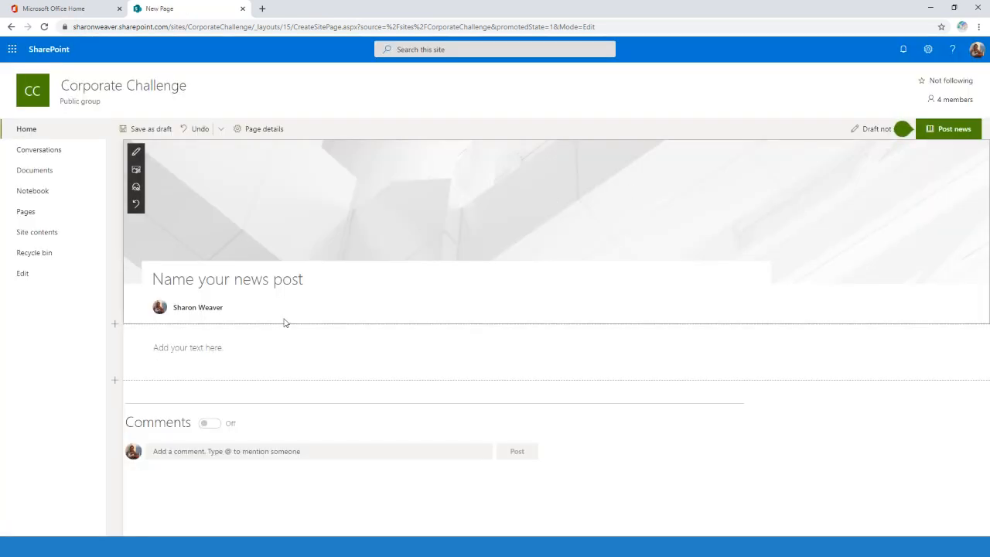
{"action": "left_click", "coordinate": [242, 271]}
{"action": "type", "text": "Corporate Challenge Meeting"}
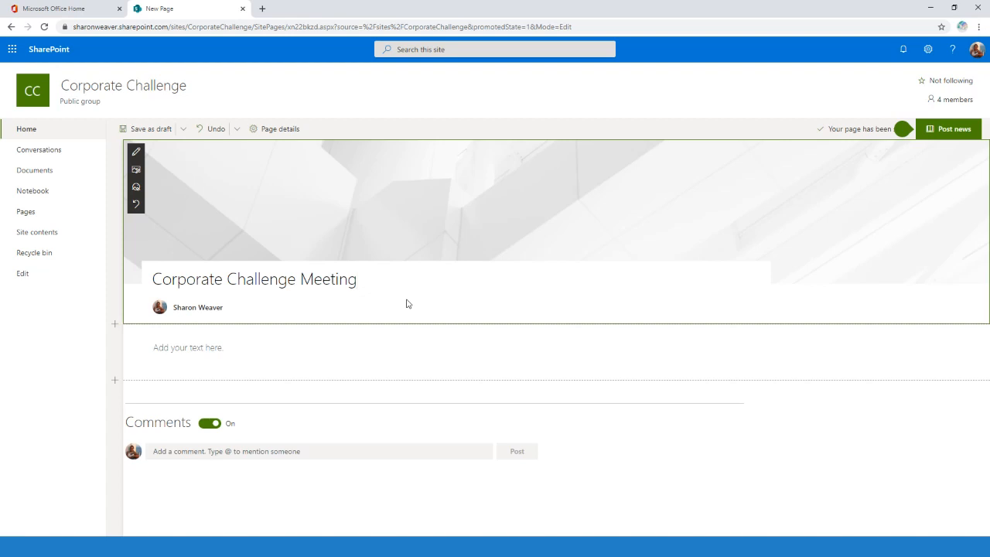
{"action": "type", "text": ": Calling all cyclists"}
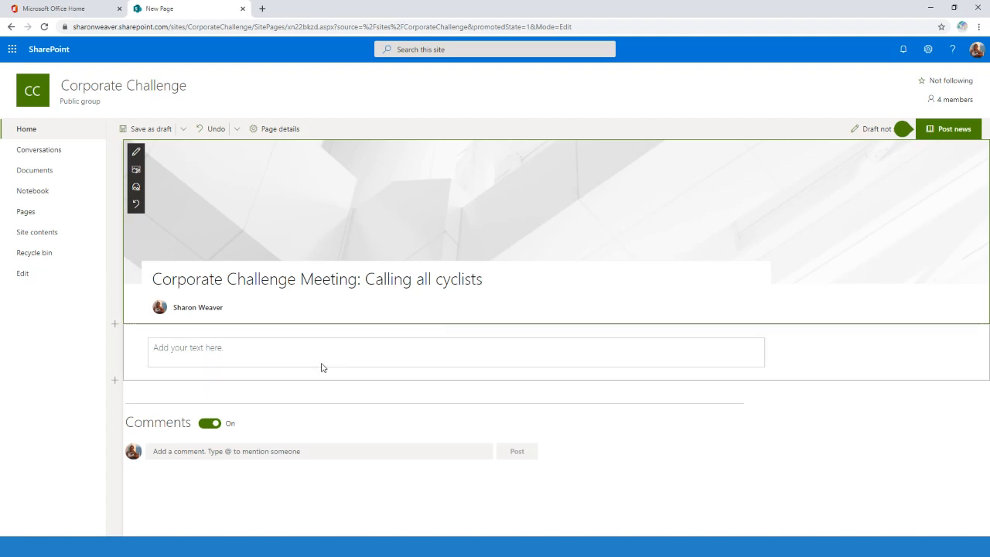
Step: Switch the title area to the Plain layout and enter the body text "Information about the cycling options will be discussed at this meeting."
{"action": "left_click", "coordinate": [562, 356]}
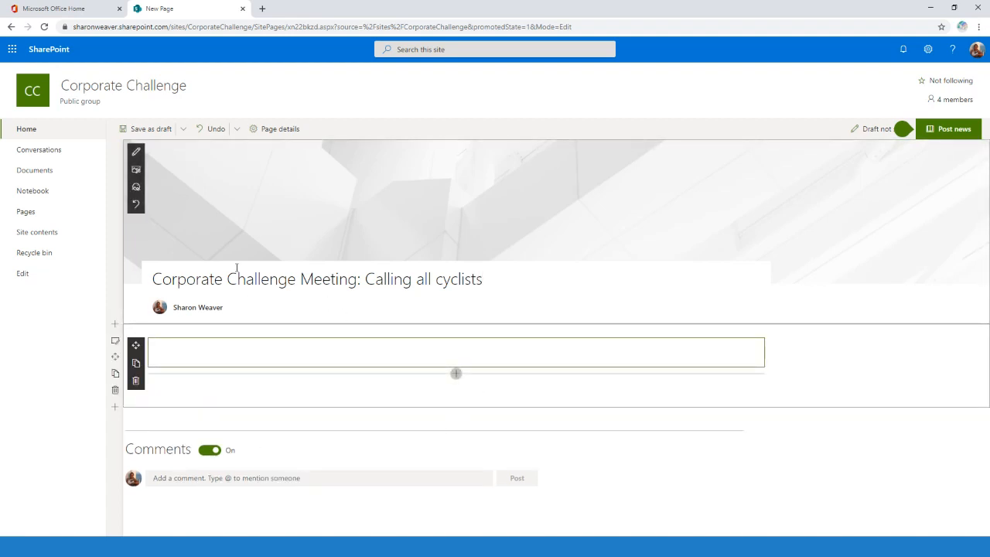
{"action": "left_click", "coordinate": [136, 155]}
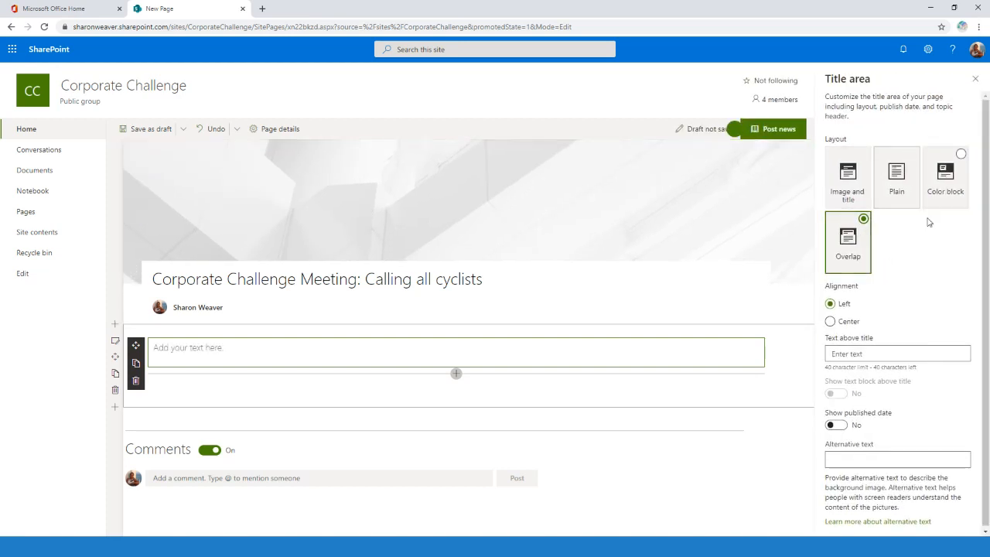
{"action": "left_click", "coordinate": [899, 189]}
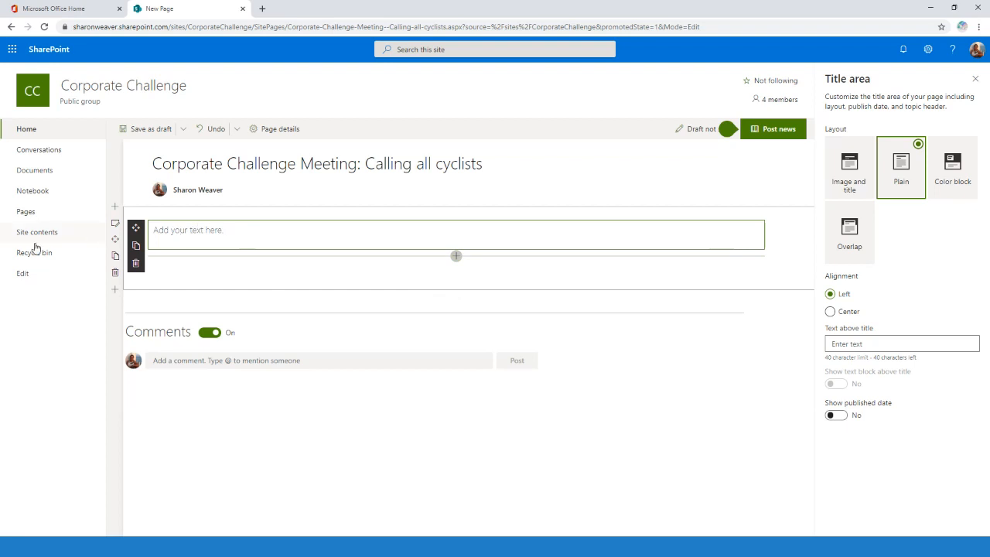
{"action": "left_click", "coordinate": [232, 239]}
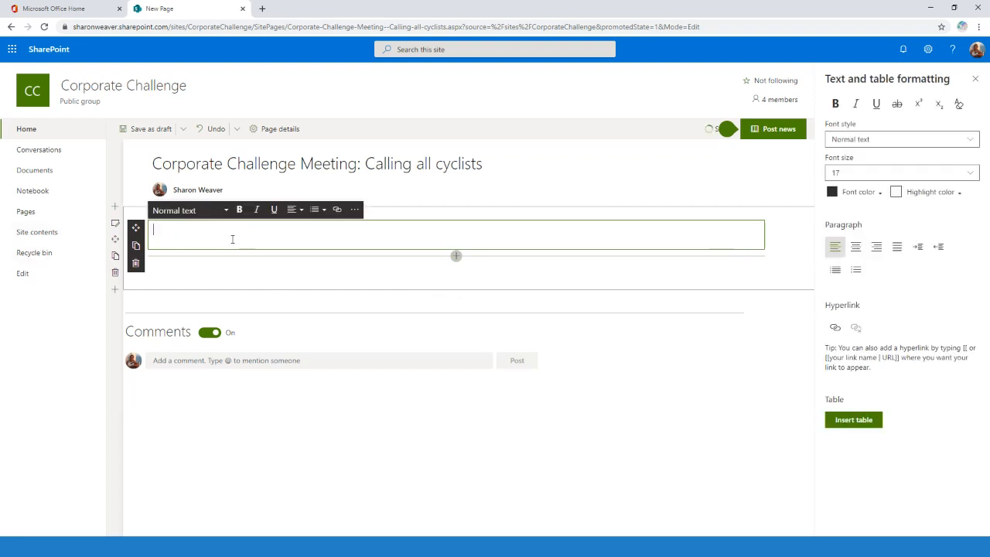
{"action": "type", "text": "Information about the cycling options will be discussed at this meeting."}
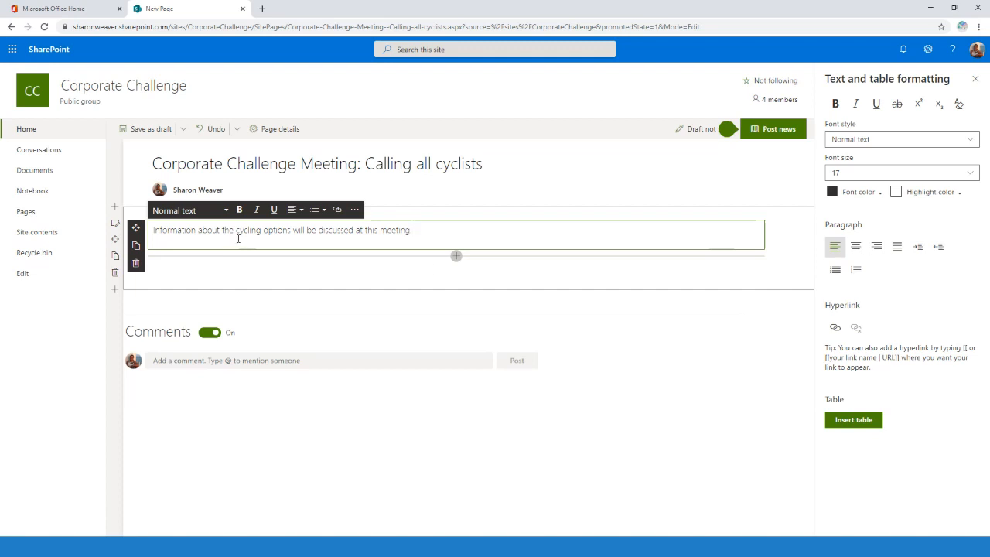
Step: Add an Image web part below the body text and search the web for "cycling" images
{"action": "left_click", "coordinate": [455, 256]}
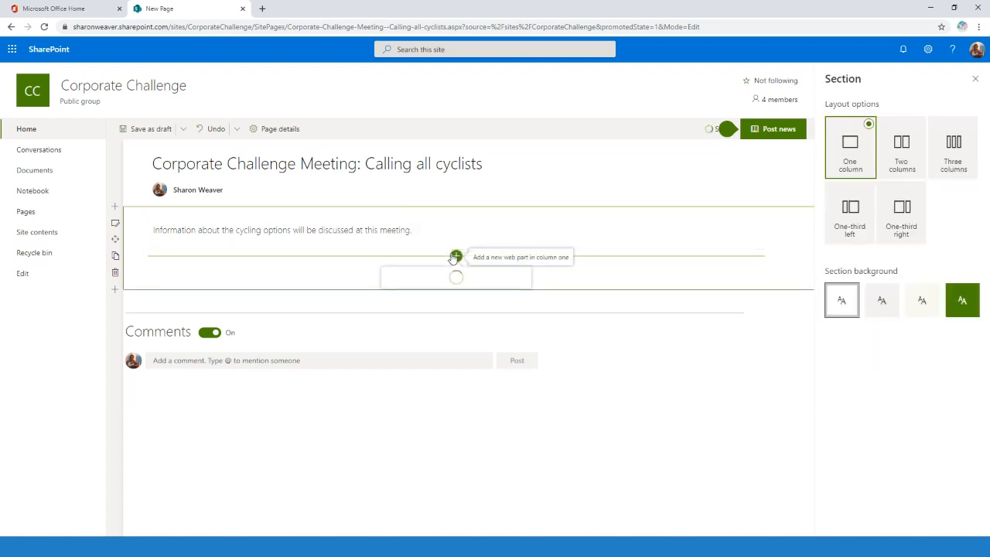
{"action": "left_click", "coordinate": [452, 317]}
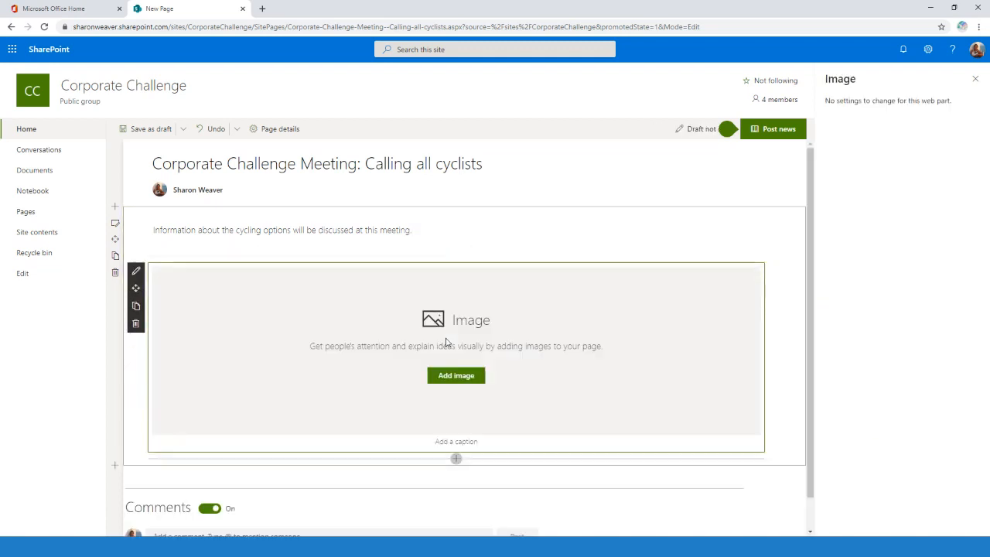
{"action": "left_click", "coordinate": [461, 382]}
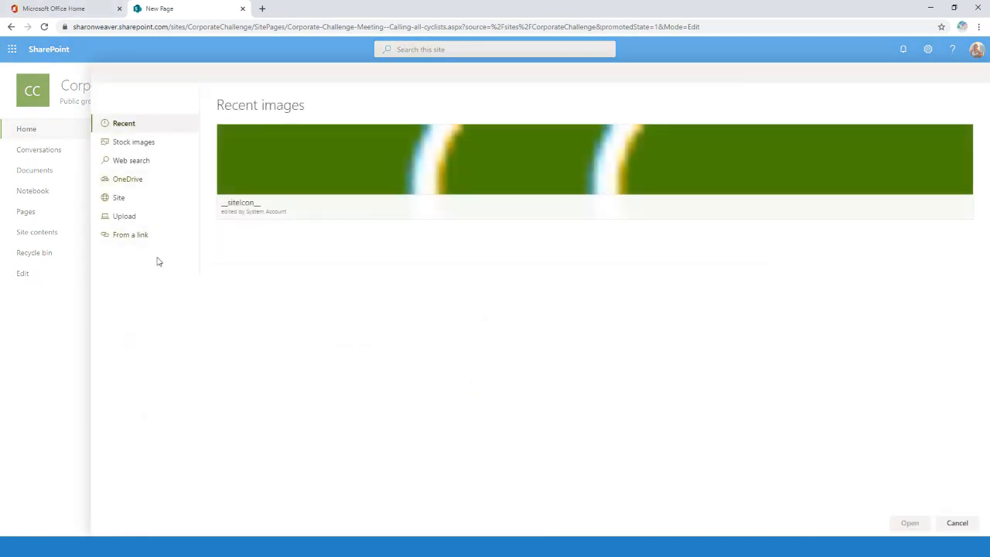
{"action": "left_click", "coordinate": [151, 162]}
{"action": "left_click", "coordinate": [284, 133]}
{"action": "type", "text": "cycl"}
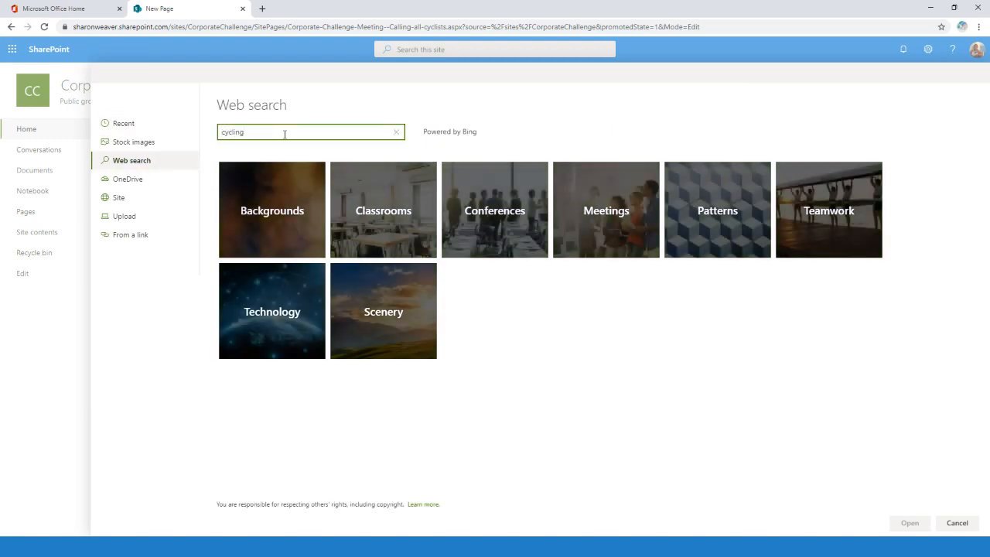
{"action": "type", "text": "ing"}
{"action": "key", "text": "Return"}
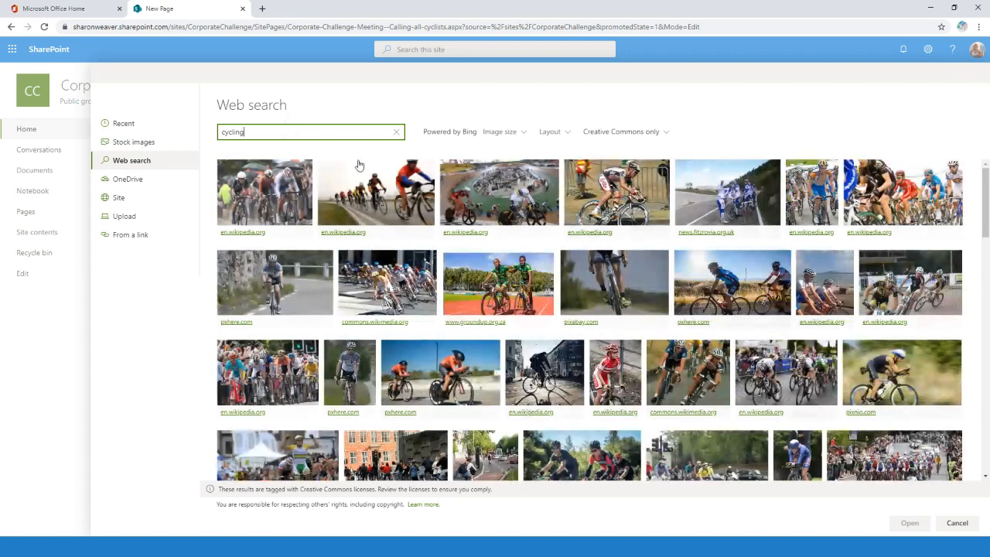
Step: Insert the Wikipedia photo of cyclists riding in a line along a road, and close the image settings
{"action": "left_click", "coordinate": [385, 203]}
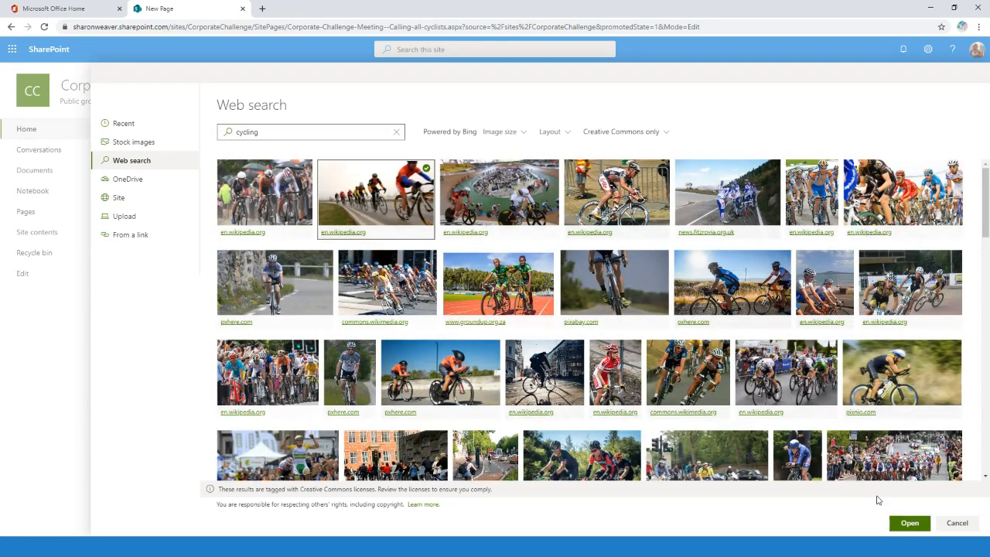
{"action": "left_click", "coordinate": [908, 525]}
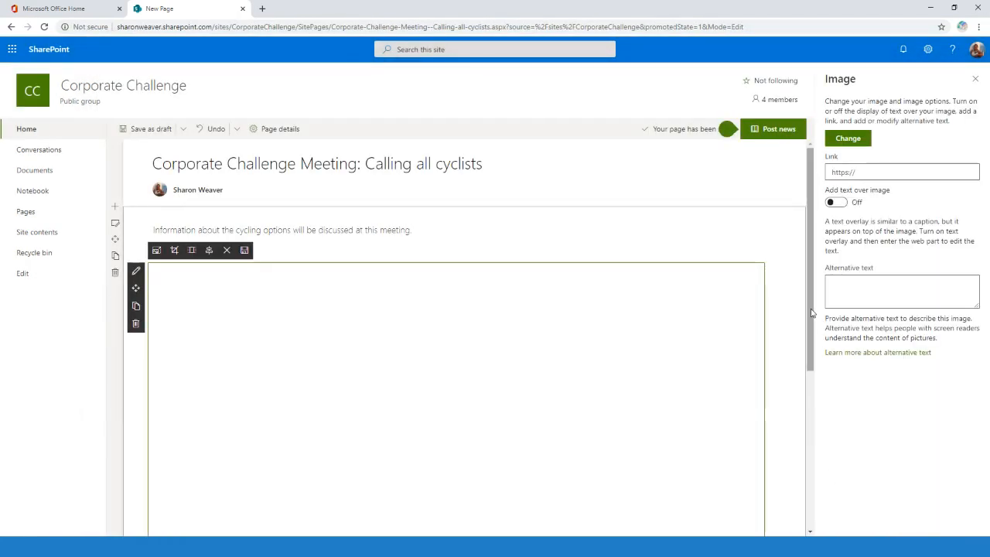
{"action": "left_click", "coordinate": [976, 78]}
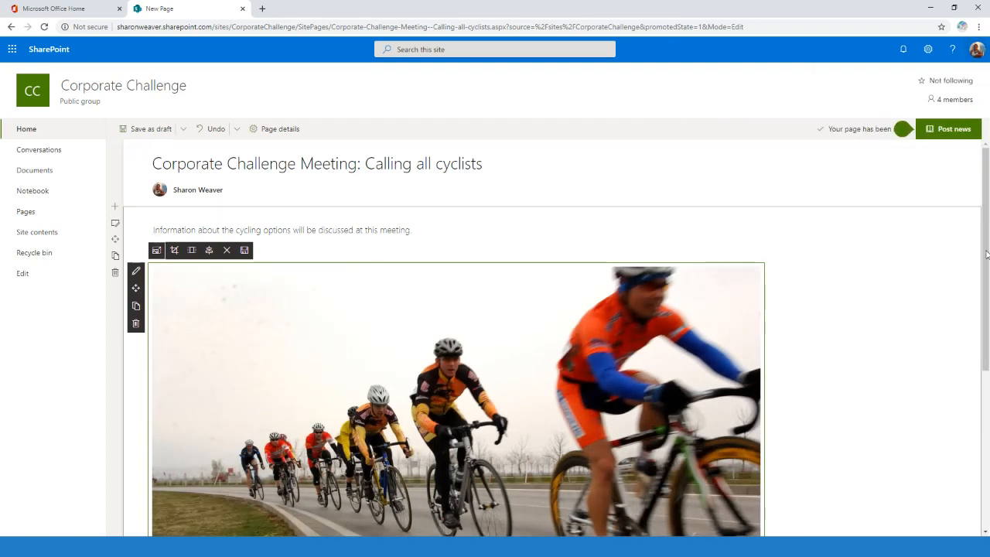
Step: Review the finished page, post the news, and look over the Corporate Challenge home page
{"action": "scroll", "coordinate": [850, 318], "scroll_direction": "down", "scroll_amount": 3}
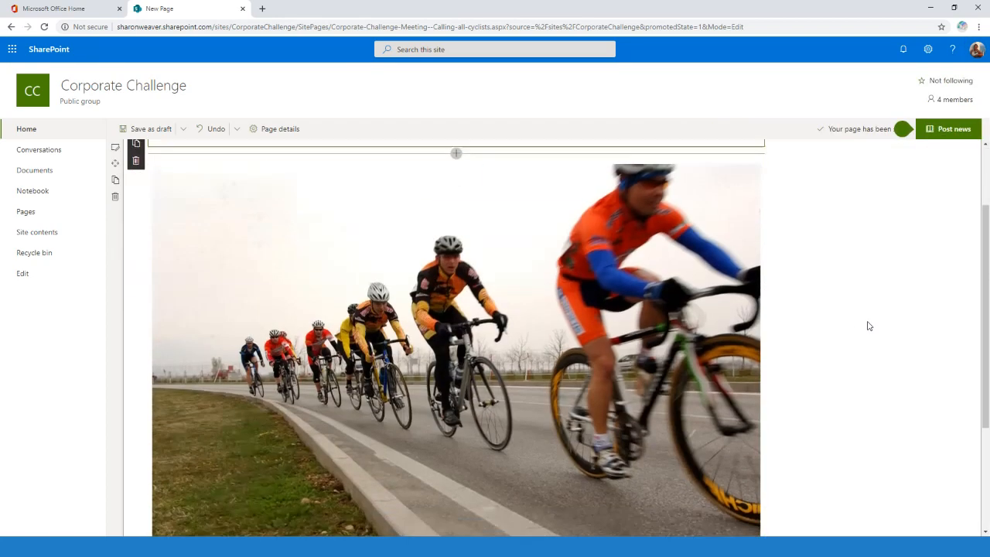
{"action": "scroll", "coordinate": [730, 471], "scroll_direction": "down", "scroll_amount": 2}
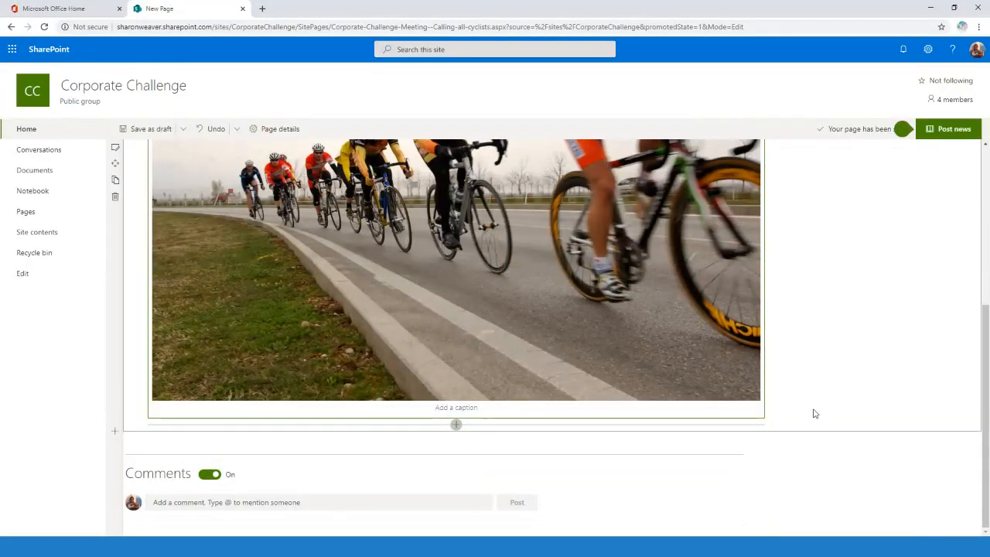
{"action": "scroll", "coordinate": [813, 413], "scroll_direction": "up", "scroll_amount": 5}
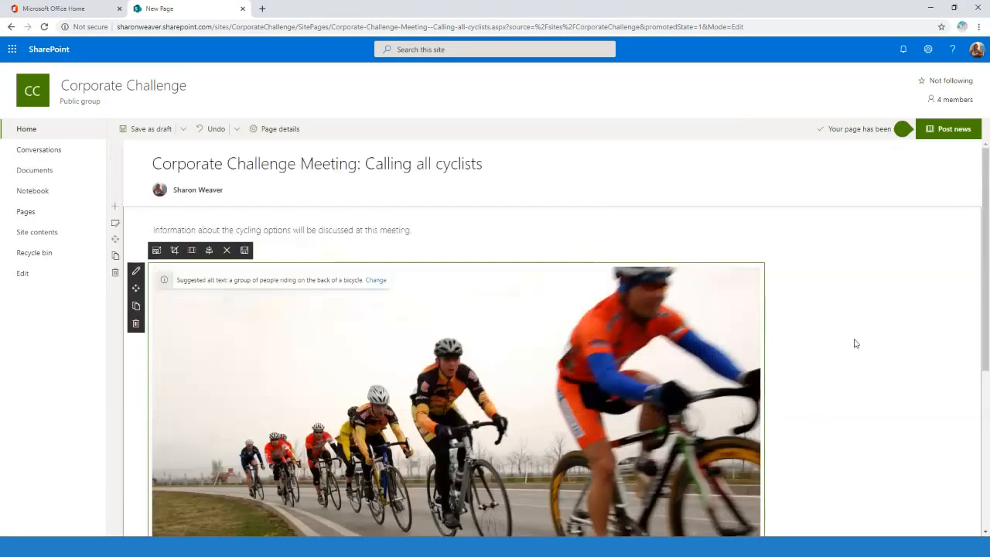
{"action": "left_click", "coordinate": [967, 127]}
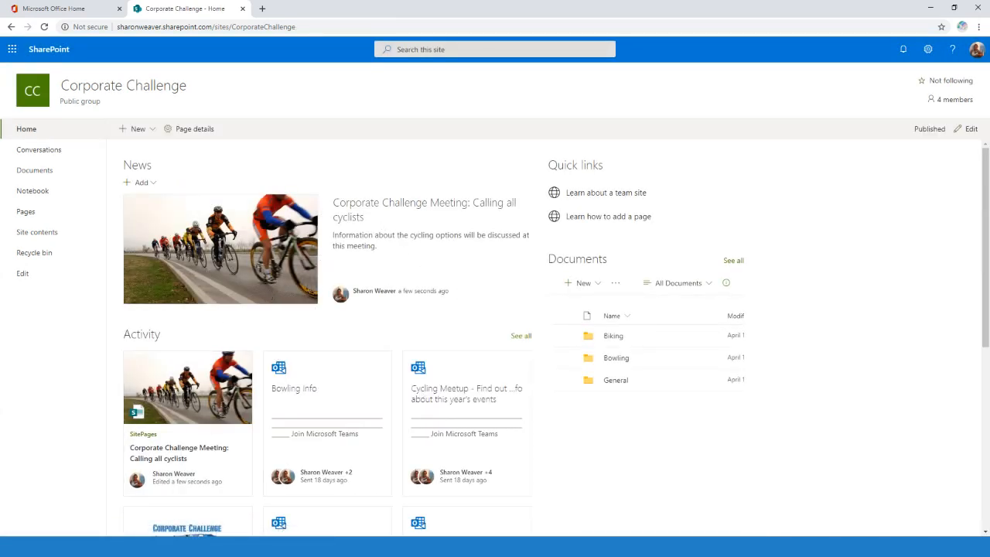
{"action": "scroll", "coordinate": [184, 379], "scroll_direction": "down", "scroll_amount": 3}
{"action": "scroll", "coordinate": [184, 379], "scroll_direction": "up", "scroll_amount": 3}
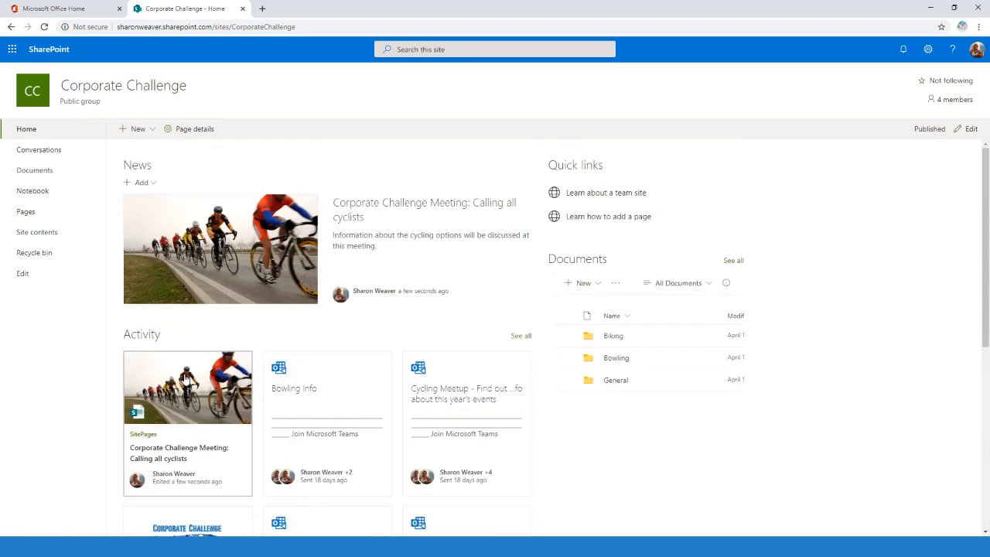
Step: Refresh the SharePoint start page and read the "HR Health Fair on Friday!" news post, returning to the start page
{"action": "left_click", "coordinate": [56, 52]}
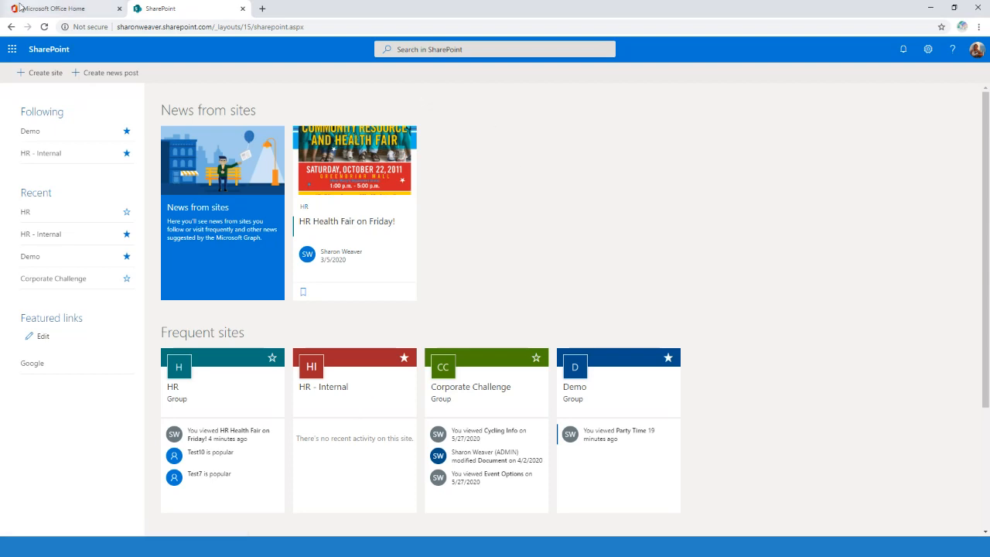
{"action": "left_click", "coordinate": [46, 27]}
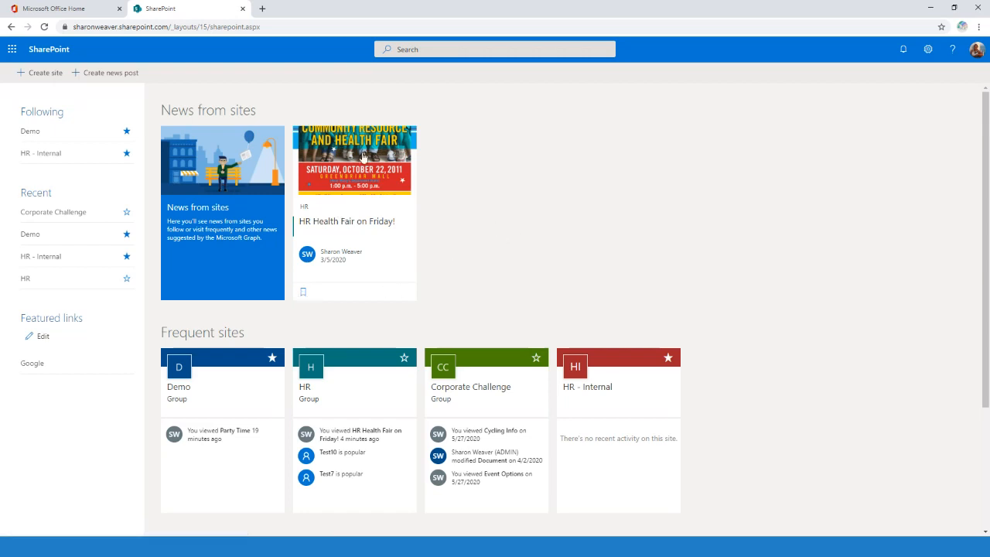
{"action": "left_click", "coordinate": [351, 173]}
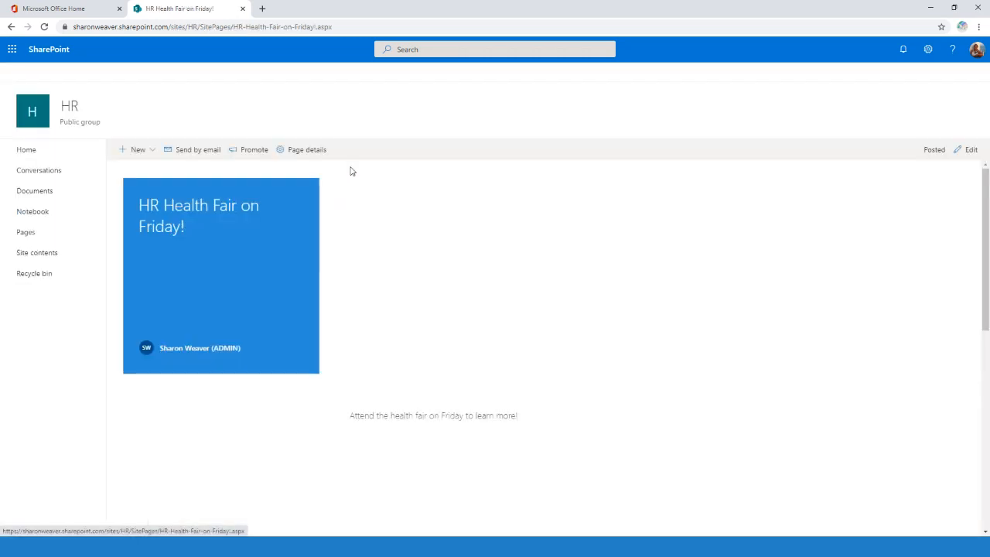
{"action": "scroll", "coordinate": [670, 318], "scroll_direction": "down", "scroll_amount": 10}
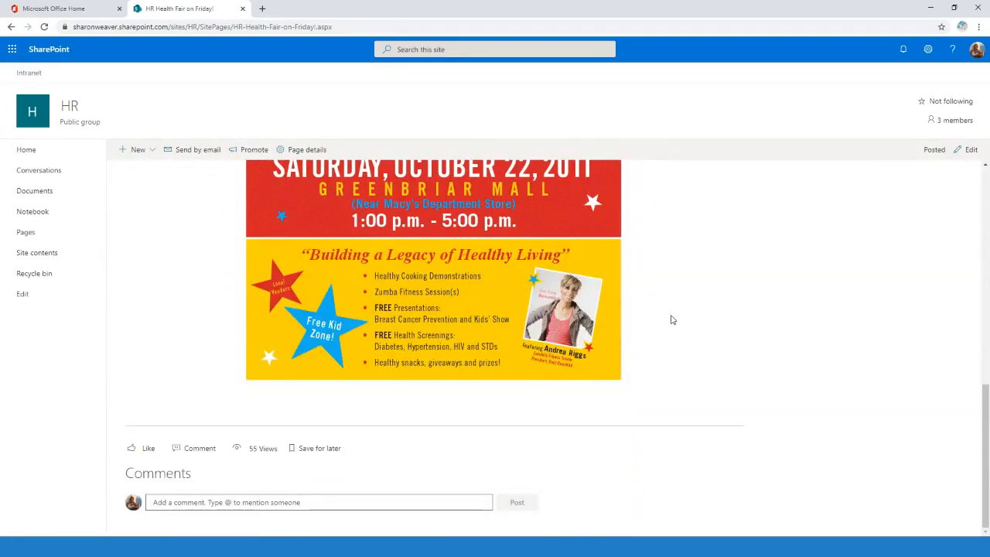
{"action": "left_click", "coordinate": [50, 50]}
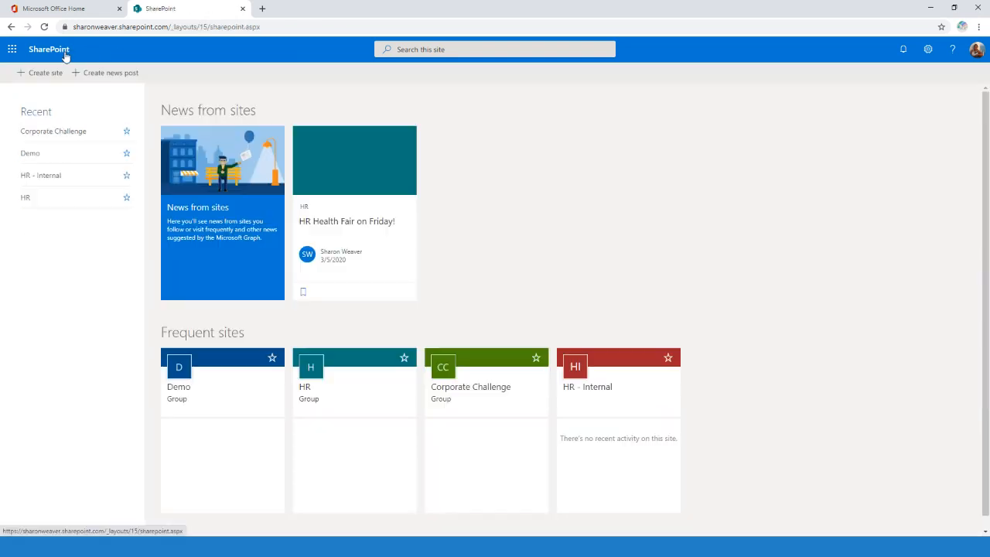
Step: Save the HR Health Fair and Corporate Challenge Meeting posts for later, and remove the health fair post from the saved items
{"action": "left_click", "coordinate": [303, 294]}
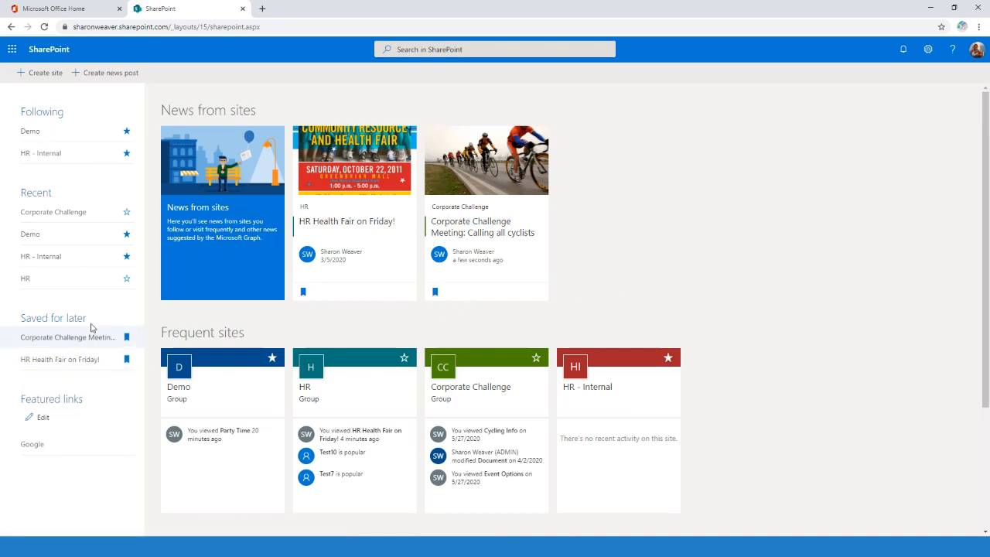
{"action": "left_click", "coordinate": [126, 361]}
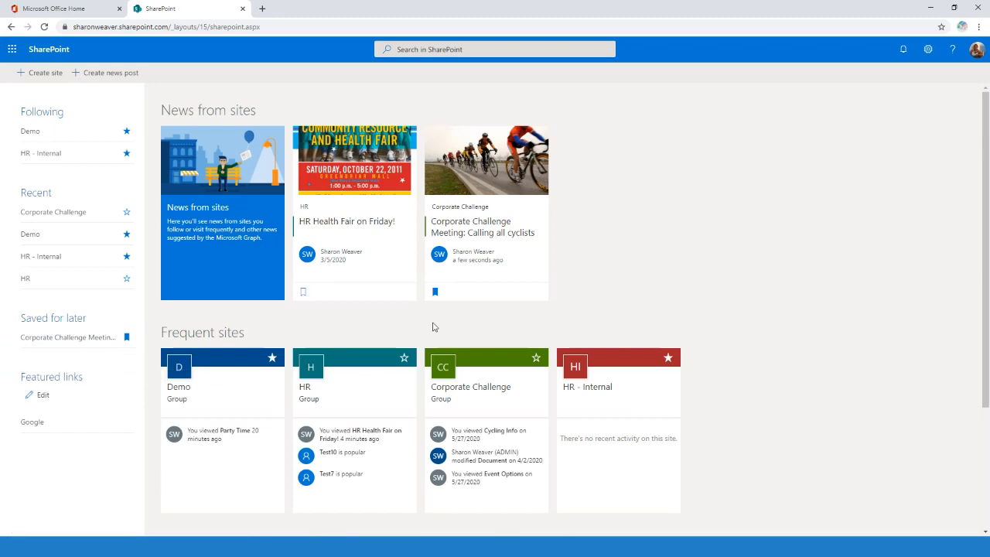
{"action": "left_click", "coordinate": [303, 292]}
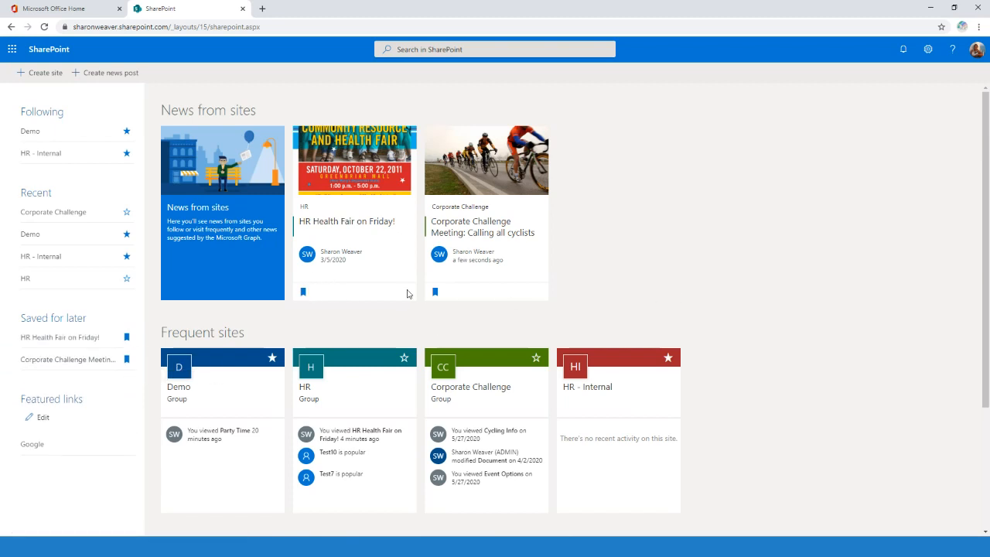
{"action": "left_click", "coordinate": [304, 292]}
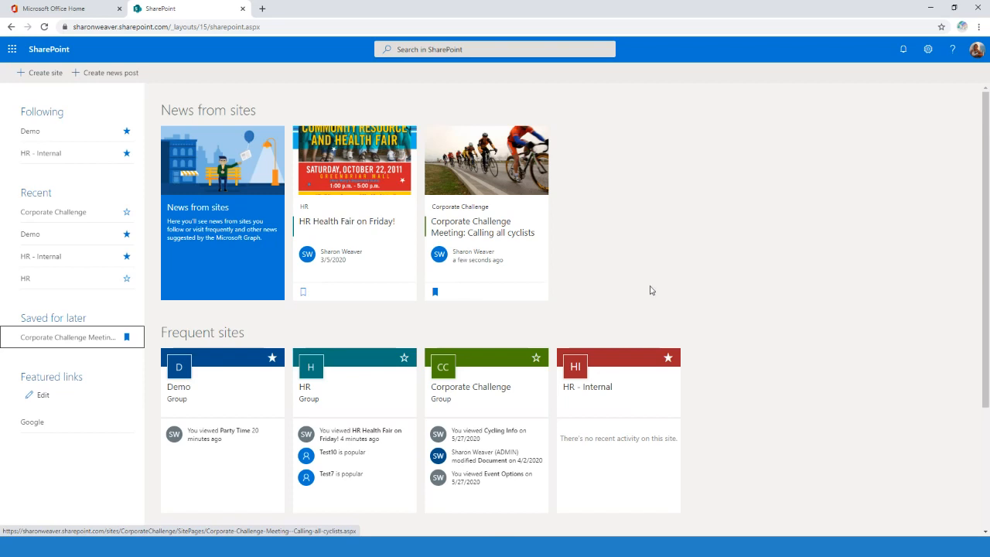
Step: Look over the suggested sites, start a new communication site, and read the description of the Topic design
{"action": "scroll", "coordinate": [673, 410], "scroll_direction": "down", "scroll_amount": 2}
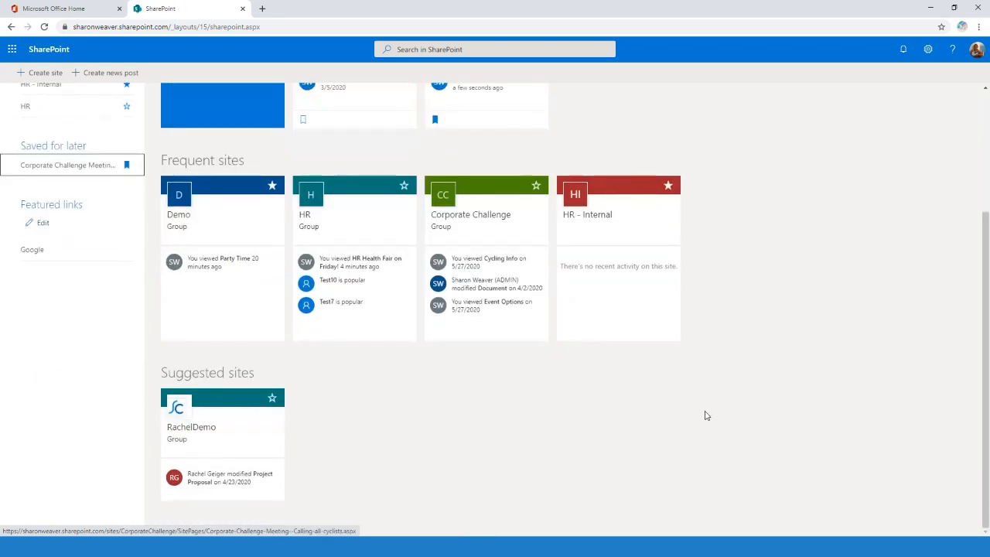
{"action": "scroll", "coordinate": [499, 405], "scroll_direction": "up", "scroll_amount": 2}
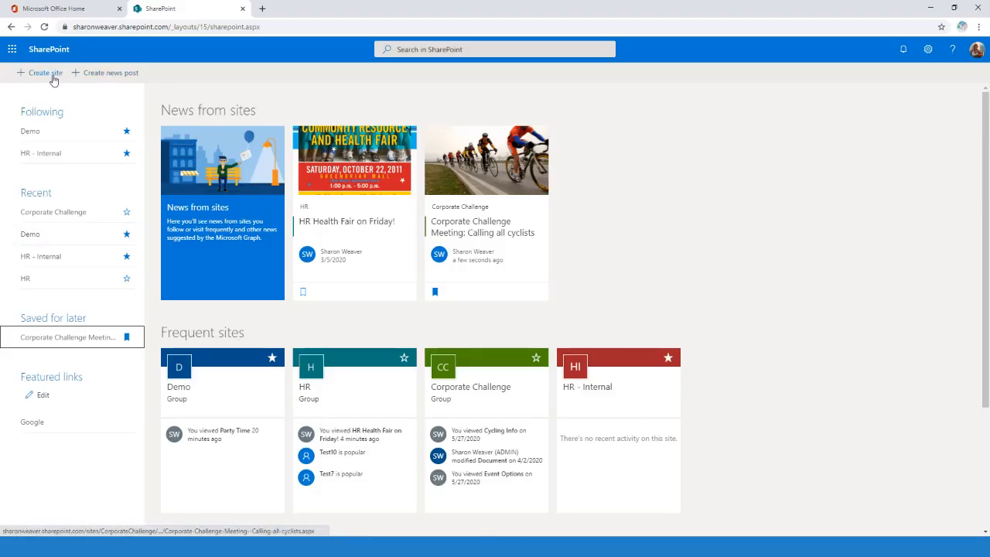
{"action": "left_click", "coordinate": [35, 75]}
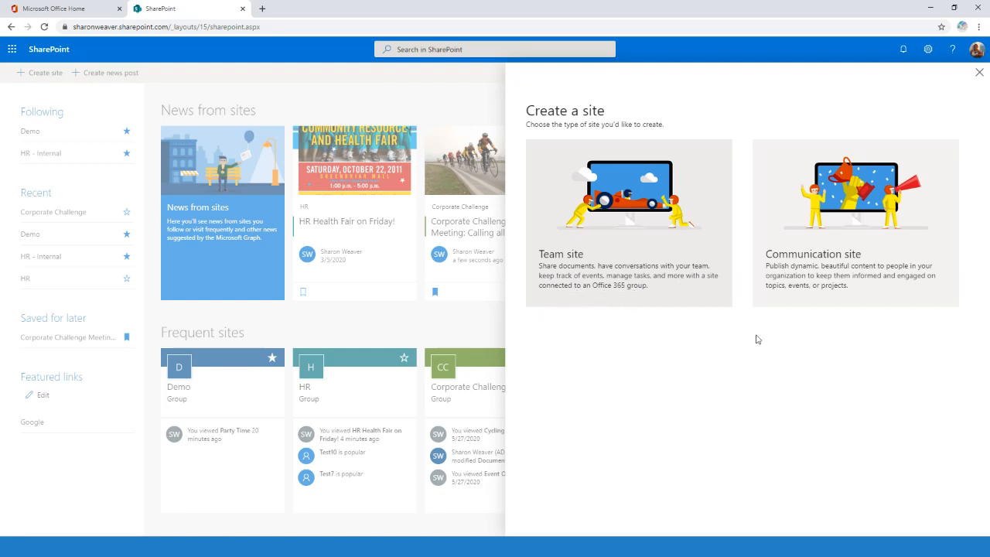
{"action": "left_click", "coordinate": [857, 256]}
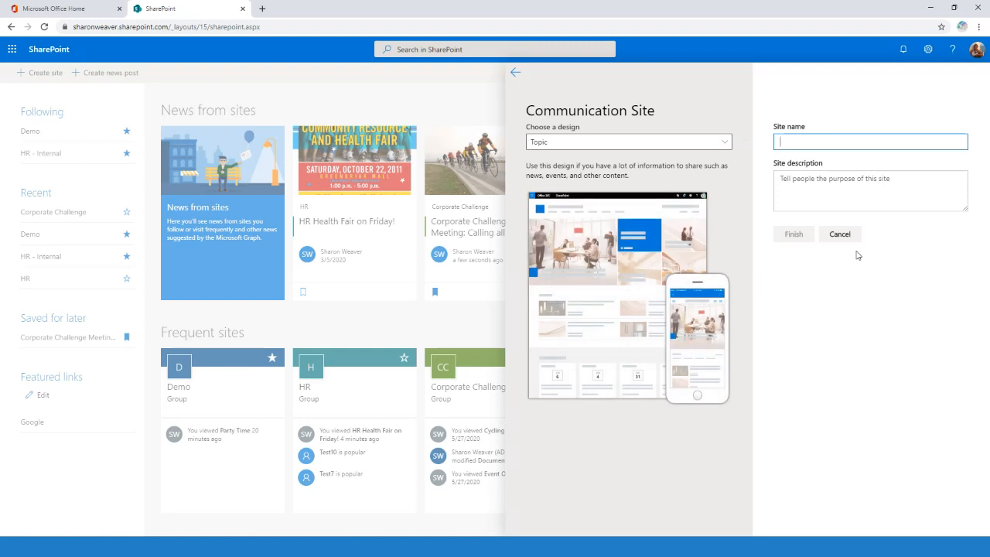
{"action": "left_click", "coordinate": [724, 149]}
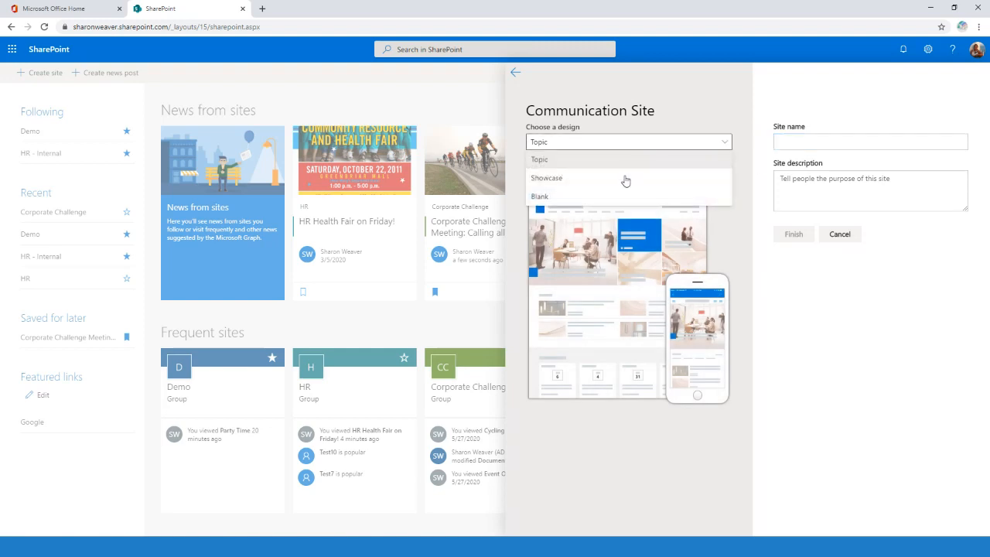
{"action": "left_click", "coordinate": [583, 163]}
{"action": "left_click_drag", "start_coordinate": [532, 169], "coordinate": [650, 177]}
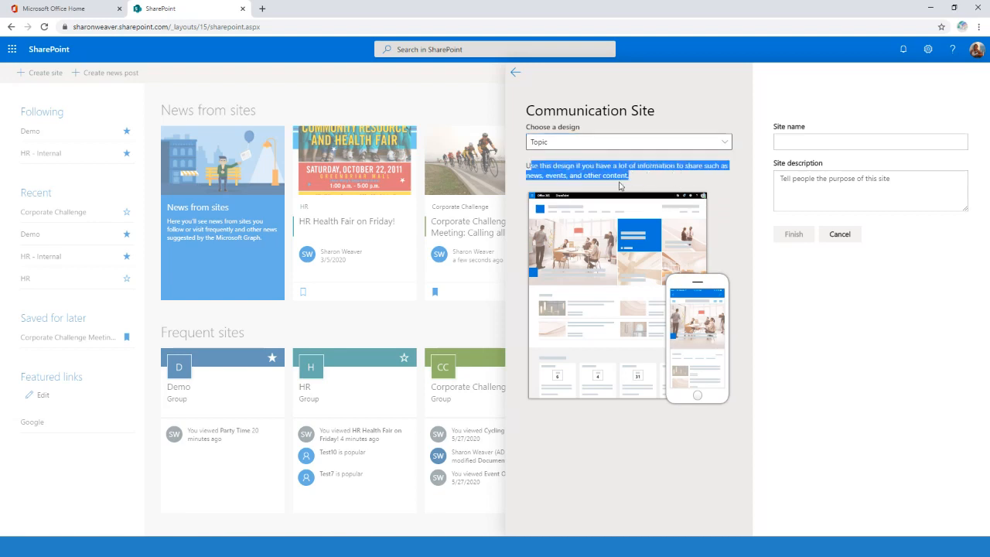
{"action": "left_click", "coordinate": [544, 171]}
{"action": "left_click_drag", "start_coordinate": [537, 173], "coordinate": [659, 183]}
{"action": "left_click", "coordinate": [669, 182]}
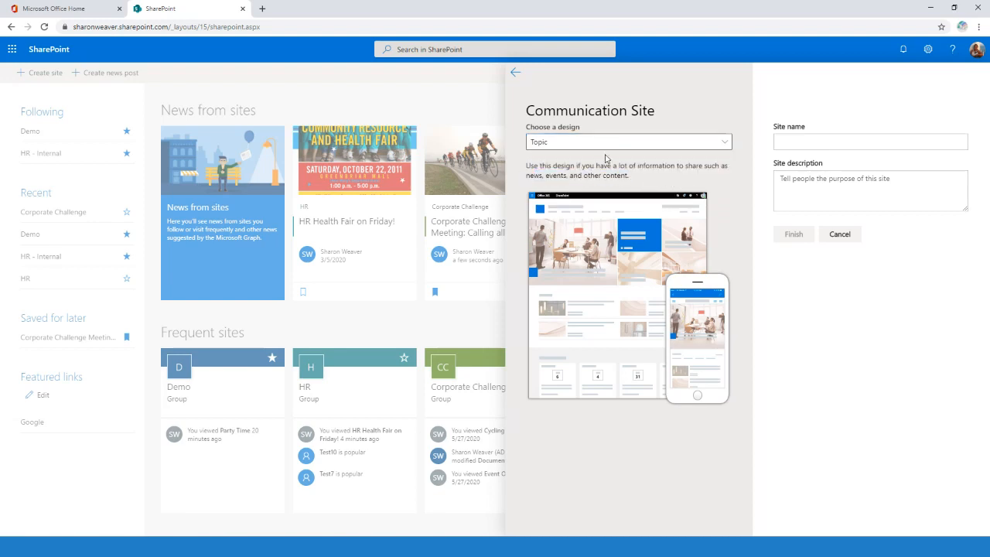
Step: Preview the Showcase and Blank site designs, and set the design back to Topic
{"action": "left_click", "coordinate": [596, 142]}
{"action": "left_click", "coordinate": [597, 179]}
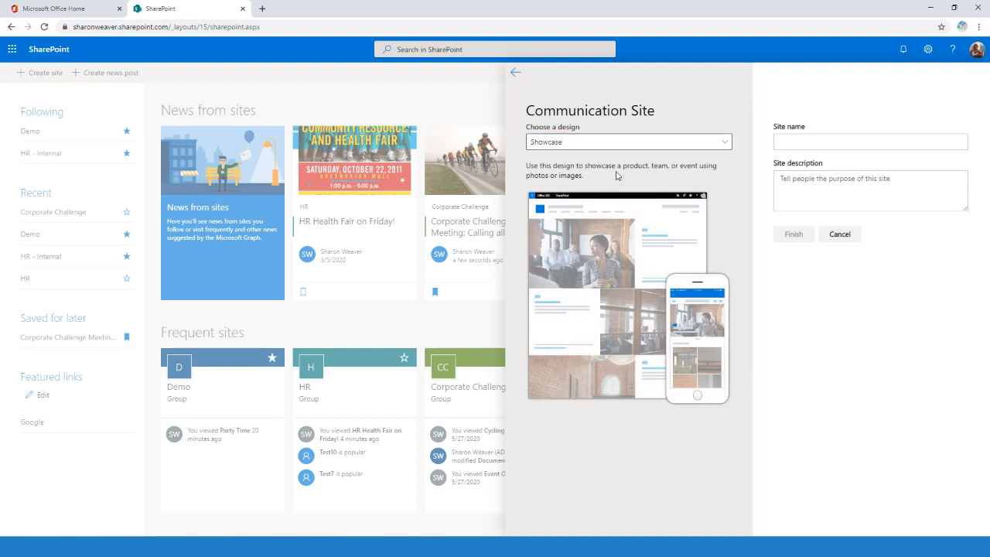
{"action": "left_click_drag", "start_coordinate": [617, 174], "coordinate": [616, 164]}
{"action": "left_click", "coordinate": [617, 145]}
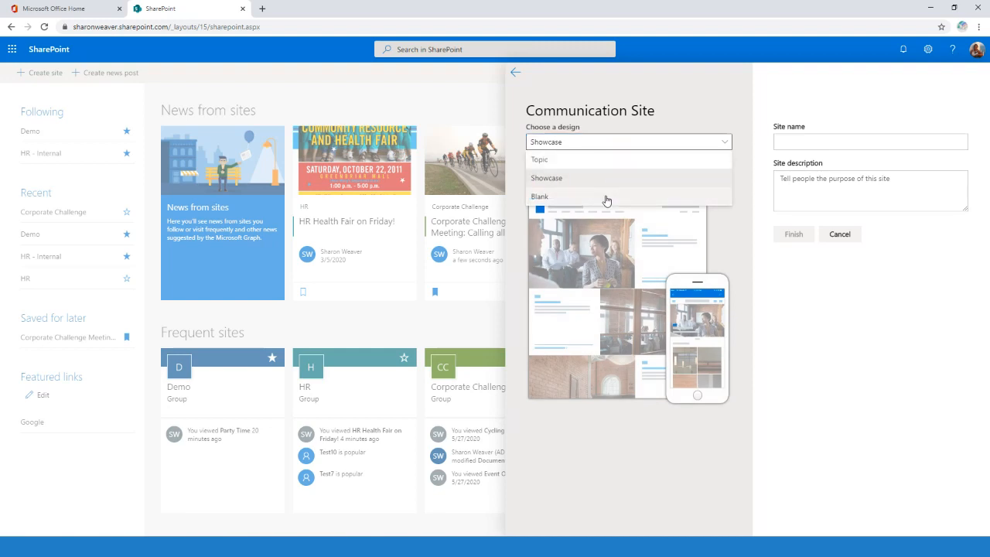
{"action": "left_click", "coordinate": [605, 199]}
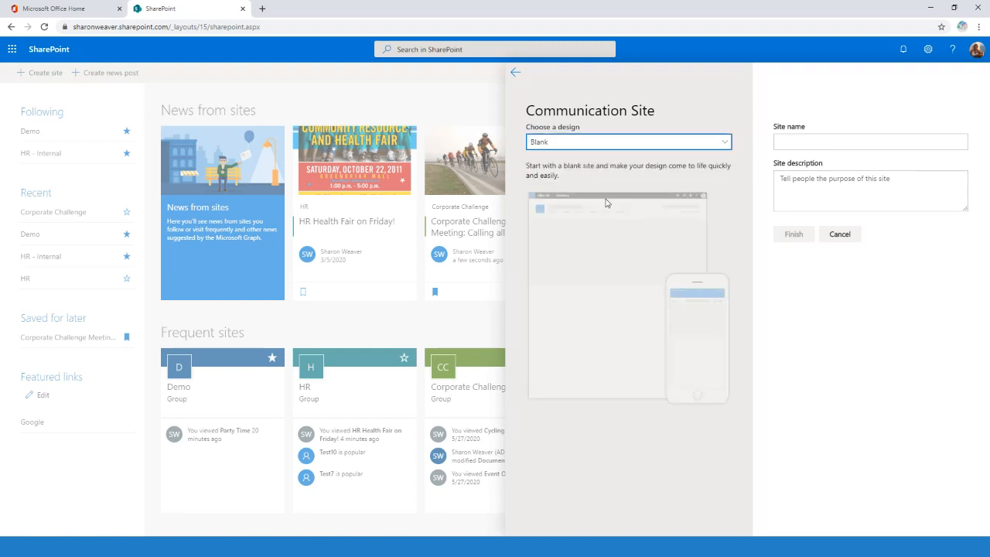
{"action": "left_click", "coordinate": [594, 150]}
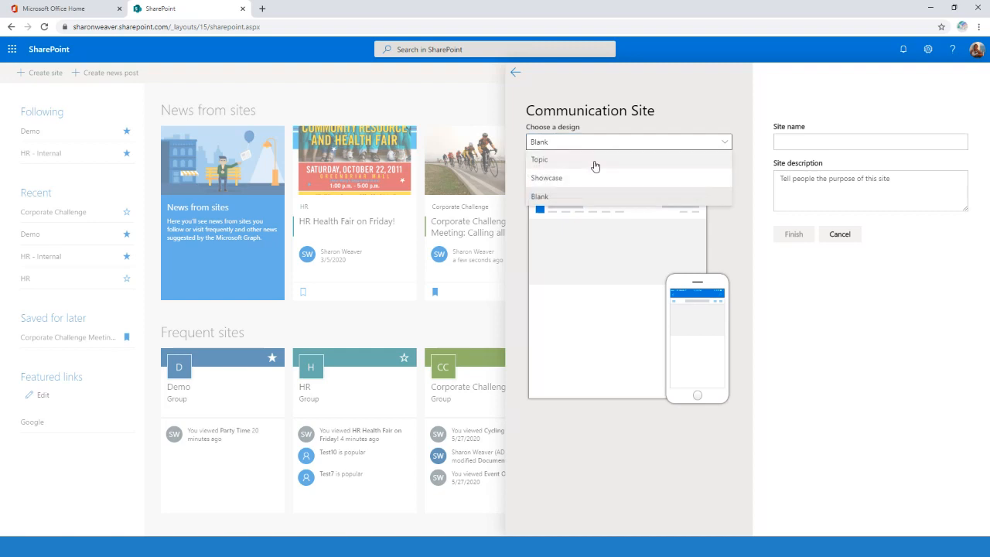
{"action": "left_click", "coordinate": [594, 162]}
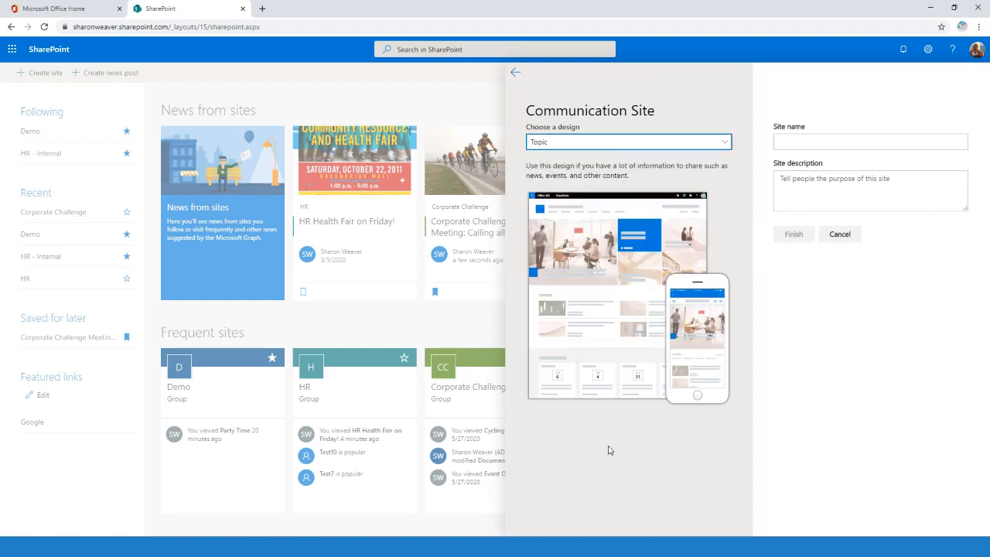
Step: Name the site "Intranet" and check the site address proposed for it
{"action": "left_click", "coordinate": [809, 142]}
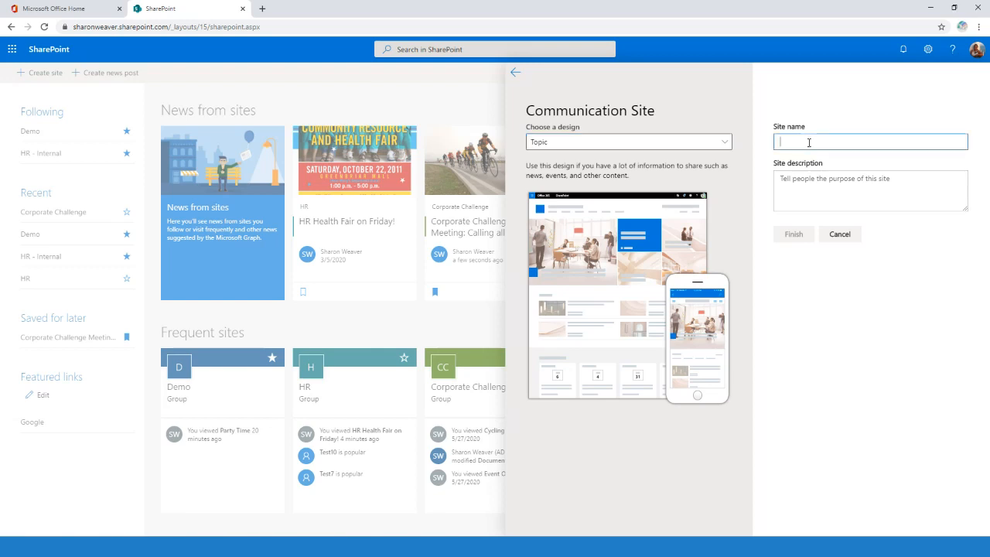
{"action": "type", "text": "Intranet"}
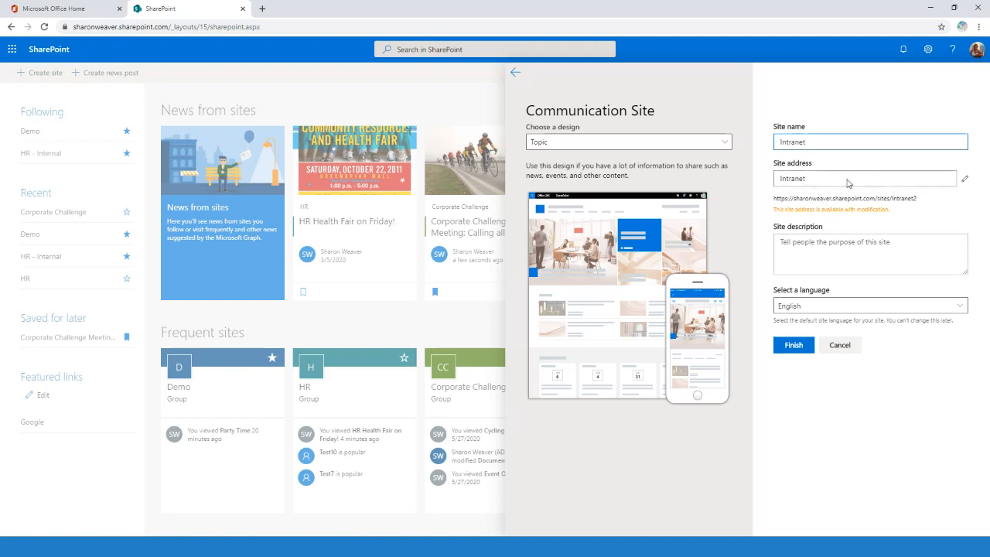
{"action": "left_click", "coordinate": [818, 179]}
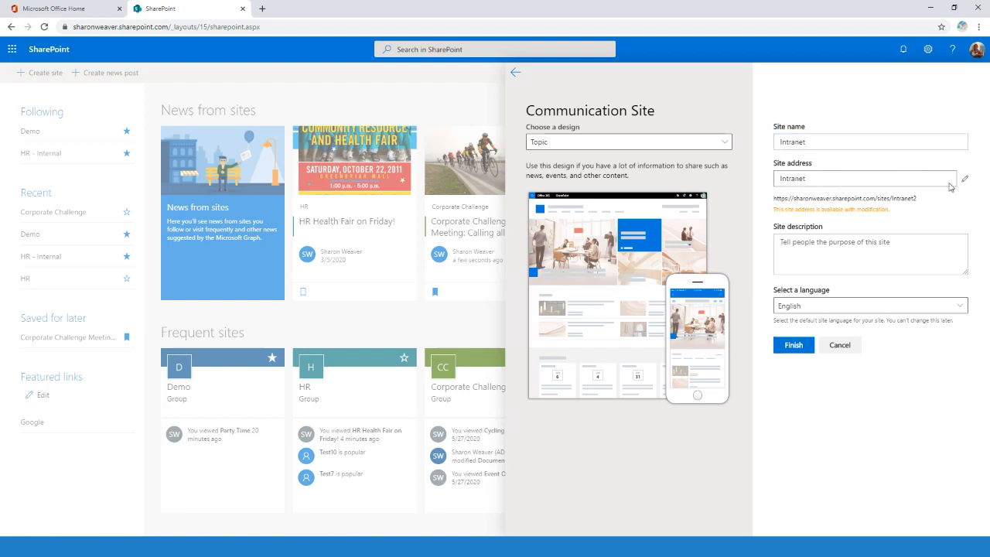
{"action": "left_click_drag", "start_coordinate": [924, 199], "coordinate": [894, 198]}
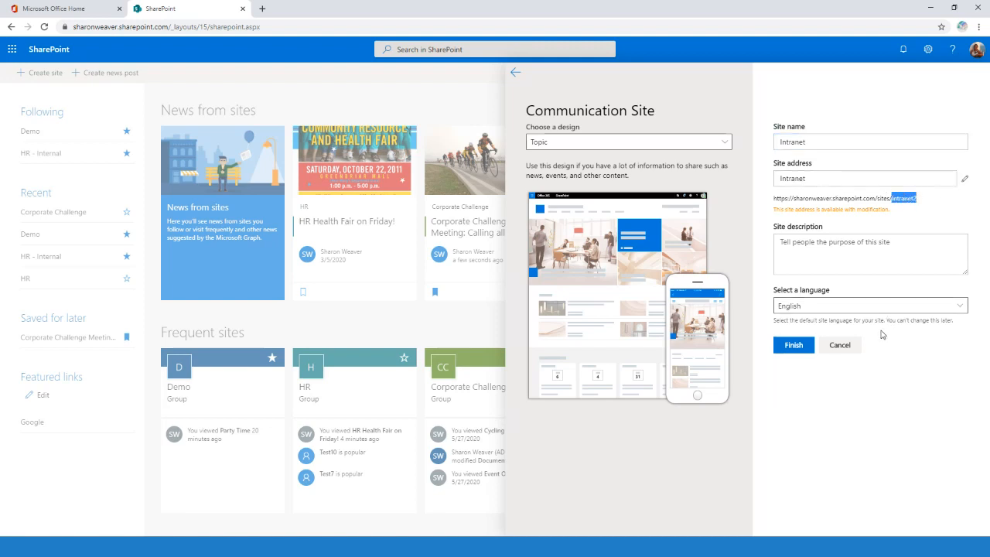
{"action": "left_click", "coordinate": [928, 199]}
{"action": "left_click_drag", "start_coordinate": [917, 198], "coordinate": [887, 209]}
Step: Browse the available default site languages, keeping English
{"action": "left_click", "coordinate": [841, 311]}
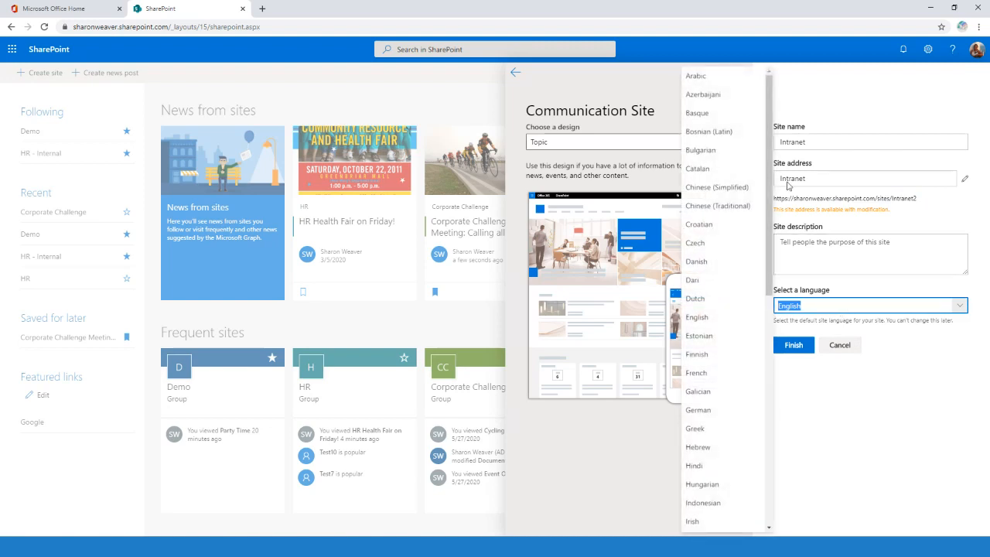
{"action": "mouse_move", "coordinate": [770, 151]}
{"action": "left_mouse_down"}
{"action": "mouse_move", "coordinate": [770, 426]}
{"action": "mouse_move", "coordinate": [769, 157]}
{"action": "left_mouse_up"}
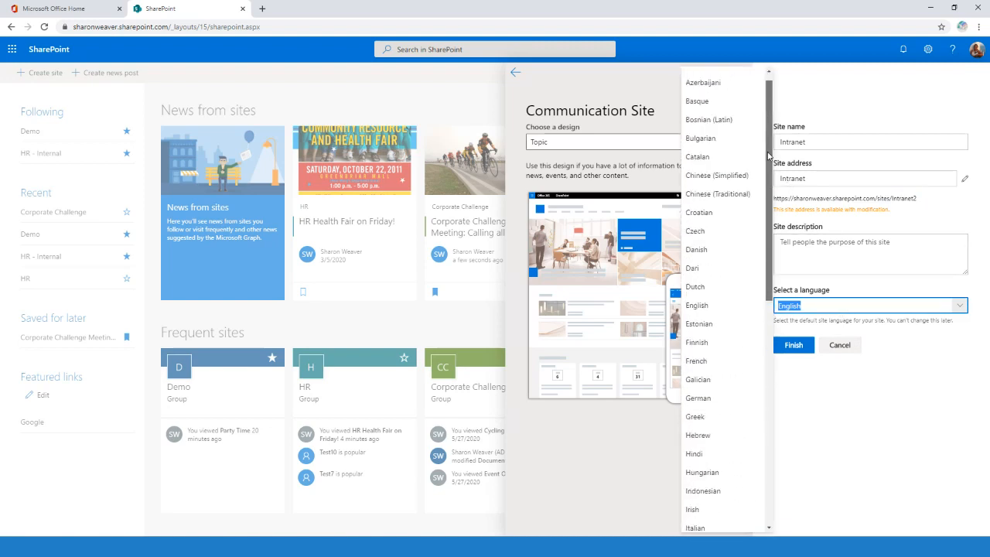
{"action": "left_click", "coordinate": [922, 365]}
{"action": "left_click", "coordinate": [833, 266]}
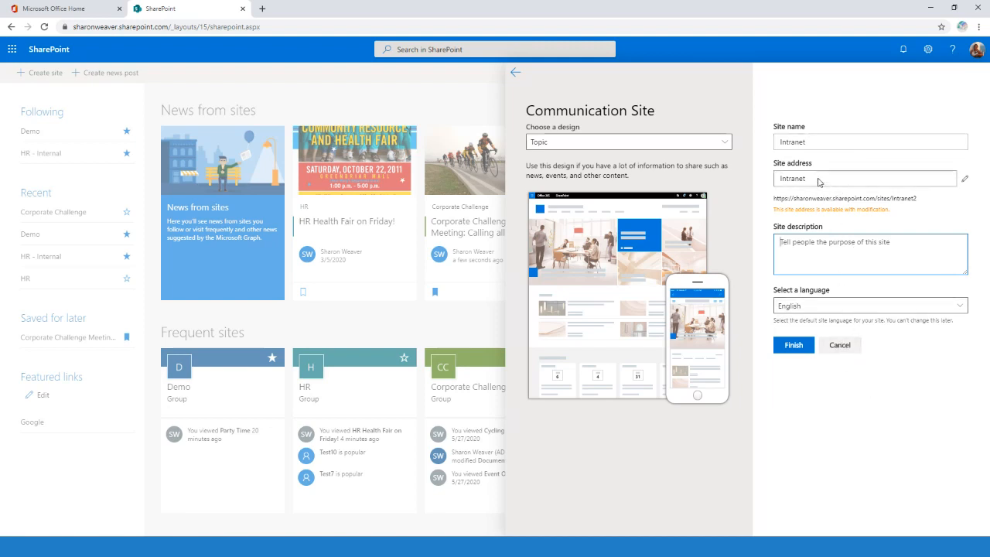
Step: Change the site name to "Another Intranet"
{"action": "left_click", "coordinate": [805, 141]}
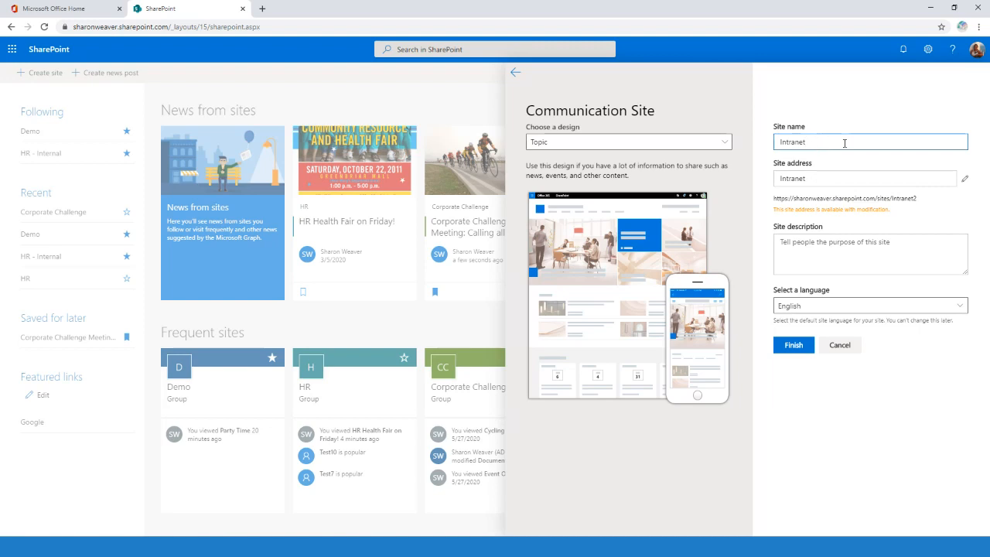
{"action": "key", "text": "BackSpace"}
{"action": "key", "text": "BackSpace"}
{"action": "key", "text": "BackSpace"}
{"action": "key", "text": "BackSpace"}
{"action": "key", "text": "BackSpace"}
{"action": "key", "text": "BackSpace"}
{"action": "key", "text": "BackSpace"}
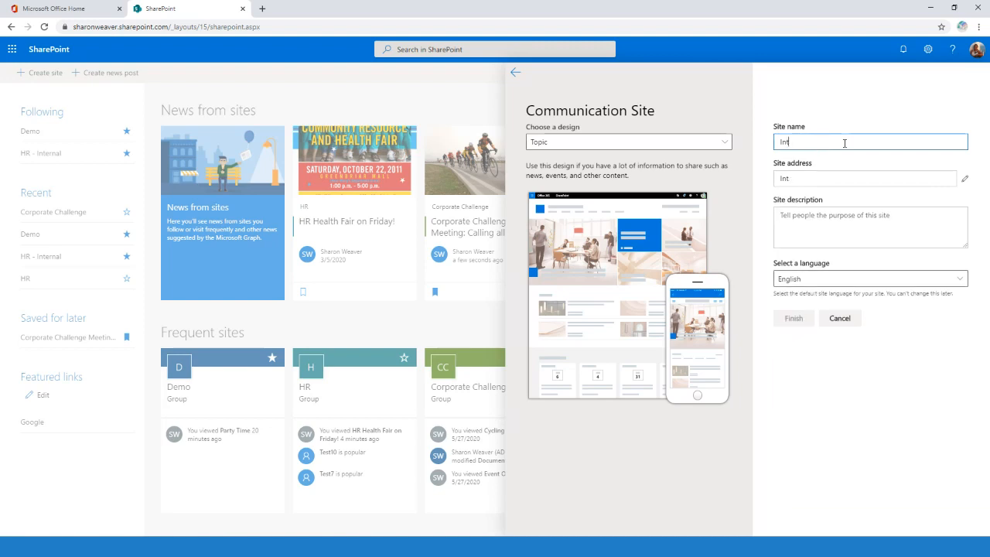
{"action": "type", "text": "Another Intranet"}
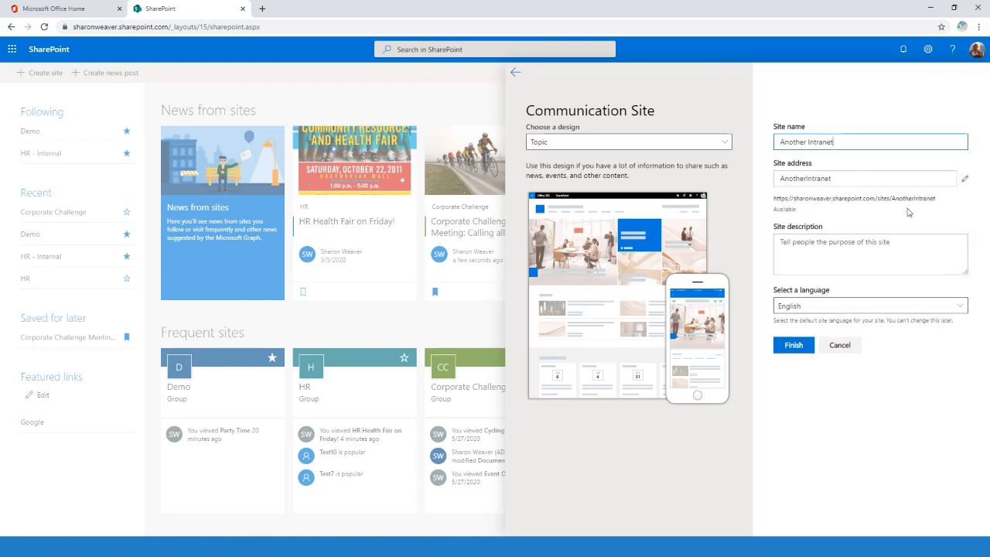
Step: Check the availability of the AnotherIntranet address and finish creating the communication site
{"action": "left_click_drag", "start_coordinate": [808, 198], "coordinate": [935, 198]}
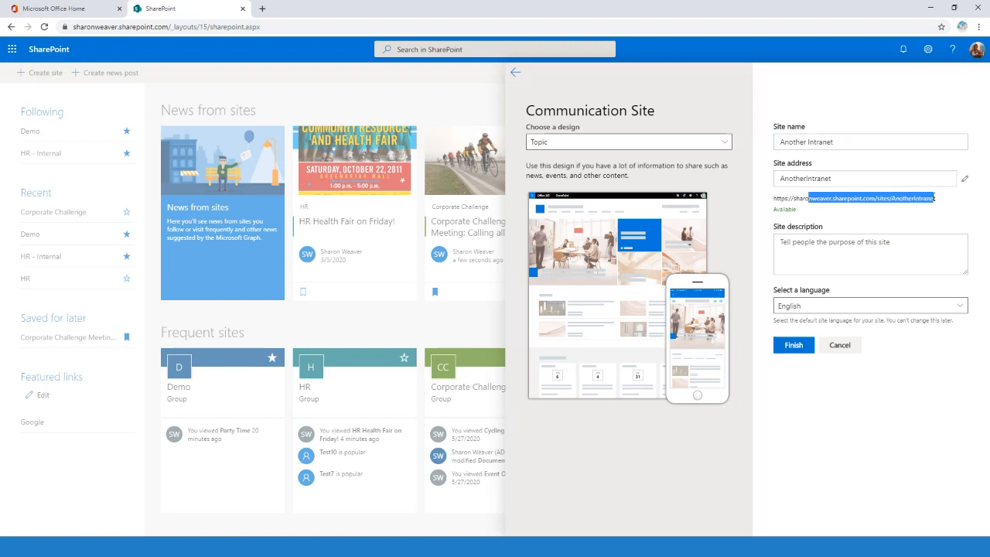
{"action": "left_click", "coordinate": [787, 209]}
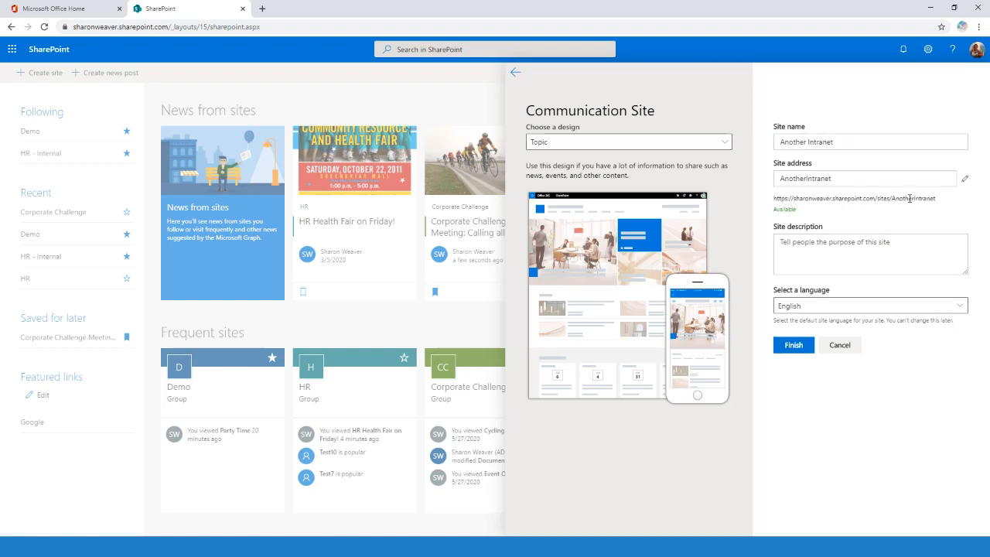
{"action": "left_click_drag", "start_coordinate": [894, 199], "coordinate": [944, 203]}
{"action": "left_click", "coordinate": [934, 393]}
{"action": "left_click", "coordinate": [800, 354]}
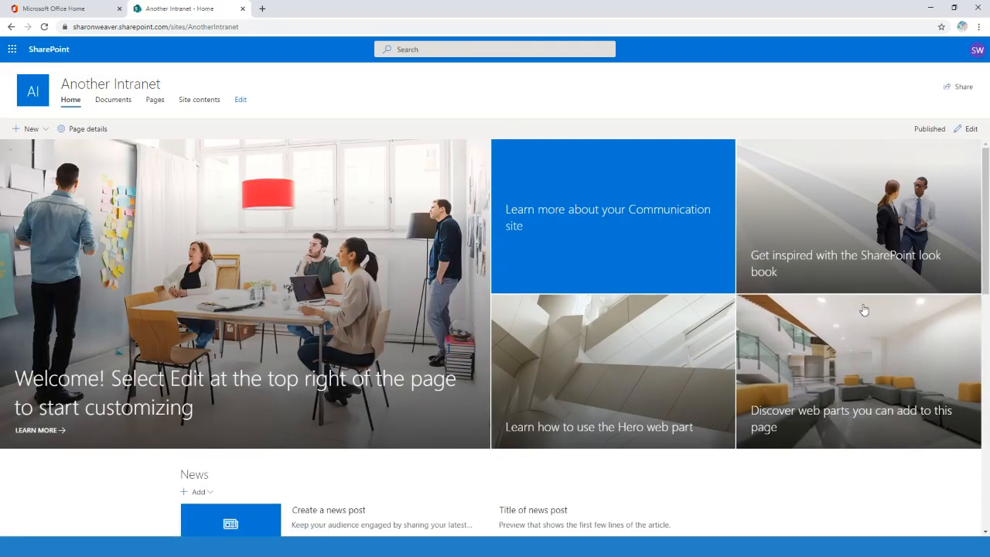
Step: Look through the news, events and documents sections of the Another Intranet home page, and return to the SharePoint start page
{"action": "left_click_drag", "start_coordinate": [987, 200], "coordinate": [967, 183]}
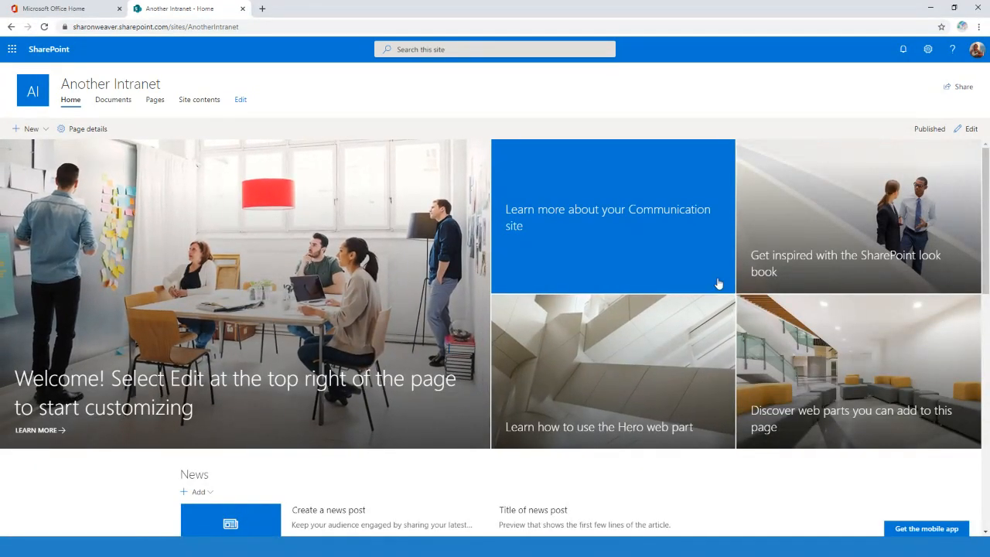
{"action": "scroll", "coordinate": [422, 351], "scroll_direction": "down", "scroll_amount": 3}
{"action": "scroll", "coordinate": [422, 351], "scroll_direction": "down", "scroll_amount": 2}
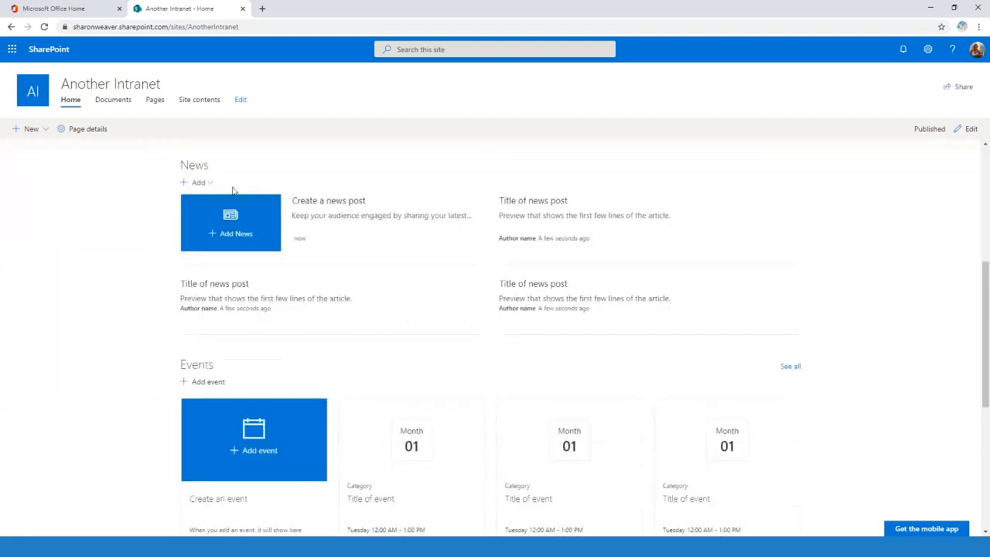
{"action": "scroll", "coordinate": [263, 199], "scroll_direction": "down", "scroll_amount": 3}
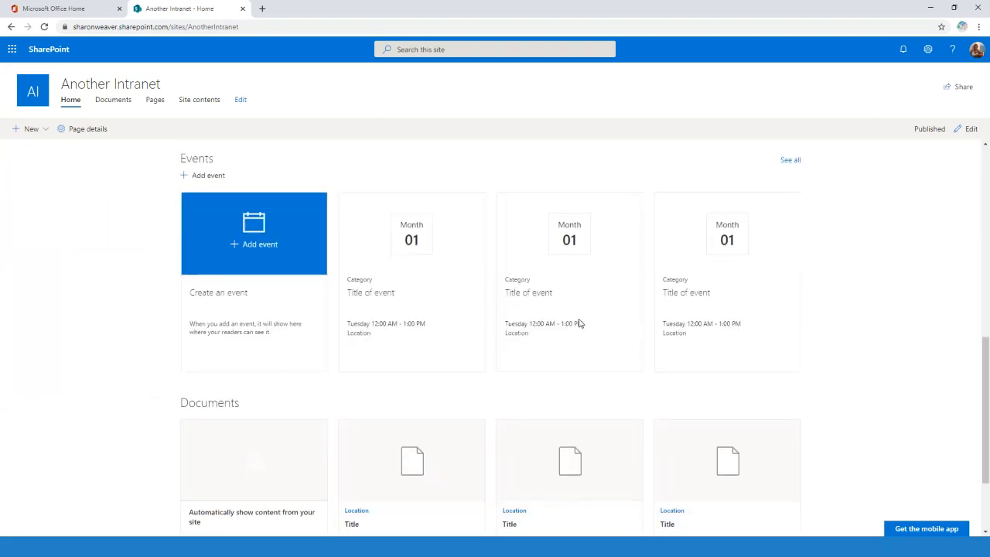
{"action": "scroll", "coordinate": [393, 296], "scroll_direction": "down", "scroll_amount": 2}
{"action": "left_click_drag", "start_coordinate": [988, 428], "coordinate": [987, 194]}
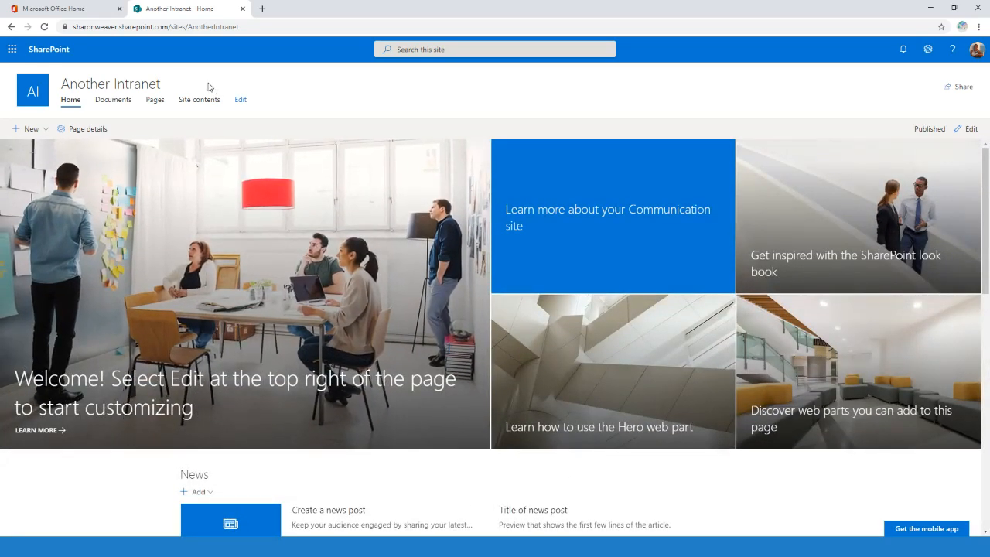
{"action": "left_click", "coordinate": [51, 49]}
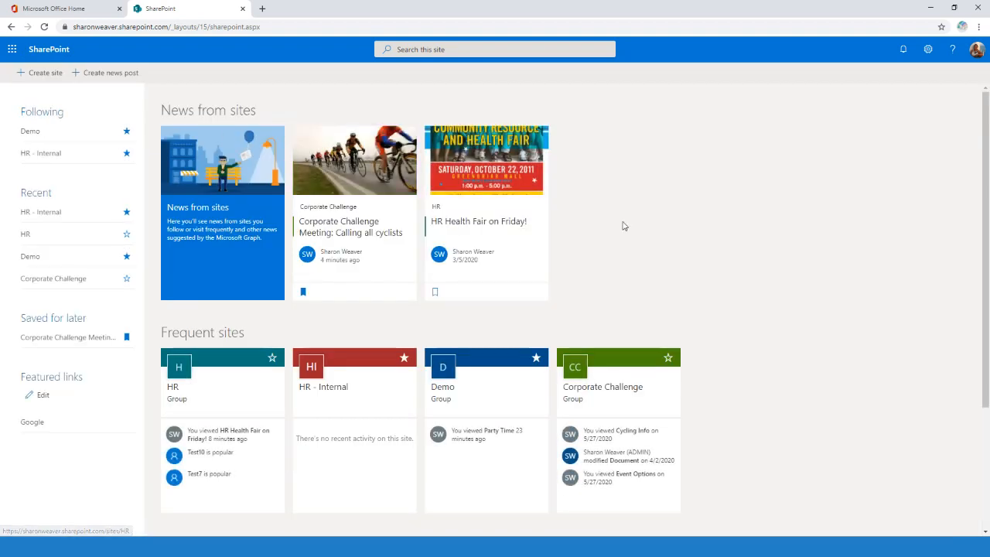
{"action": "scroll", "coordinate": [684, 232], "scroll_direction": "down", "scroll_amount": 3}
{"action": "scroll", "coordinate": [684, 232], "scroll_direction": "up", "scroll_amount": 3}
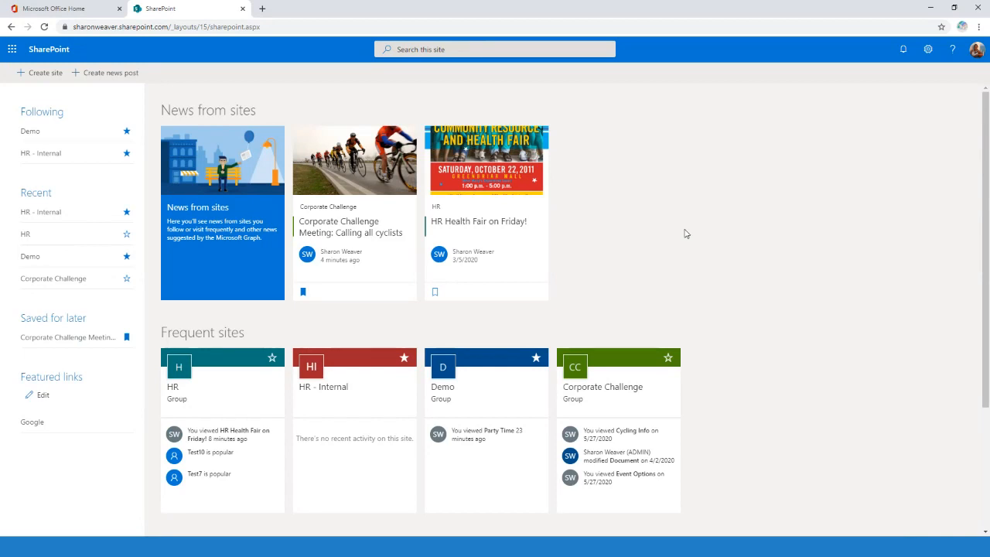
Step: Start a new team site named "Cycling", keeping it private with English as its language, and proceed to adding group members
{"action": "left_click", "coordinate": [52, 72]}
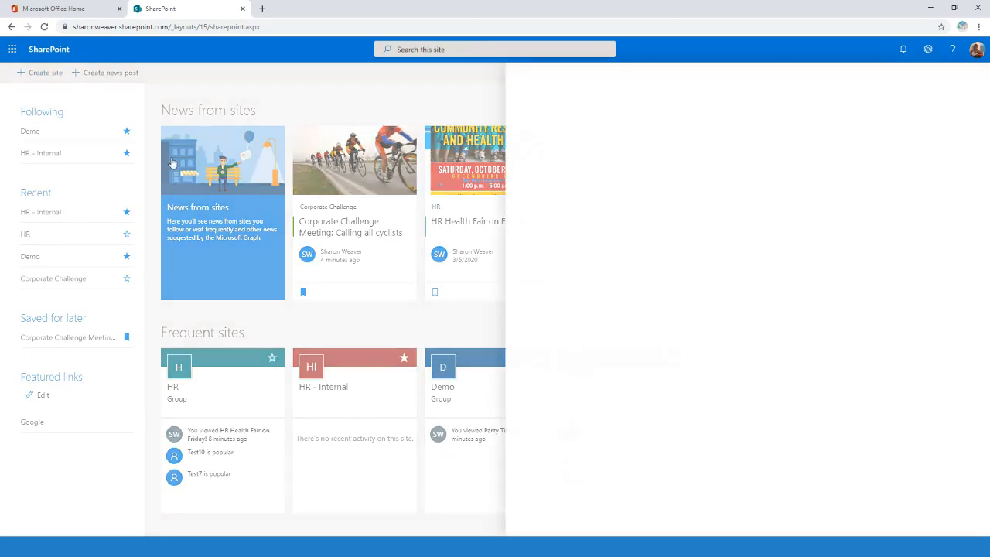
{"action": "left_click", "coordinate": [645, 278]}
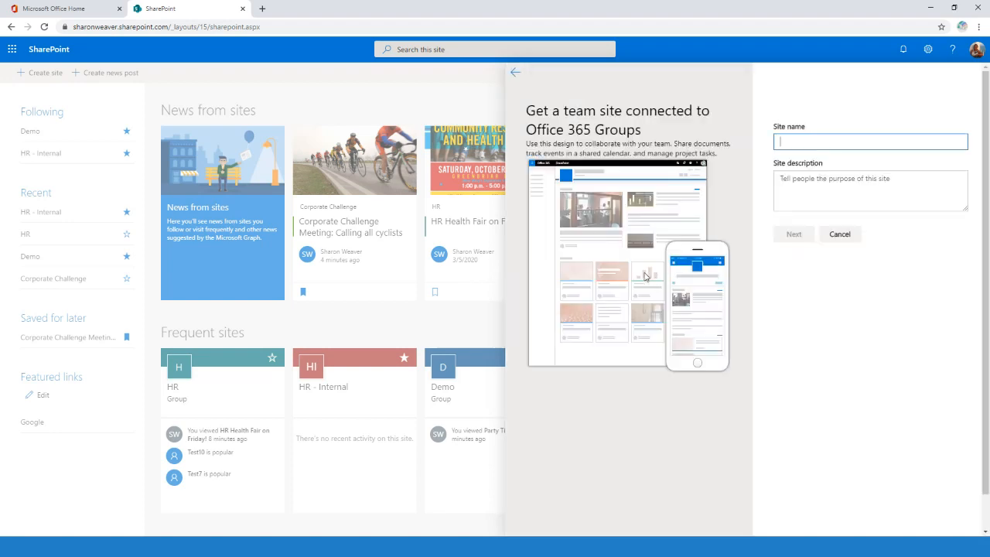
{"action": "left_click_drag", "start_coordinate": [528, 125], "coordinate": [641, 133]}
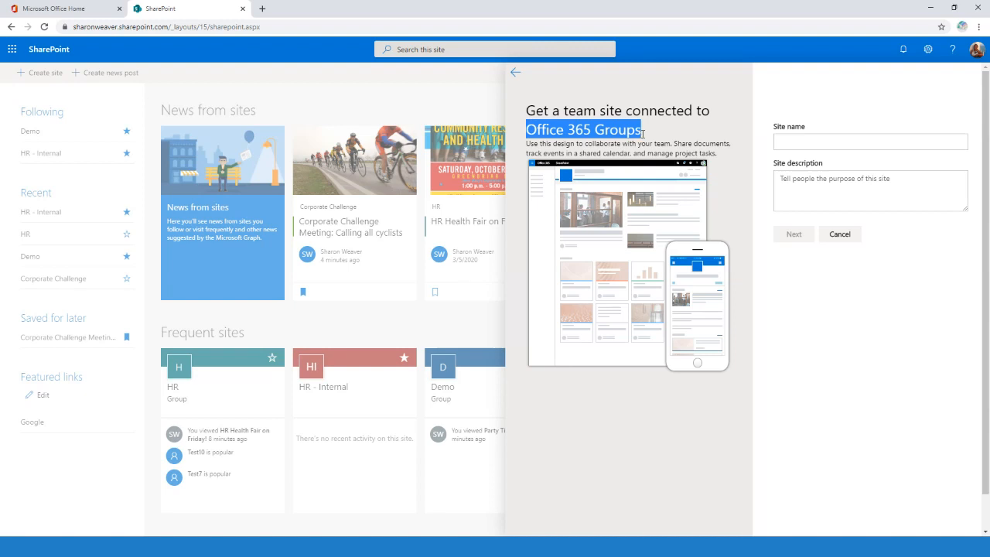
{"action": "left_click", "coordinate": [817, 141]}
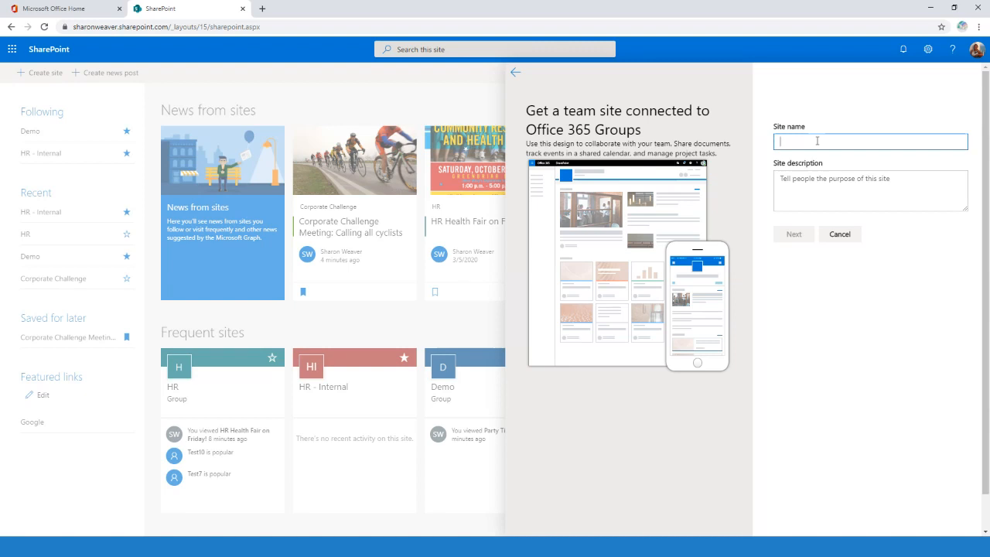
{"action": "type", "text": "Cycling"}
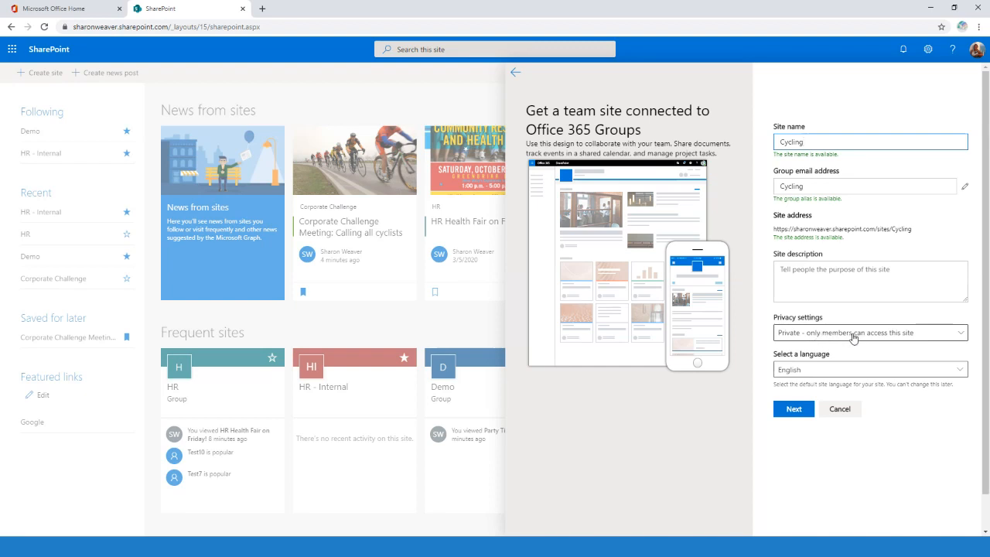
{"action": "left_click", "coordinate": [793, 410]}
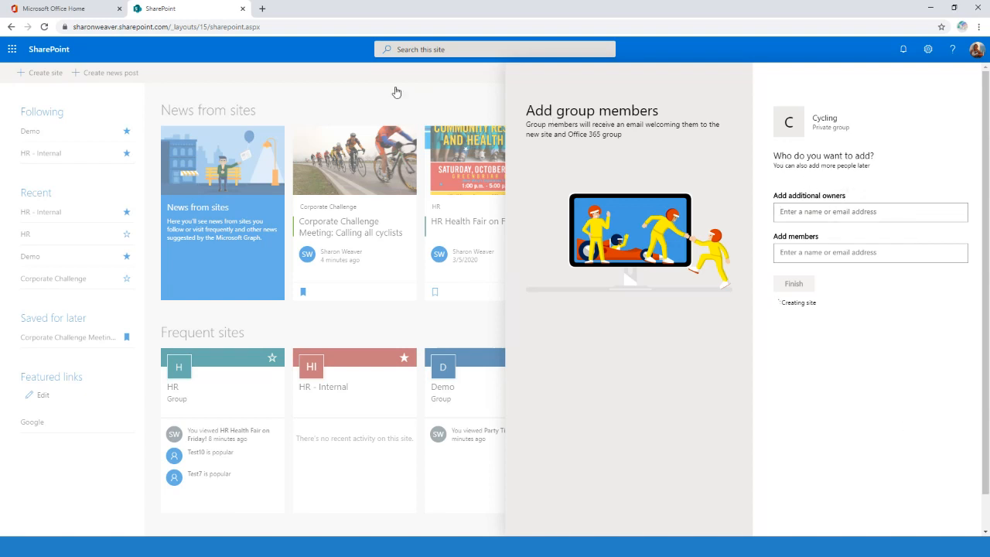
Step: Add a colleague as an additional owner of the Cycling group
{"action": "left_click_drag", "start_coordinate": [567, 133], "coordinate": [700, 197]}
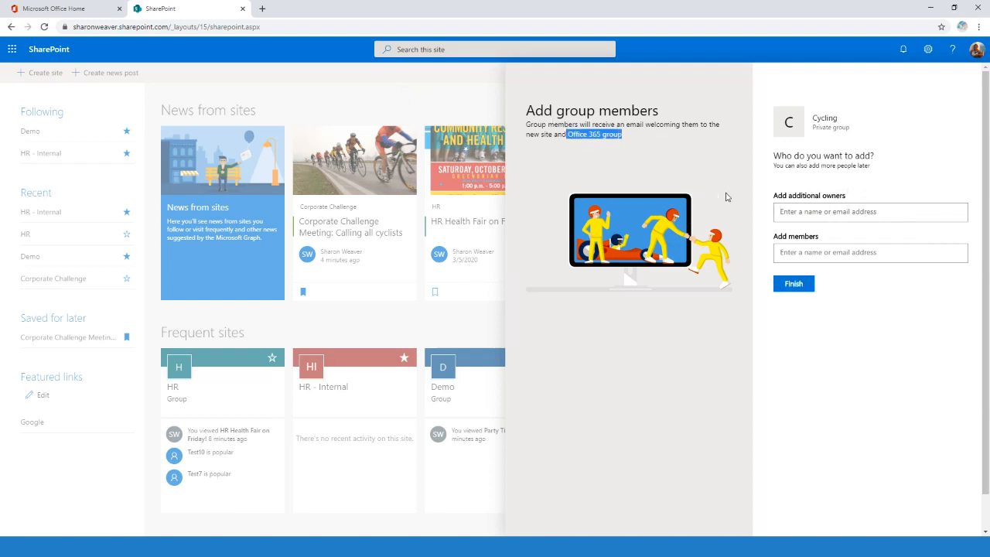
{"action": "left_click", "coordinate": [846, 214]}
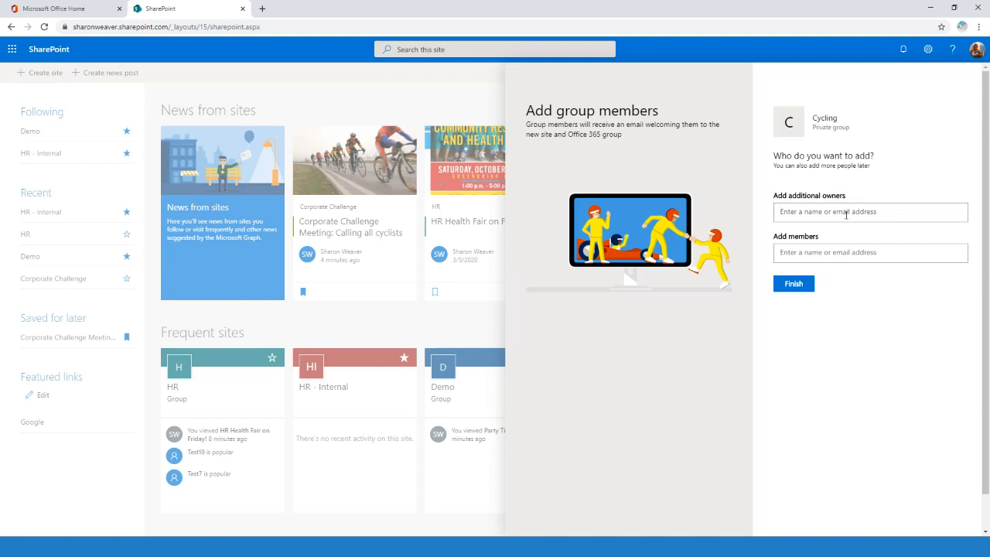
{"action": "type", "text": "jon"}
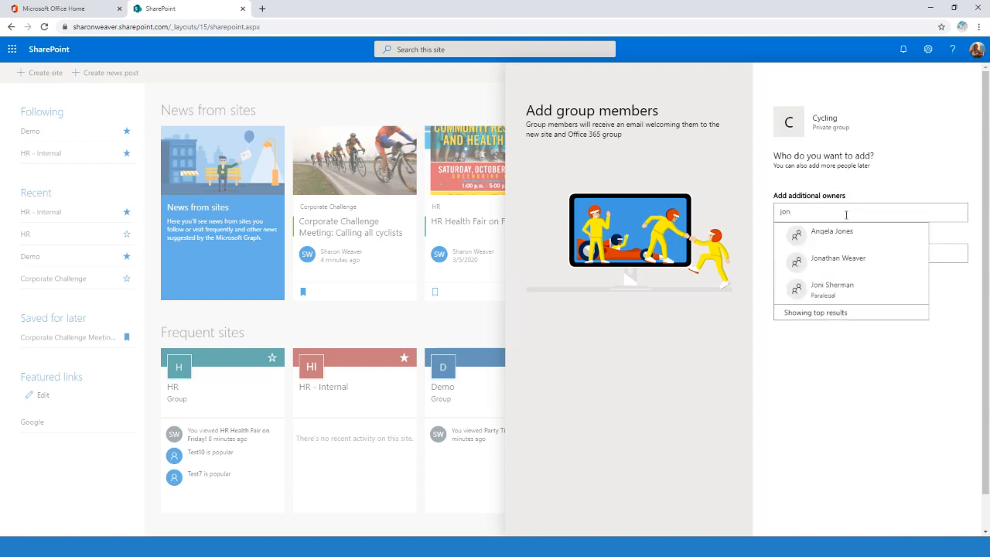
{"action": "left_click", "coordinate": [853, 262]}
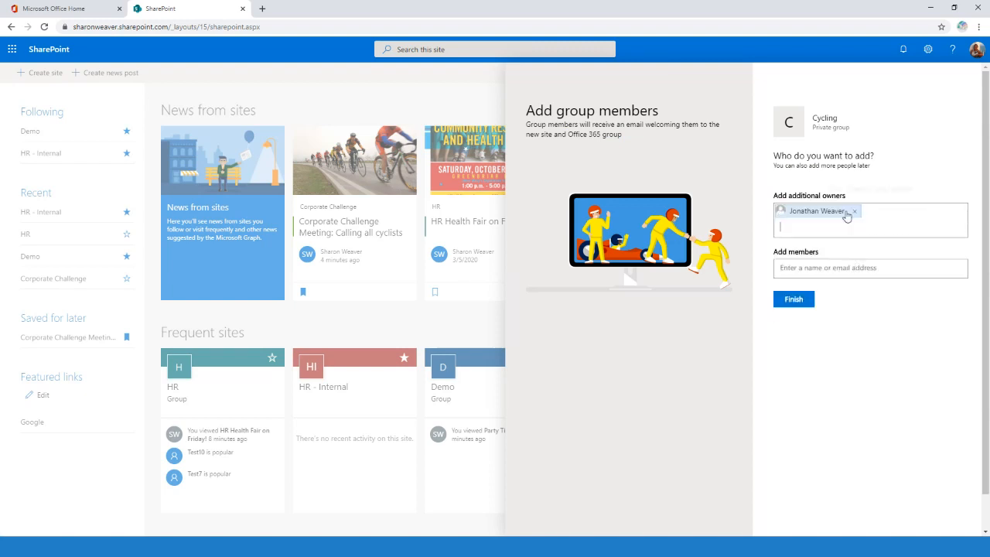
Step: Add a colleague as a member of the Cycling group and finish creating the site
{"action": "left_click", "coordinate": [833, 268]}
{"action": "type", "text": "c"}
{"action": "type", "text": "ee"}
{"action": "left_click", "coordinate": [850, 308]}
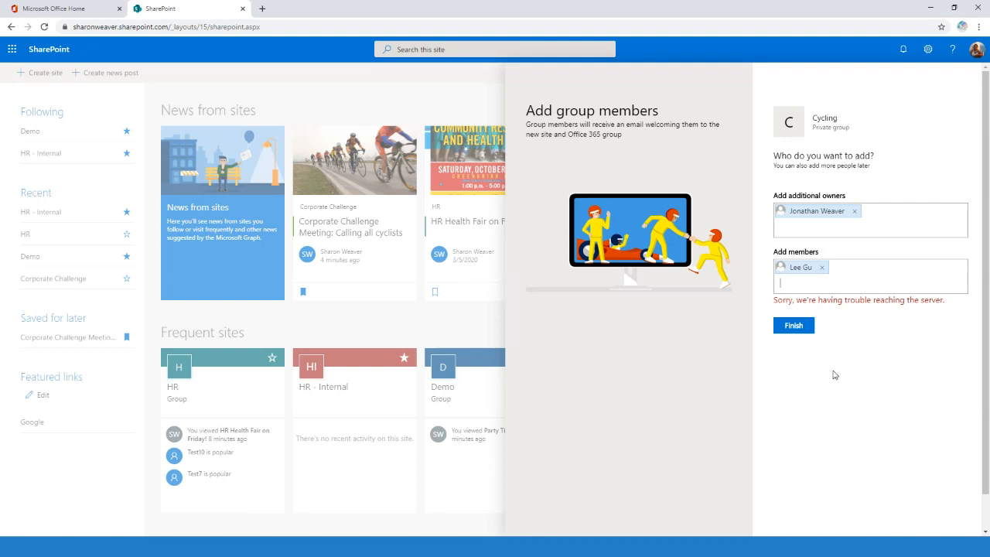
{"action": "left_click", "coordinate": [796, 327]}
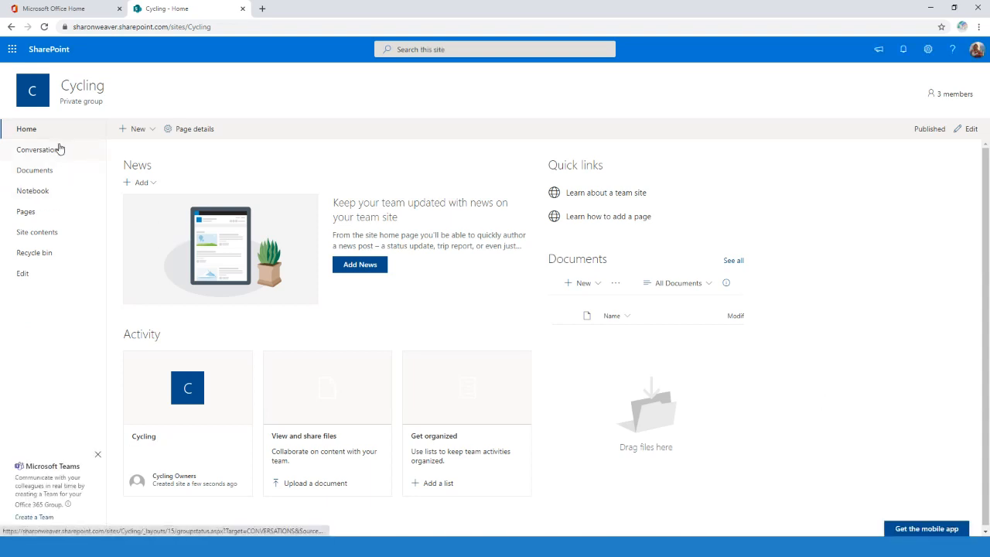
Step: View the Cycling site's document library, and check the frequent and suggested sites on the reloaded SharePoint start page
{"action": "left_click", "coordinate": [46, 172]}
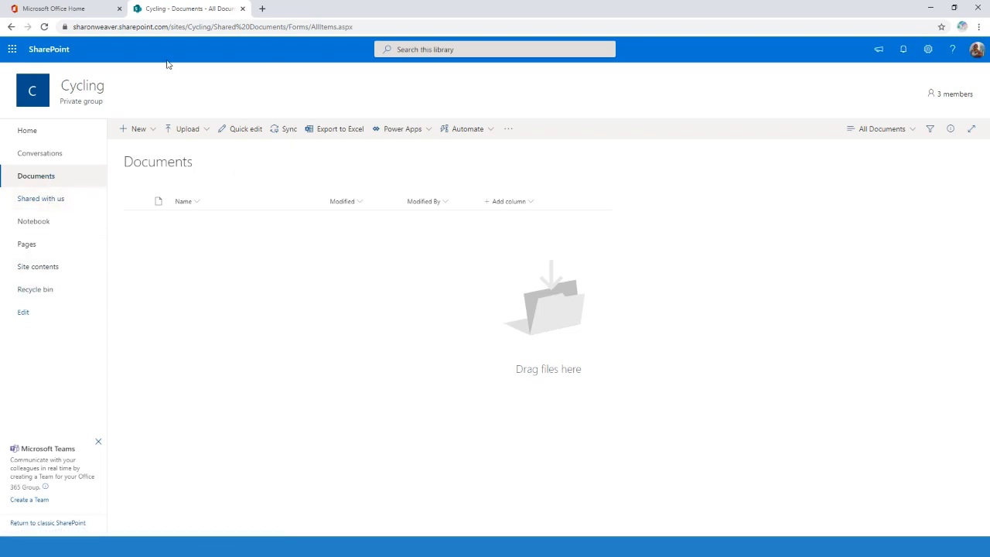
{"action": "left_click", "coordinate": [56, 54]}
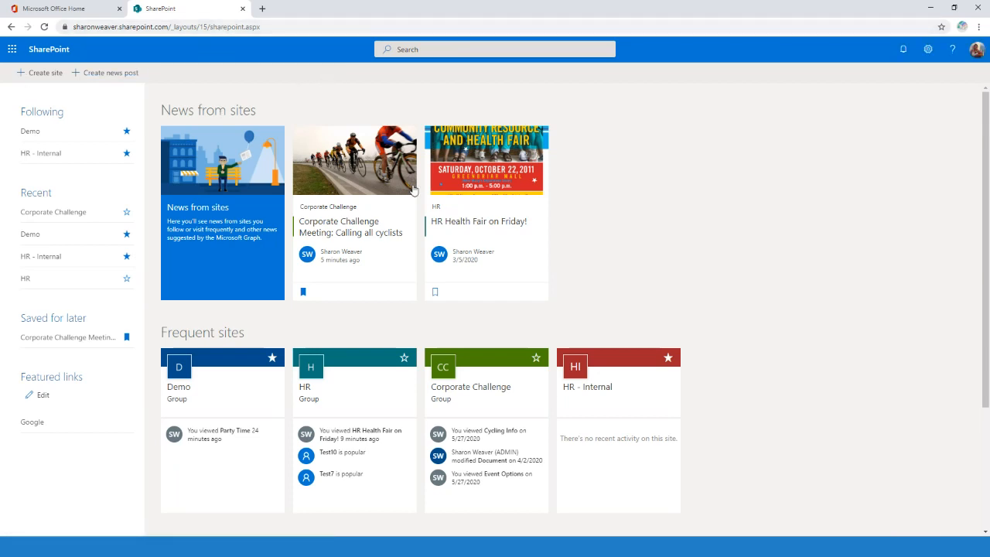
{"action": "scroll", "coordinate": [692, 243], "scroll_direction": "down", "scroll_amount": 2}
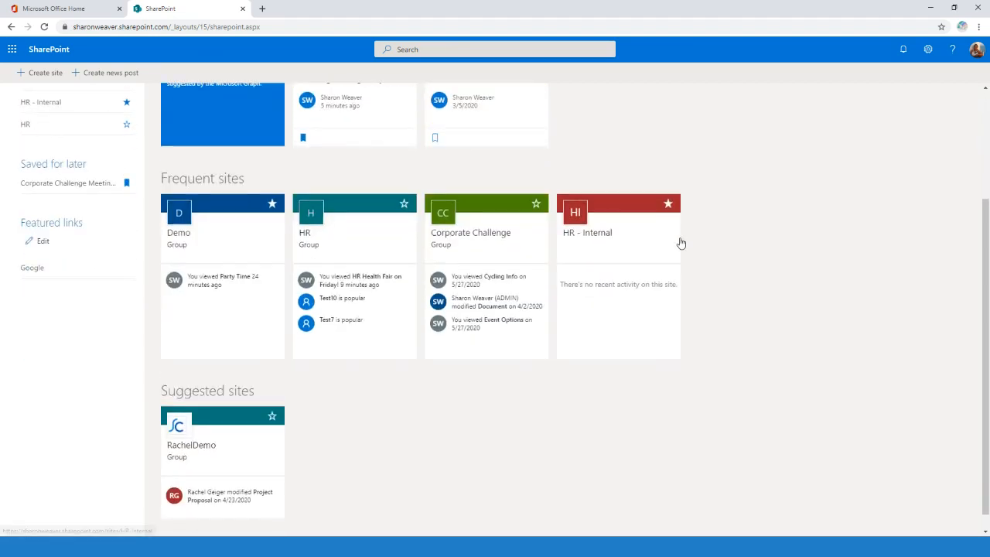
{"action": "scroll", "coordinate": [681, 244], "scroll_direction": "up", "scroll_amount": 2}
{"action": "left_click", "coordinate": [44, 26]}
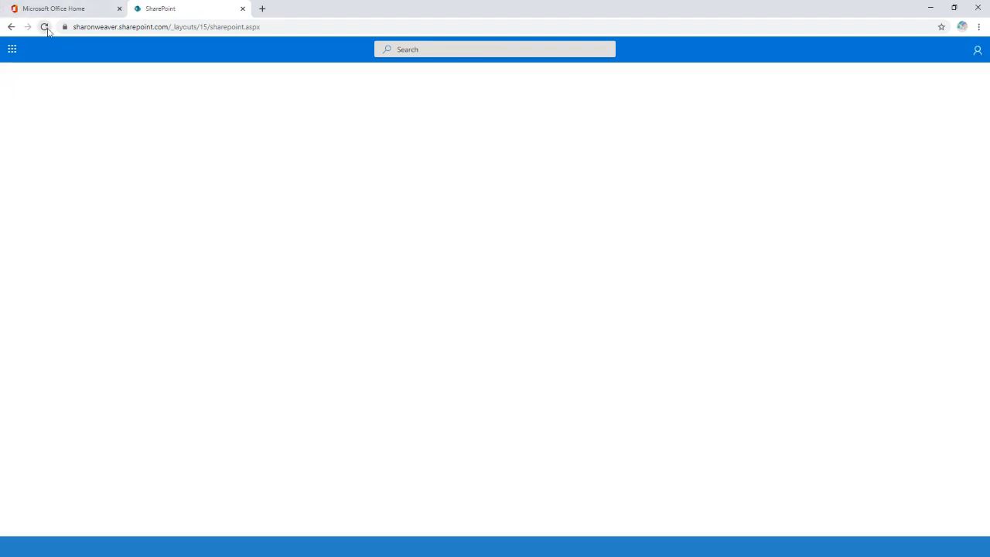
{"action": "scroll", "coordinate": [825, 357], "scroll_direction": "down", "scroll_amount": 2}
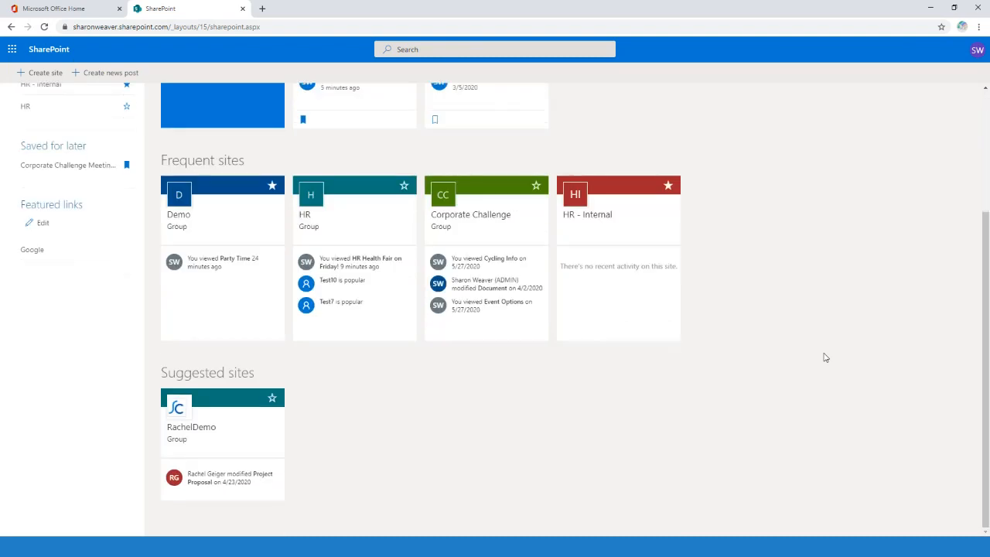
Step: Open the Demo site from the frequent sites and start a new page on it
{"action": "left_click", "coordinate": [228, 213]}
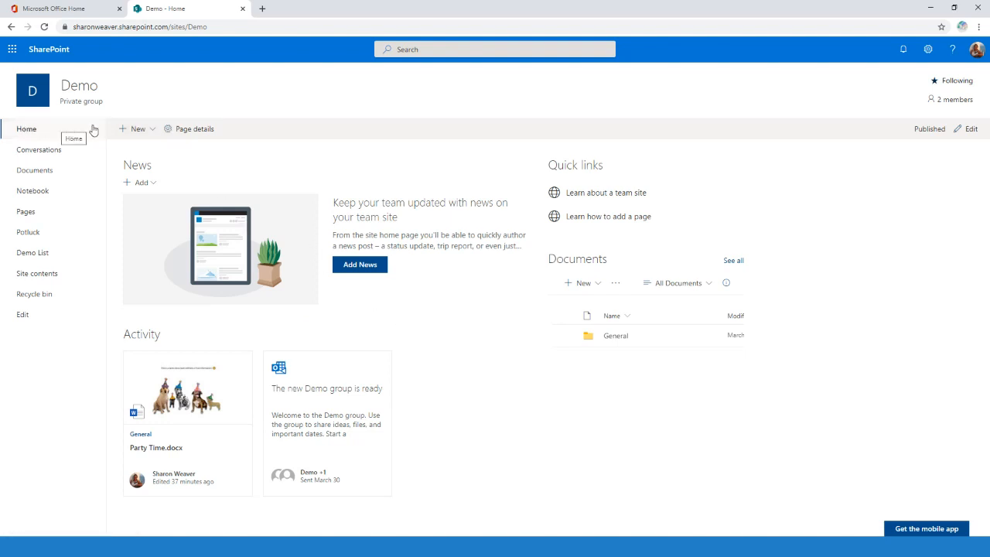
{"action": "left_click", "coordinate": [27, 130]}
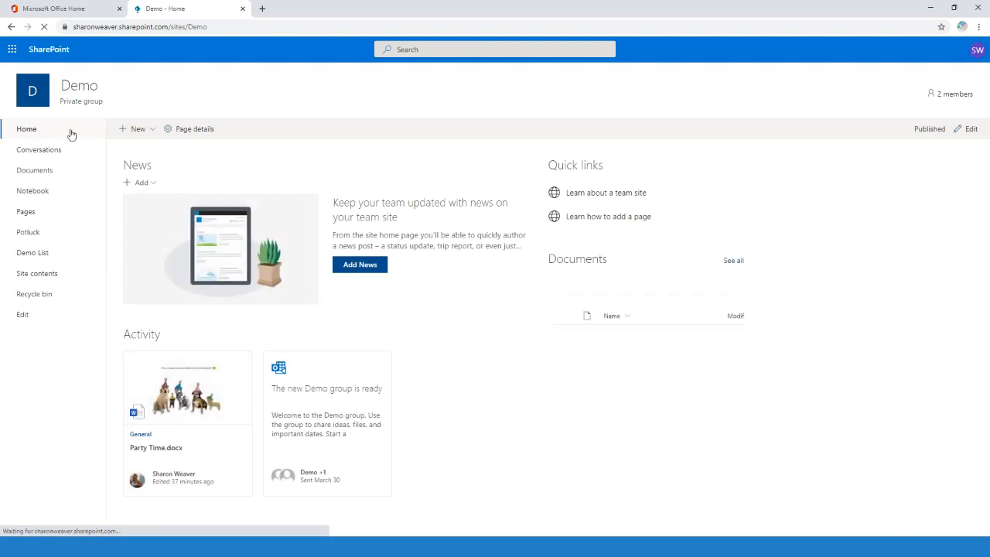
{"action": "left_click", "coordinate": [153, 131]}
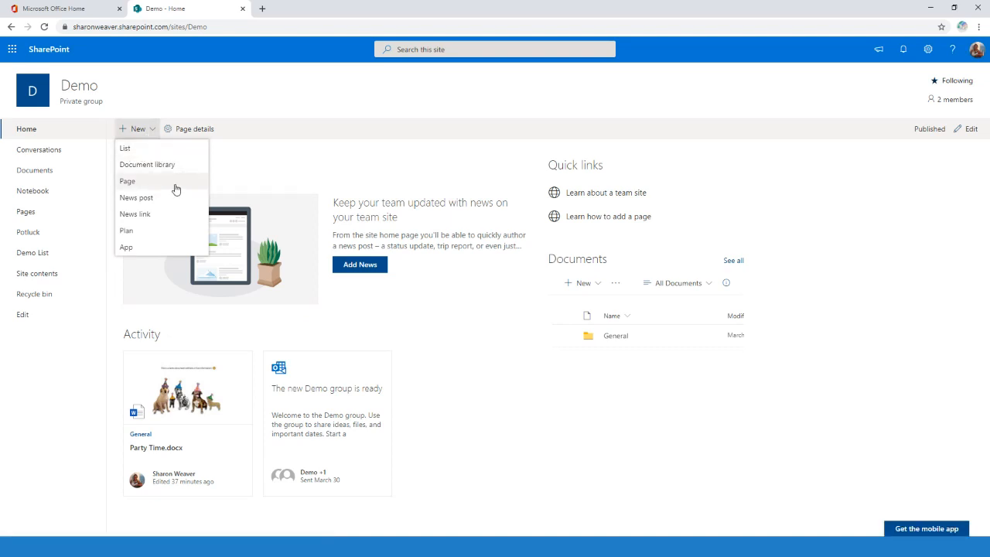
{"action": "left_click", "coordinate": [173, 187]}
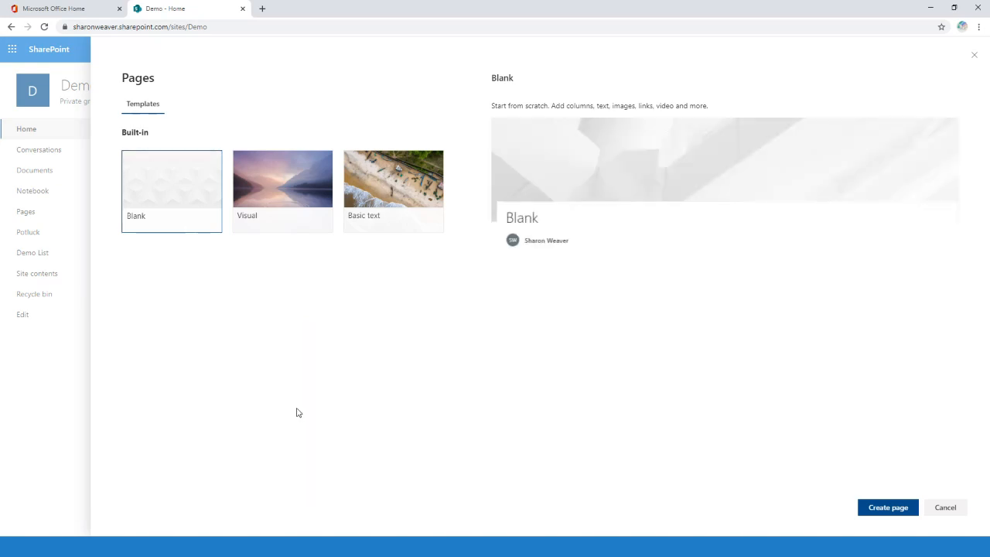
Step: Compare the previews of the Blank, Visual and Basic text page templates
{"action": "left_click", "coordinate": [177, 194]}
{"action": "left_click", "coordinate": [302, 194]}
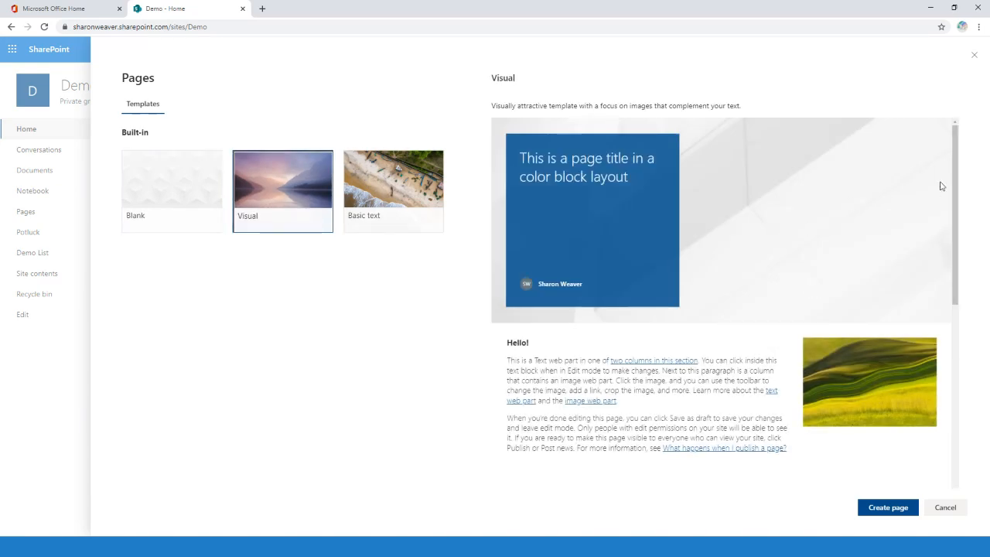
{"action": "left_click_drag", "start_coordinate": [959, 179], "coordinate": [964, 160]}
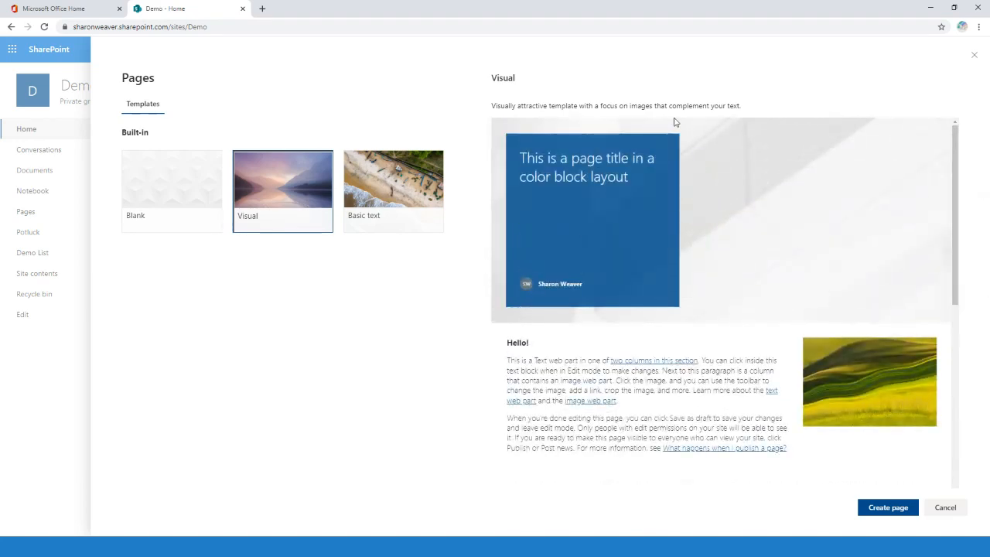
{"action": "left_click", "coordinate": [422, 195]}
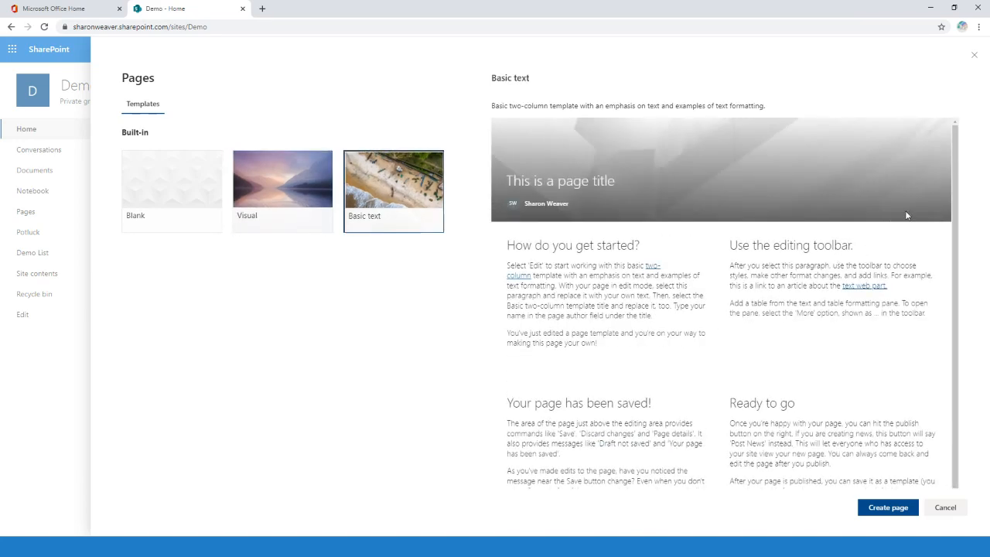
{"action": "left_click_drag", "start_coordinate": [953, 182], "coordinate": [974, 157]}
Step: Create the page from the Visual template and title it "Party Time"
{"action": "left_click", "coordinate": [321, 214]}
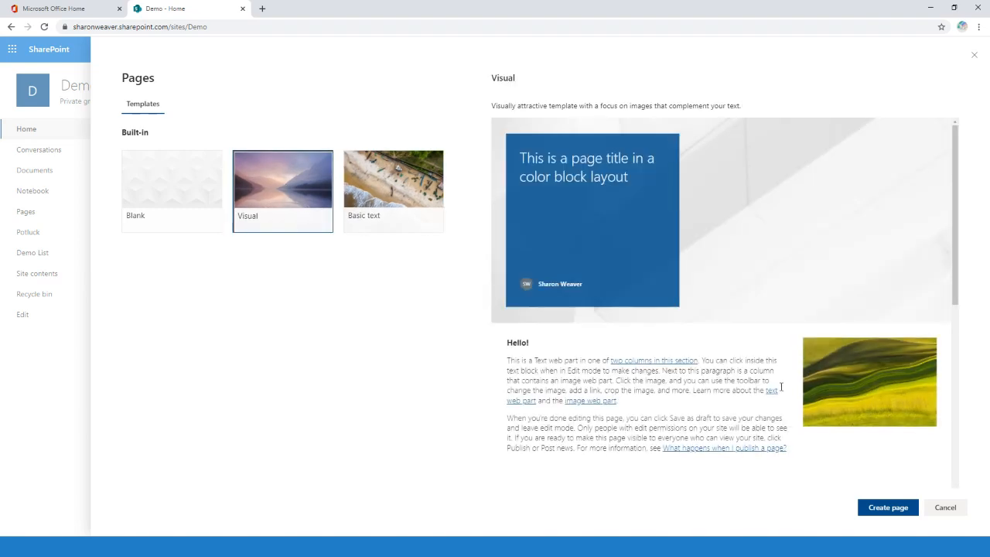
{"action": "scroll", "coordinate": [785, 393], "scroll_direction": "down", "scroll_amount": 4}
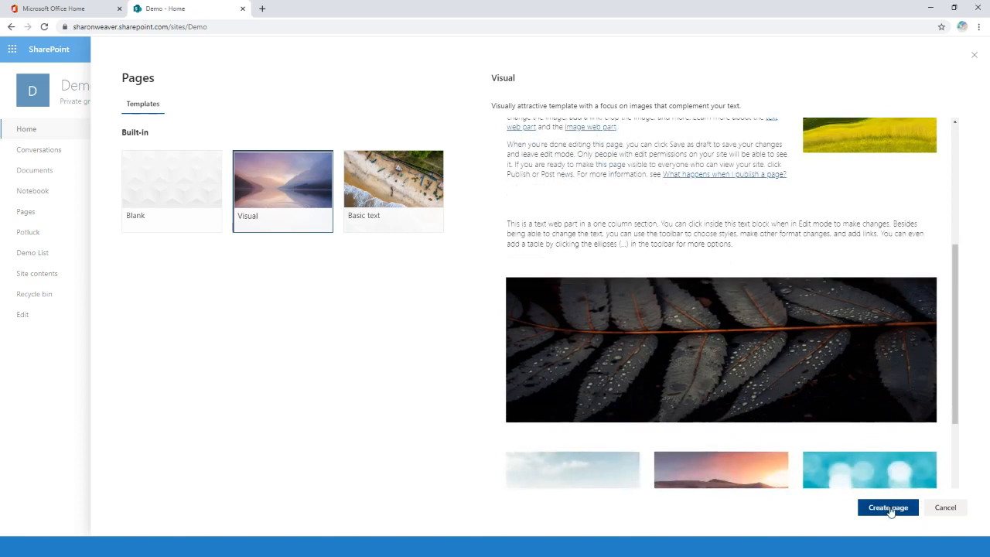
{"action": "left_click", "coordinate": [891, 509]}
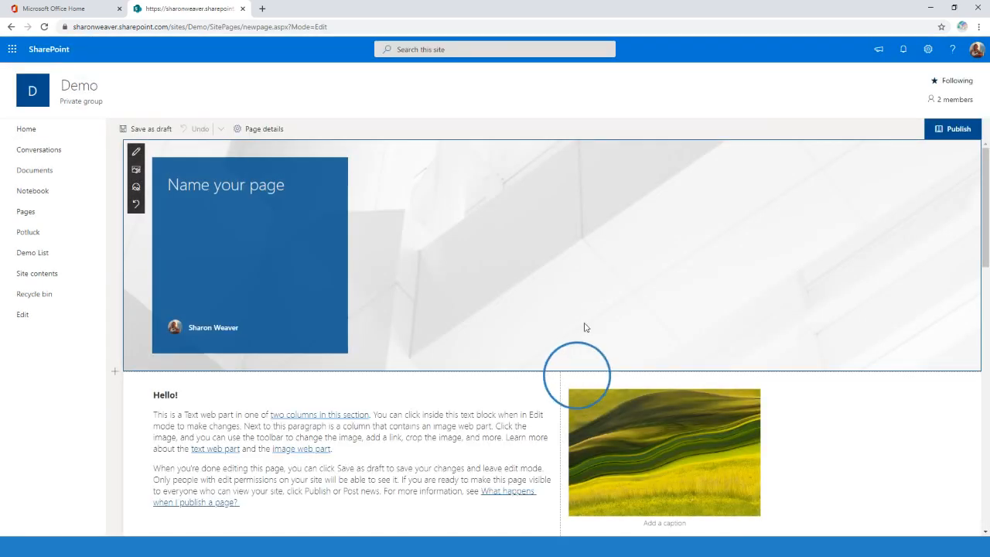
{"action": "type", "text": "P"}
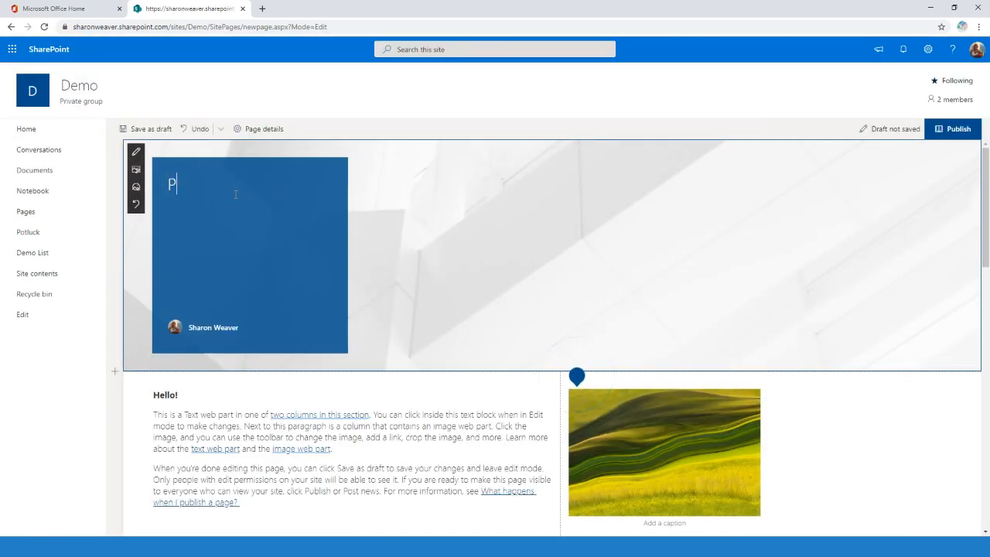
{"action": "type", "text": "arty Time"}
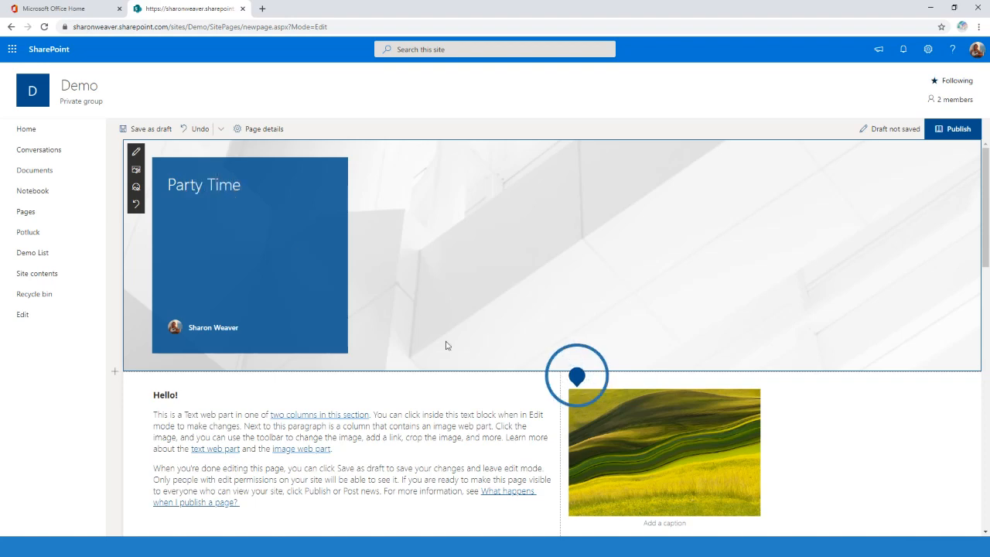
Step: Replace the landscape image beside the Hello text with the colourful "it's party time" picture from a web search for "party"
{"action": "scroll", "coordinate": [823, 394], "scroll_direction": "down", "scroll_amount": 3}
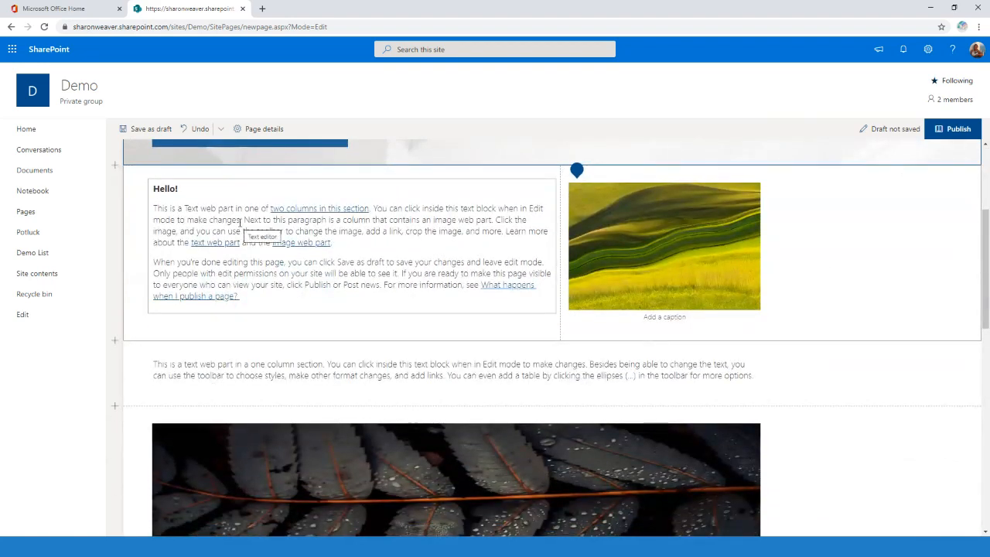
{"action": "left_click", "coordinate": [642, 239]}
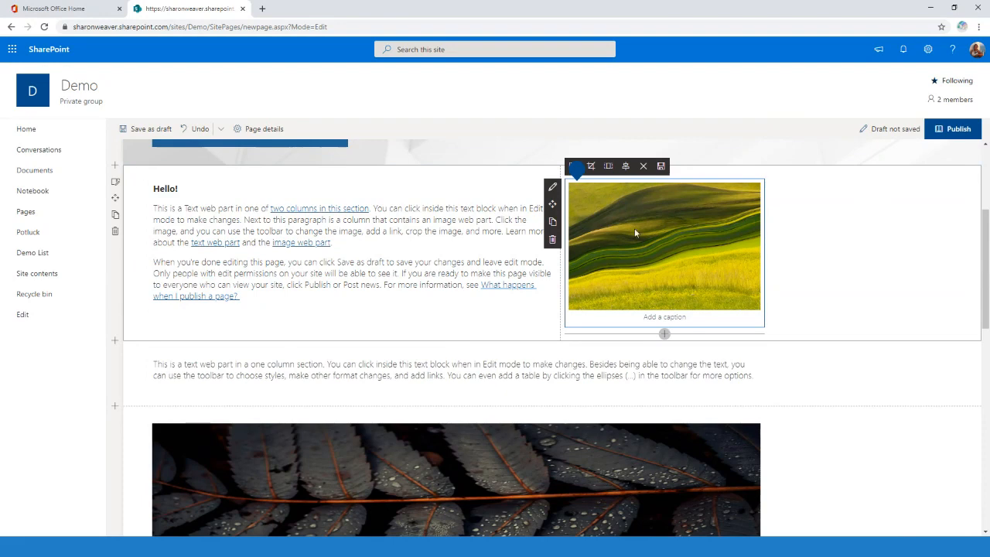
{"action": "left_click", "coordinate": [553, 187]}
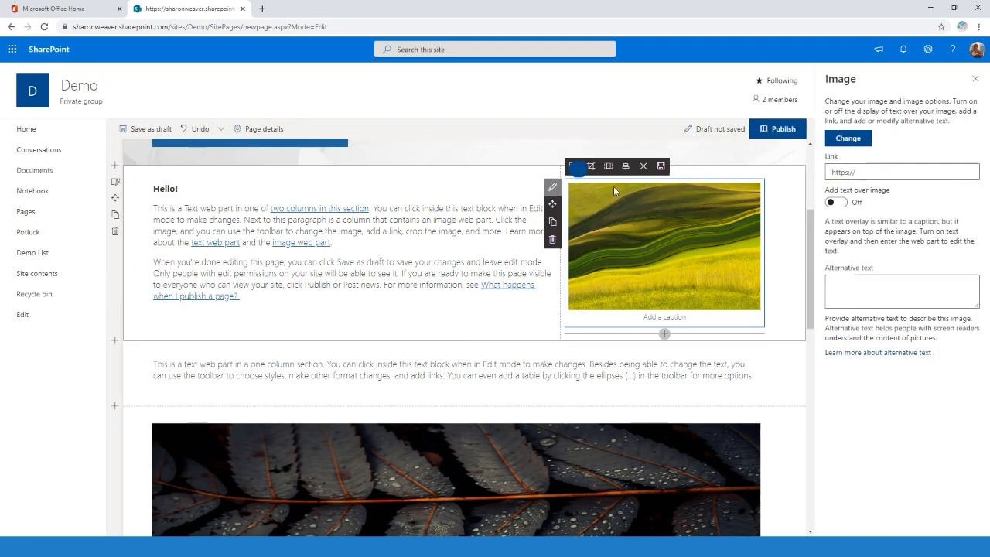
{"action": "left_click", "coordinate": [864, 141]}
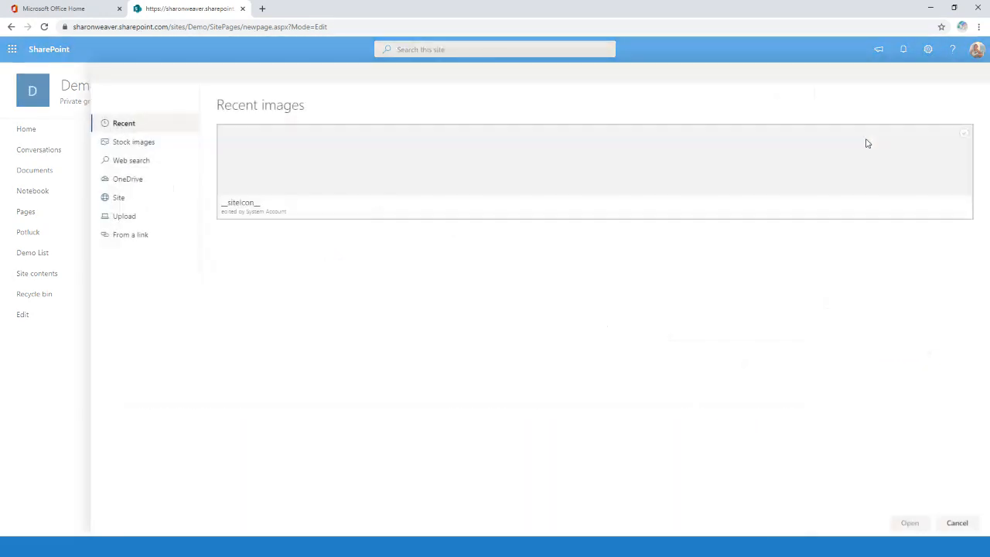
{"action": "left_click", "coordinate": [135, 162]}
{"action": "left_click", "coordinate": [281, 134]}
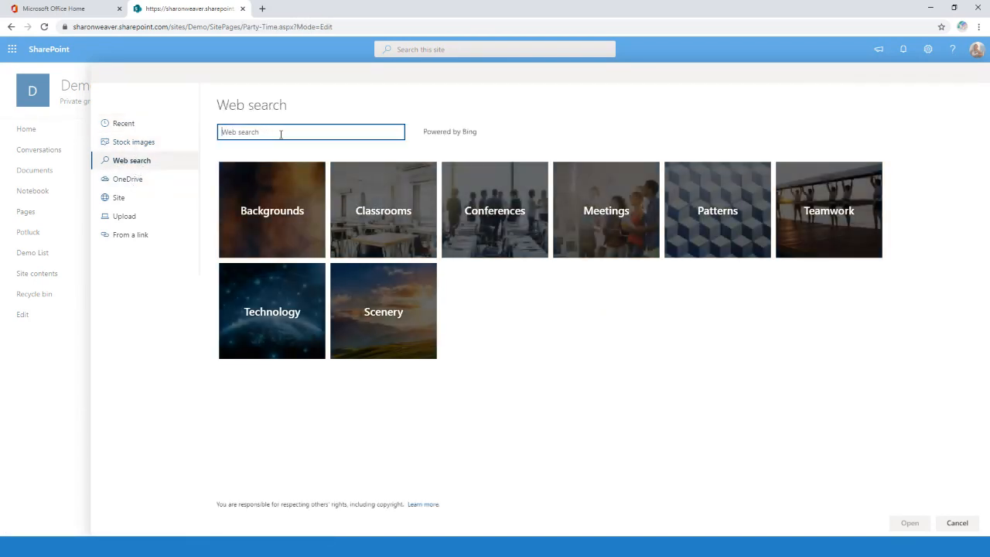
{"action": "type", "text": "party"}
{"action": "key", "text": "Return"}
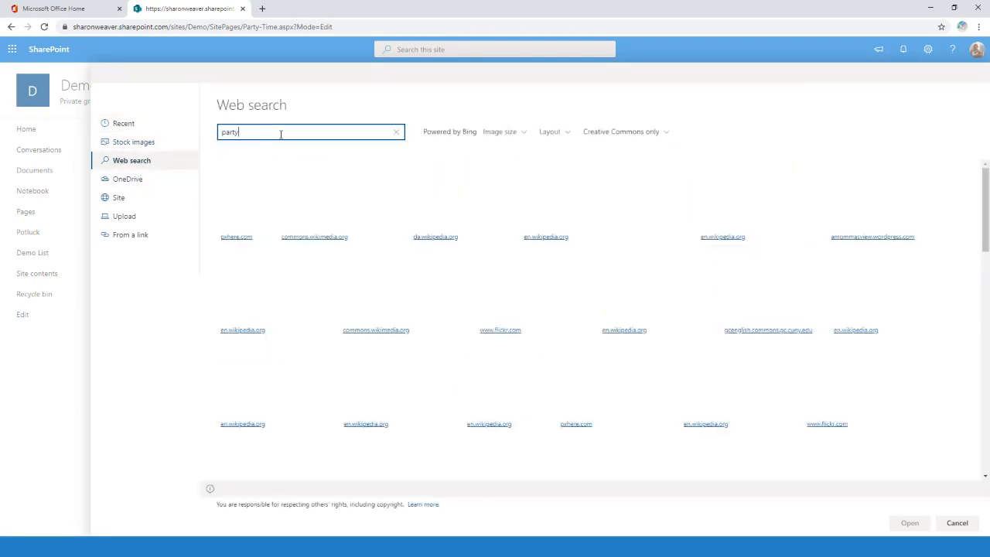
{"action": "scroll", "coordinate": [731, 280], "scroll_direction": "down", "scroll_amount": 1}
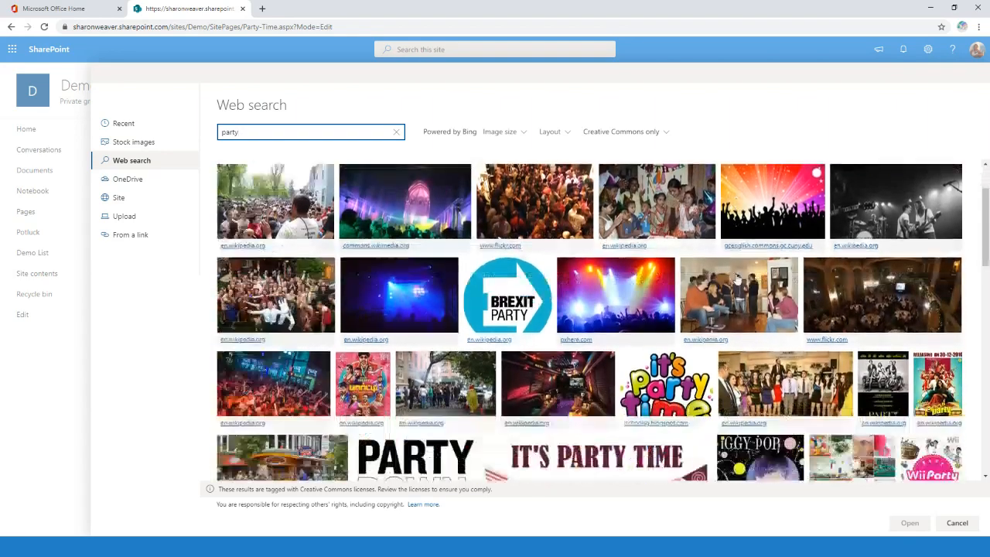
{"action": "left_click", "coordinate": [666, 366]}
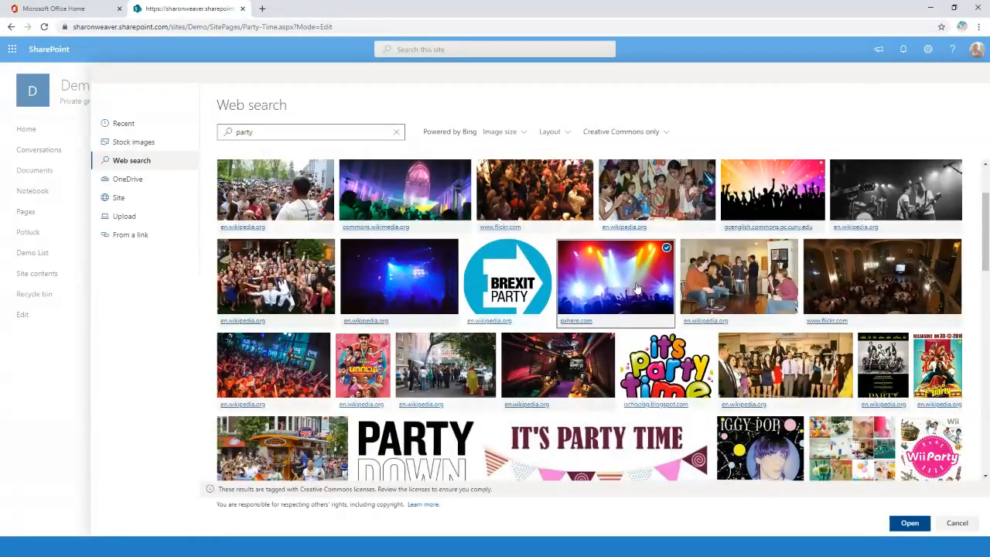
{"action": "scroll", "coordinate": [850, 433], "scroll_direction": "down", "scroll_amount": 1}
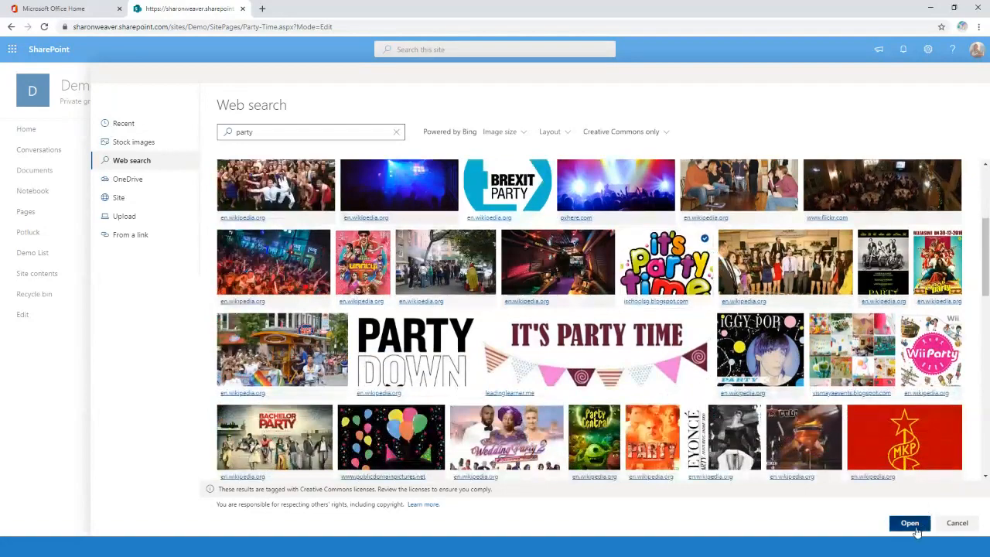
{"action": "left_click", "coordinate": [906, 524]}
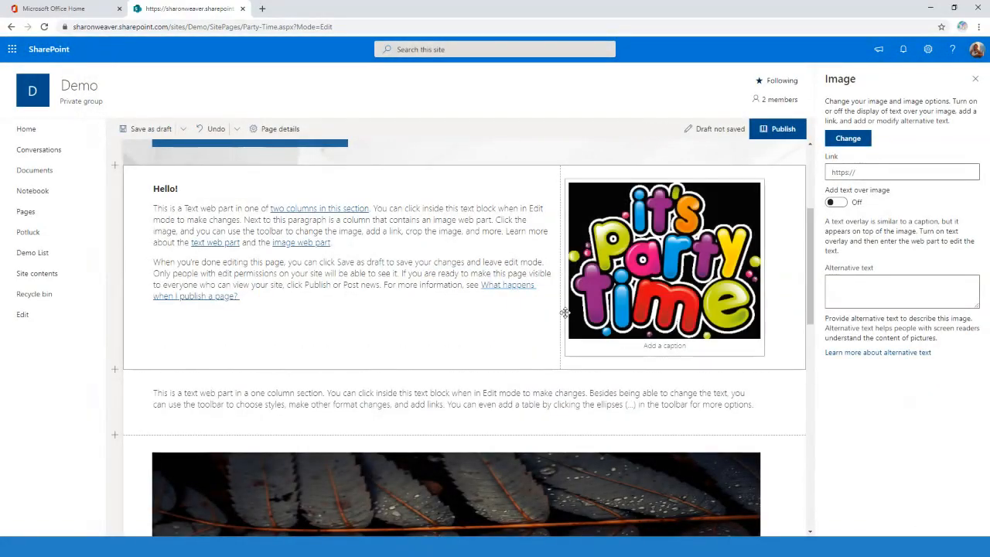
Step: Replace the wide dark leaf image with the starburst crowd silhouette picture from a web search for "party"
{"action": "scroll", "coordinate": [548, 302], "scroll_direction": "down", "scroll_amount": 4}
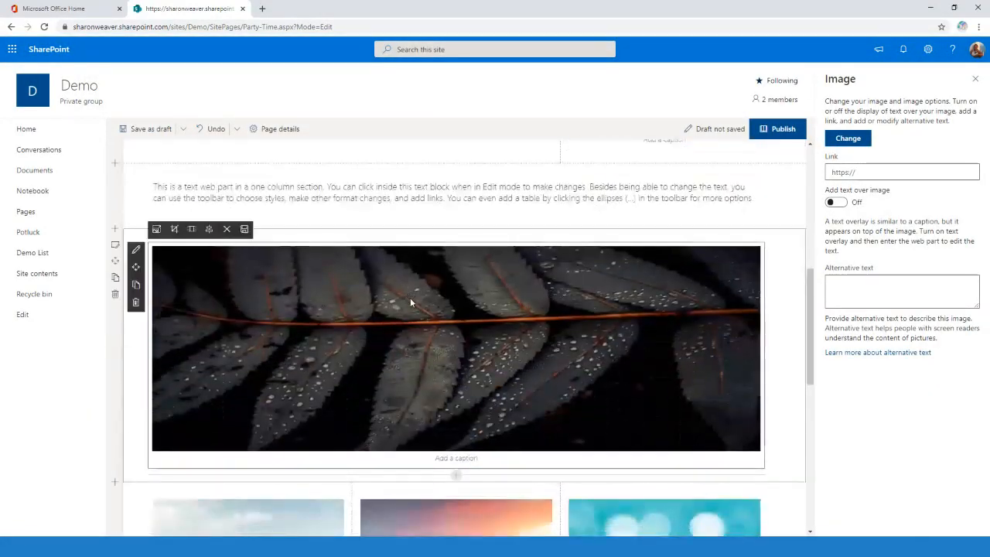
{"action": "left_click", "coordinate": [136, 249]}
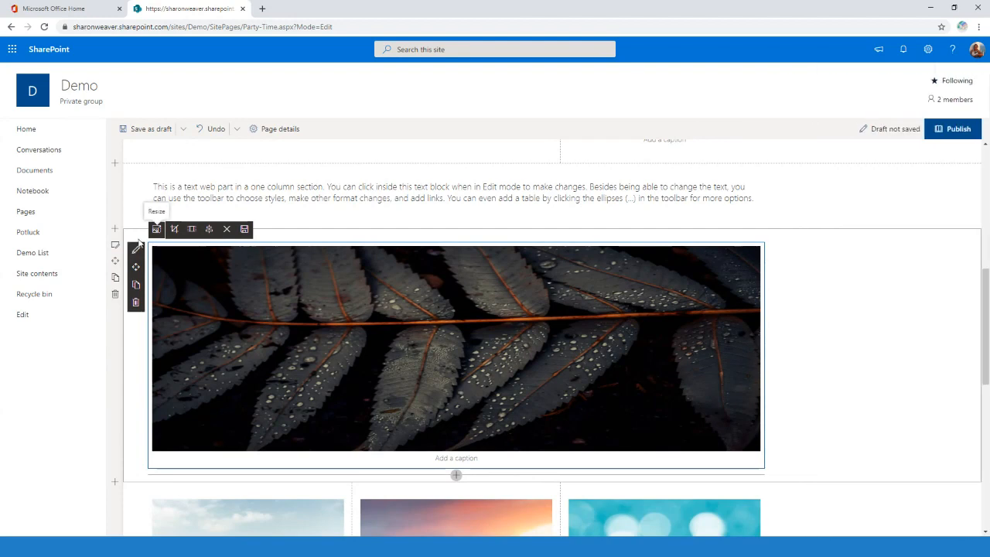
{"action": "left_click", "coordinate": [136, 250]}
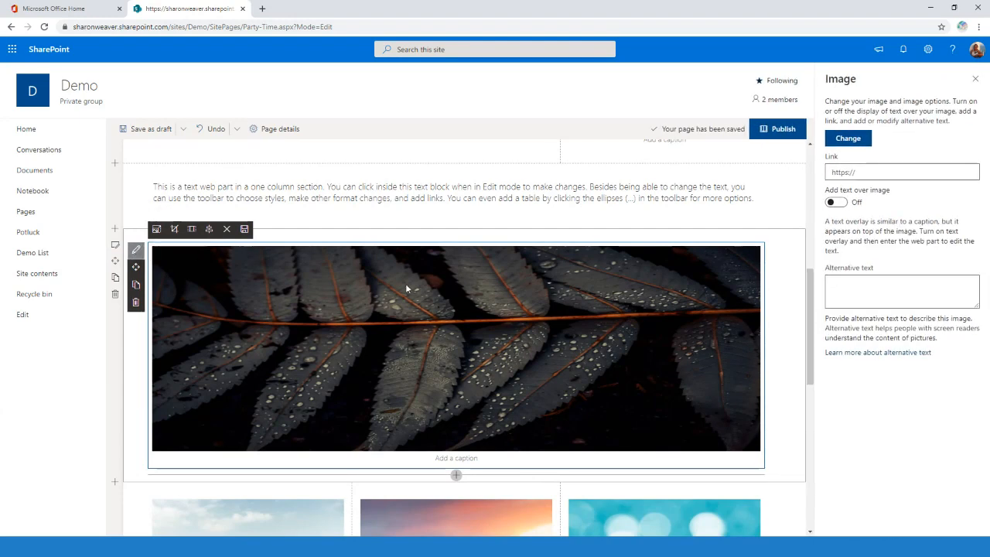
{"action": "left_click", "coordinate": [846, 140]}
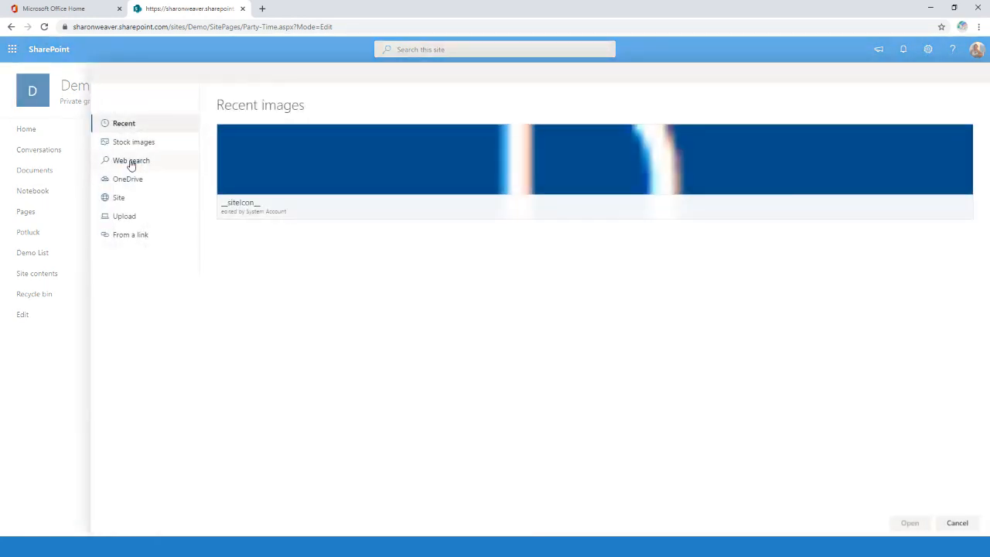
{"action": "left_click", "coordinate": [131, 161]}
{"action": "left_click", "coordinate": [329, 133]}
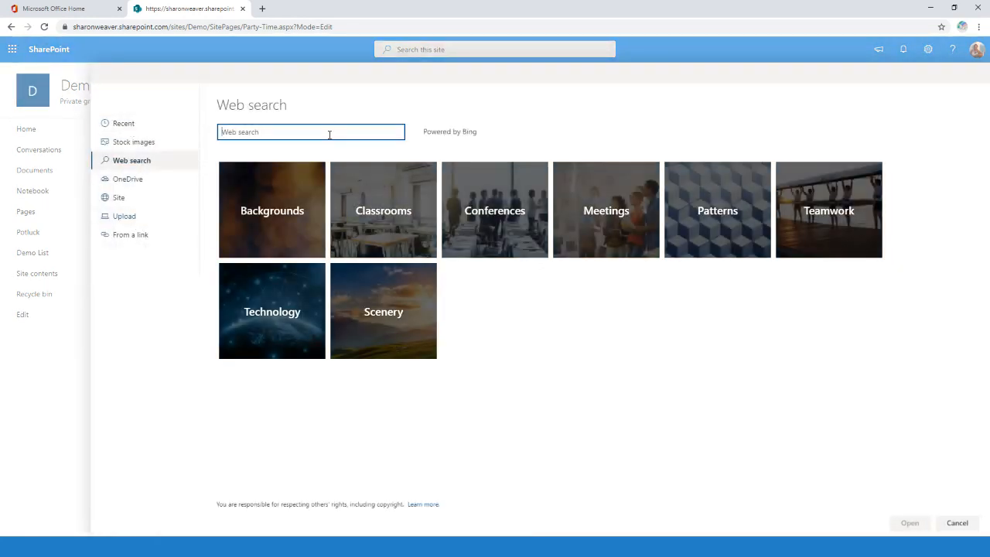
{"action": "key", "text": "Return"}
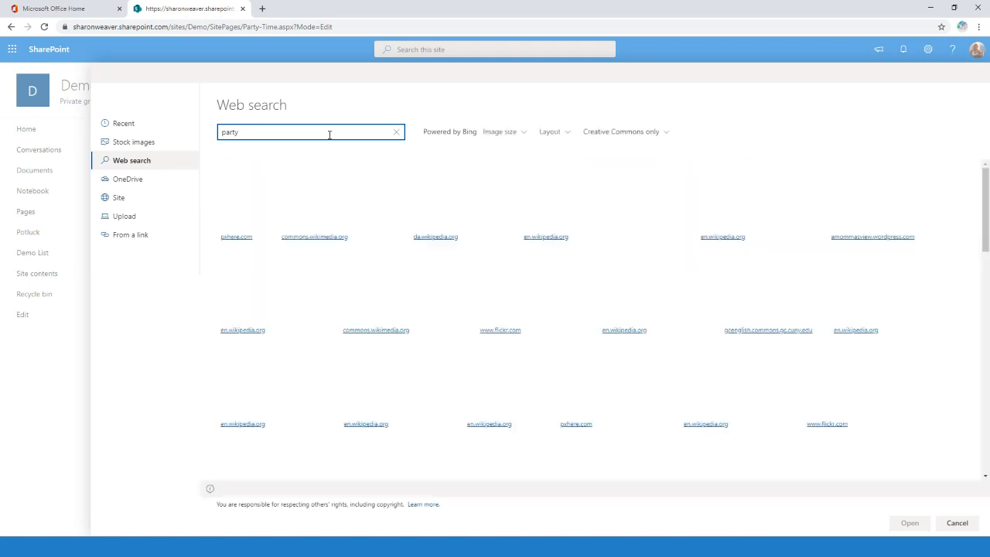
{"action": "scroll", "coordinate": [642, 376], "scroll_direction": "down", "scroll_amount": 1}
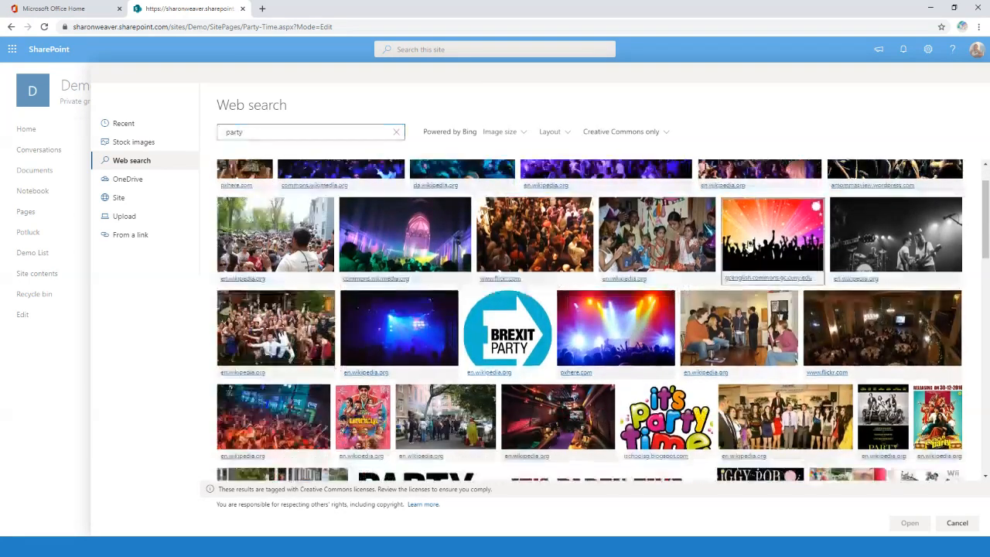
{"action": "left_click", "coordinate": [773, 234]}
{"action": "left_click", "coordinate": [909, 523]}
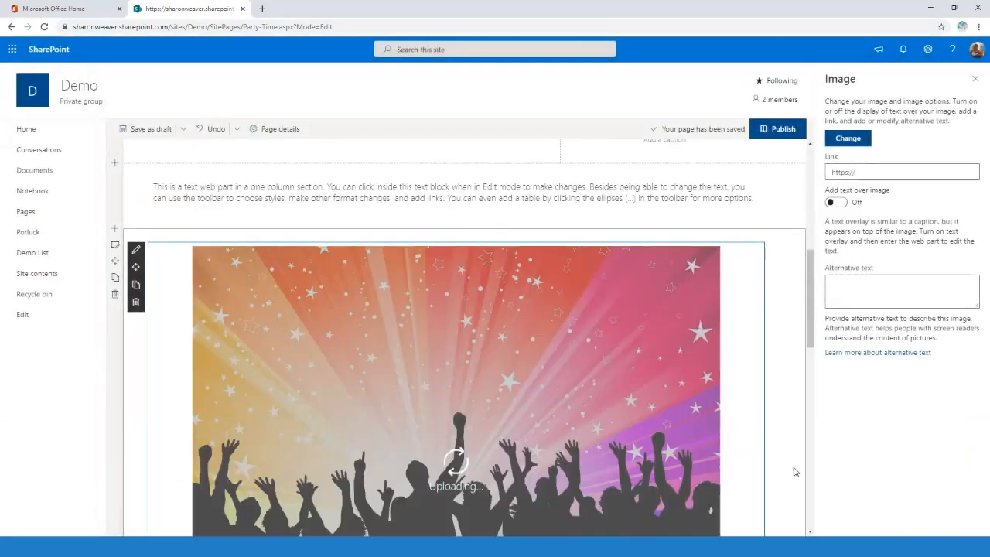
Step: Turn on text over the crowd image and enter "We are going to have a great time at the party!!" as the overlay
{"action": "scroll", "coordinate": [664, 351], "scroll_direction": "up", "scroll_amount": 6}
{"action": "scroll", "coordinate": [666, 346], "scroll_direction": "down", "scroll_amount": 1}
{"action": "scroll", "coordinate": [700, 240], "scroll_direction": "up", "scroll_amount": 1}
{"action": "scroll", "coordinate": [700, 240], "scroll_direction": "down", "scroll_amount": 5}
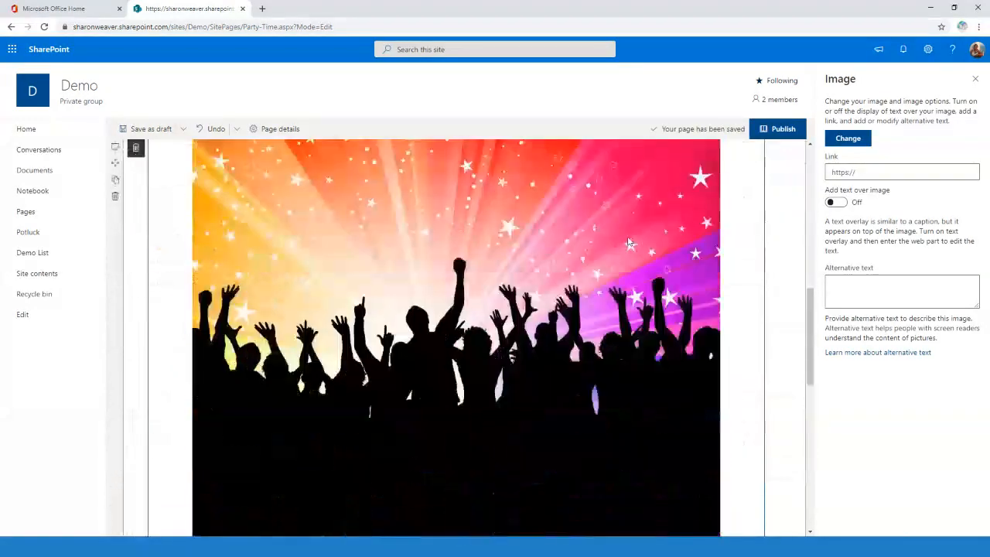
{"action": "left_click", "coordinate": [838, 201]}
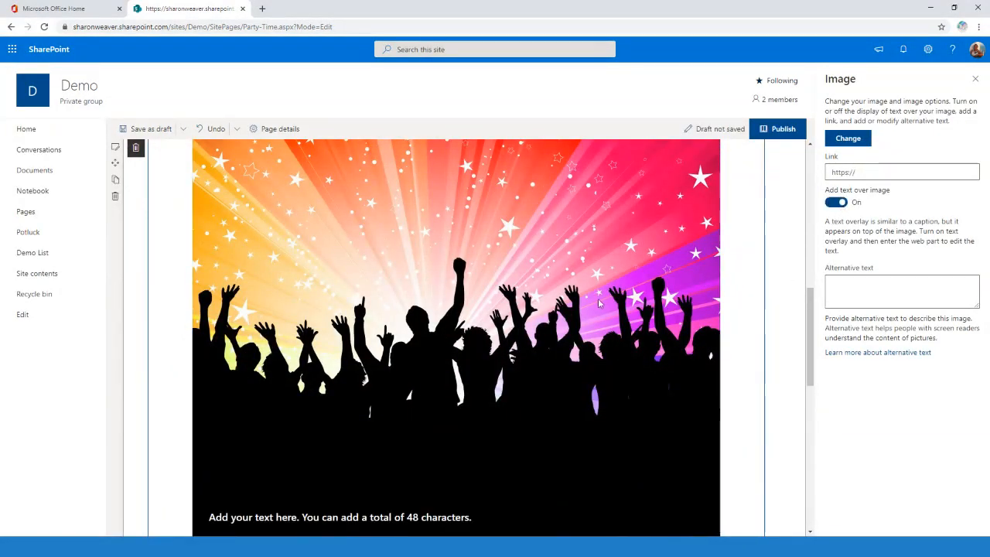
{"action": "scroll", "coordinate": [554, 314], "scroll_direction": "down", "scroll_amount": 2}
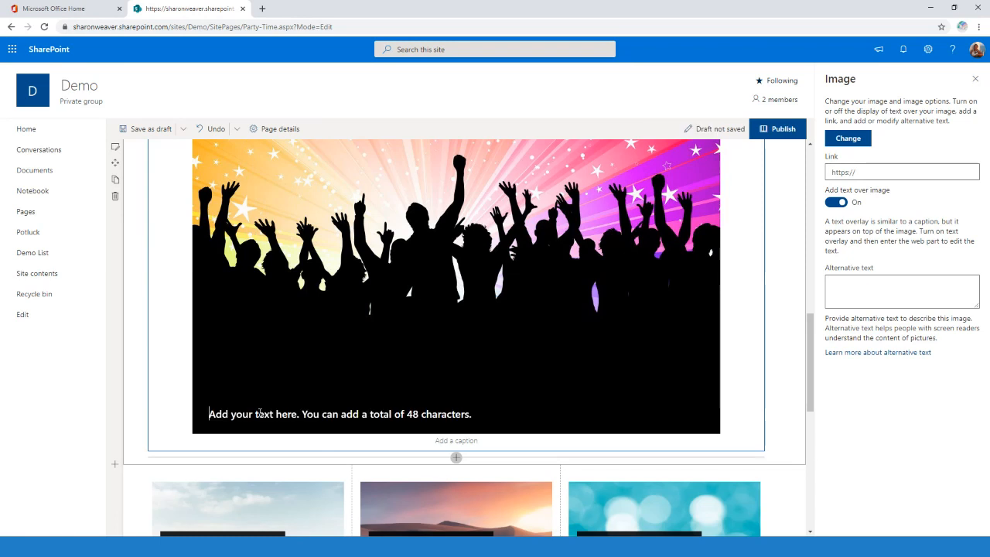
{"action": "type", "text": "We are going to have a great time at the party!!"}
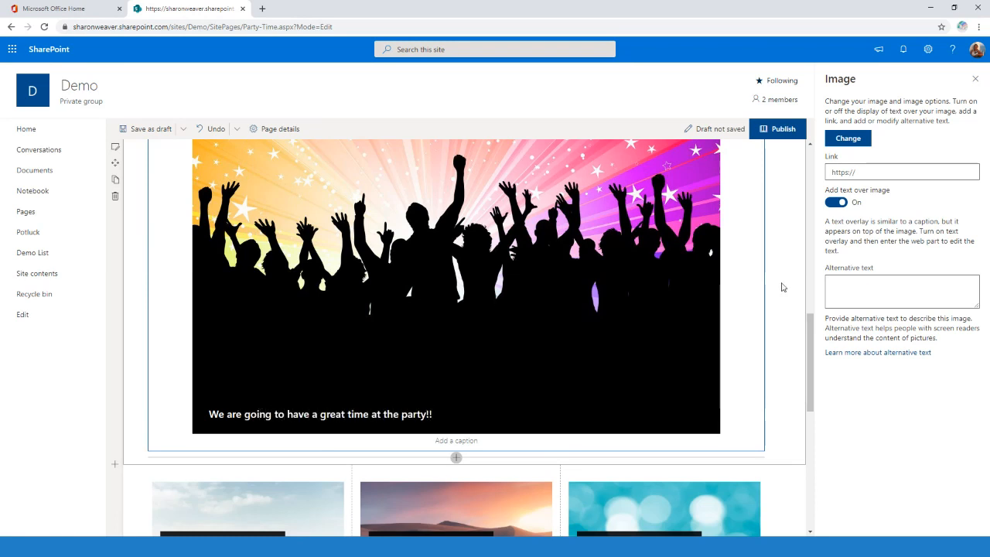
{"action": "left_click", "coordinate": [977, 82]}
Step: Review the Party Time page from its title area to its last section and publish it
{"action": "scroll", "coordinate": [862, 358], "scroll_direction": "down", "scroll_amount": 4}
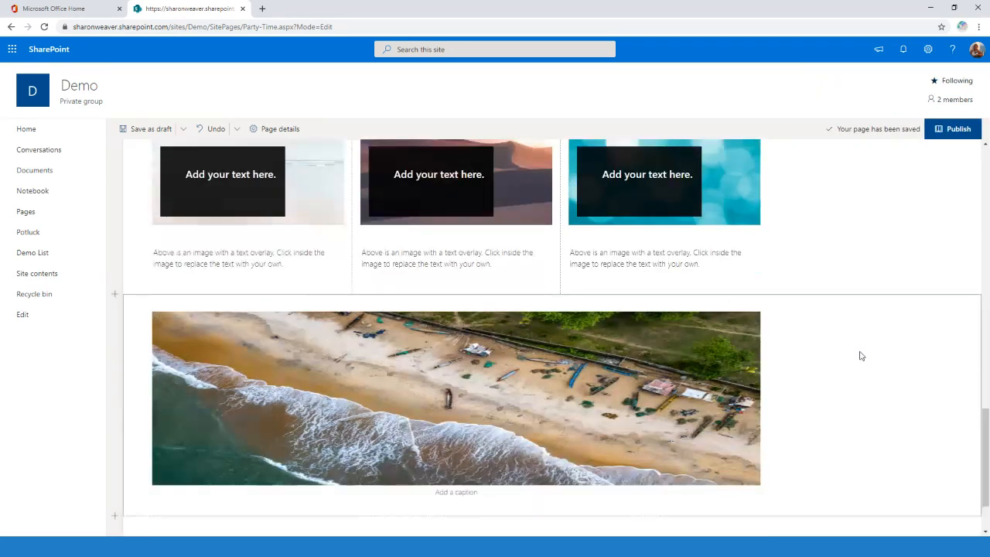
{"action": "scroll", "coordinate": [861, 356], "scroll_direction": "up", "scroll_amount": 15}
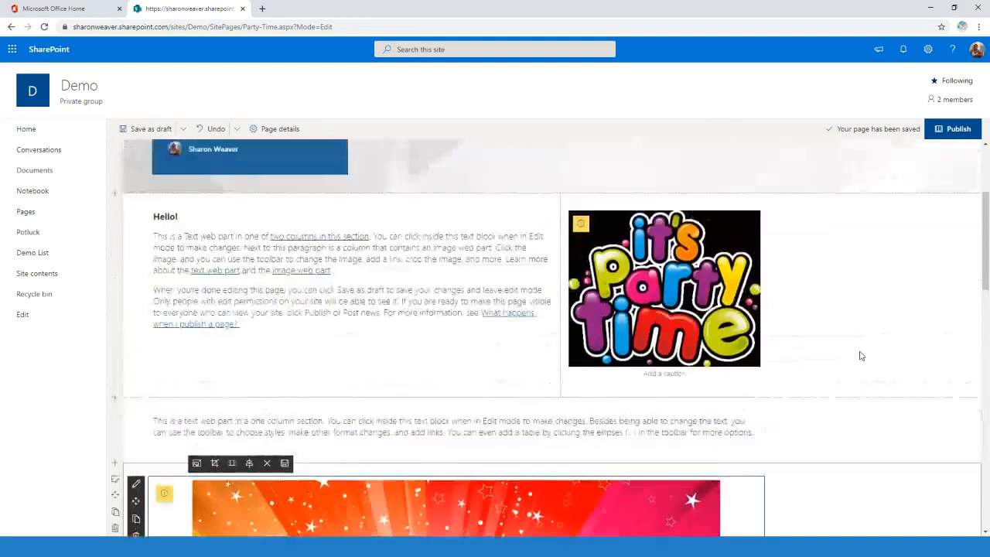
{"action": "scroll", "coordinate": [862, 356], "scroll_direction": "down", "scroll_amount": 10}
{"action": "scroll", "coordinate": [862, 355], "scroll_direction": "up", "scroll_amount": 5}
{"action": "scroll", "coordinate": [862, 356], "scroll_direction": "up", "scroll_amount": 8}
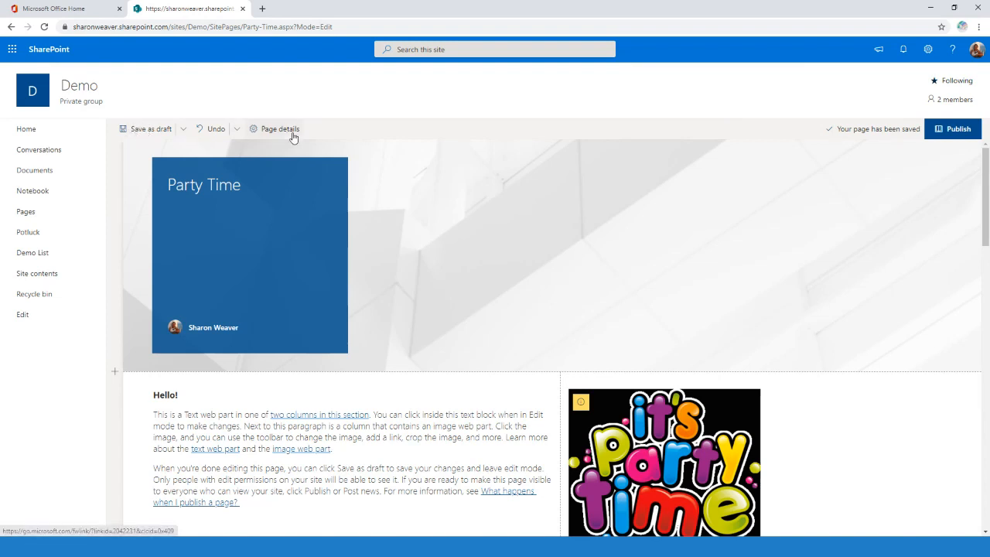
{"action": "left_click", "coordinate": [271, 267]}
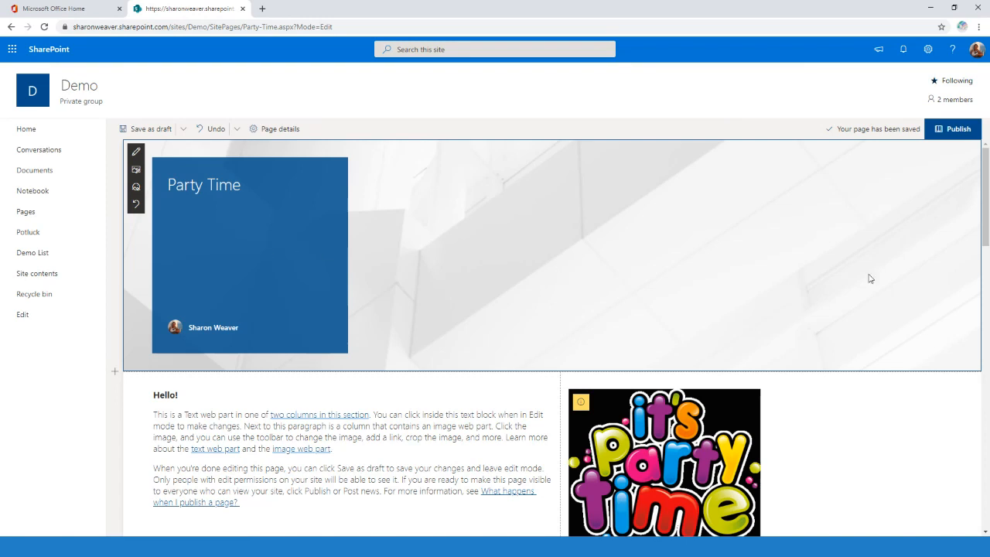
{"action": "left_click", "coordinate": [965, 132]}
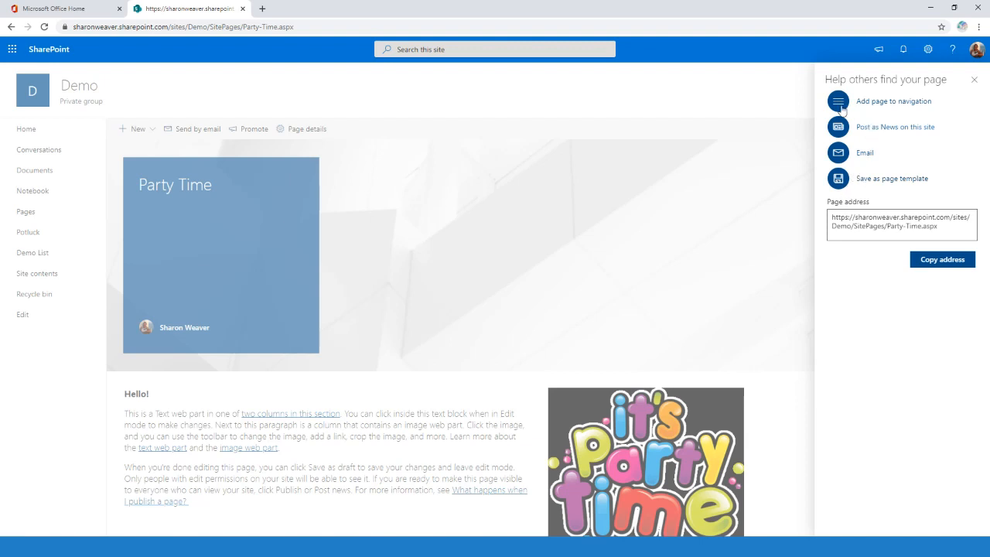
Step: Add the published page to the site navigation and post it as news on this site
{"action": "left_click", "coordinate": [879, 105]}
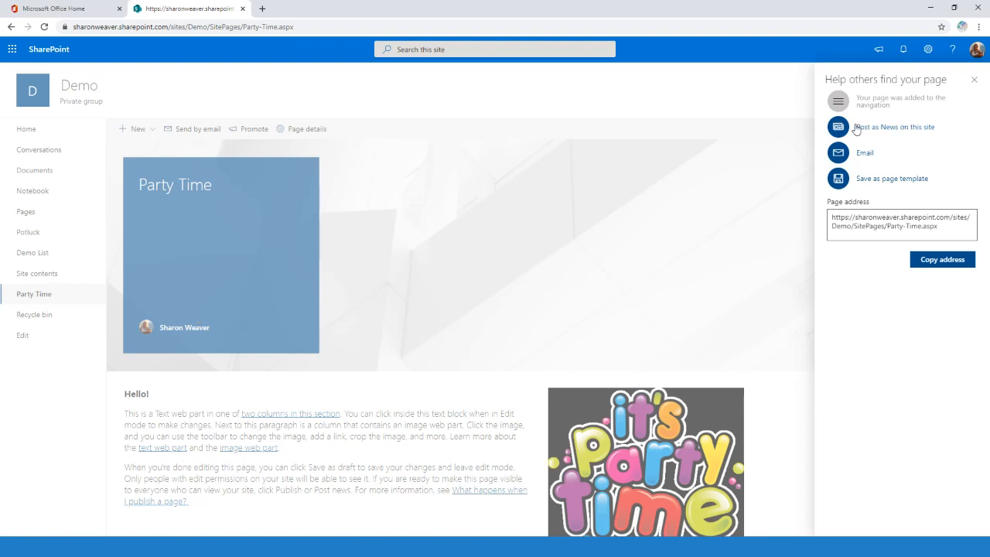
{"action": "left_click", "coordinate": [903, 129]}
{"action": "left_click", "coordinate": [975, 81]}
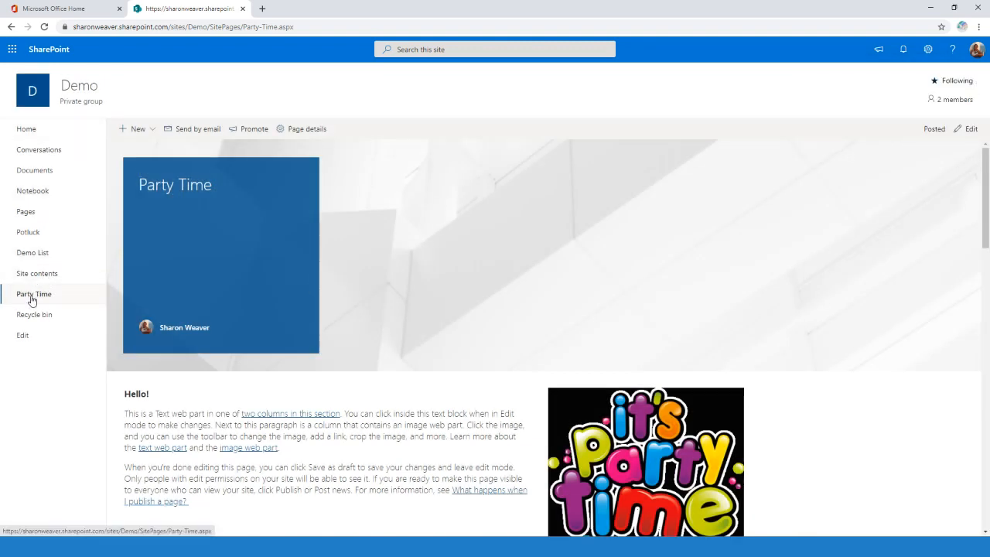
Step: Check the news on the Demo home page, and look through the Party Time page opened from the site navigation
{"action": "left_click", "coordinate": [41, 129]}
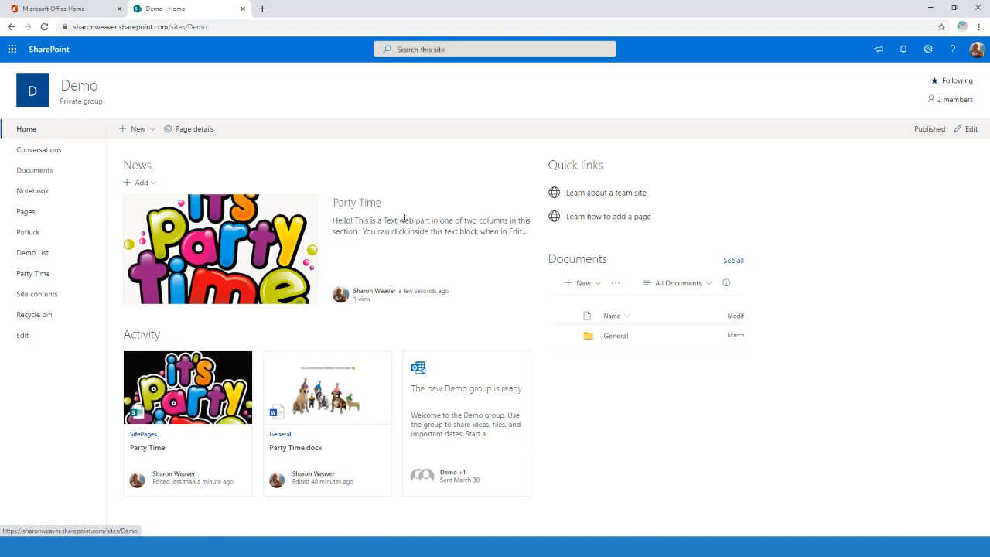
{"action": "left_click", "coordinate": [33, 273]}
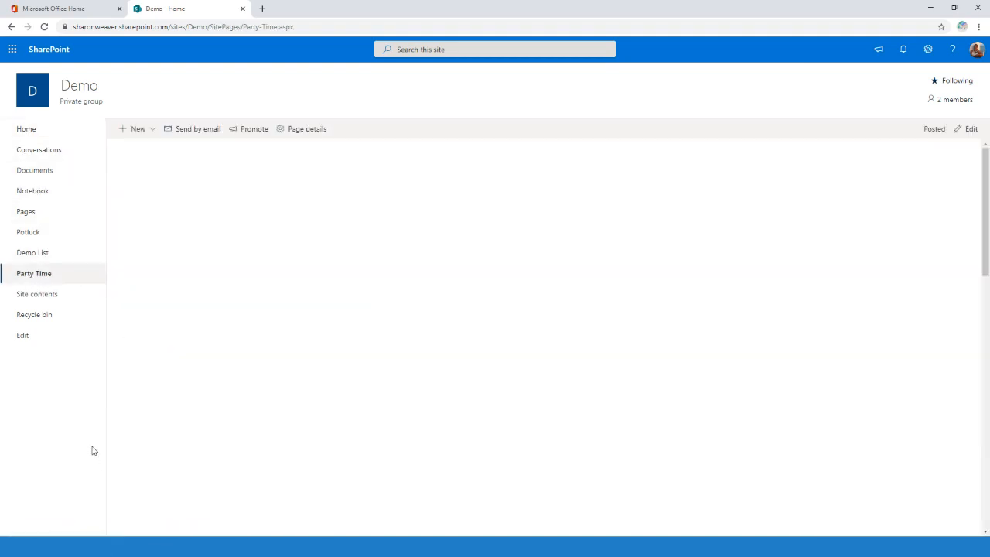
{"action": "scroll", "coordinate": [440, 333], "scroll_direction": "down", "scroll_amount": 5}
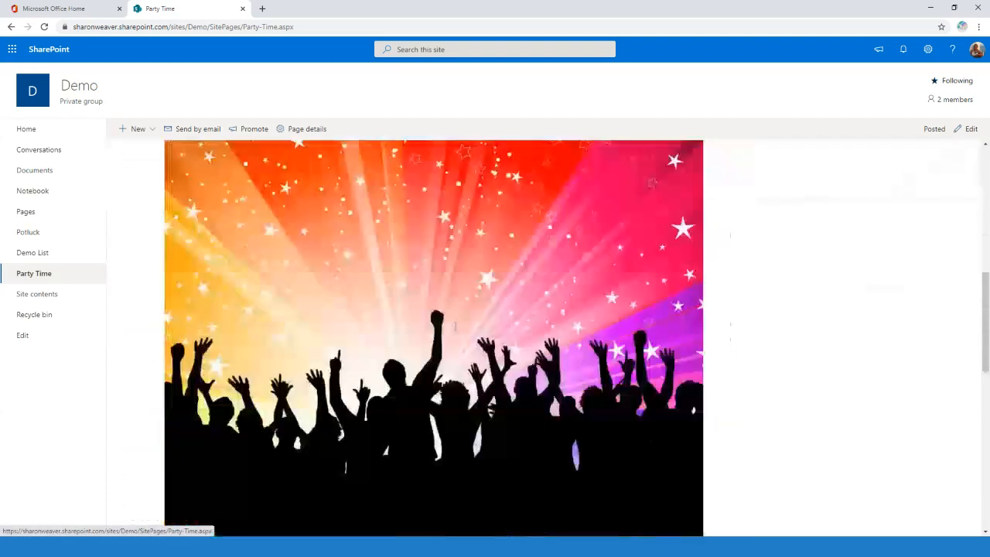
{"action": "scroll", "coordinate": [474, 329], "scroll_direction": "up", "scroll_amount": 8}
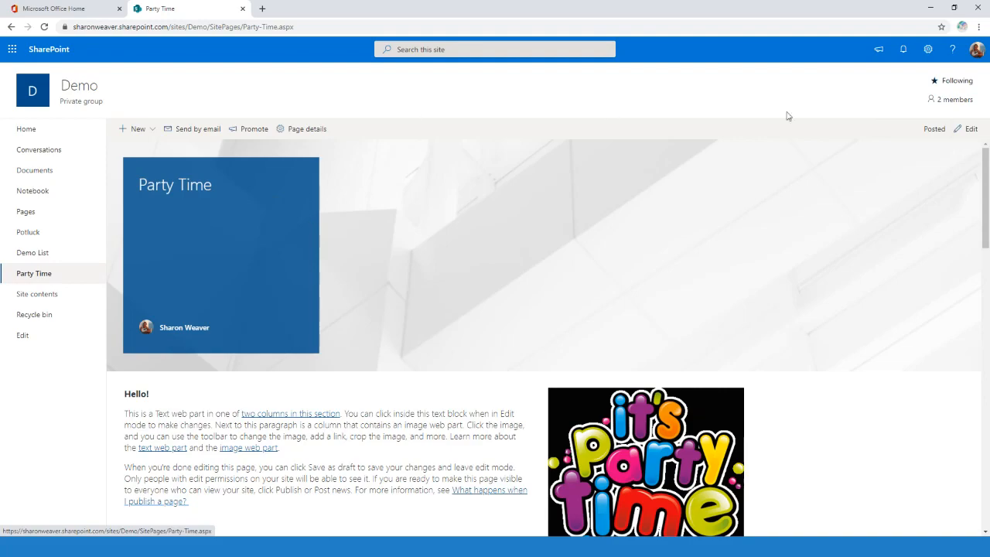
Step: Open the Party Time page for editing, look over its sections and update the news post
{"action": "left_click", "coordinate": [972, 129]}
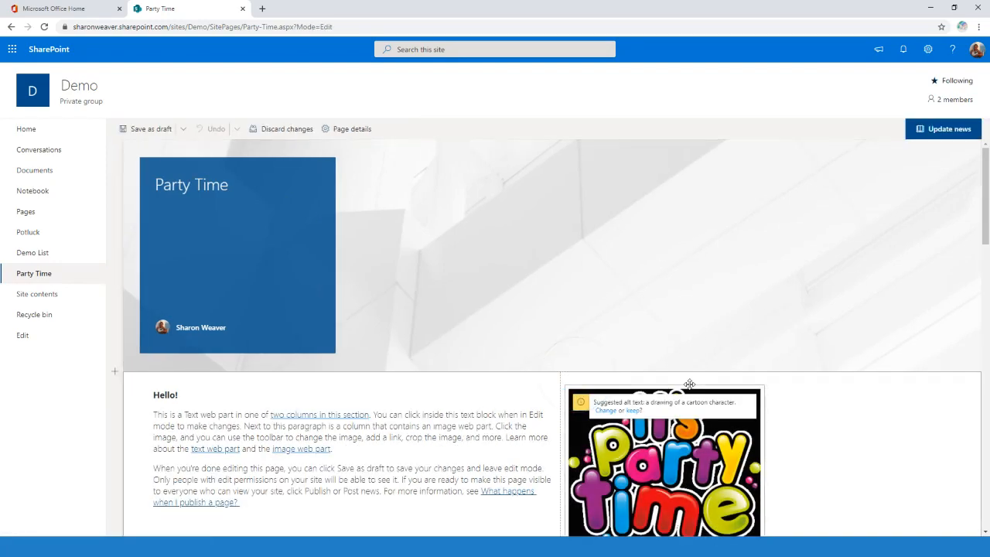
{"action": "scroll", "coordinate": [685, 348], "scroll_direction": "down", "scroll_amount": 3}
{"action": "scroll", "coordinate": [691, 390], "scroll_direction": "down", "scroll_amount": 12}
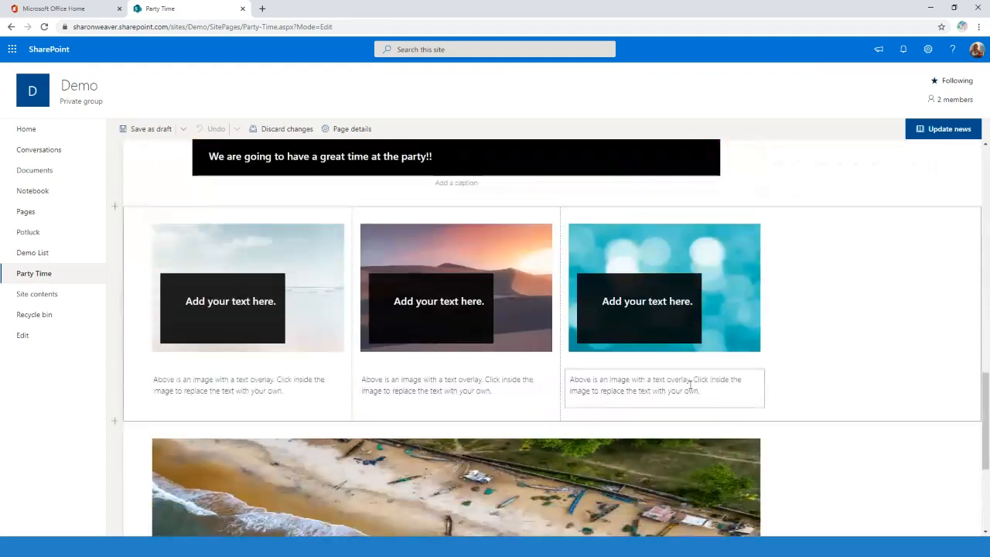
{"action": "scroll", "coordinate": [688, 382], "scroll_direction": "up", "scroll_amount": 15}
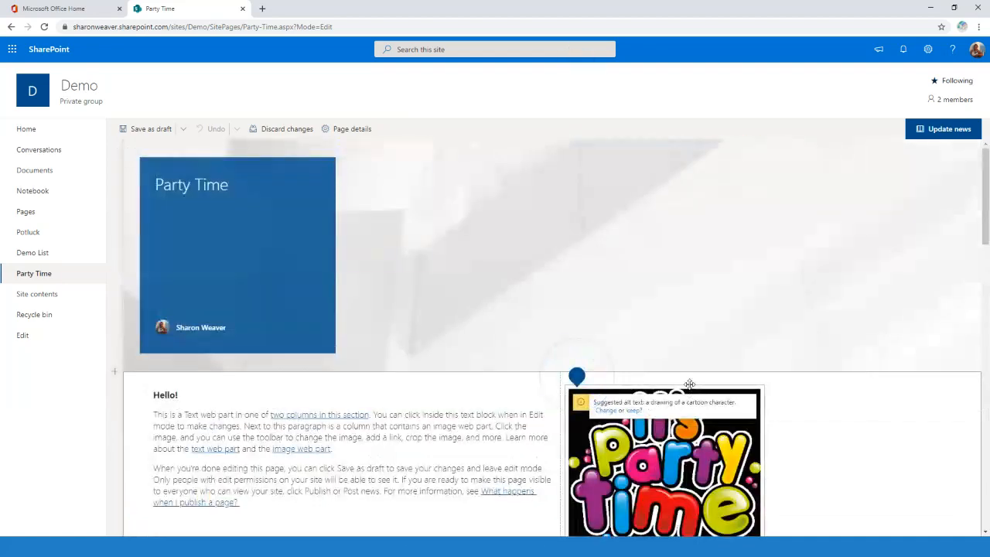
{"action": "left_click", "coordinate": [944, 132]}
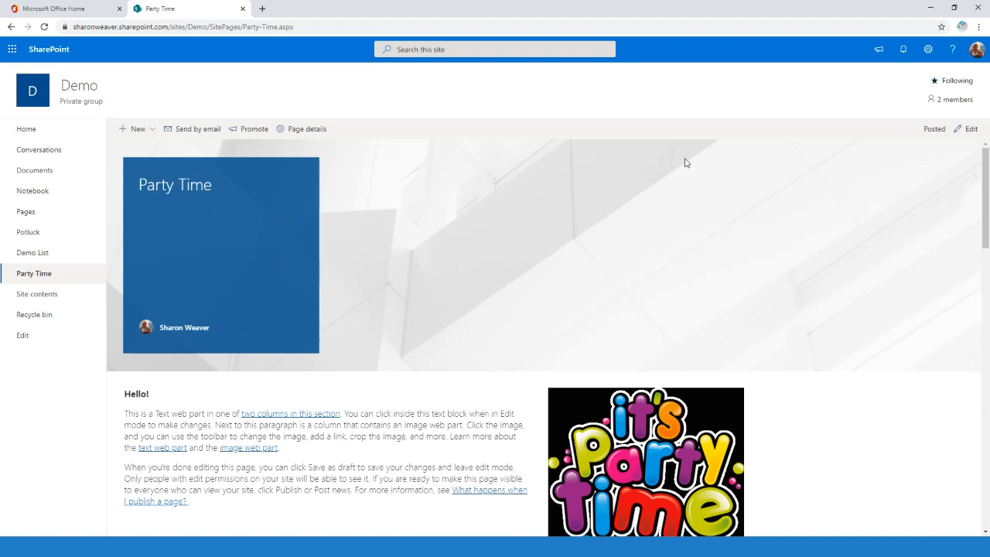
Step: Reopen the page for editing and browse the web parts available for the one-column text section
{"action": "left_click", "coordinate": [973, 130]}
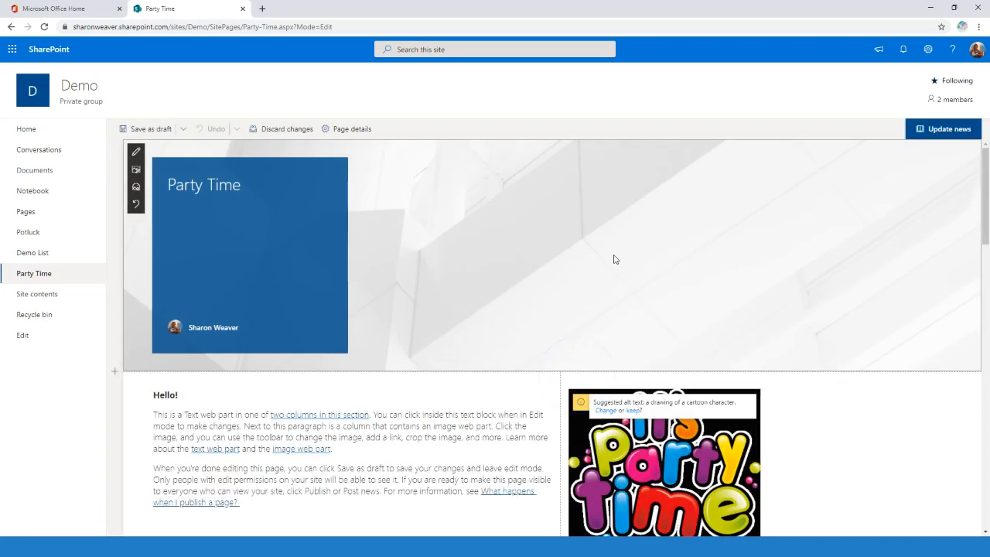
{"action": "scroll", "coordinate": [614, 259], "scroll_direction": "down", "scroll_amount": 3}
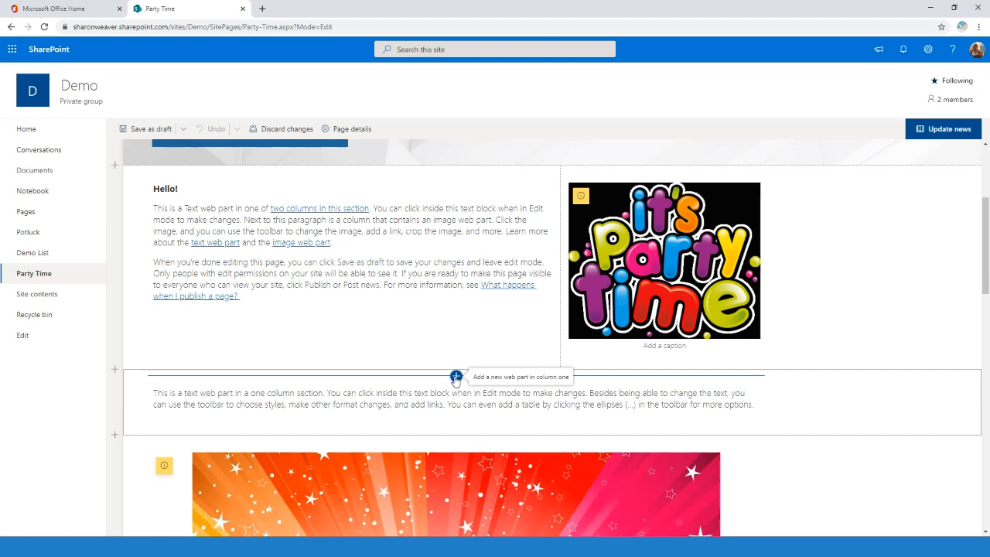
{"action": "left_click", "coordinate": [456, 377]}
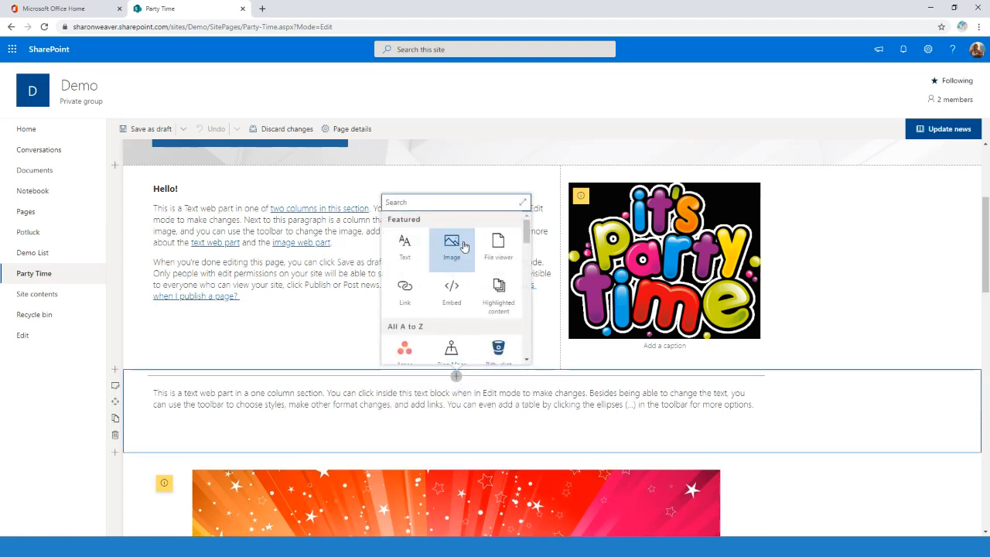
{"action": "mouse_move", "coordinate": [526, 232]}
{"action": "left_mouse_down"}
{"action": "mouse_move", "coordinate": [520, 338]}
{"action": "mouse_move", "coordinate": [527, 220]}
{"action": "left_mouse_up"}
{"action": "left_click", "coordinate": [850, 283]}
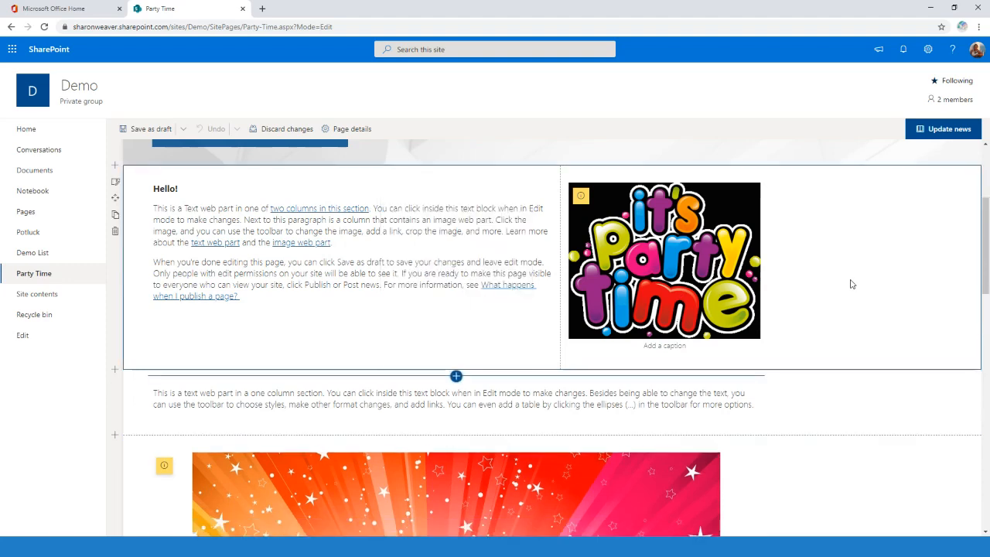
{"action": "scroll", "coordinate": [851, 283], "scroll_direction": "up", "scroll_amount": 3}
{"action": "scroll", "coordinate": [851, 284], "scroll_direction": "down", "scroll_amount": 1}
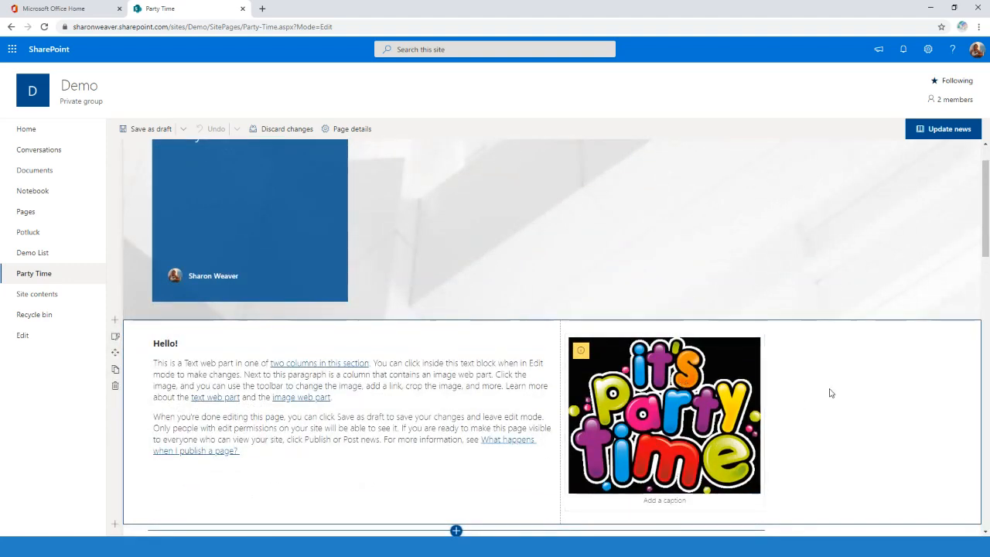
{"action": "scroll", "coordinate": [831, 393], "scroll_direction": "down", "scroll_amount": 3}
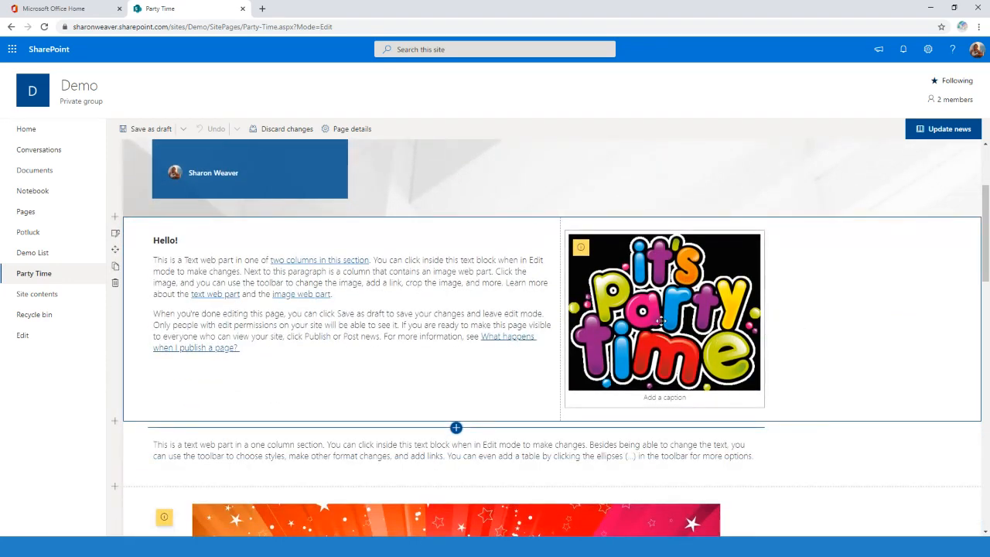
Step: Try repositioning the "it's party time" image, and delete it from the second column of the Hello section
{"action": "left_click", "coordinate": [737, 330]}
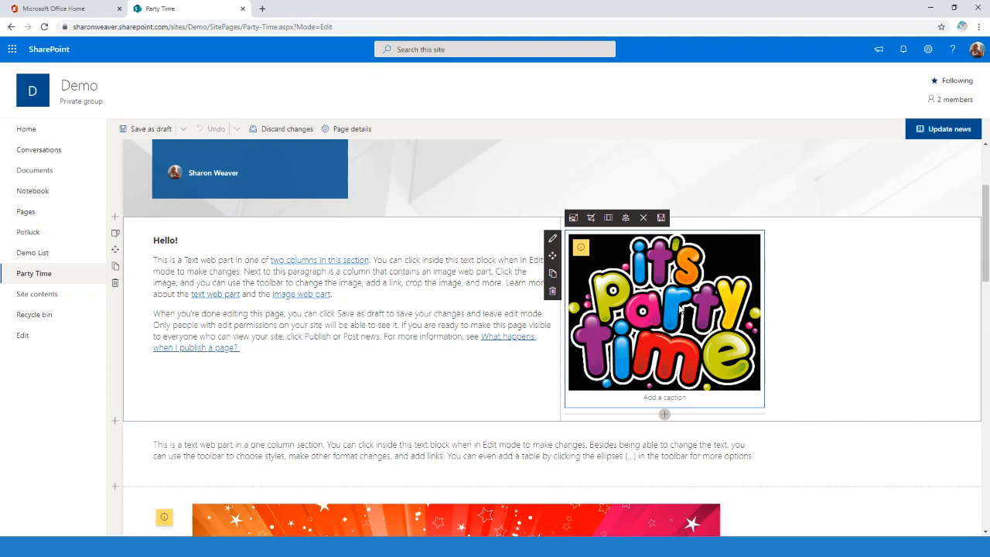
{"action": "left_click_drag", "start_coordinate": [676, 303], "coordinate": [519, 452]}
{"action": "scroll", "coordinate": [673, 365], "scroll_direction": "down", "scroll_amount": 2}
{"action": "left_click_drag", "start_coordinate": [646, 280], "coordinate": [692, 329]}
{"action": "scroll", "coordinate": [617, 310], "scroll_direction": "up", "scroll_amount": 2}
{"action": "left_click", "coordinate": [552, 291]}
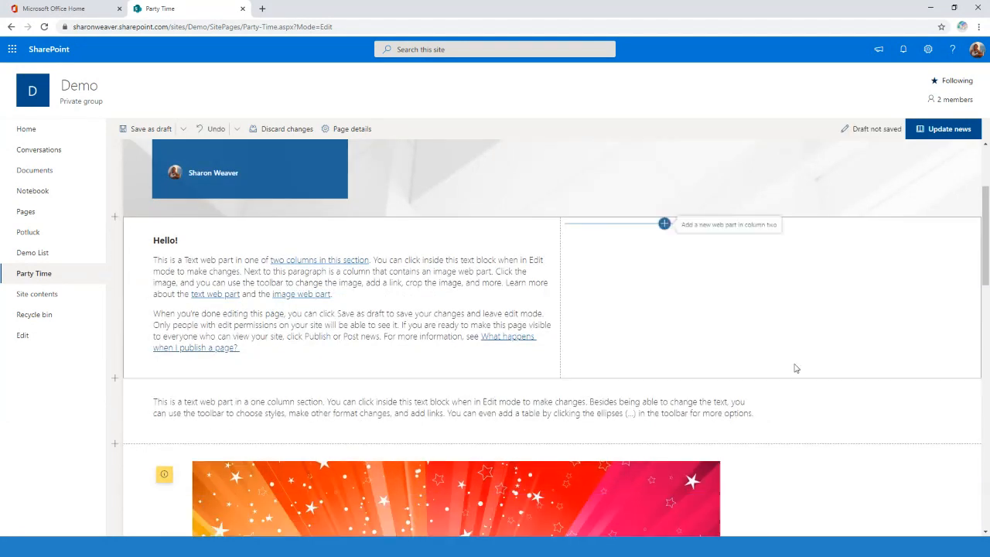
Step: Try a Conversations web part with Group as its source in the empty second column, and remove it
{"action": "left_click", "coordinate": [664, 223]}
{"action": "scroll", "coordinate": [684, 311], "scroll_direction": "down", "scroll_amount": 1}
{"action": "scroll", "coordinate": [684, 311], "scroll_direction": "down", "scroll_amount": 2}
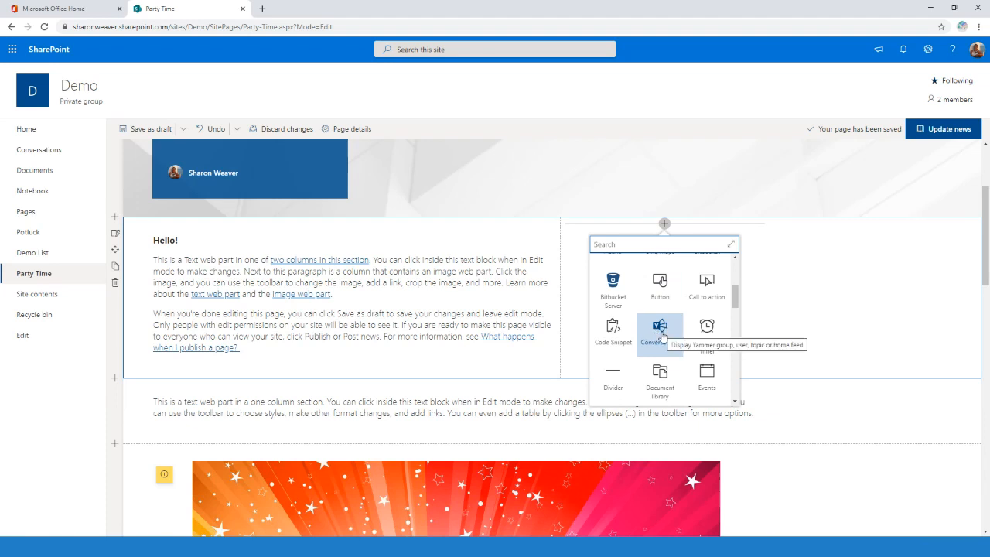
{"action": "left_click", "coordinate": [658, 333]}
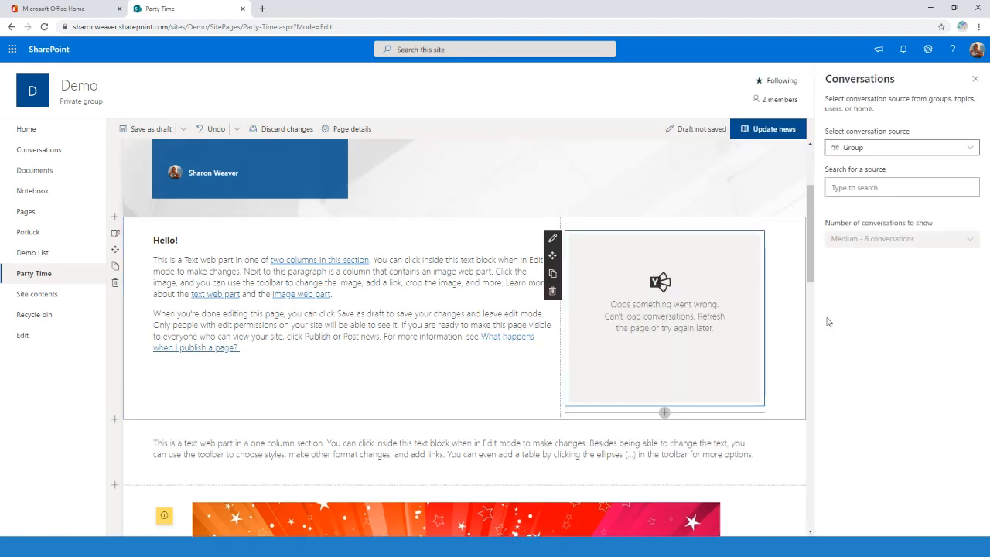
{"action": "left_click", "coordinate": [972, 150]}
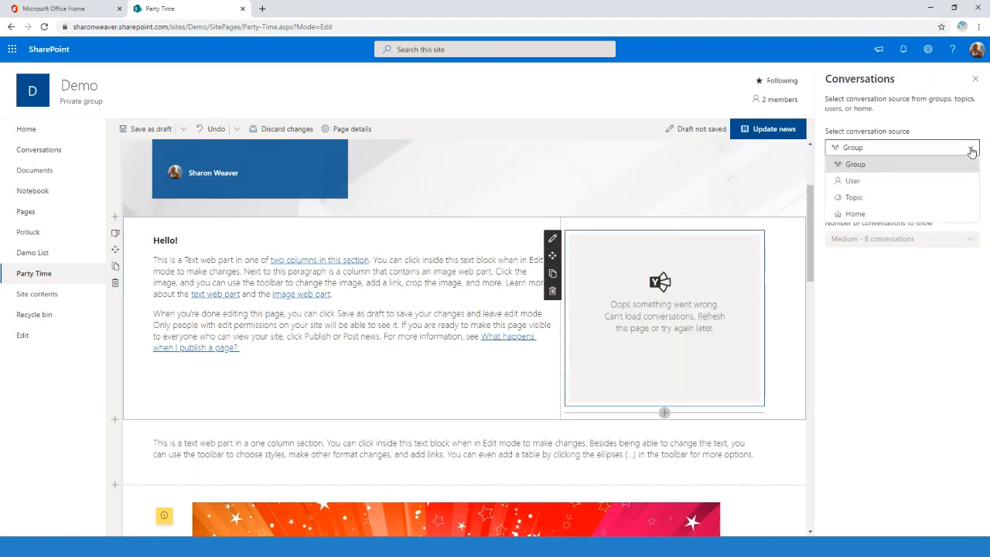
{"action": "left_click", "coordinate": [857, 165]}
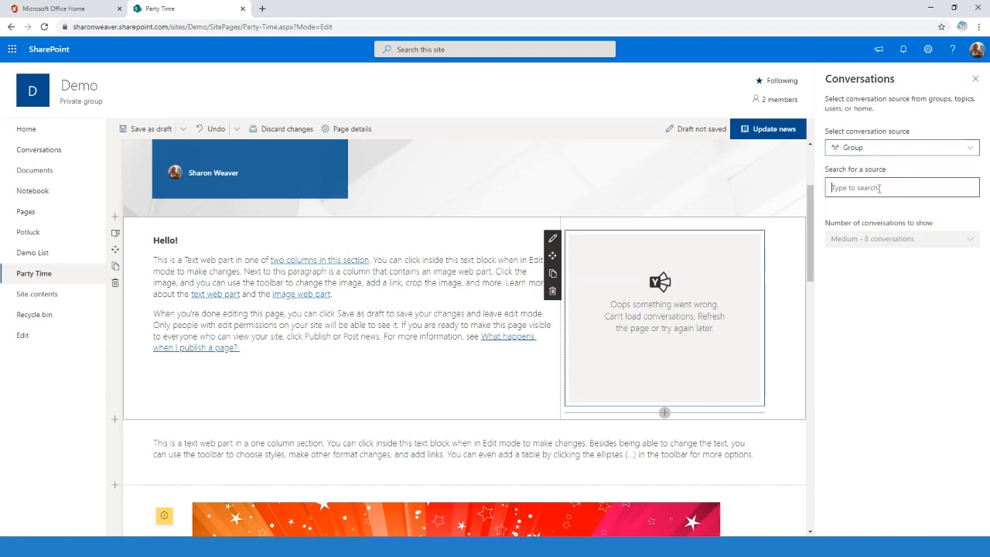
{"action": "left_click", "coordinate": [552, 290]}
Step: Add a Countdown Timer web part to the empty second column and set its date to July 4, 2020
{"action": "left_click", "coordinate": [664, 225]}
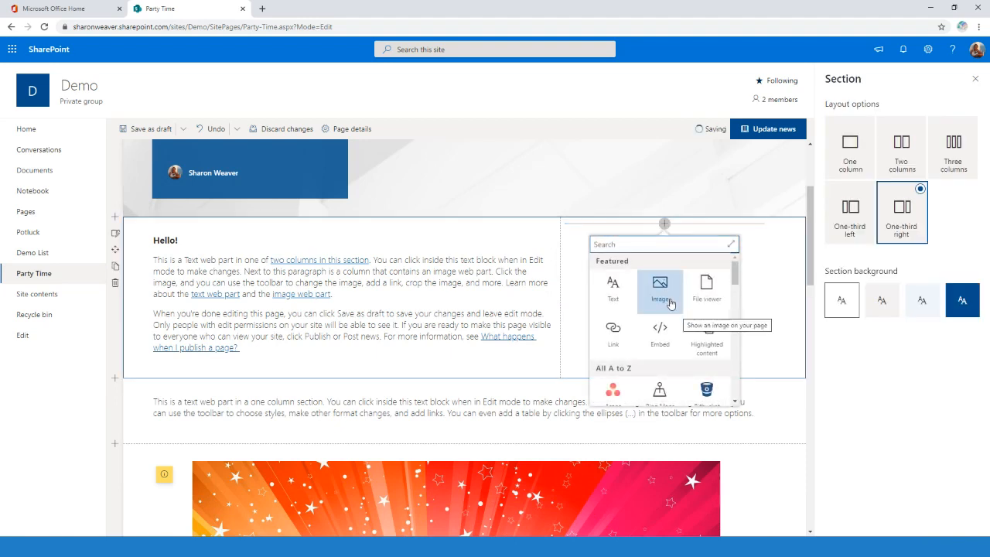
{"action": "scroll", "coordinate": [666, 304], "scroll_direction": "down", "scroll_amount": 2}
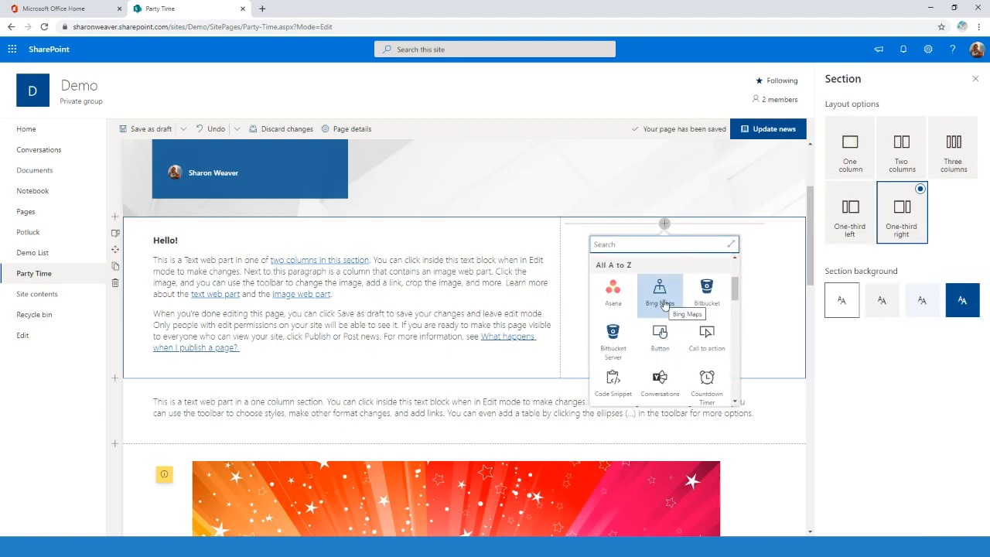
{"action": "scroll", "coordinate": [664, 301], "scroll_direction": "down", "scroll_amount": 2}
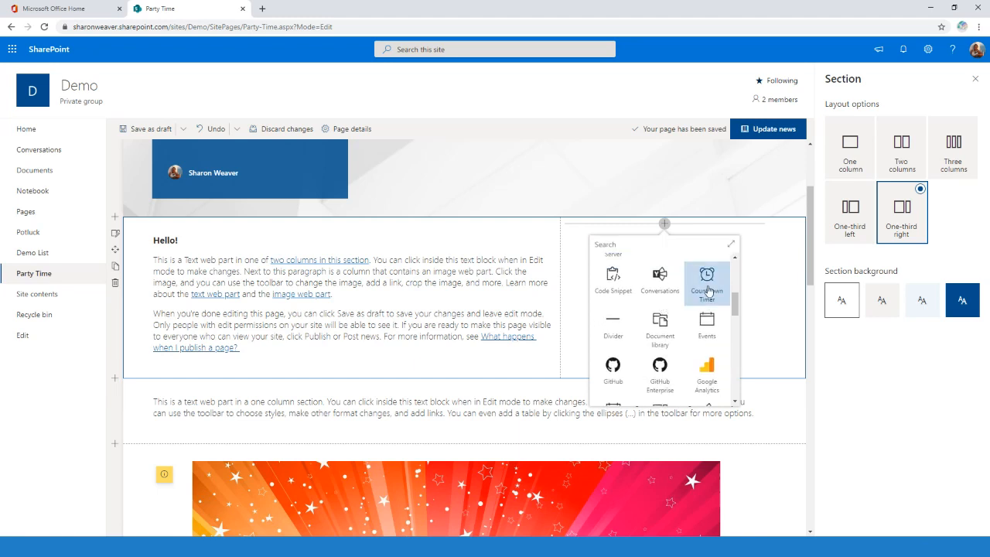
{"action": "left_click", "coordinate": [694, 297]}
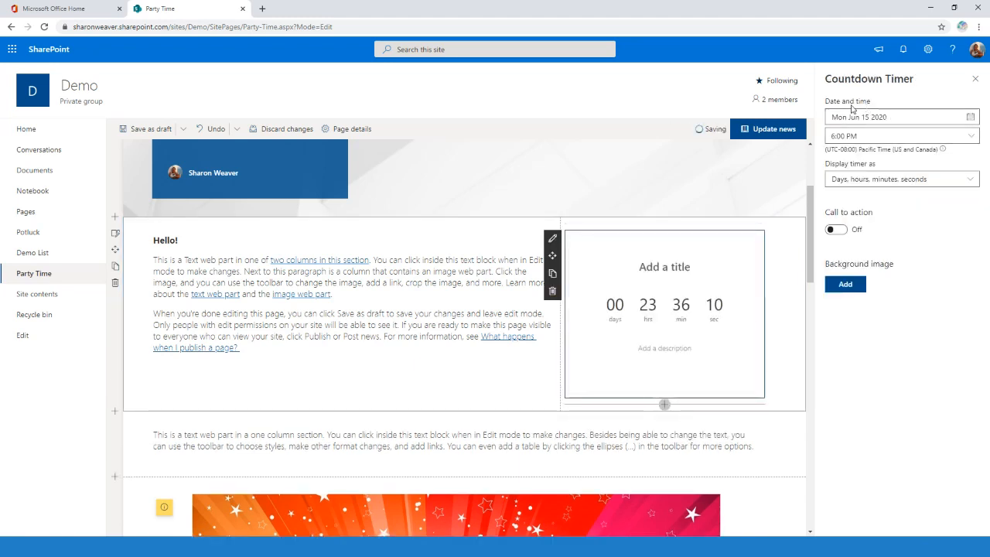
{"action": "left_click", "coordinate": [967, 117]}
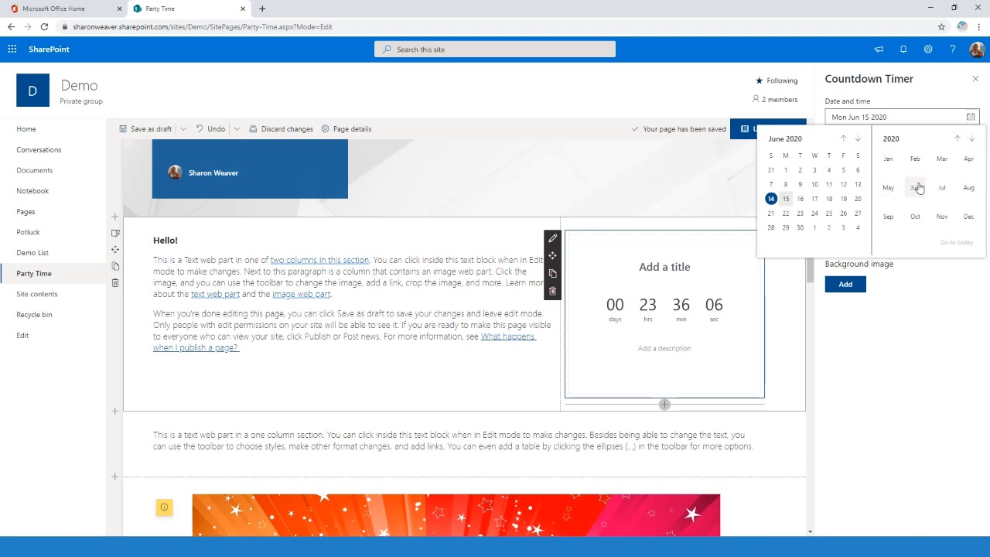
{"action": "left_click", "coordinate": [943, 190]}
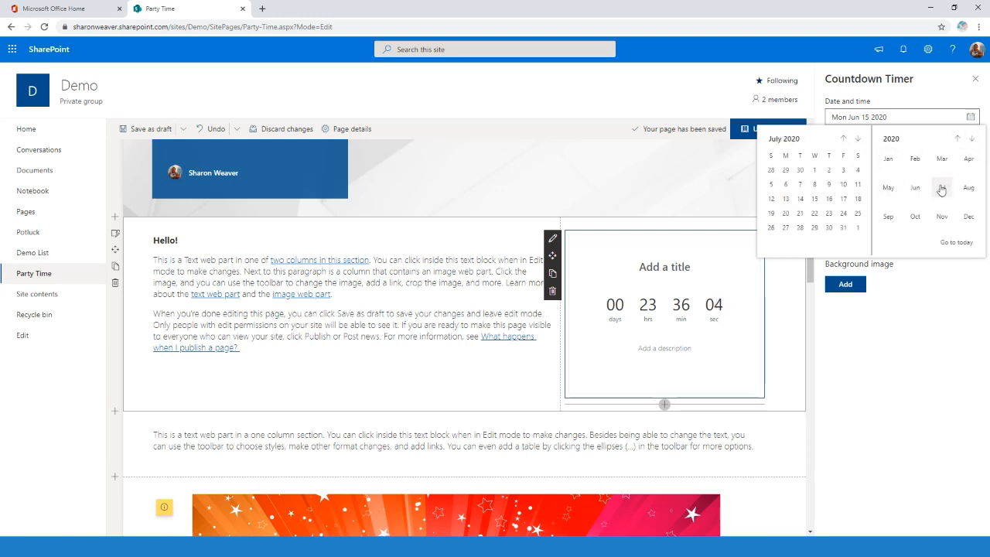
{"action": "left_click", "coordinate": [858, 170]}
Step: Title the countdown timer "Party on July 4th!"
{"action": "left_click", "coordinate": [665, 266]}
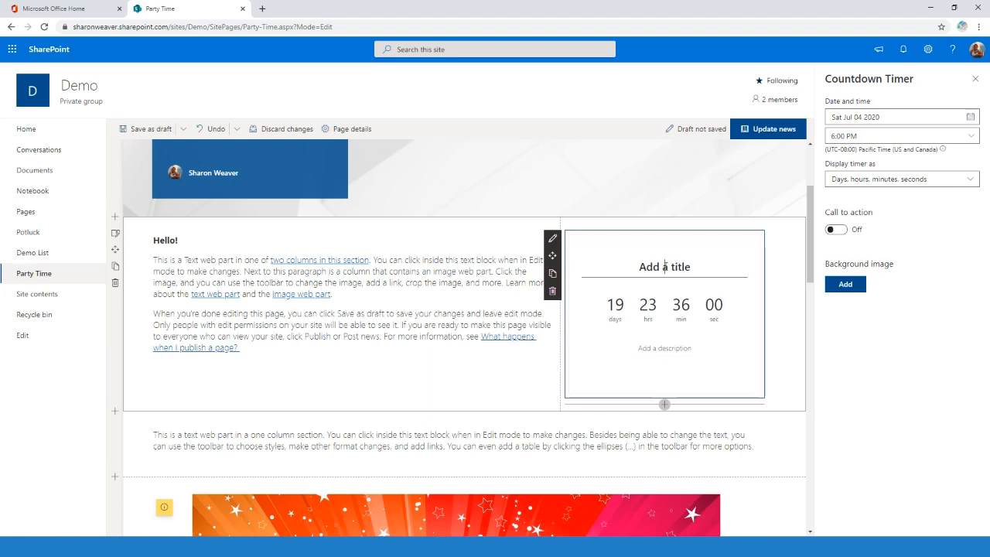
{"action": "type", "text": "Part"}
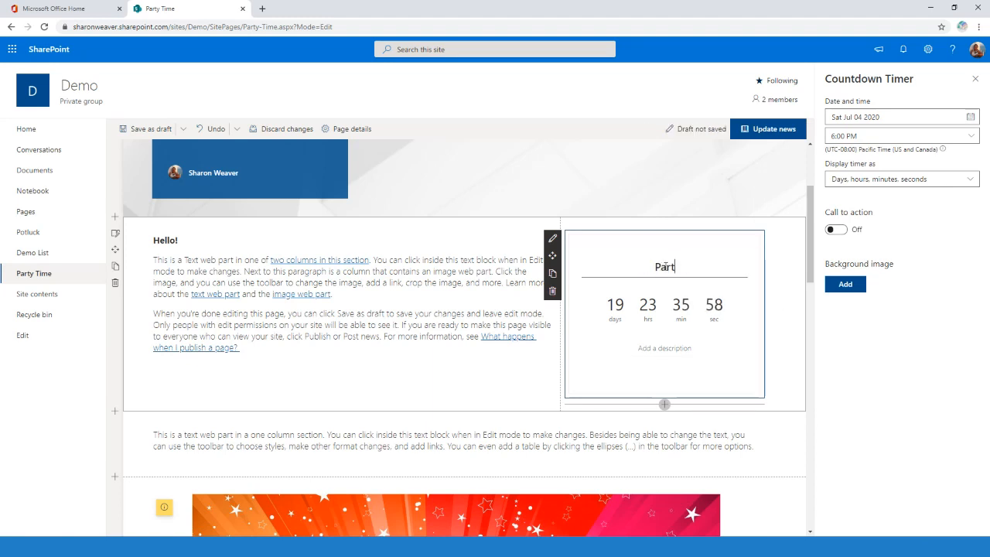
{"action": "type", "text": "y on J"}
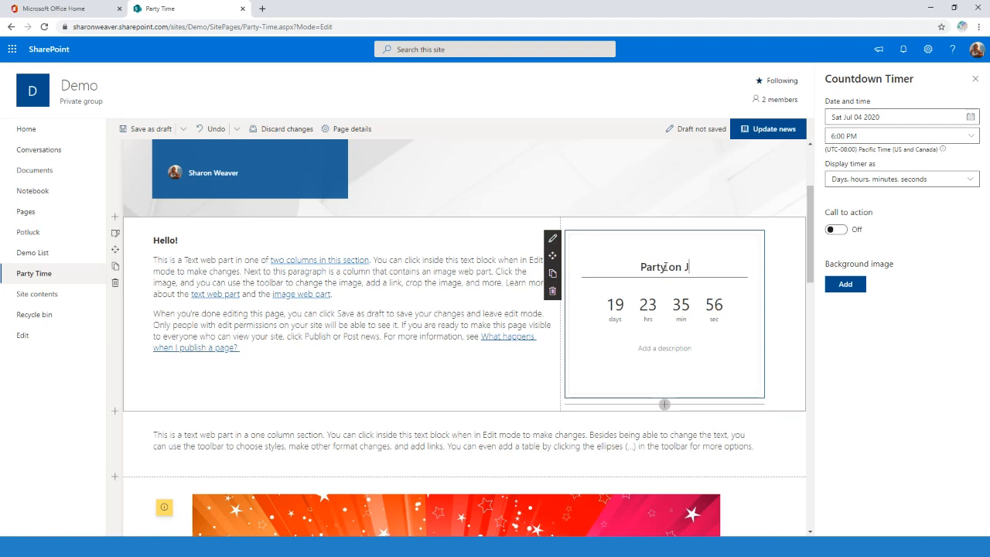
{"action": "type", "text": "uly 4th!"}
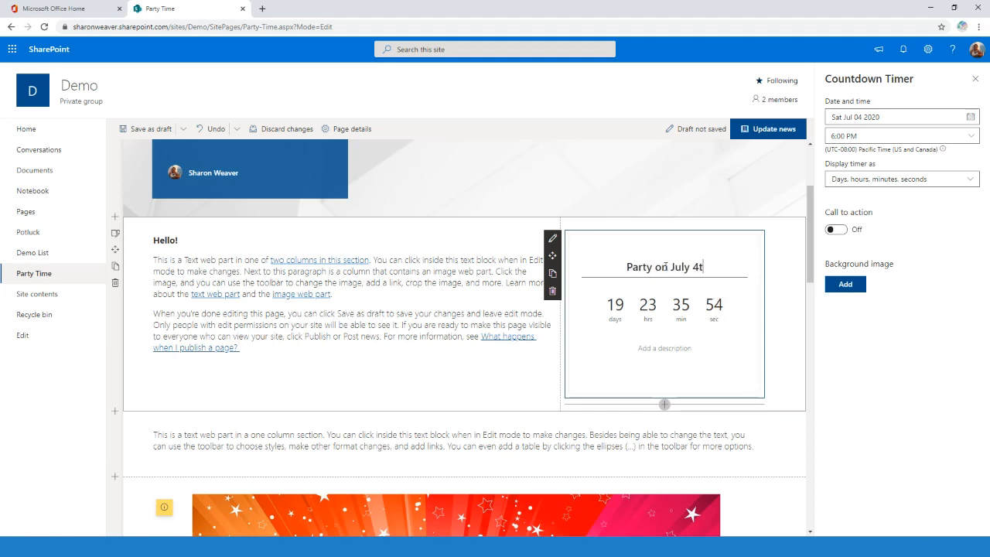
Step: Enter "We will all celebrate Independence Day!" as the countdown timer's description
{"action": "left_click", "coordinate": [666, 348]}
{"action": "type", "text": "W"}
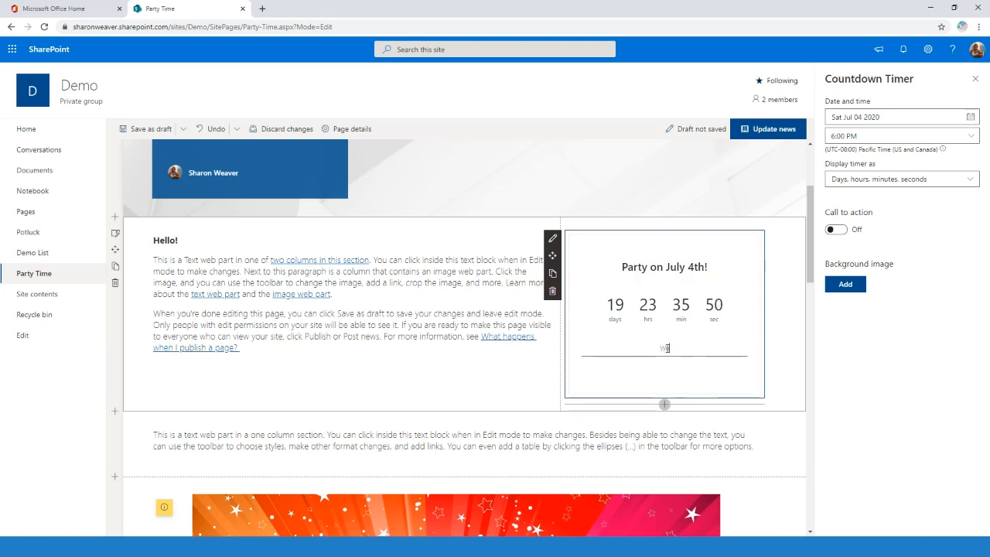
{"action": "type", "text": "e will all celebrate on Ju"}
{"action": "key", "text": "BackSpace"}
{"action": "key", "text": "BackSpace"}
{"action": "key", "text": "BackSpace"}
{"action": "key", "text": "BackSpace"}
{"action": "key", "text": "BackSpace"}
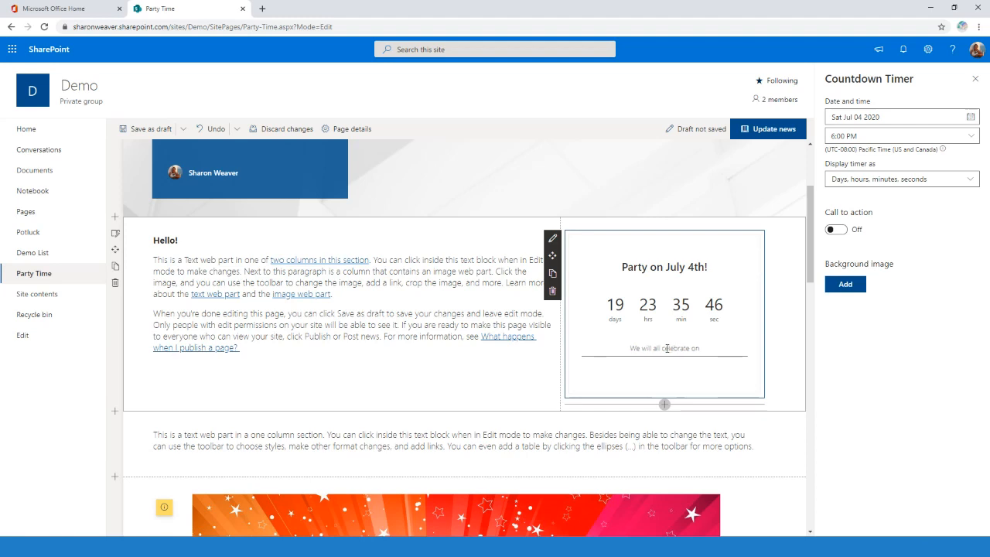
{"action": "type", "text": "Independence Day!"}
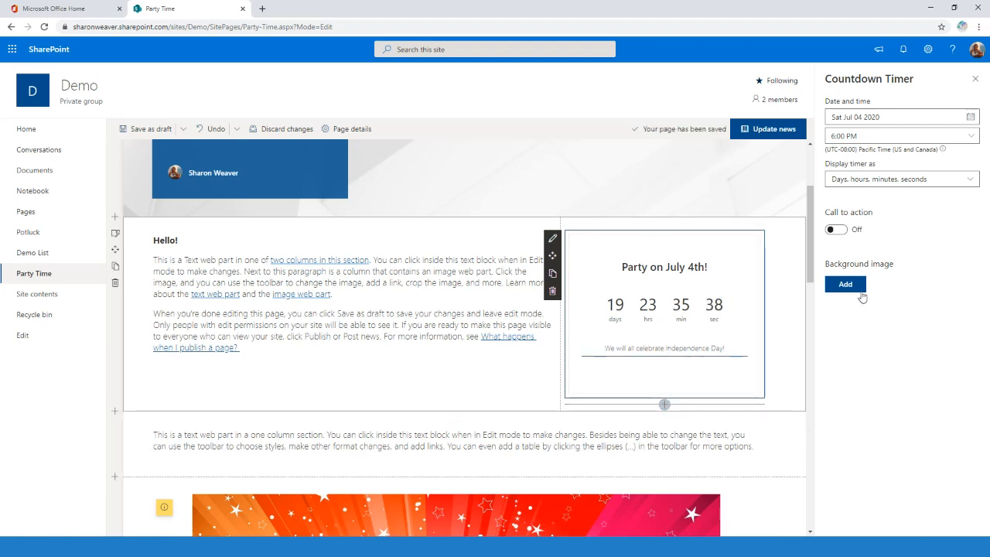
Step: Close the timer's settings, update the Party Time news post and go to the Demo home page
{"action": "left_click", "coordinate": [975, 78]}
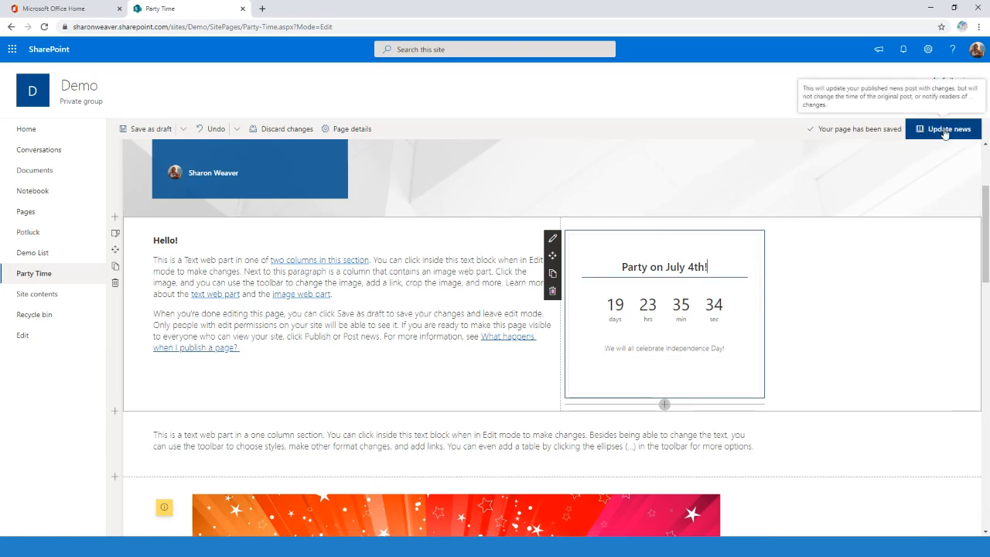
{"action": "left_click", "coordinate": [917, 128]}
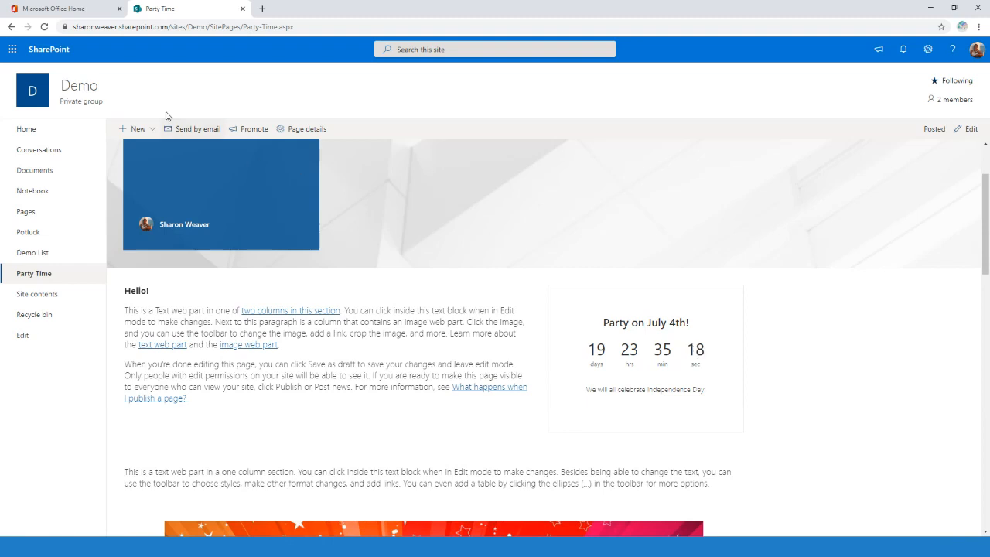
{"action": "left_click", "coordinate": [63, 136]}
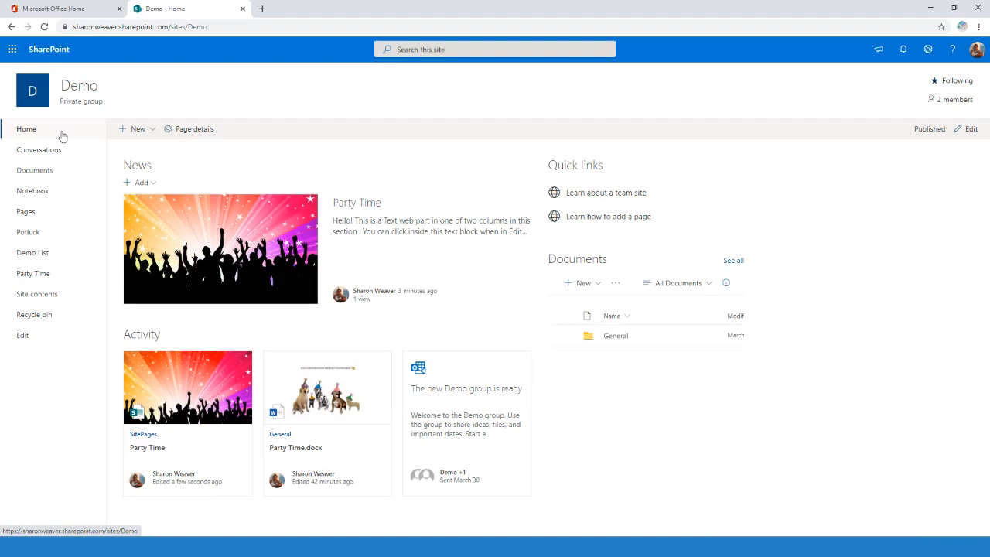
Step: Create a document library named "Party Documents" on the Demo site
{"action": "left_click", "coordinate": [154, 131]}
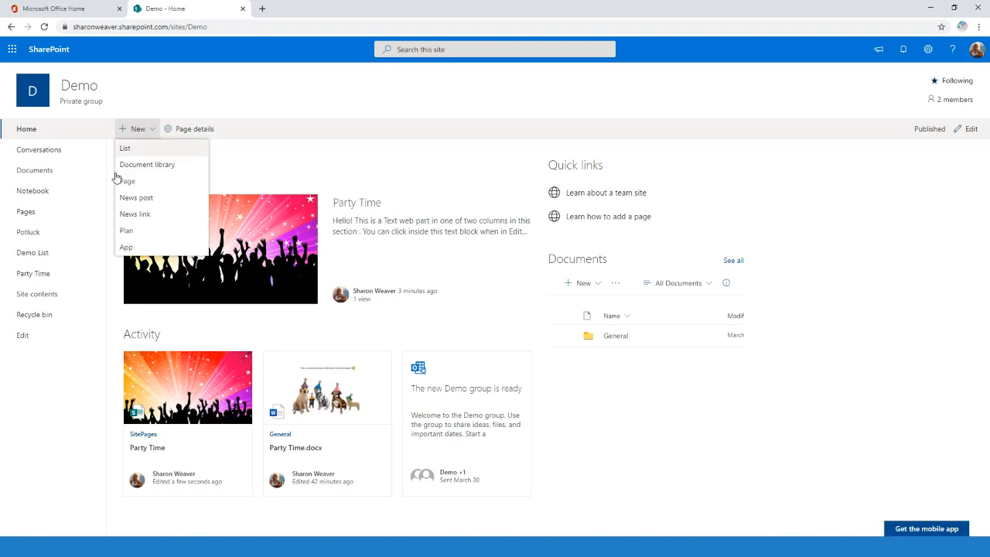
{"action": "left_click", "coordinate": [164, 172]}
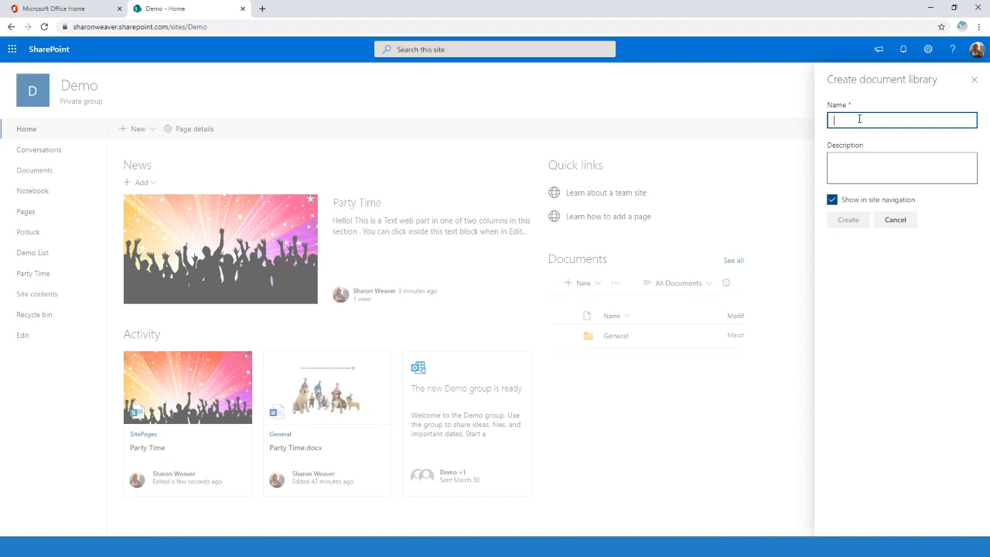
{"action": "type", "text": "Party Documents"}
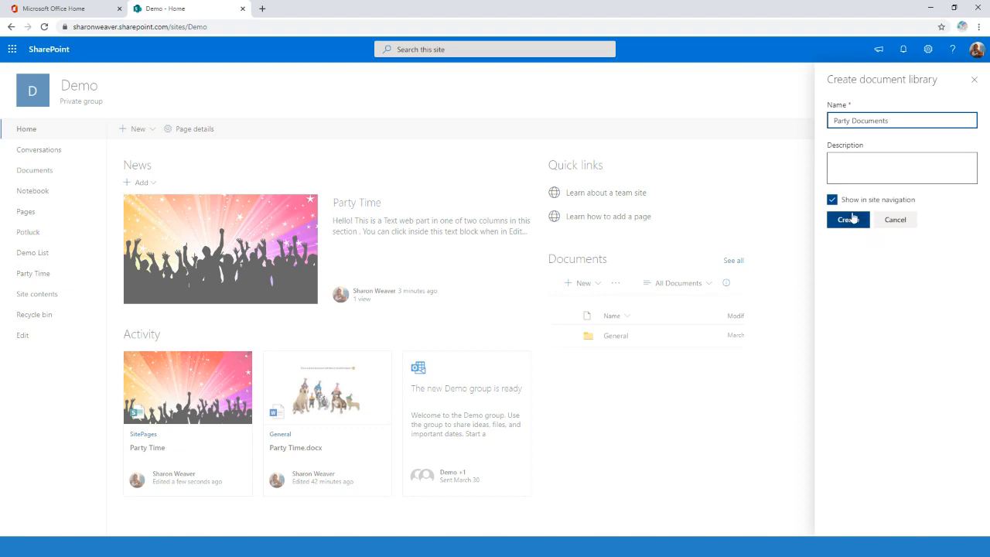
{"action": "left_click", "coordinate": [852, 218]}
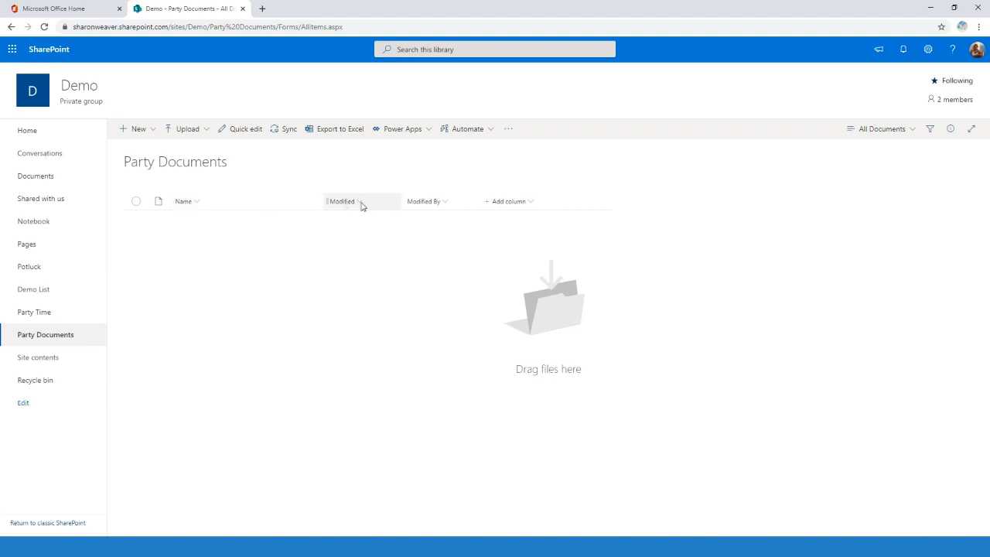
Step: Start a new Choice column named "Holiday" in the Party Documents library
{"action": "left_click", "coordinate": [509, 201]}
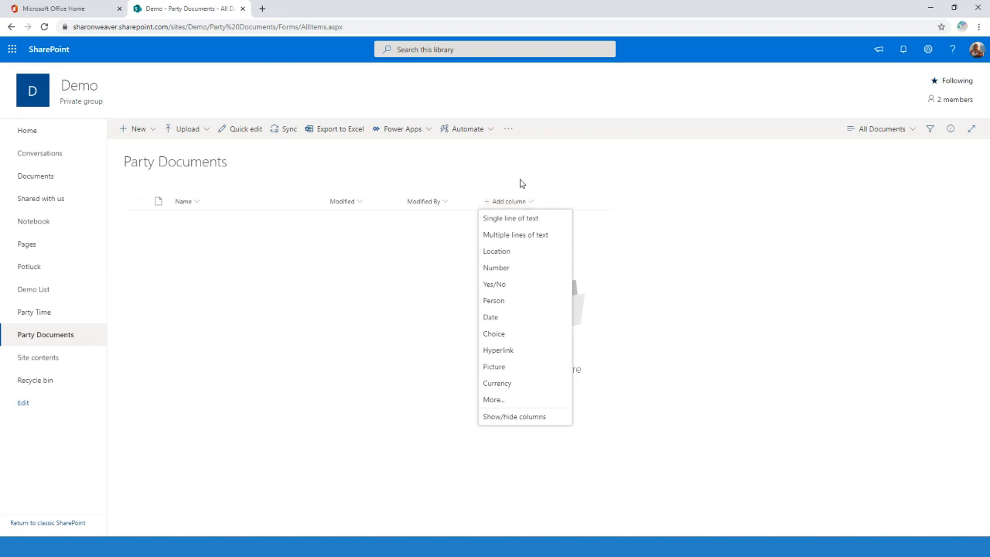
{"action": "left_click", "coordinate": [512, 339]}
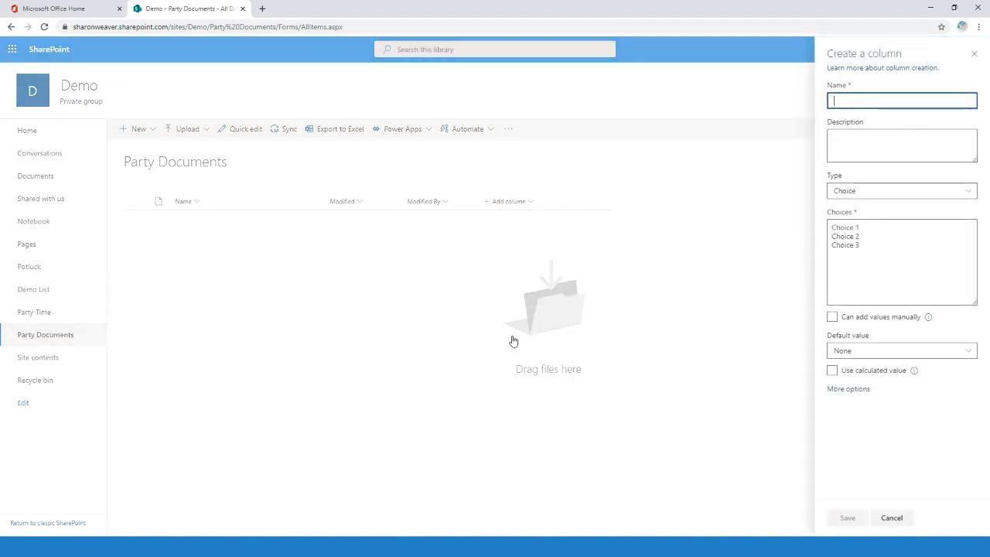
{"action": "type", "text": "Holiday"}
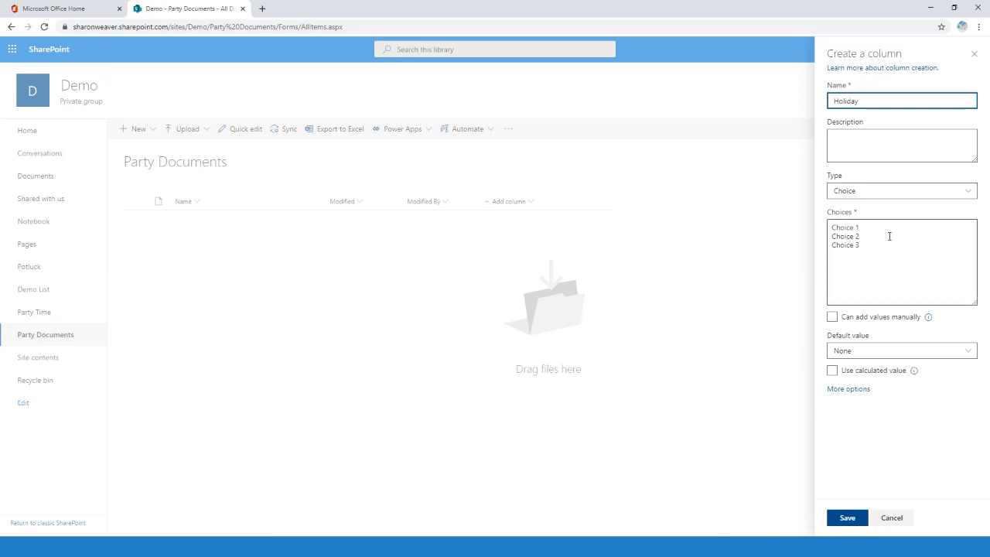
Step: Replace the default choices with Independence Day, Labor Day, Thanksgiving, Christmas and New Year's Day, and save the Holiday column
{"action": "left_click_drag", "start_coordinate": [831, 227], "coordinate": [862, 246]}
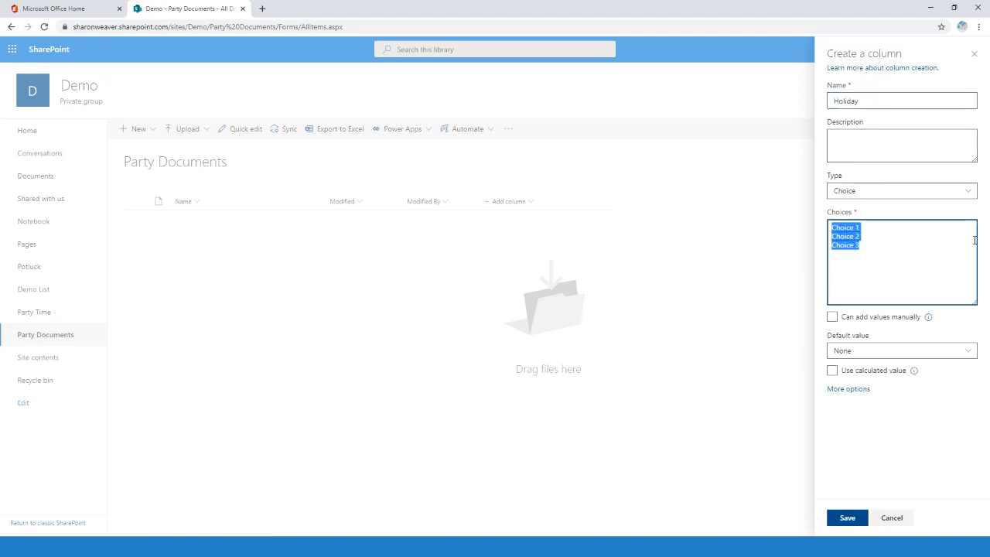
{"action": "type", "text": "July 4t"}
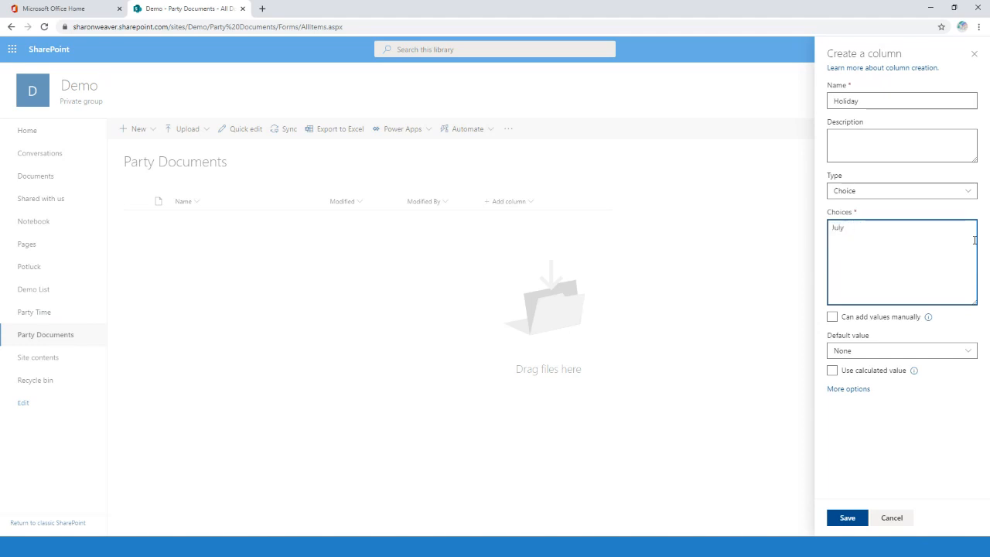
{"action": "key", "text": "BackSpace"}
{"action": "key", "text": "BackSpace"}
{"action": "type", "text": "Independe"}
{"action": "type", "text": "nce Da"}
{"action": "type", "text": "y Labor Day"}
{"action": "key", "text": "Return"}
{"action": "type", "text": "Thanksgiving"}
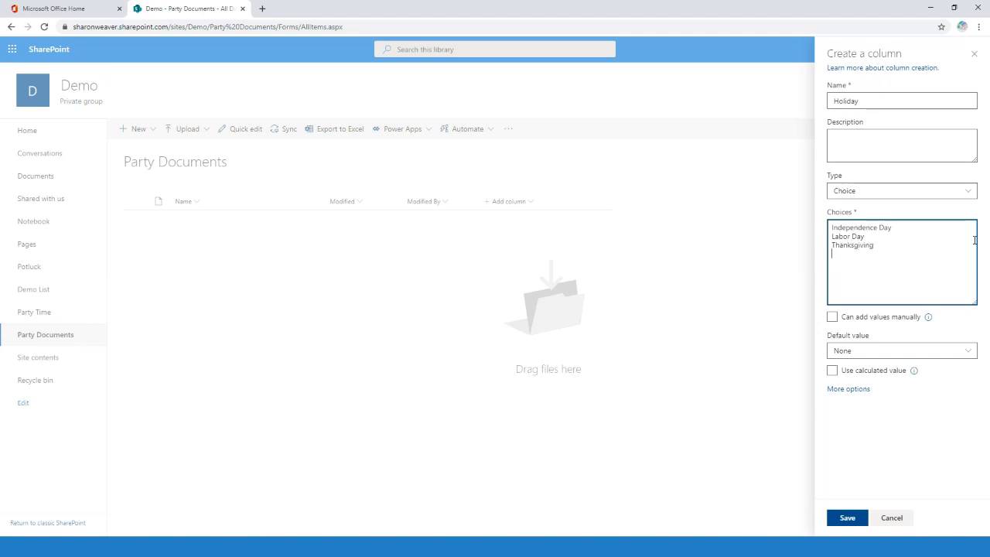
{"action": "key", "text": "Return"}
{"action": "type", "text": "Christmas"}
{"action": "key", "text": "Return"}
{"action": "type", "text": "New Year's Day"}
{"action": "left_click", "coordinate": [851, 521]}
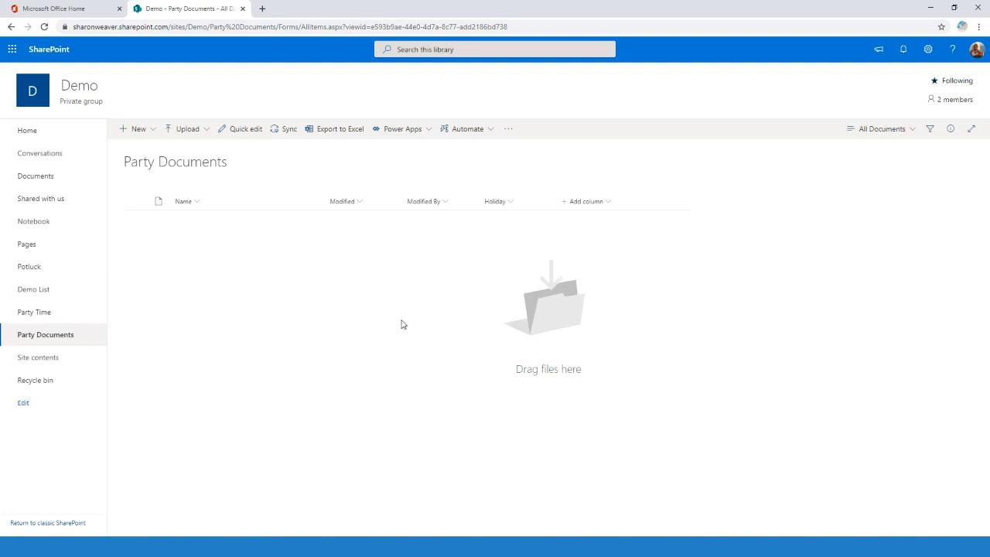
Step: Create a Word document in the Party Documents library containing the text "Independence Day Party Info"
{"action": "left_click", "coordinate": [148, 133]}
{"action": "left_click", "coordinate": [160, 166]}
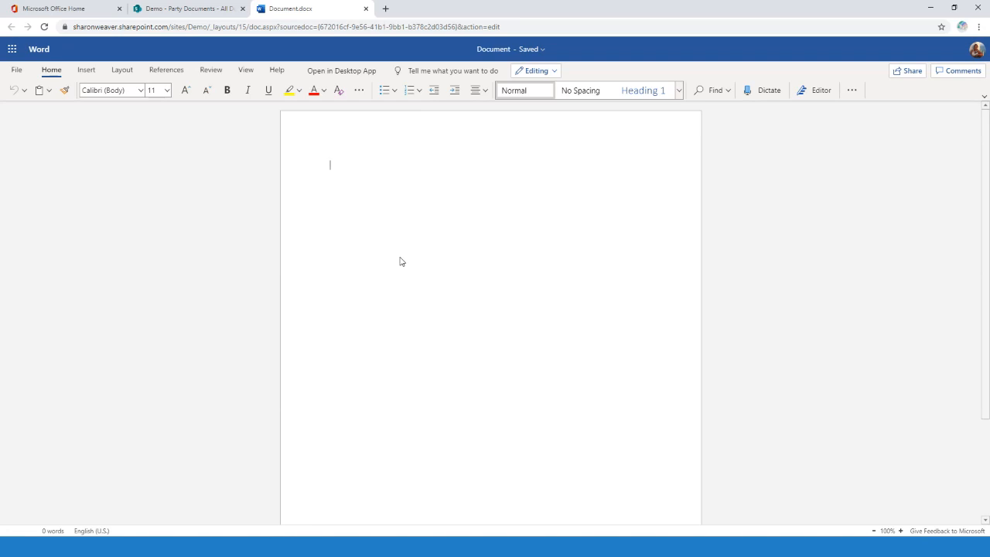
{"action": "type", "text": "Independence Day Party"}
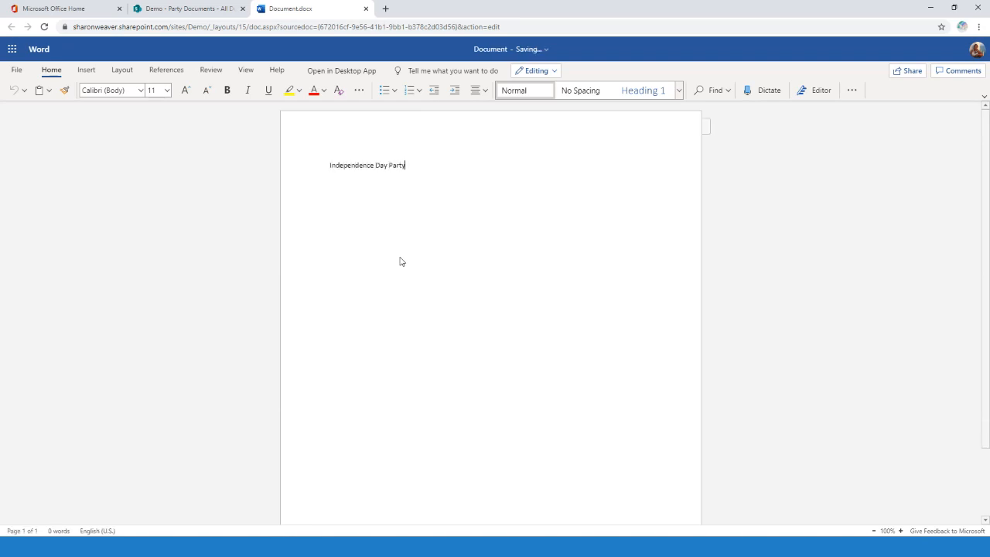
{"action": "key", "text": "BackSpace"}
{"action": "key", "text": "BackSpace"}
{"action": "key", "text": "BackSpace"}
Step: Copy the document's text, rename the file "Independence Day Party Info" with it, and close the document
{"action": "left_click_drag", "start_coordinate": [447, 165], "coordinate": [342, 175]}
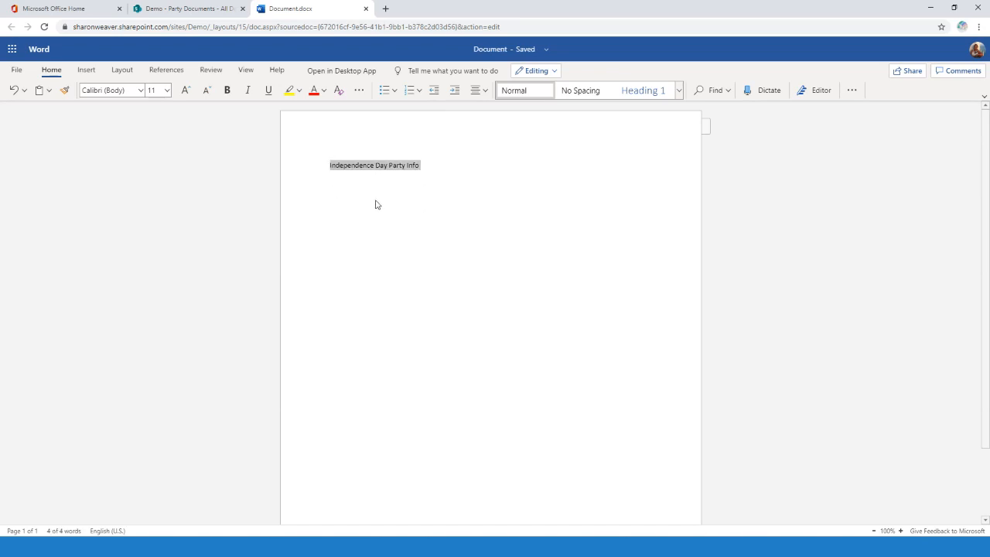
{"action": "right_click", "coordinate": [403, 167]}
{"action": "left_click", "coordinate": [425, 184]}
{"action": "left_click", "coordinate": [503, 49]}
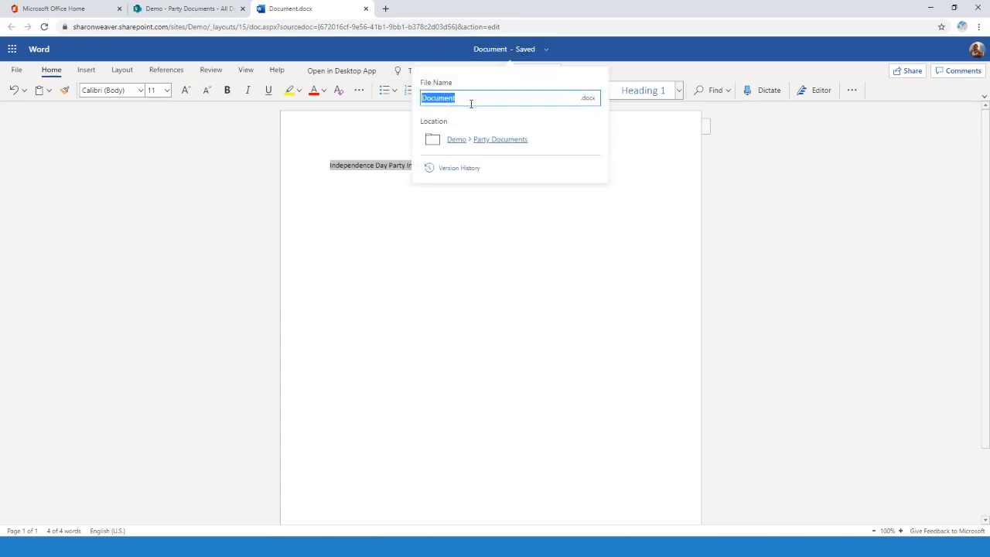
{"action": "key", "text": "ctrl+v"}
{"action": "key", "text": "Return"}
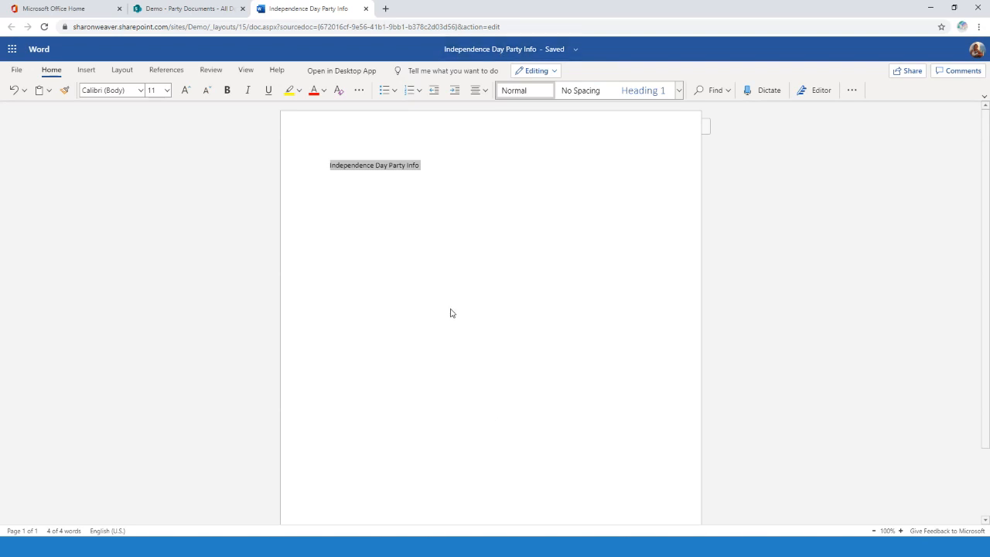
{"action": "left_click", "coordinate": [366, 9]}
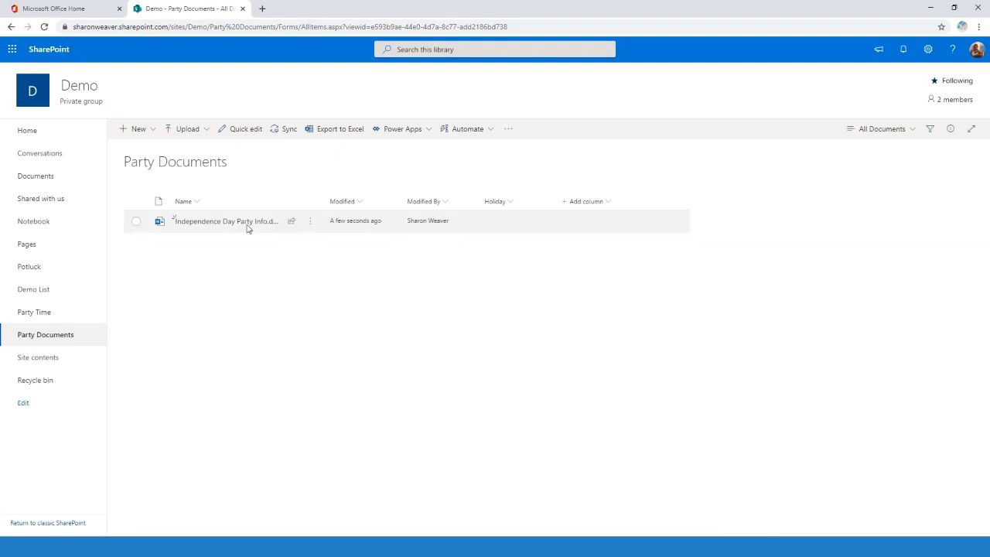
Step: Create another Word document in the Party Documents library containing the text "Thanksgiving Party Info"
{"action": "left_click", "coordinate": [144, 134]}
{"action": "left_click", "coordinate": [152, 165]}
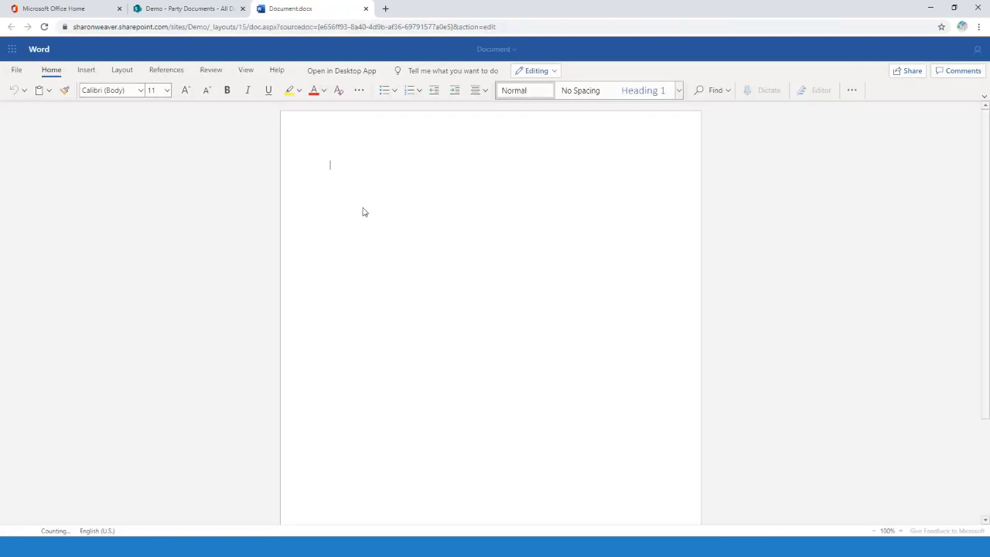
{"action": "type", "text": "Thanksgiving Party Info"}
Step: Copy the document's text, rename the file "Thanksgiving Party Info" with it, and close the document
{"action": "left_click_drag", "start_coordinate": [403, 166], "coordinate": [332, 165]}
{"action": "right_click", "coordinate": [348, 167]}
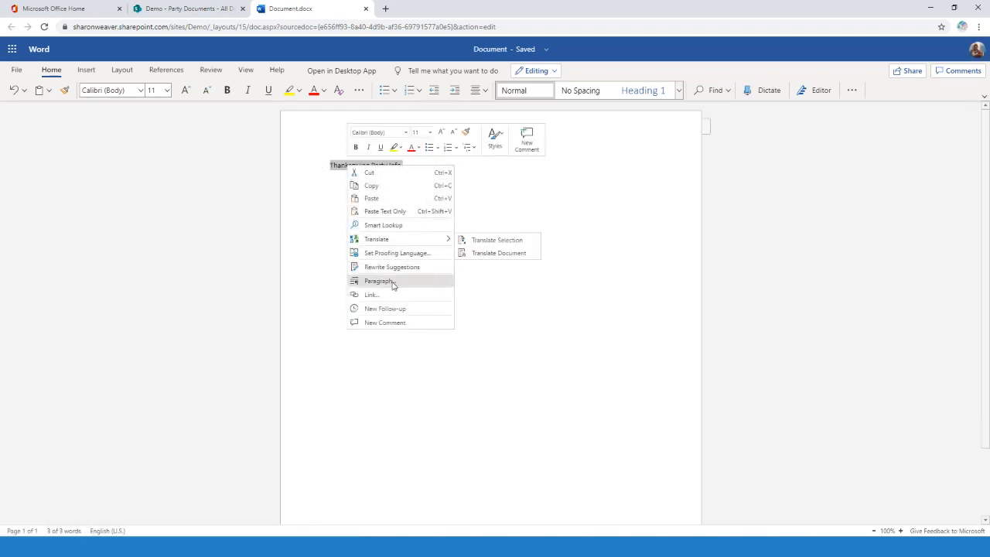
{"action": "left_click", "coordinate": [391, 187]}
{"action": "left_click", "coordinate": [490, 49]}
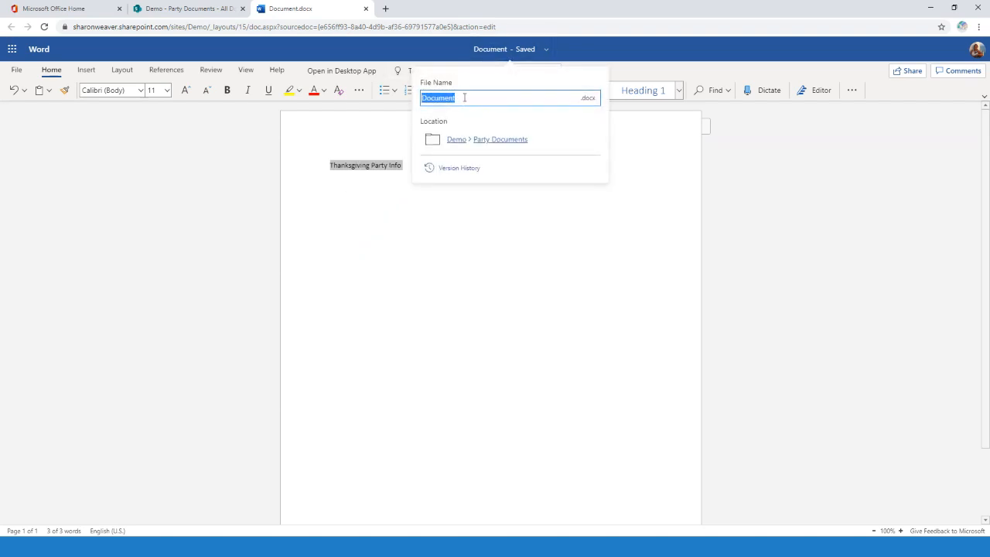
{"action": "key", "text": "BackSpace"}
{"action": "key", "text": "ctrl+v"}
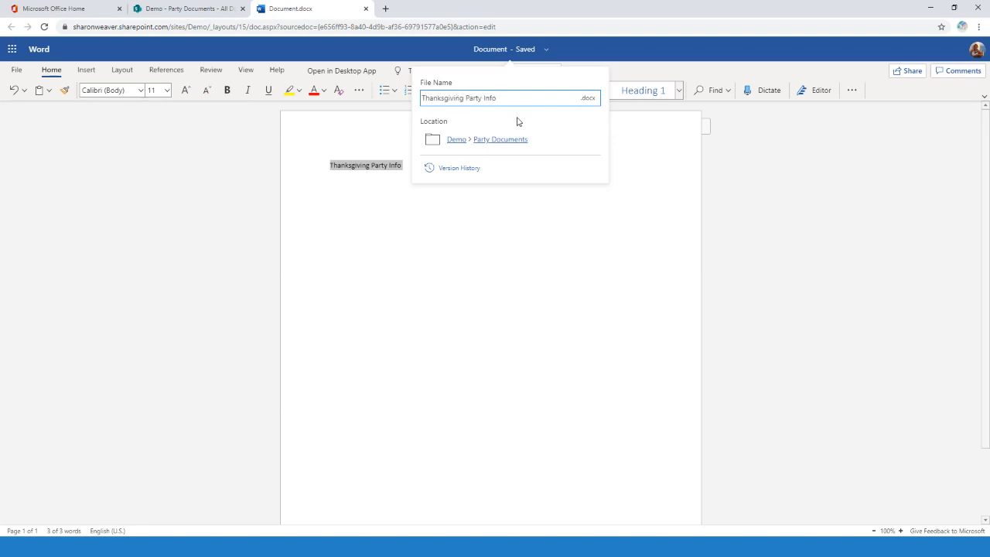
{"action": "key", "text": "Return"}
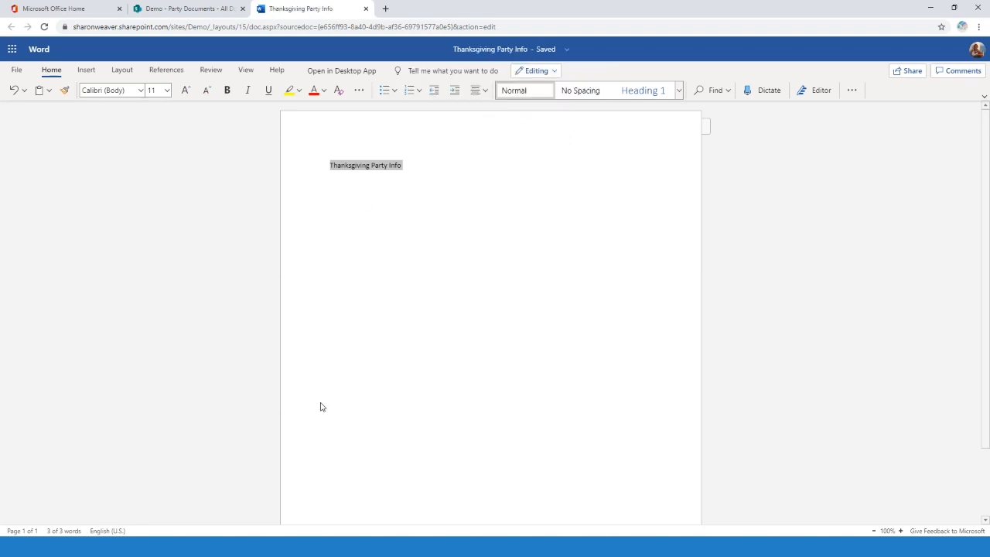
{"action": "left_click", "coordinate": [366, 8]}
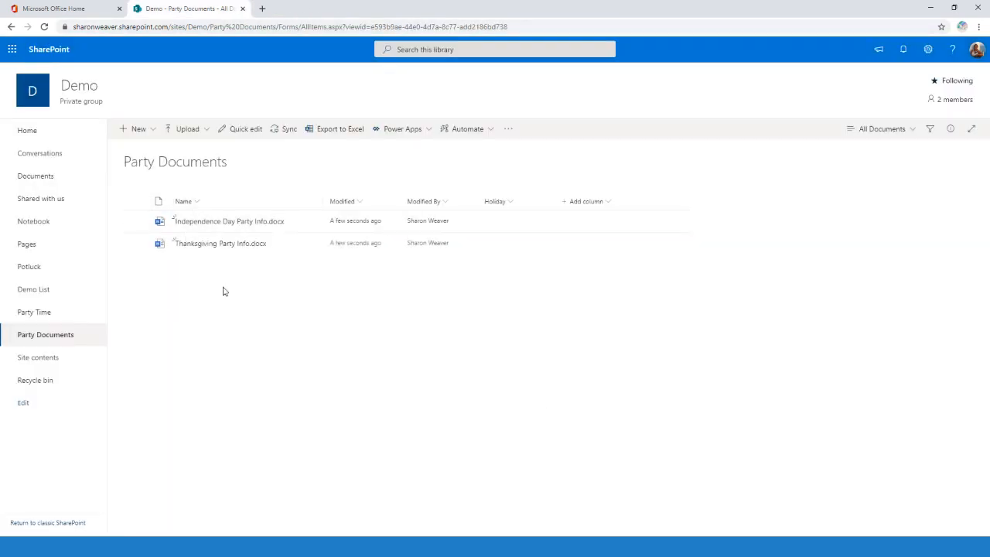
Step: Set the Holiday property of Independence Day Party Info.docx to Independence Day in its details
{"action": "left_click", "coordinate": [136, 222]}
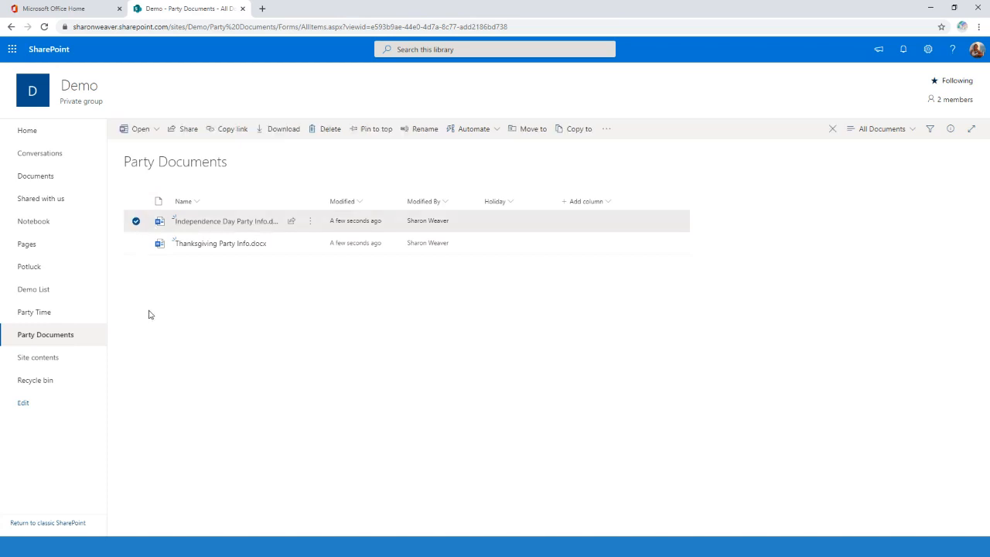
{"action": "left_click", "coordinate": [951, 129]}
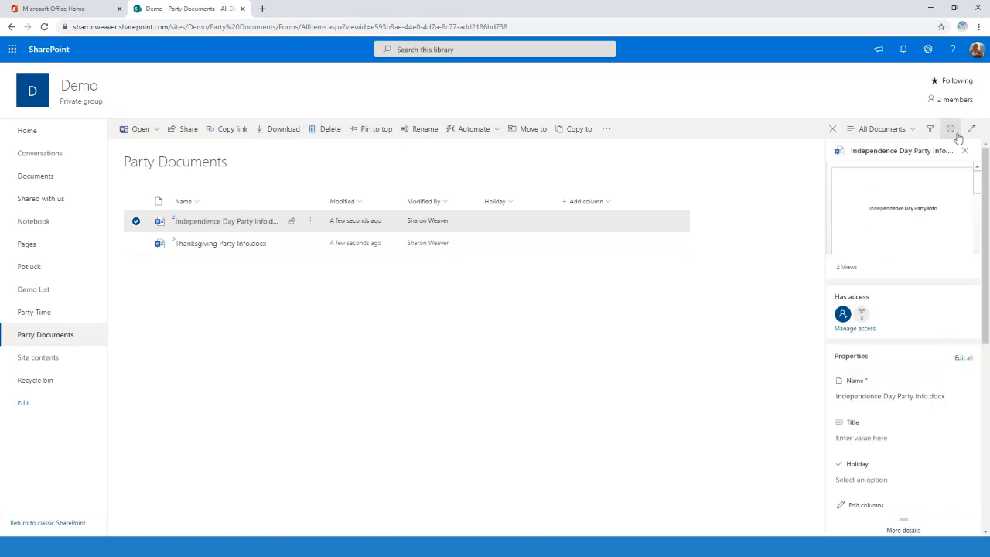
{"action": "scroll", "coordinate": [901, 425], "scroll_direction": "down", "scroll_amount": 4}
{"action": "scroll", "coordinate": [906, 414], "scroll_direction": "up", "scroll_amount": 2}
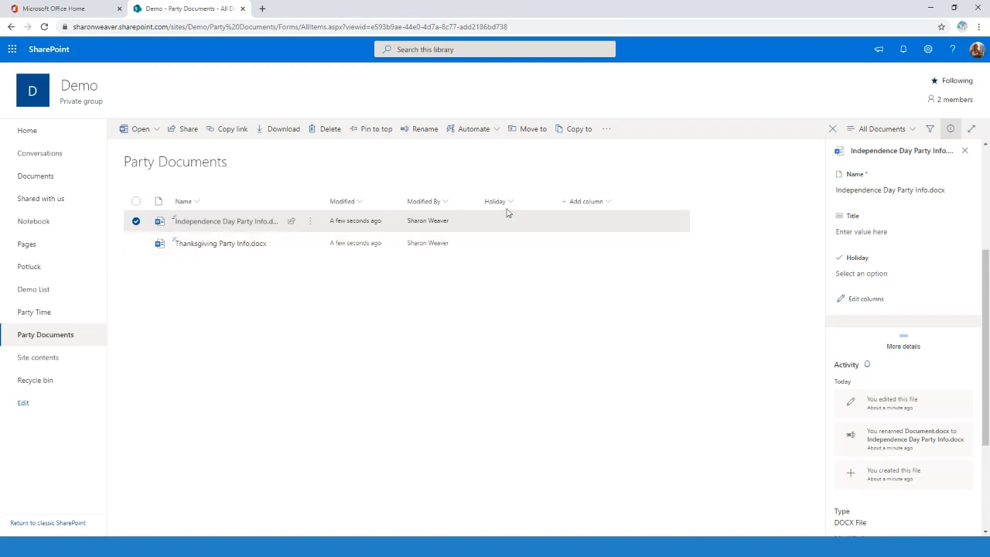
{"action": "left_click", "coordinate": [910, 280]}
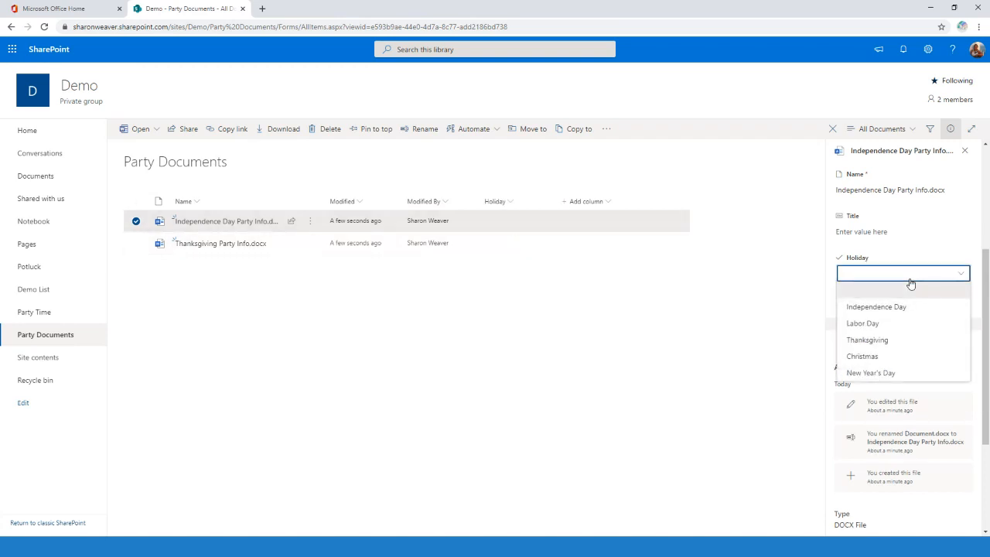
{"action": "left_click", "coordinate": [907, 308]}
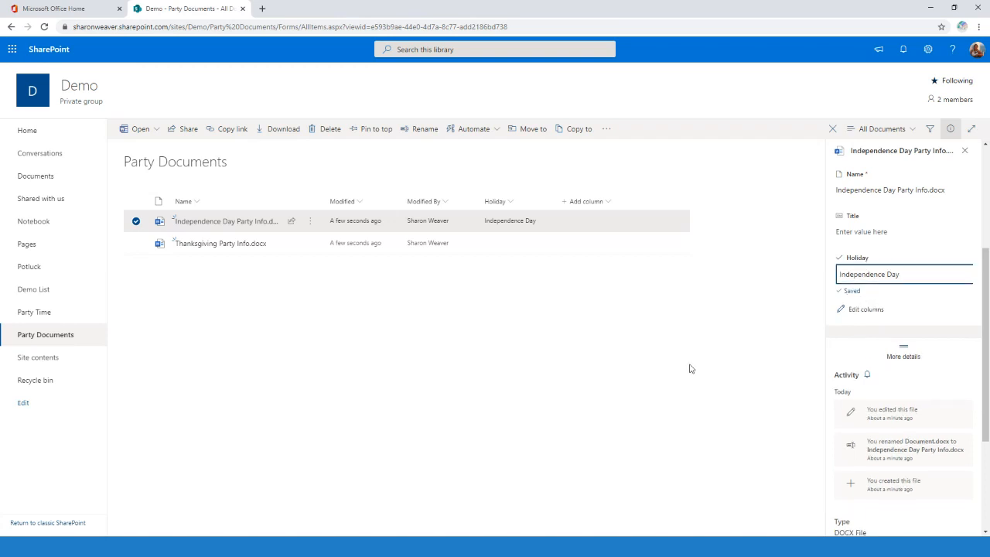
Step: Set the Holiday property of Thanksgiving Party Info.docx to Thanksgiving and close the file details
{"action": "left_click", "coordinate": [136, 221]}
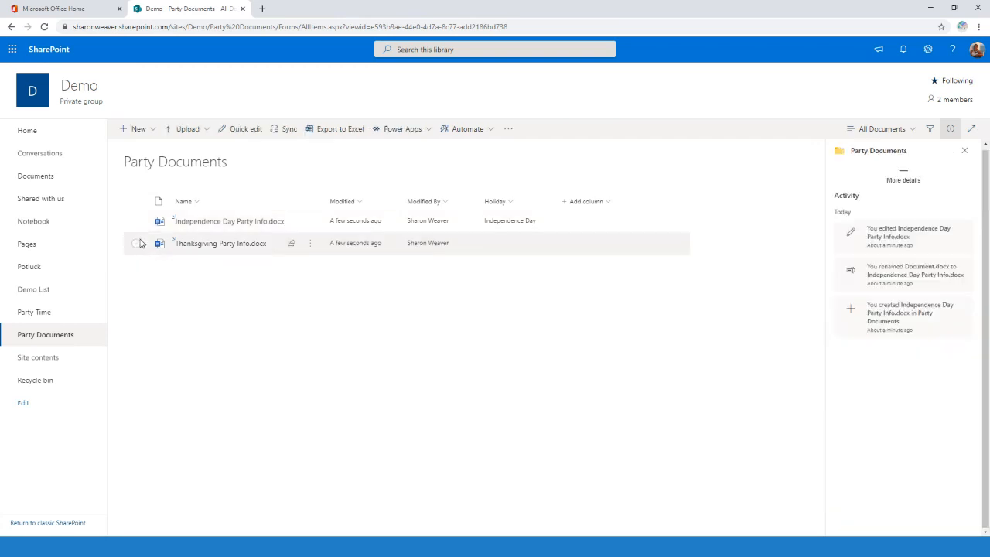
{"action": "left_click", "coordinate": [137, 243]}
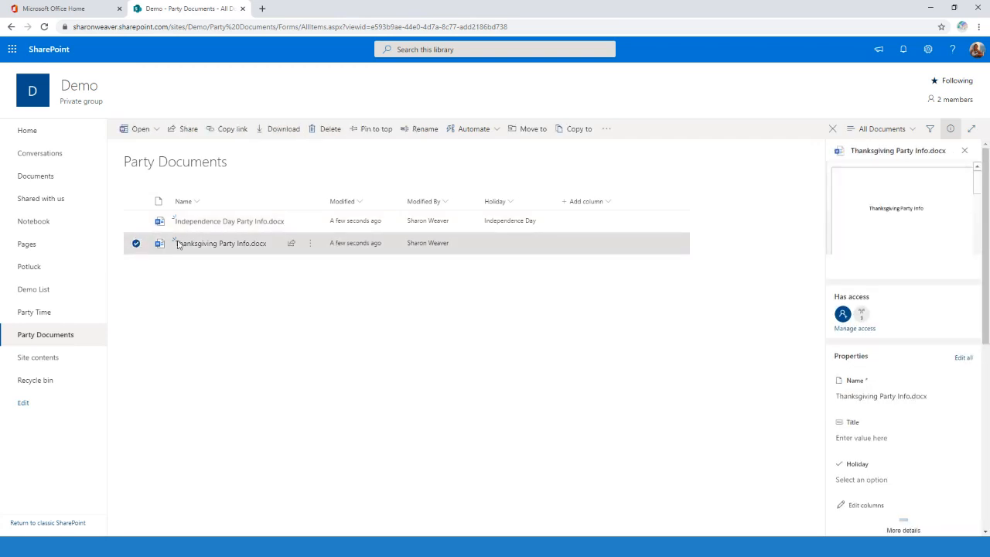
{"action": "scroll", "coordinate": [928, 298], "scroll_direction": "down", "scroll_amount": 3}
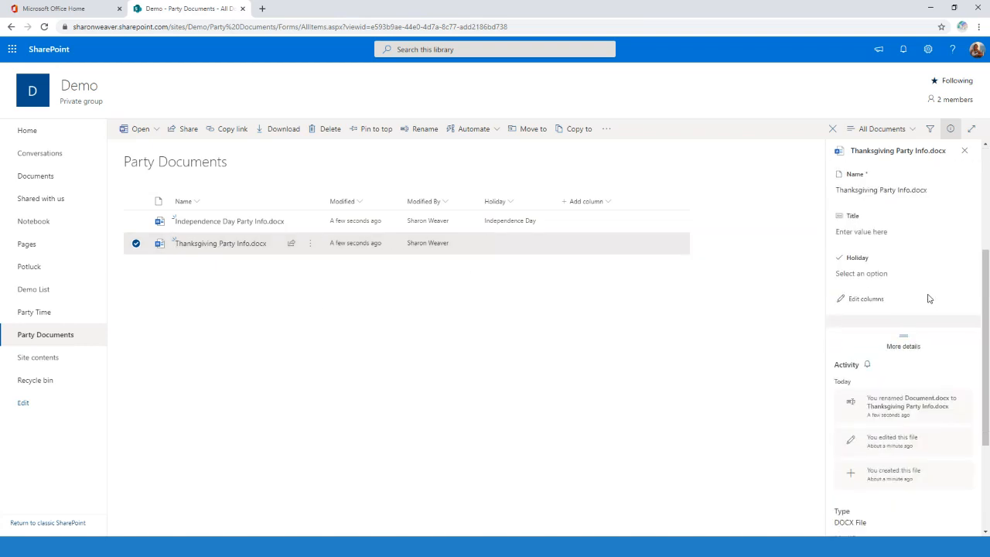
{"action": "left_click", "coordinate": [880, 274]}
{"action": "left_click", "coordinate": [898, 341]}
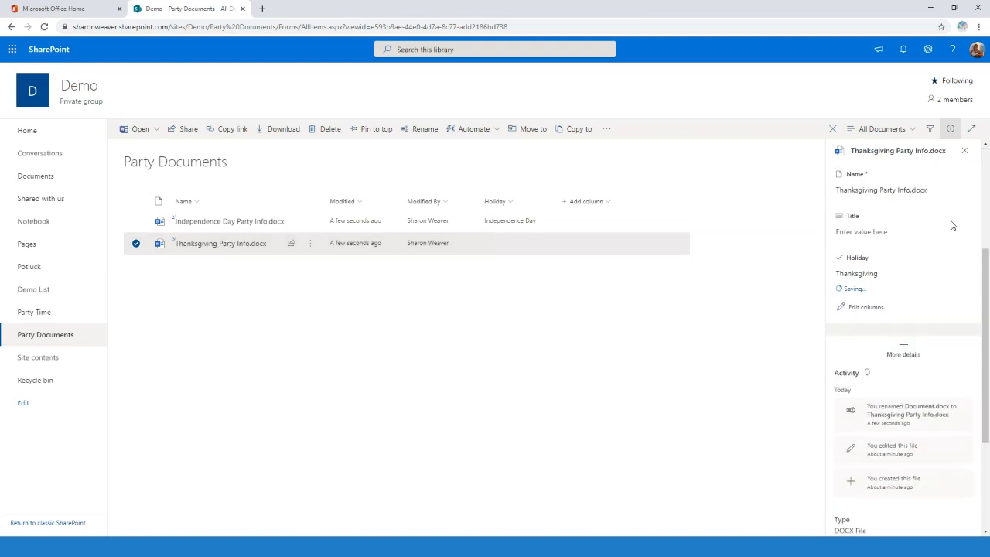
{"action": "left_click", "coordinate": [964, 150]}
{"action": "left_click", "coordinate": [444, 422]}
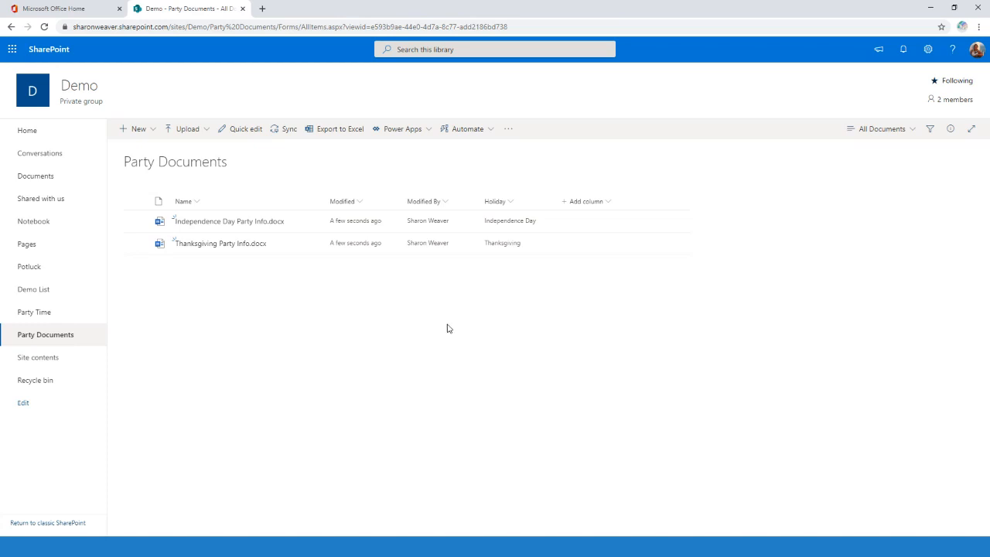
{"action": "left_click", "coordinate": [523, 204]}
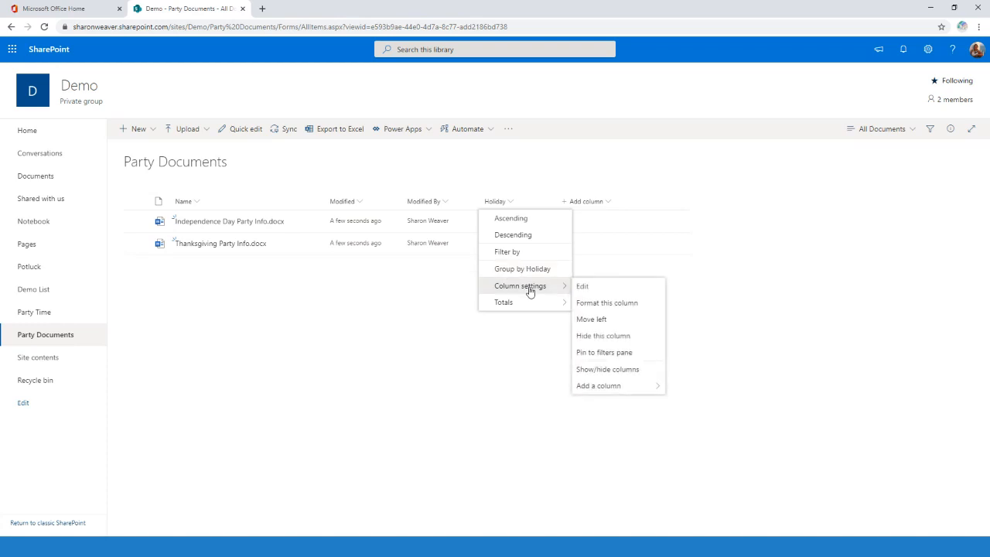
{"action": "left_click", "coordinate": [499, 425]}
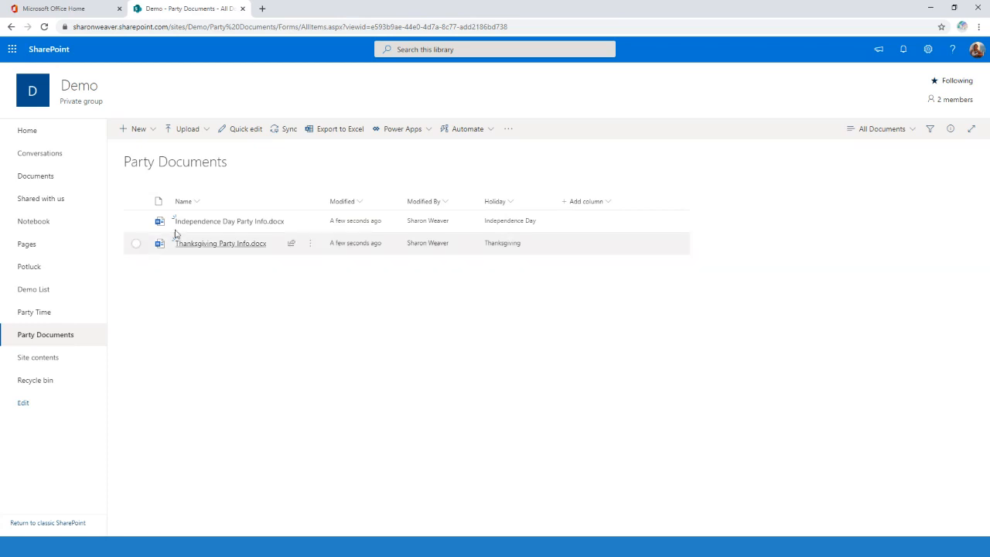
Step: Create another Word document in the Party Documents library containing the text "Another holiday party for Thanksgiving"
{"action": "left_click", "coordinate": [154, 129]}
{"action": "left_click", "coordinate": [165, 168]}
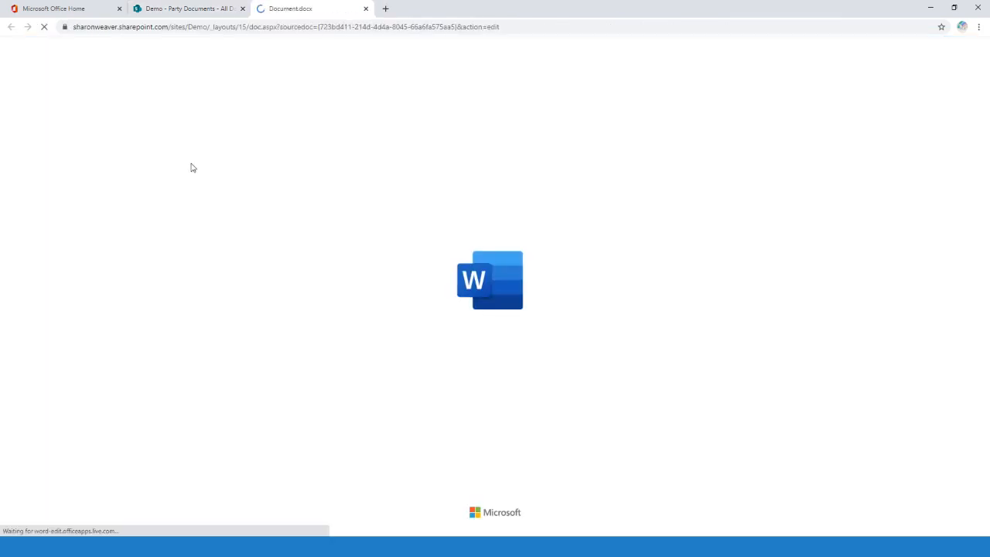
{"action": "type", "text": "Another hol"}
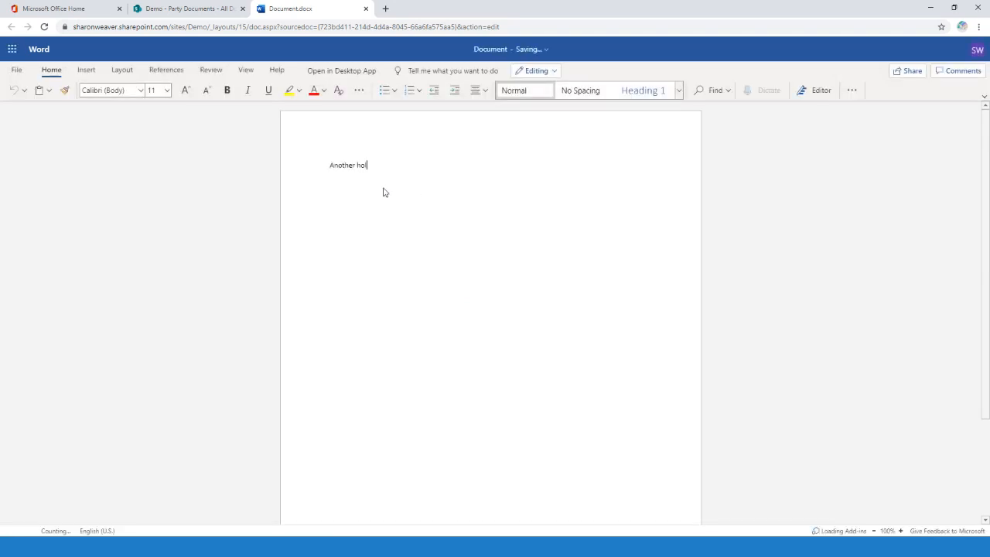
{"action": "type", "text": "iday party for "}
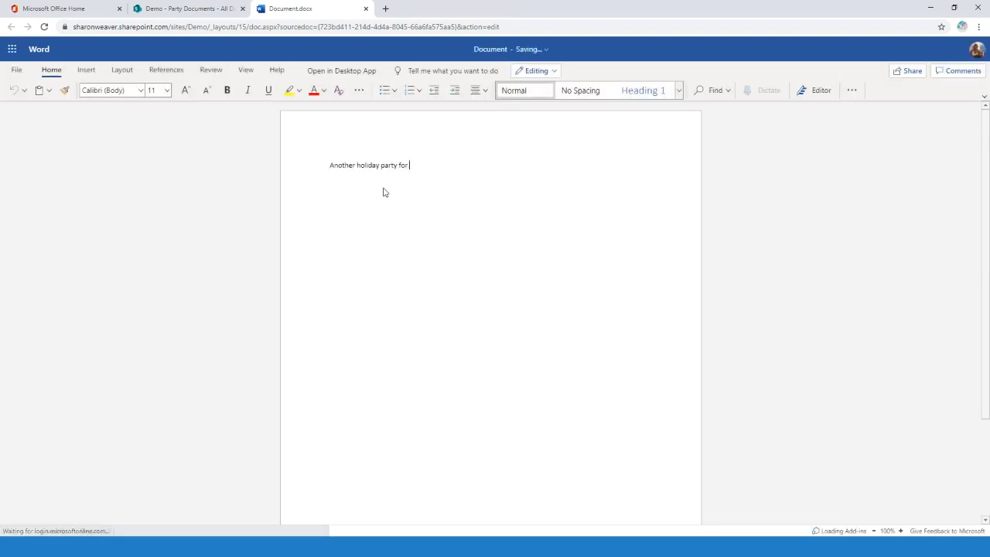
{"action": "type", "text": "Thanksgiving"}
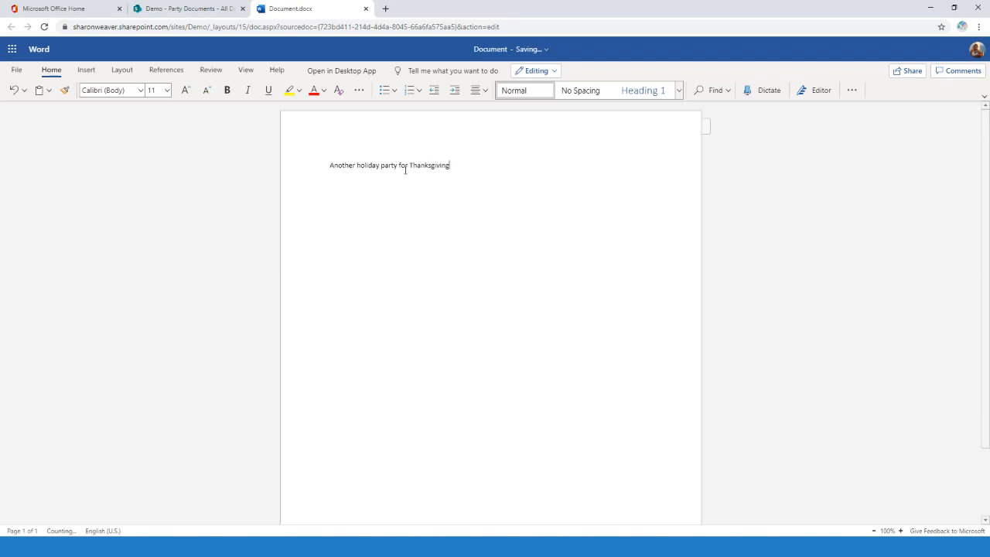
Step: Copy the document's text, rename the file "Another holiday party for Thanksgiving" with it, and close the document
{"action": "double_click", "coordinate": [413, 165]}
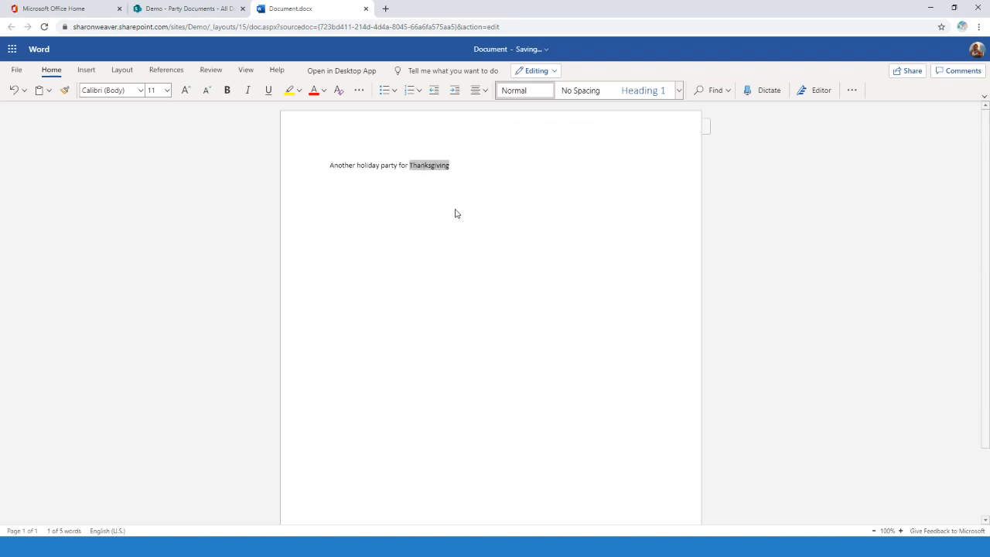
{"action": "left_click_drag", "start_coordinate": [456, 167], "coordinate": [328, 165]}
{"action": "key", "text": "ctrl+c"}
{"action": "left_click", "coordinate": [504, 49]}
{"action": "key", "text": "ctrl+v"}
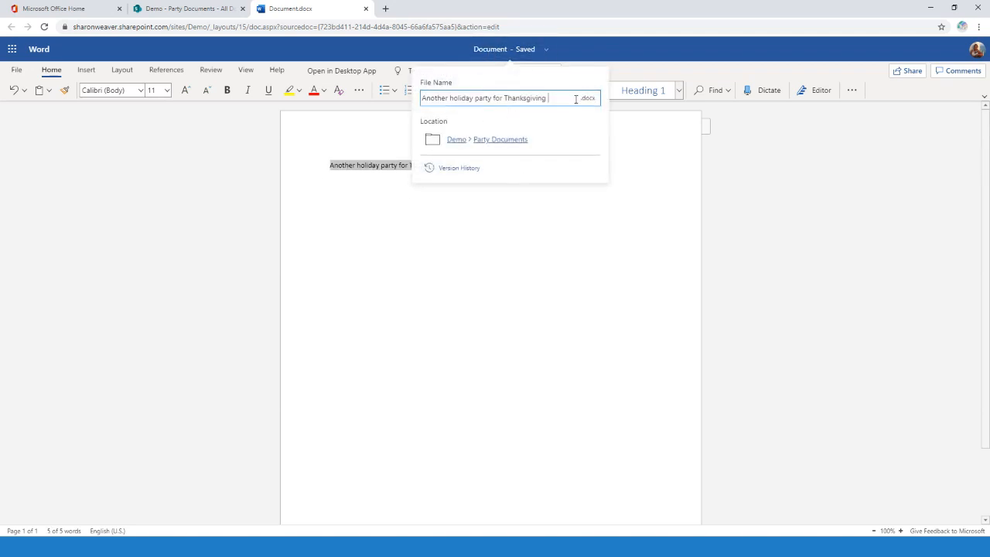
{"action": "key", "text": "Return"}
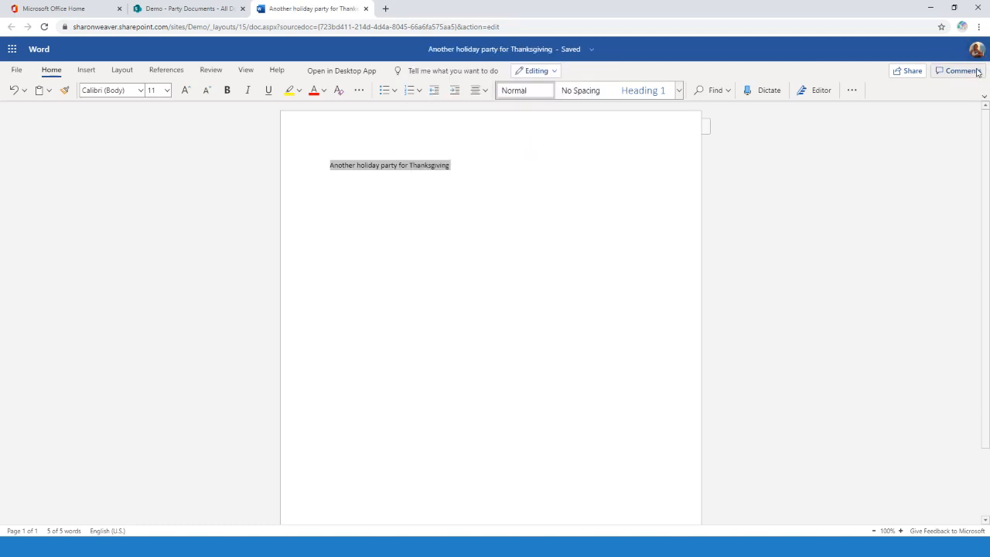
{"action": "left_click", "coordinate": [367, 9]}
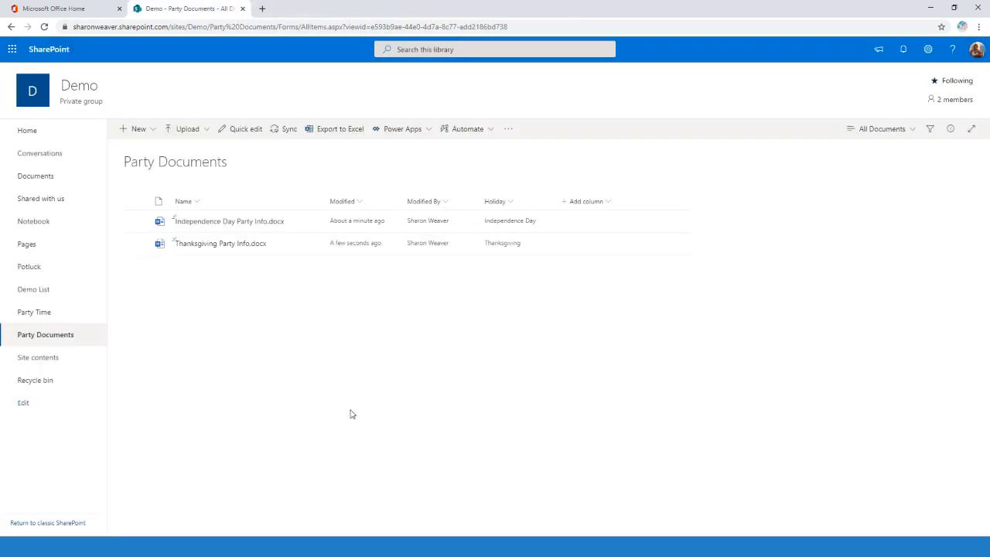
Step: Refresh the library and set the Holiday property of Another holiday party for Thanksgiving.docx to Thanksgiving
{"action": "left_click", "coordinate": [44, 26]}
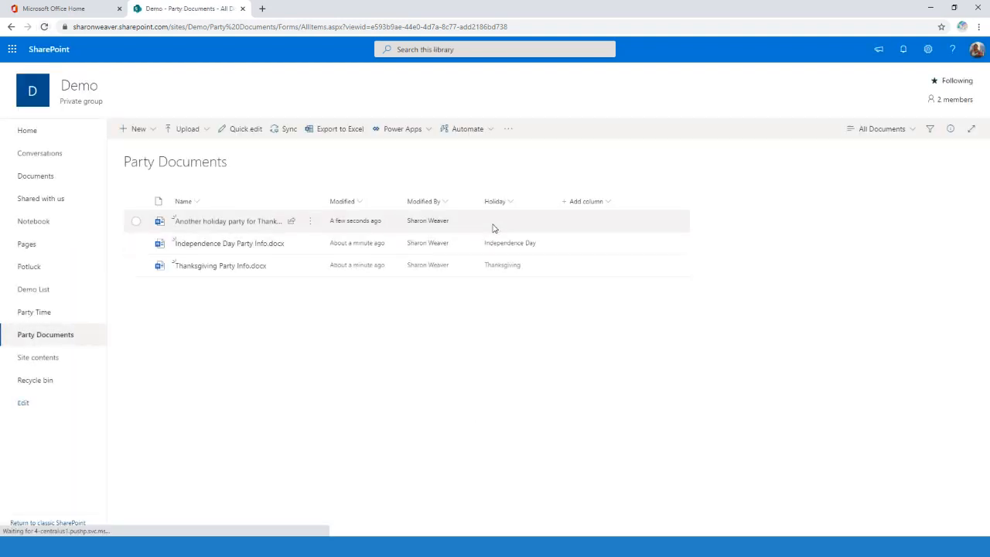
{"action": "left_click", "coordinate": [133, 222]}
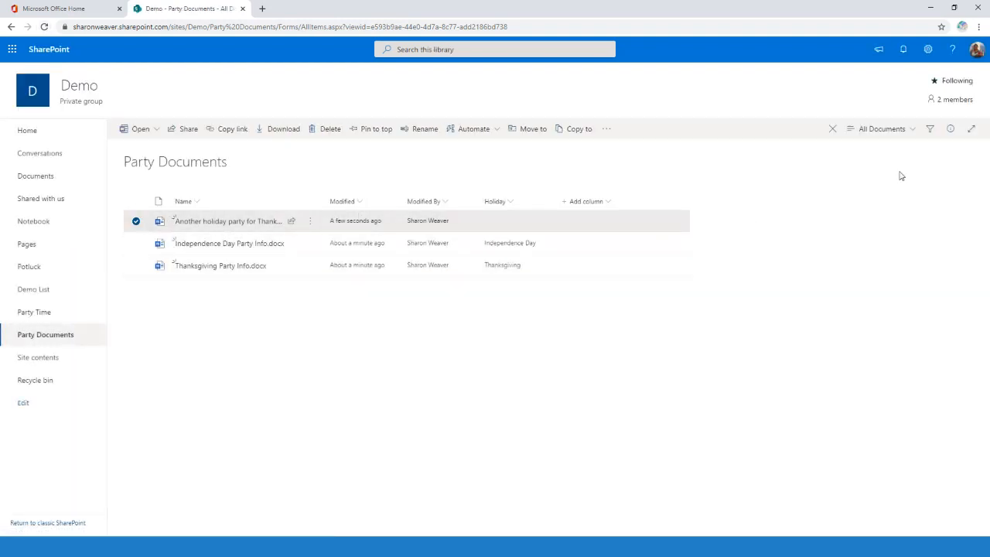
{"action": "left_click", "coordinate": [950, 128]}
{"action": "scroll", "coordinate": [905, 418], "scroll_direction": "down", "scroll_amount": 3}
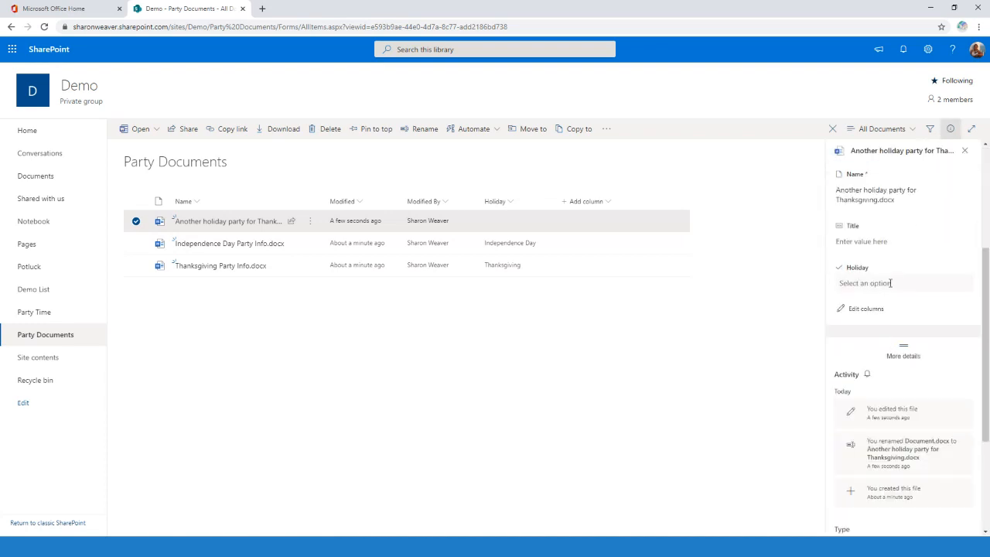
{"action": "left_click", "coordinate": [892, 283]}
{"action": "left_click", "coordinate": [894, 352]}
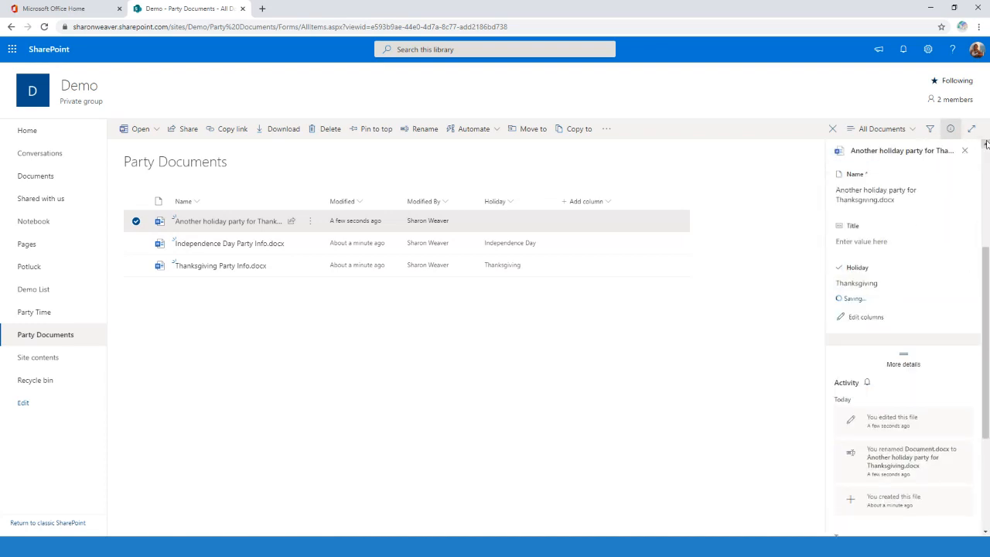
{"action": "left_click", "coordinate": [736, 421]}
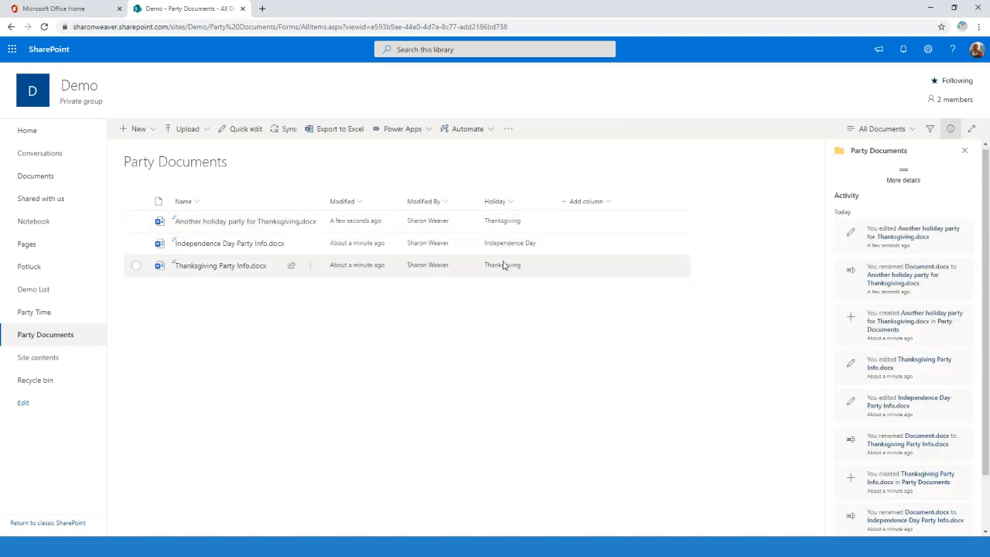
Step: Group the Party Documents library by the Holiday column, then remove the grouping
{"action": "left_click", "coordinate": [510, 207]}
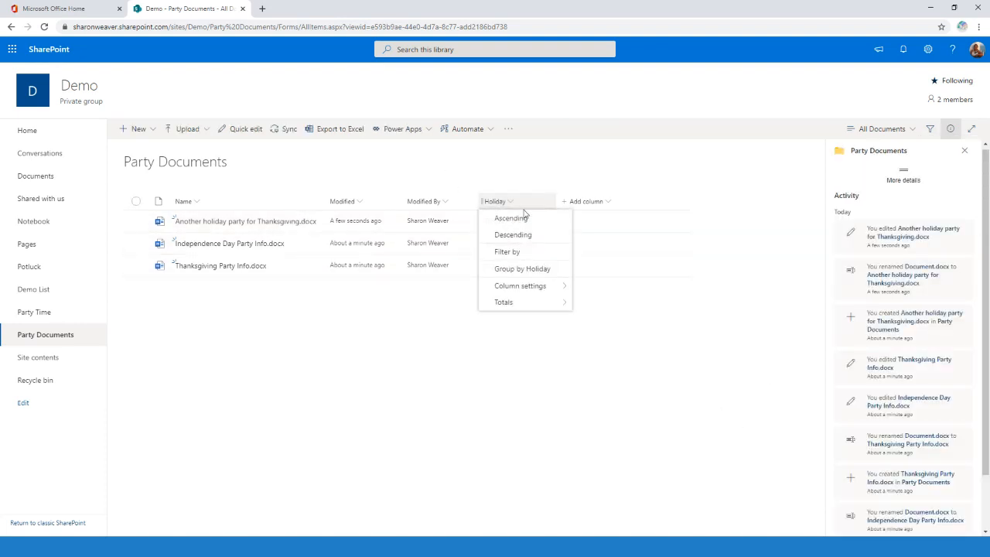
{"action": "left_click", "coordinate": [519, 267]}
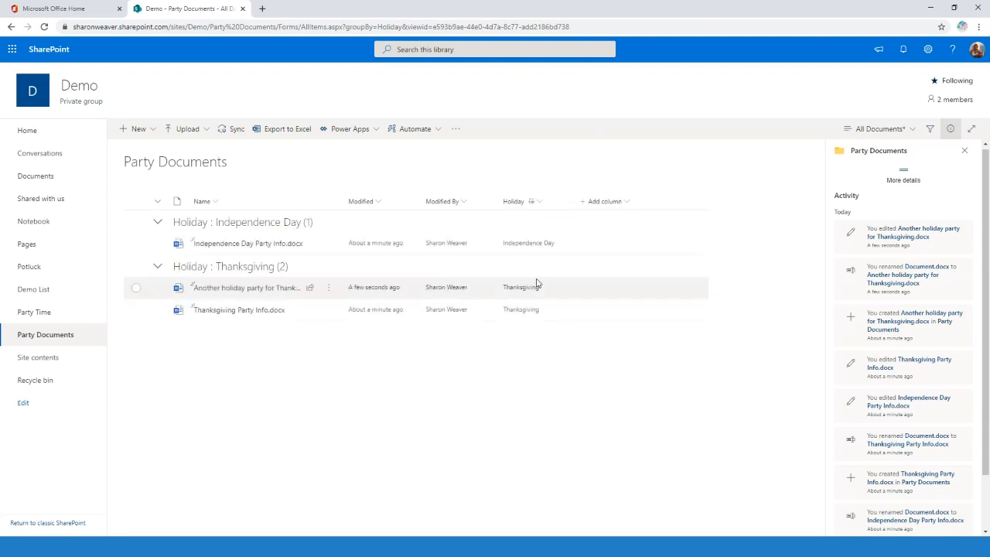
{"action": "left_click", "coordinate": [544, 201]}
{"action": "left_click", "coordinate": [535, 269]}
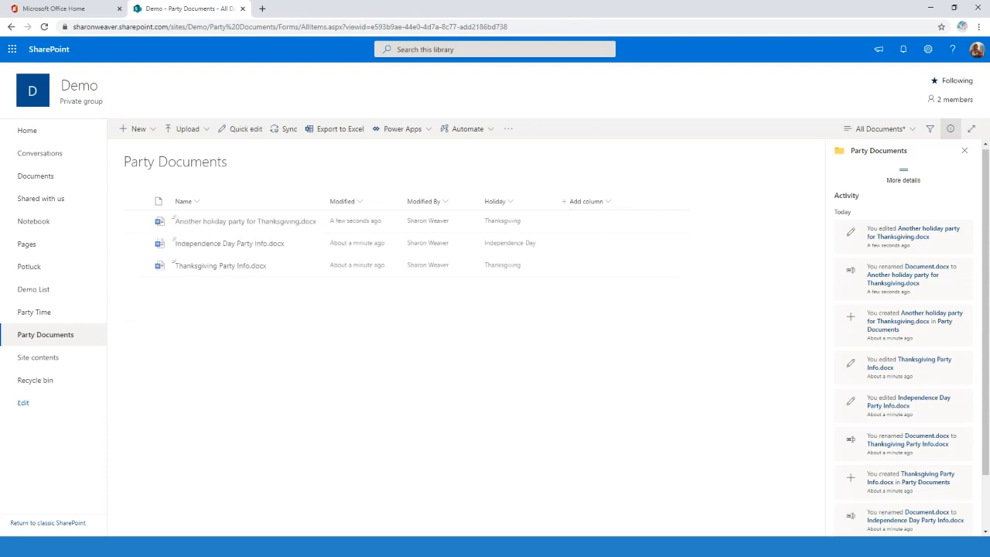
Step: Filter the Holiday column to show only Independence Day documents and close the library's details pane
{"action": "left_click", "coordinate": [514, 201]}
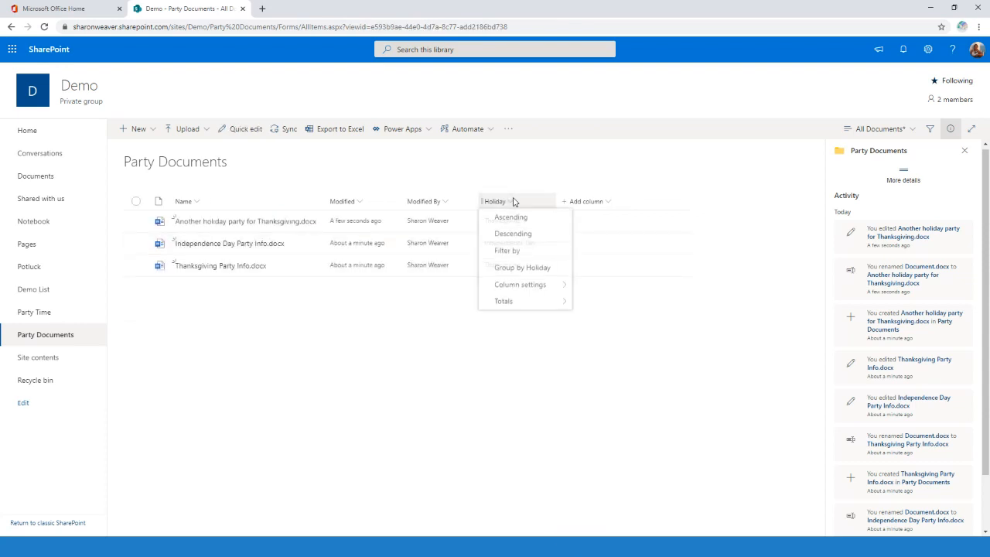
{"action": "left_click", "coordinate": [525, 252]}
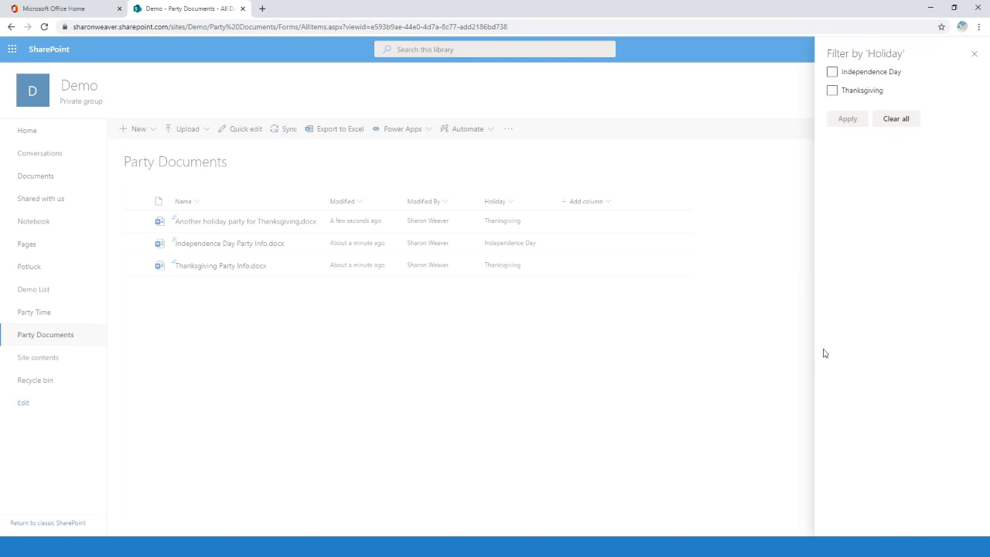
{"action": "left_click", "coordinate": [835, 94]}
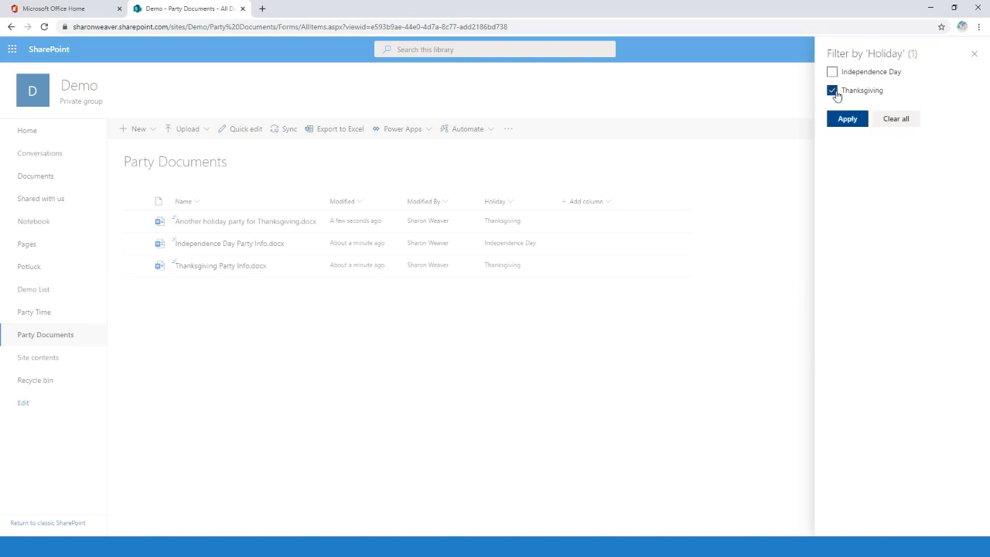
{"action": "left_click", "coordinate": [833, 92]}
{"action": "left_click", "coordinate": [833, 71]}
{"action": "left_click", "coordinate": [848, 118]}
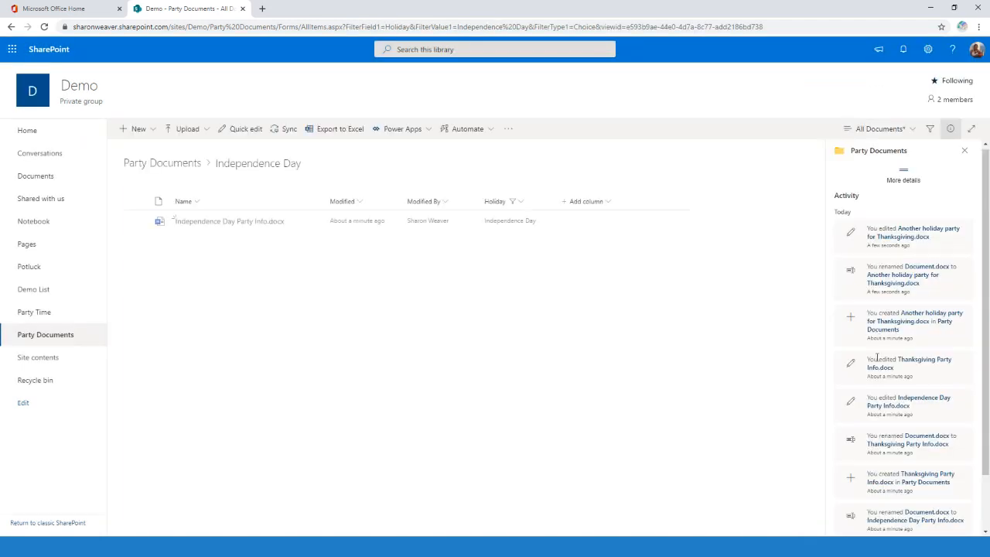
{"action": "left_click", "coordinate": [950, 130]}
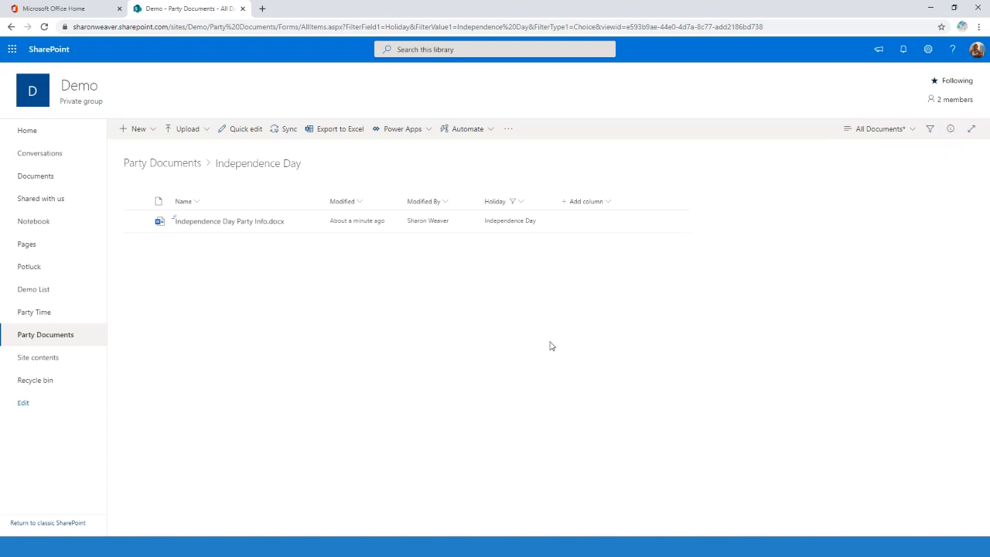
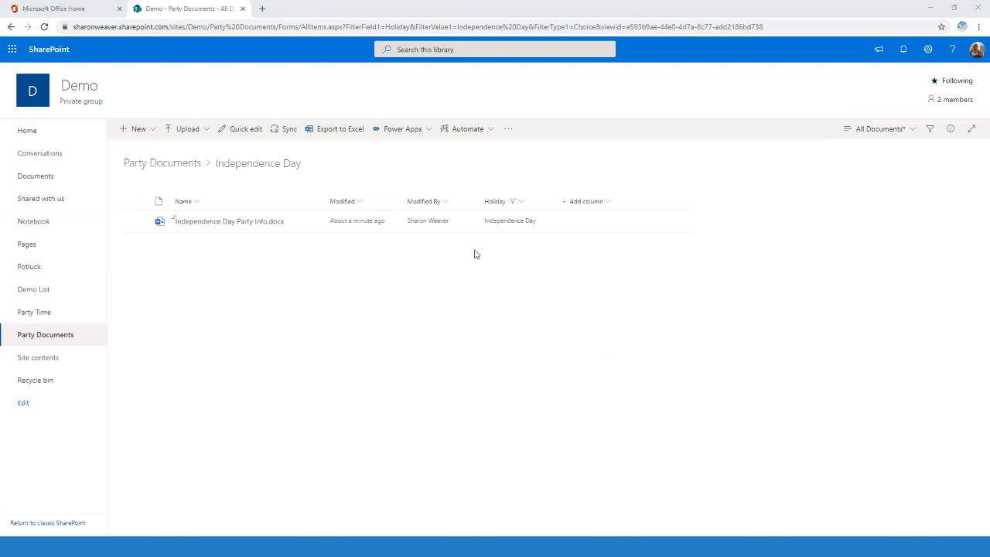
{"action": "left_click", "coordinate": [524, 202]}
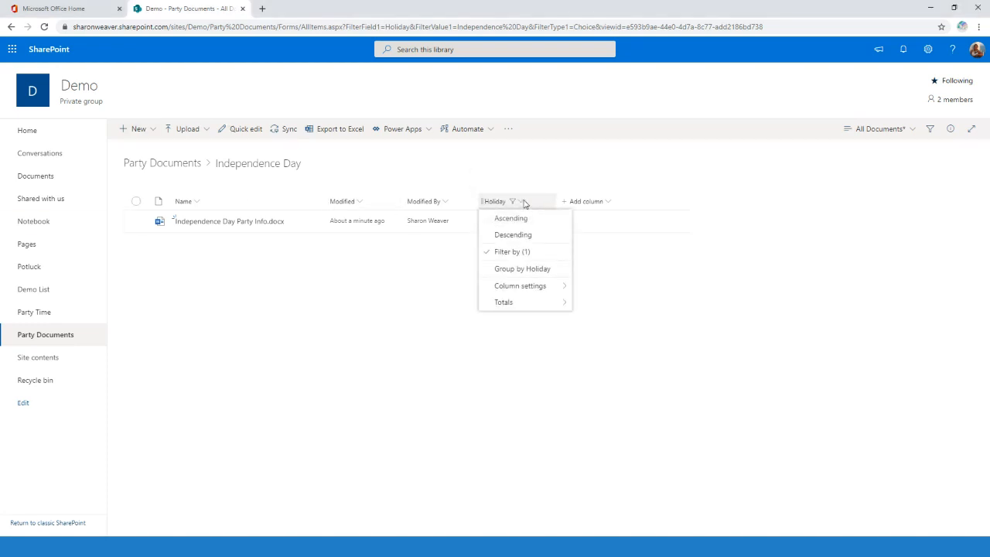
{"action": "left_click", "coordinate": [506, 253]}
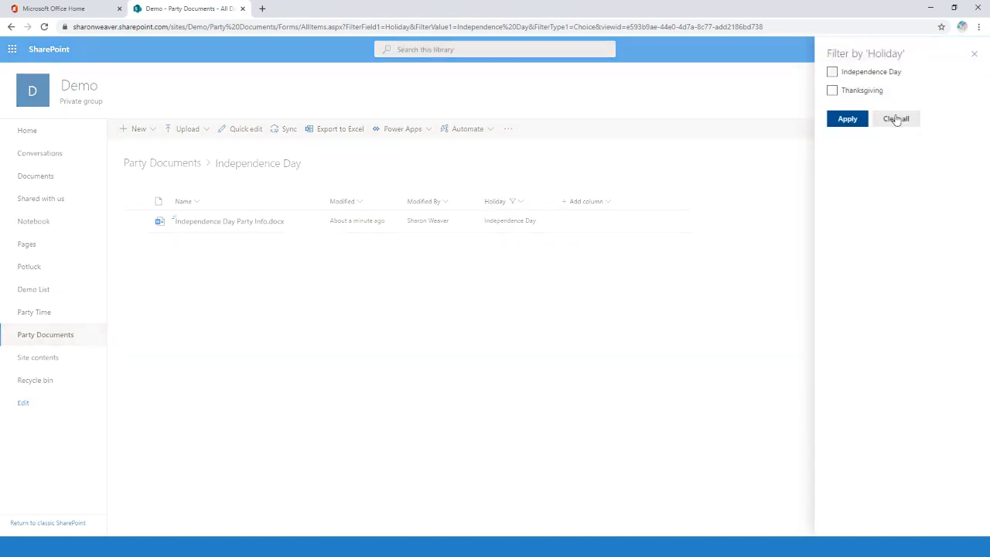
{"action": "left_click", "coordinate": [973, 54]}
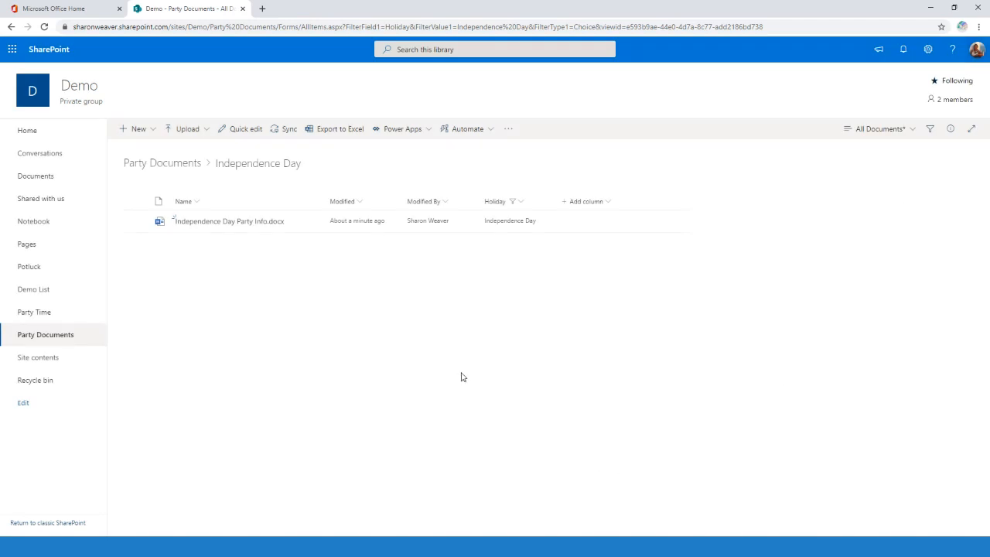
Step: Refresh the library, clear all selections in the Holiday column filter, and apply the change
{"action": "left_click", "coordinate": [44, 26]}
{"action": "left_click", "coordinate": [523, 207]}
{"action": "left_click", "coordinate": [517, 252]}
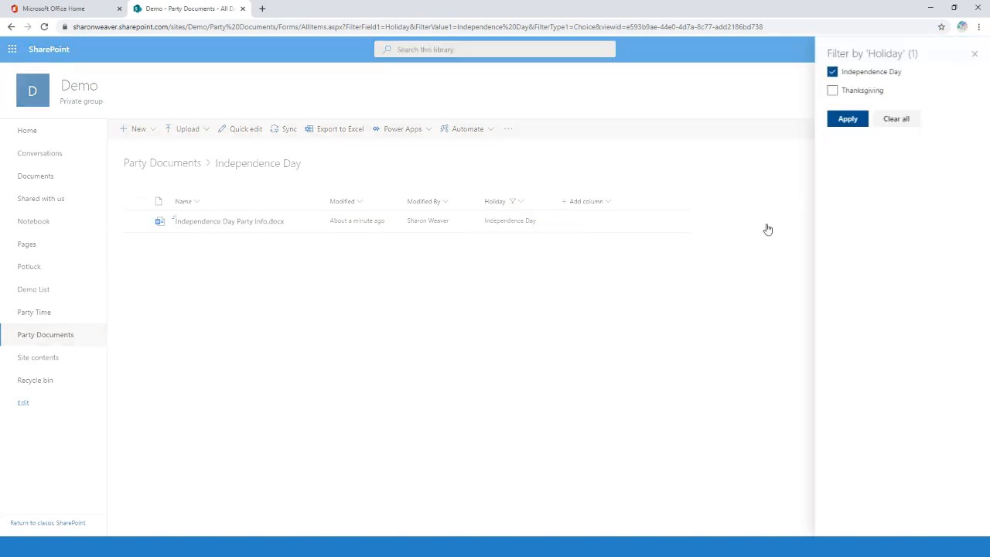
{"action": "left_click", "coordinate": [901, 122]}
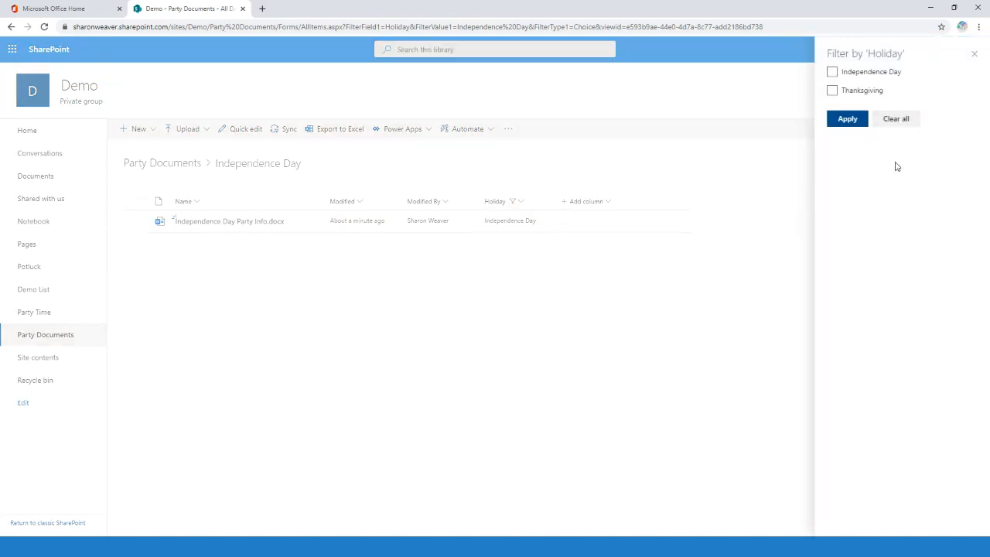
{"action": "left_click", "coordinate": [846, 122]}
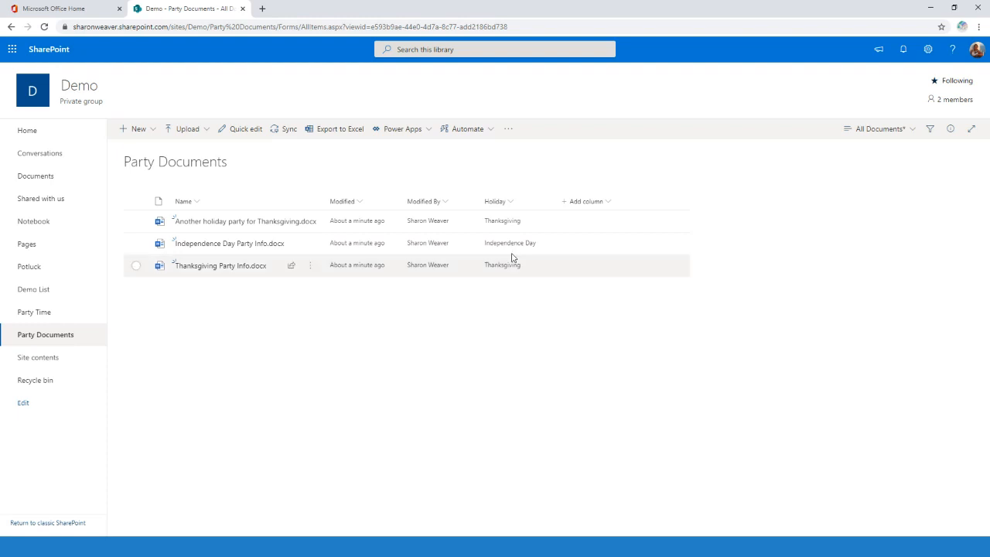
{"action": "left_click", "coordinate": [502, 202]}
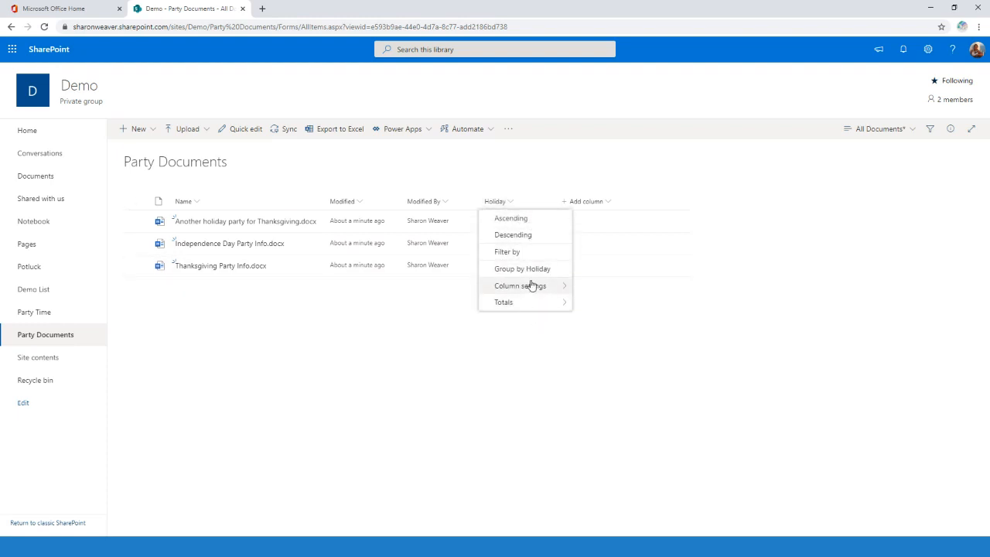
{"action": "left_click", "coordinate": [526, 406]}
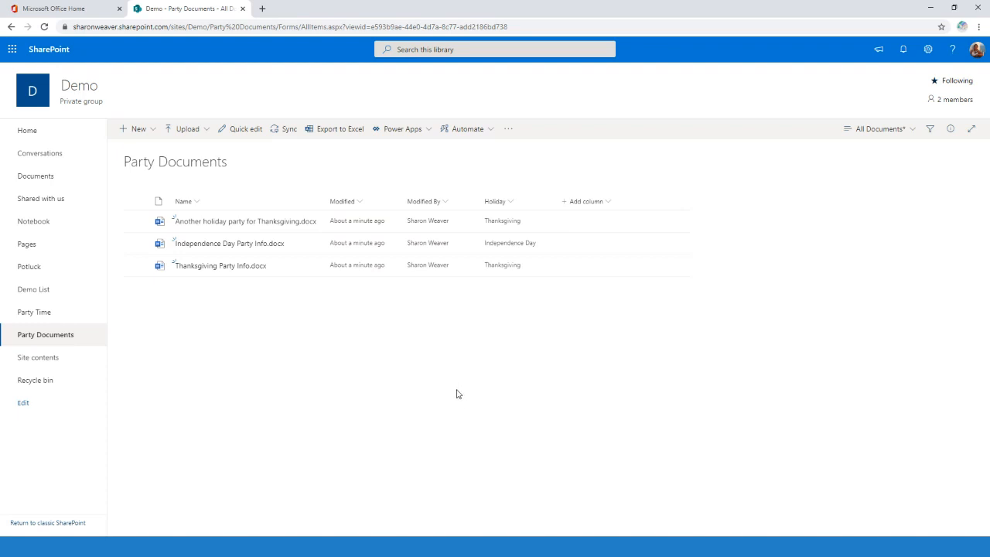
{"action": "left_click", "coordinate": [917, 129]}
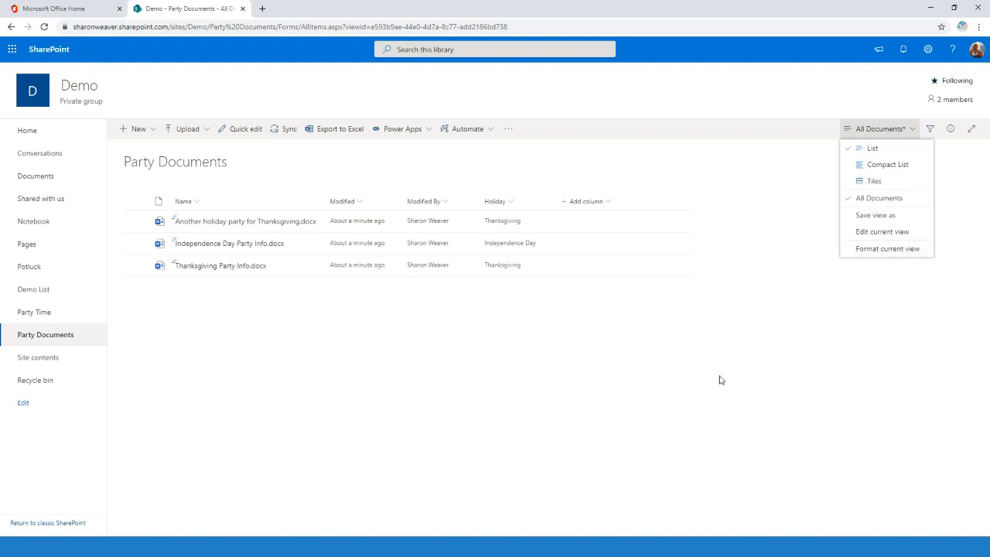
{"action": "left_click", "coordinate": [651, 410]}
Step: Group the Party Documents library by Holiday and save the grouping as a public view named GroupByHoliday
{"action": "left_click", "coordinate": [510, 203]}
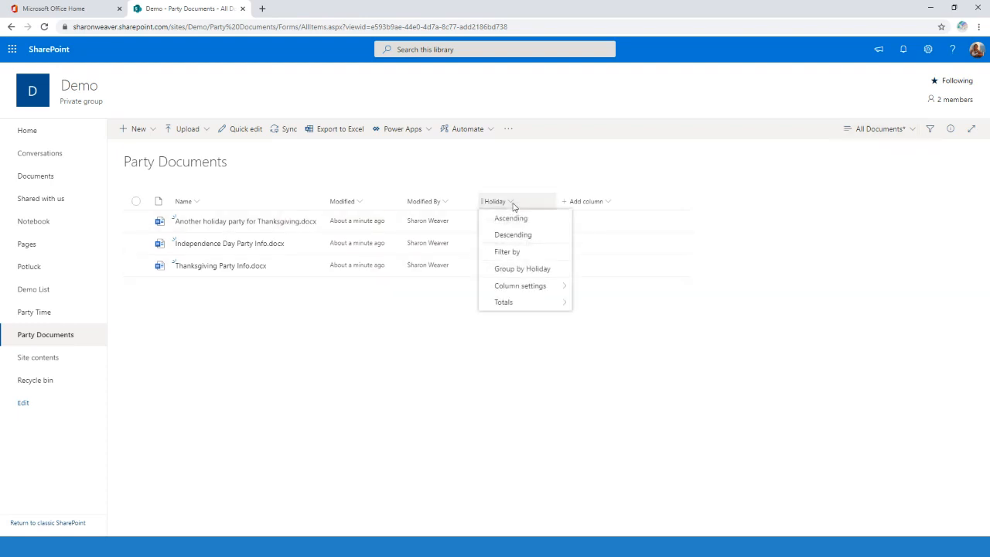
{"action": "left_click", "coordinate": [526, 269]}
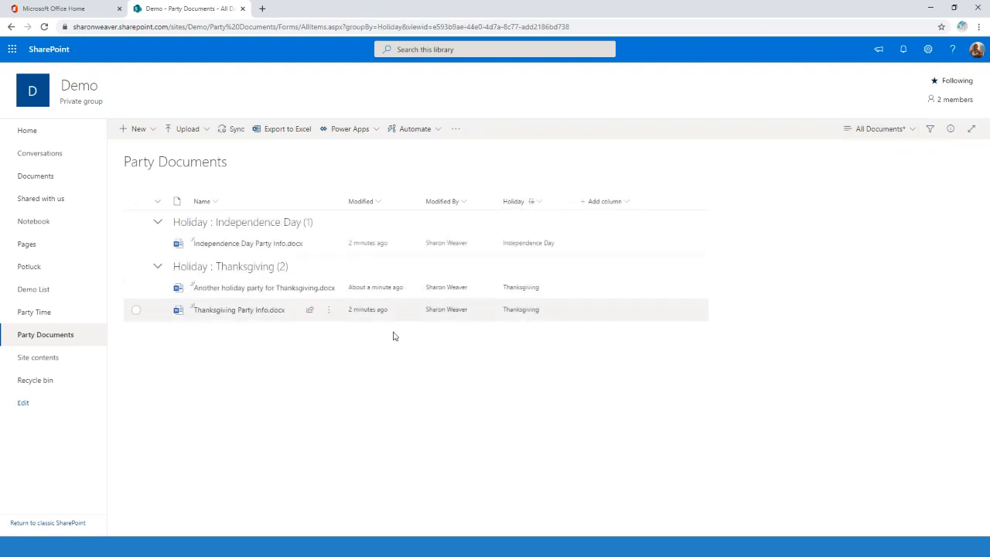
{"action": "left_click", "coordinate": [897, 130]}
{"action": "left_click", "coordinate": [887, 218]}
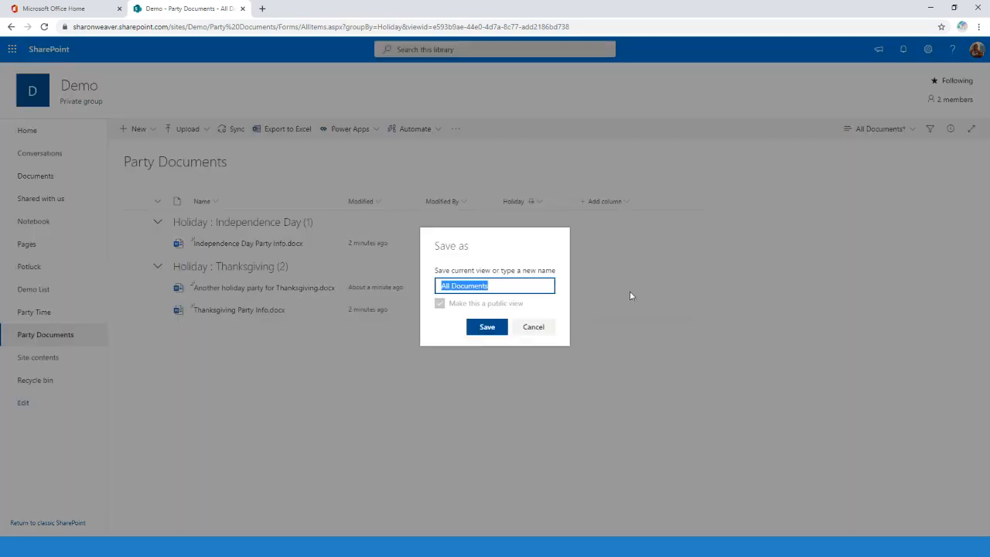
{"action": "type", "text": "Group"}
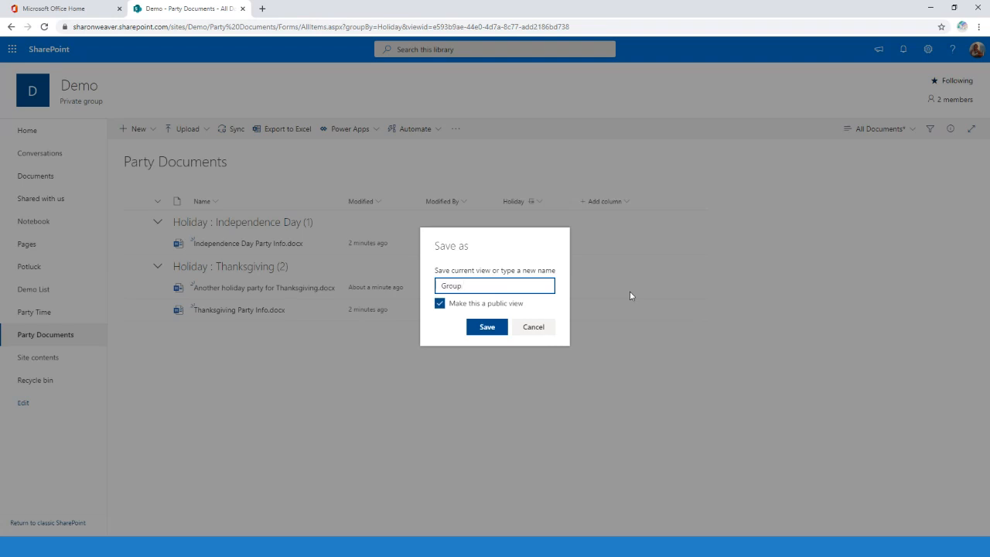
{"action": "type", "text": "ByHoliday"}
{"action": "left_click", "coordinate": [486, 326]}
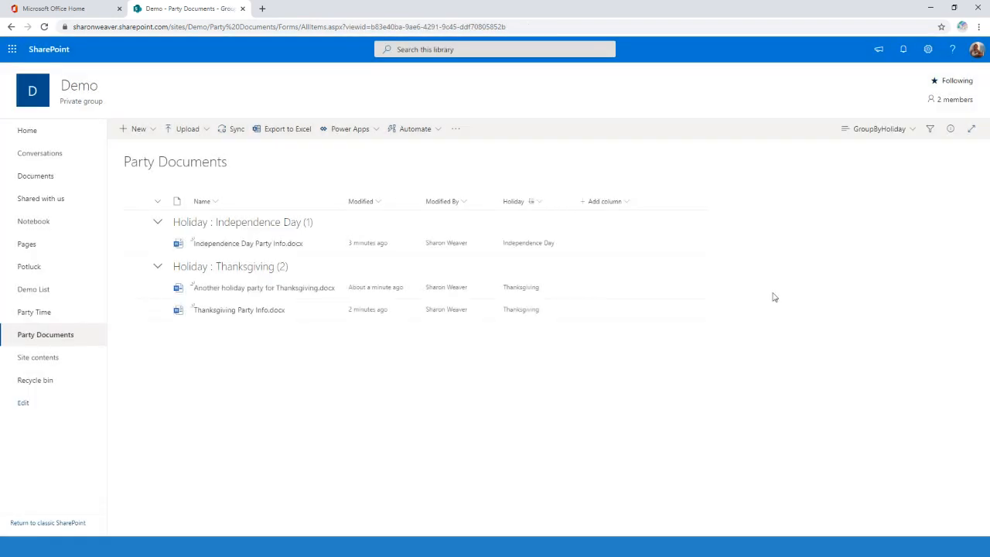
Step: Switch the library between the All Documents and GroupByHoliday views to compare them, ending on All Documents
{"action": "left_click", "coordinate": [901, 130]}
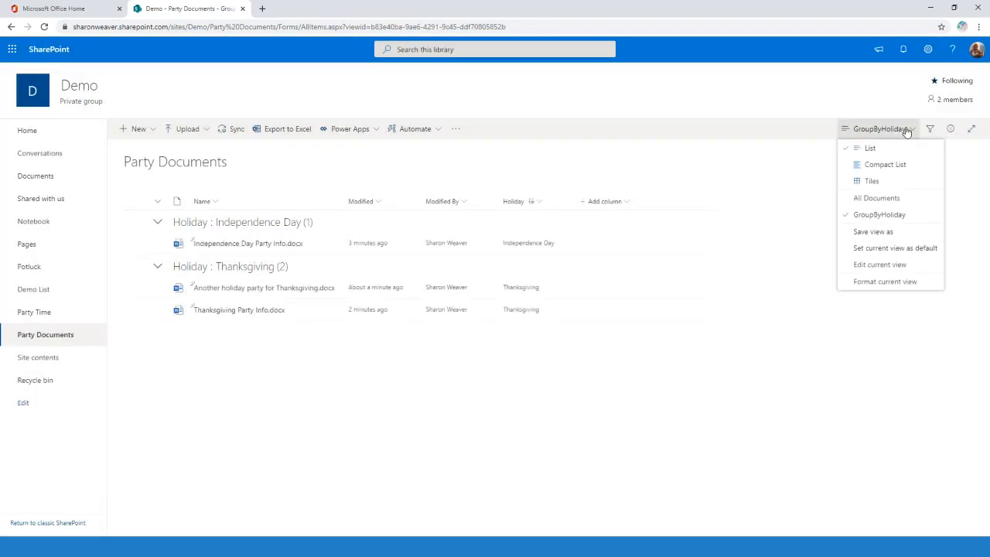
{"action": "left_click", "coordinate": [891, 198]}
{"action": "left_click", "coordinate": [520, 203]}
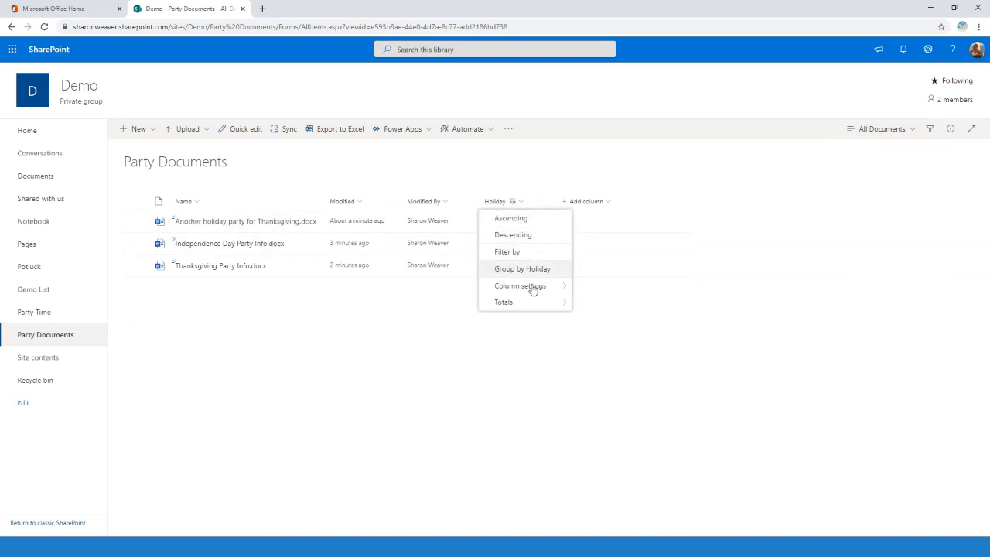
{"action": "left_click", "coordinate": [518, 395]}
{"action": "left_click", "coordinate": [893, 128]}
{"action": "left_click", "coordinate": [881, 215]}
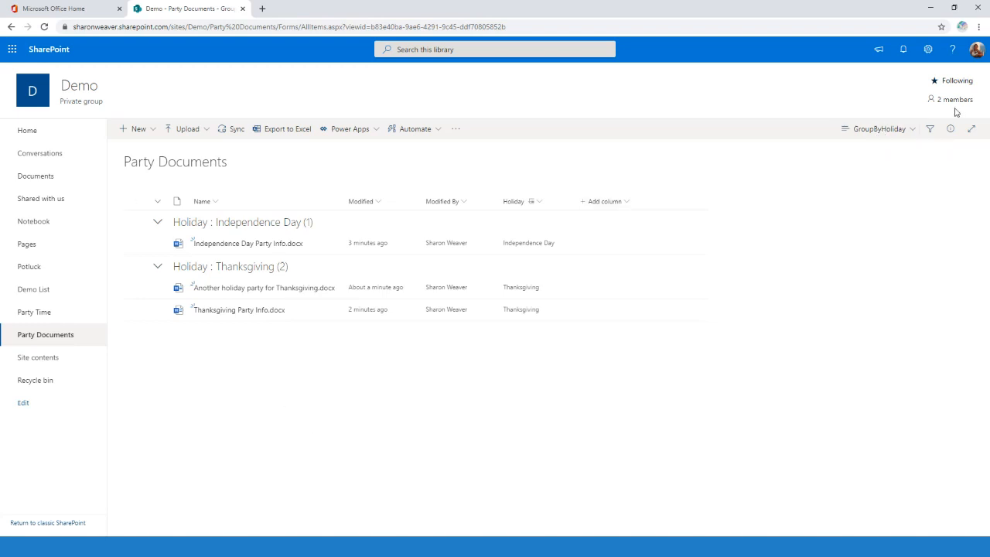
{"action": "left_click", "coordinate": [889, 128]}
{"action": "left_click", "coordinate": [890, 197]}
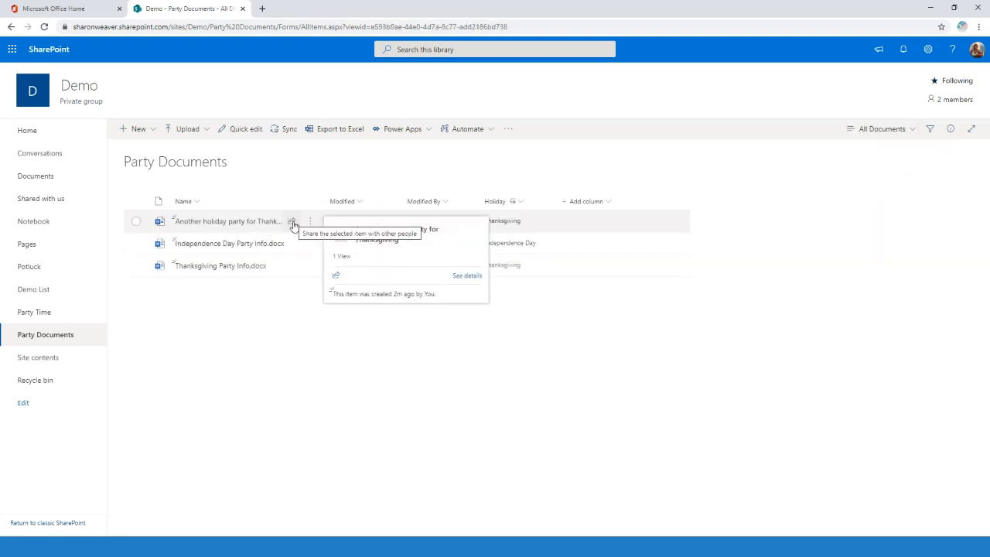
Step: Review the sharing link audiences for Another holiday party for Thanksgiving.docx: existing access, specific people, and people in the organization
{"action": "left_click", "coordinate": [136, 222]}
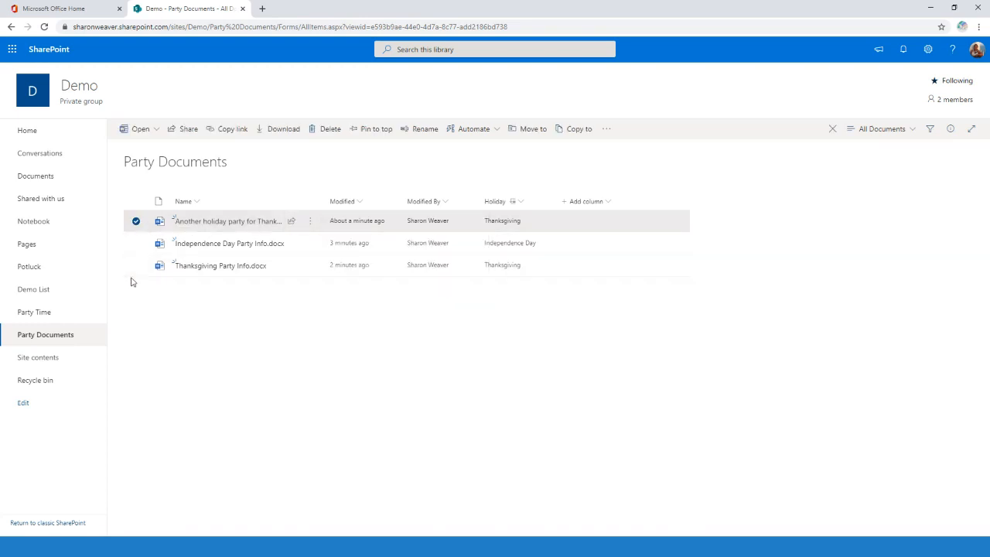
{"action": "left_click", "coordinate": [180, 135]}
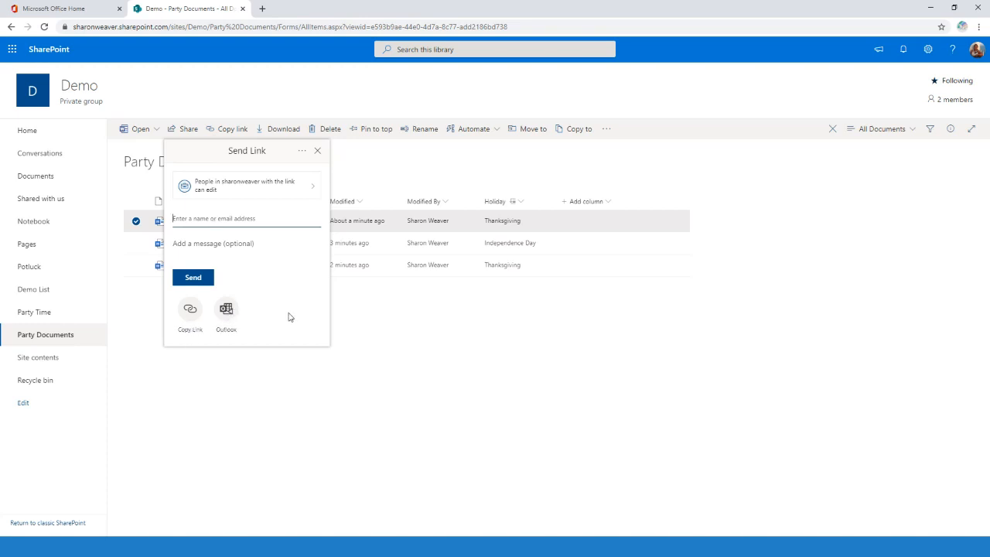
{"action": "left_click", "coordinate": [281, 188]}
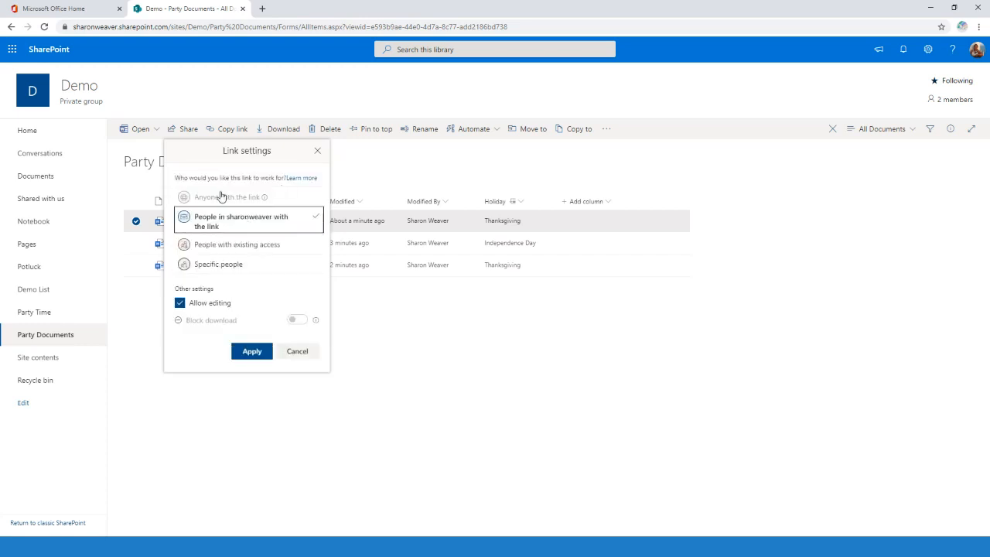
{"action": "left_click", "coordinate": [226, 248]}
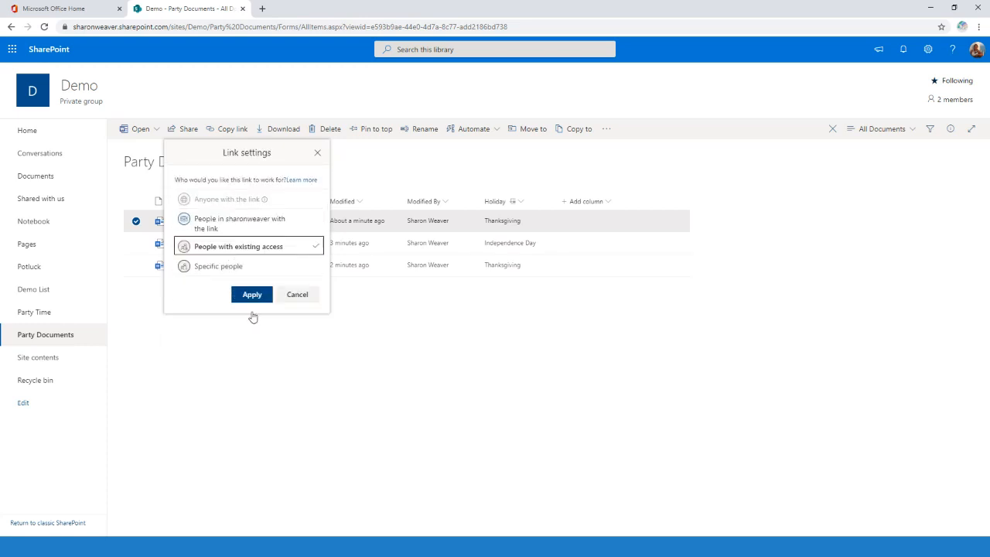
{"action": "left_click", "coordinate": [219, 268]}
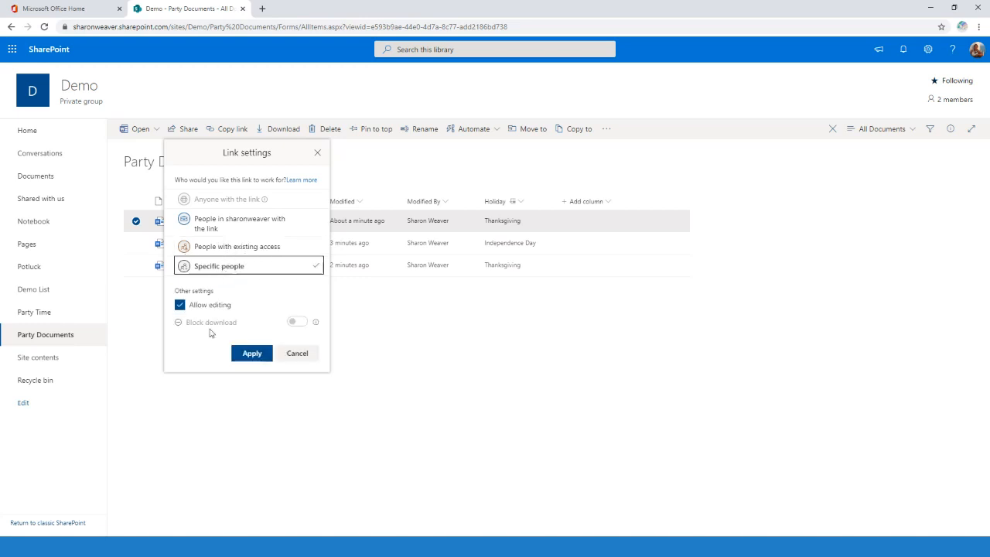
{"action": "left_click", "coordinate": [236, 221]}
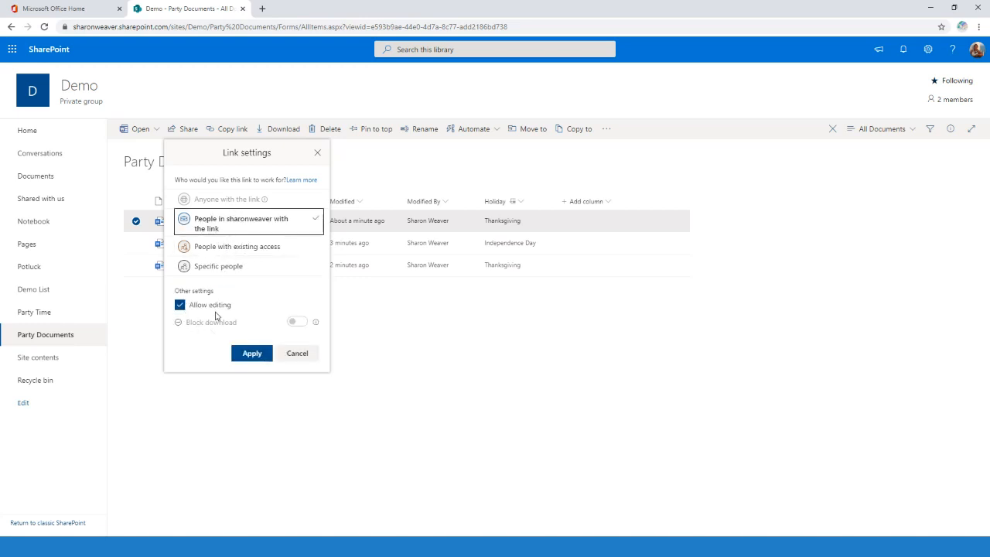
Step: Try disallowing editing and blocking download for the sharing link, restore both settings, and close the link settings without applying
{"action": "left_click", "coordinate": [179, 305]}
{"action": "left_click", "coordinate": [182, 305]}
{"action": "left_click", "coordinate": [182, 308]}
{"action": "left_click", "coordinate": [307, 323]}
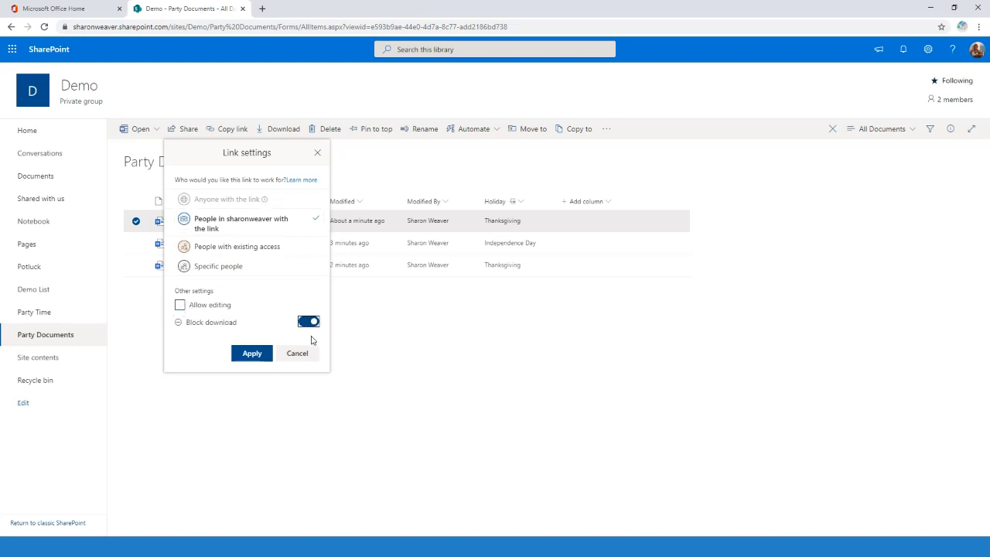
{"action": "left_click", "coordinate": [309, 321]}
{"action": "left_click", "coordinate": [180, 305]}
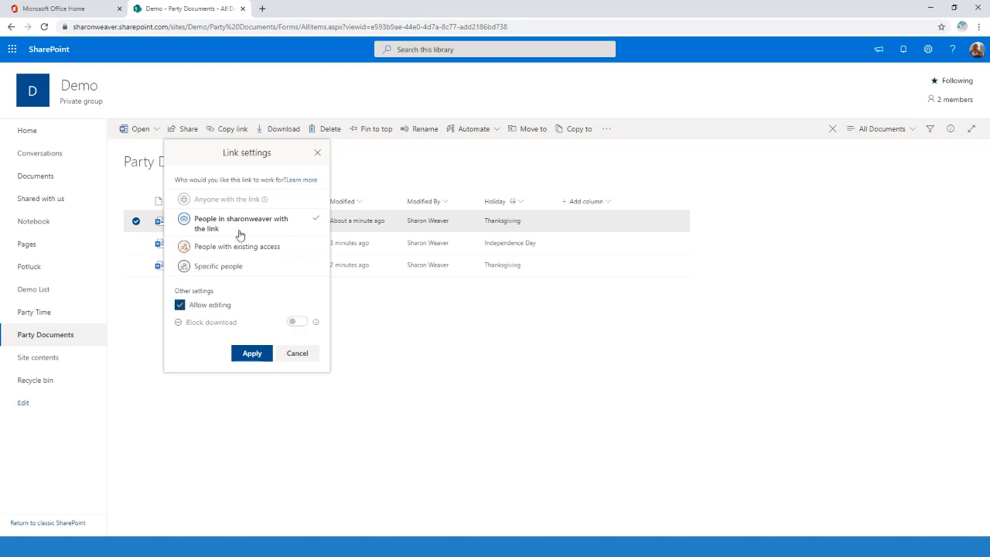
{"action": "left_click", "coordinate": [316, 154]}
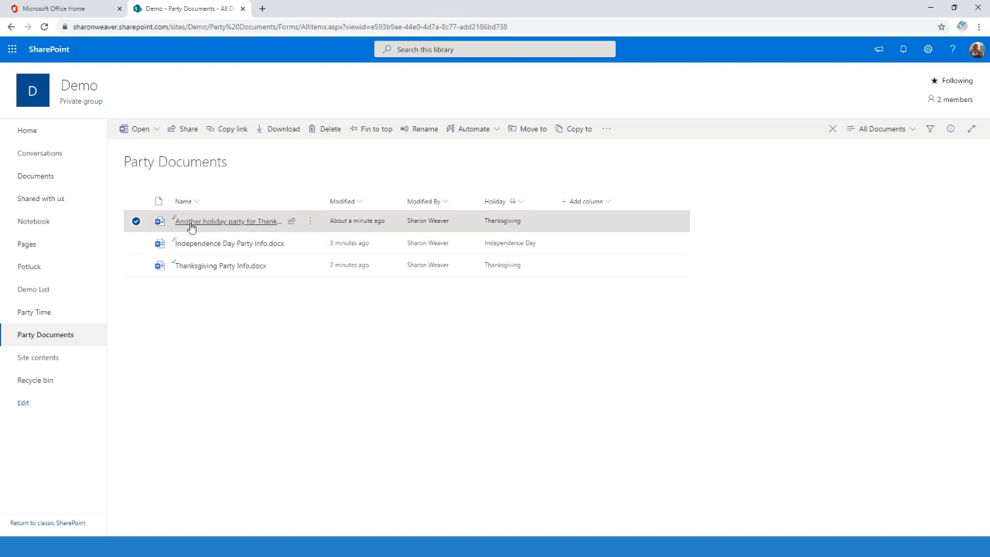
Step: Open Another holiday party for Thanksgiving.docx in the browser to view it, then close the document
{"action": "mouse_move", "coordinate": [218, 227]}
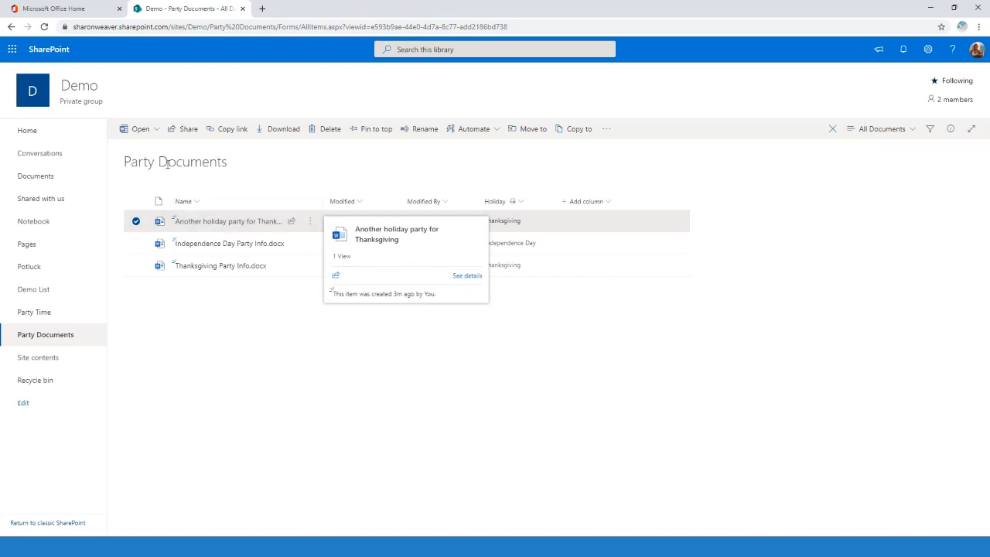
{"action": "left_click", "coordinate": [156, 128]}
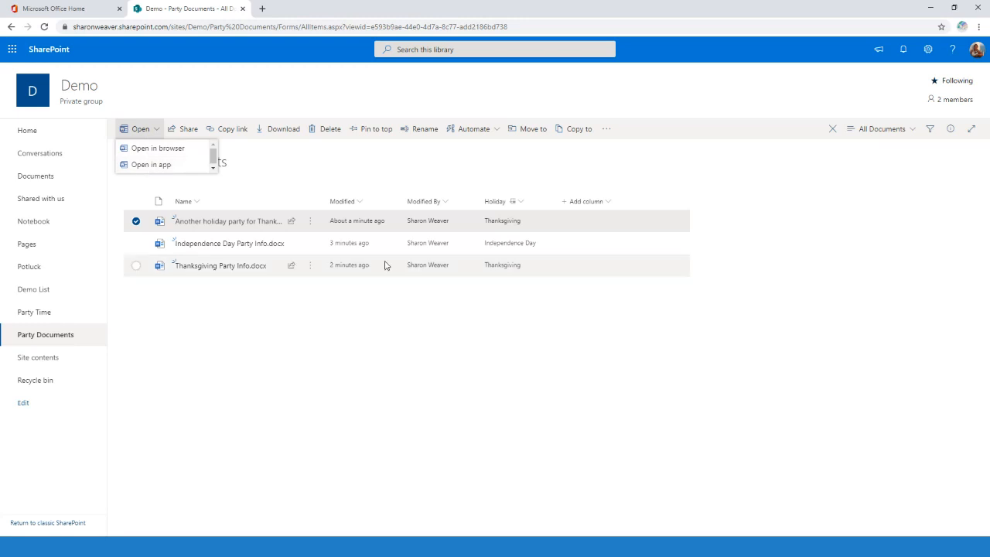
{"action": "left_click", "coordinate": [311, 221]}
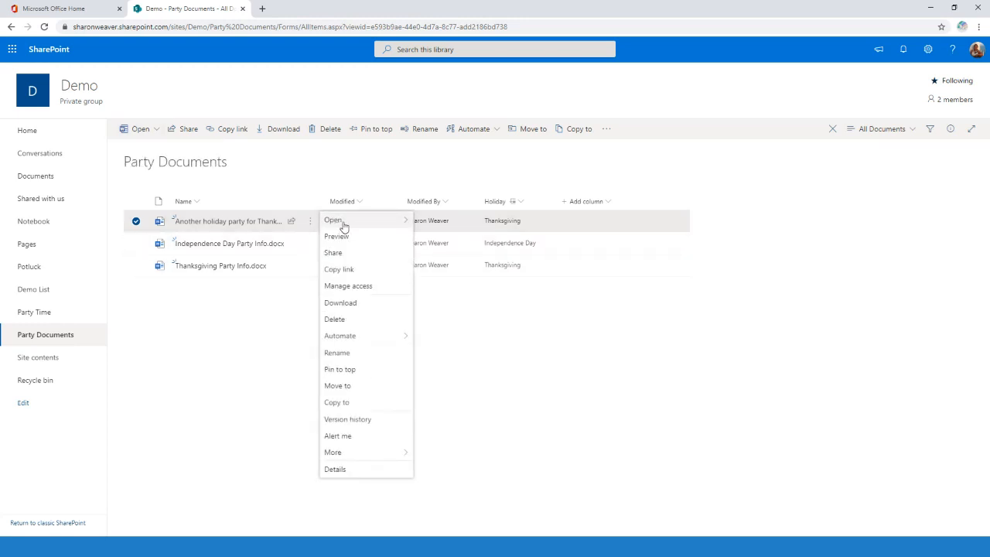
{"action": "mouse_move", "coordinate": [364, 221]}
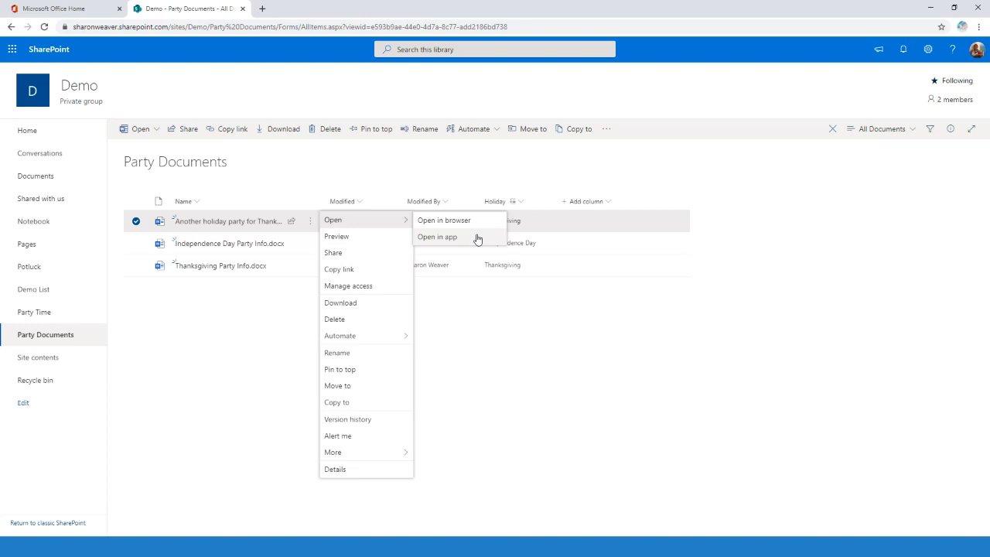
{"action": "left_click", "coordinate": [463, 221]}
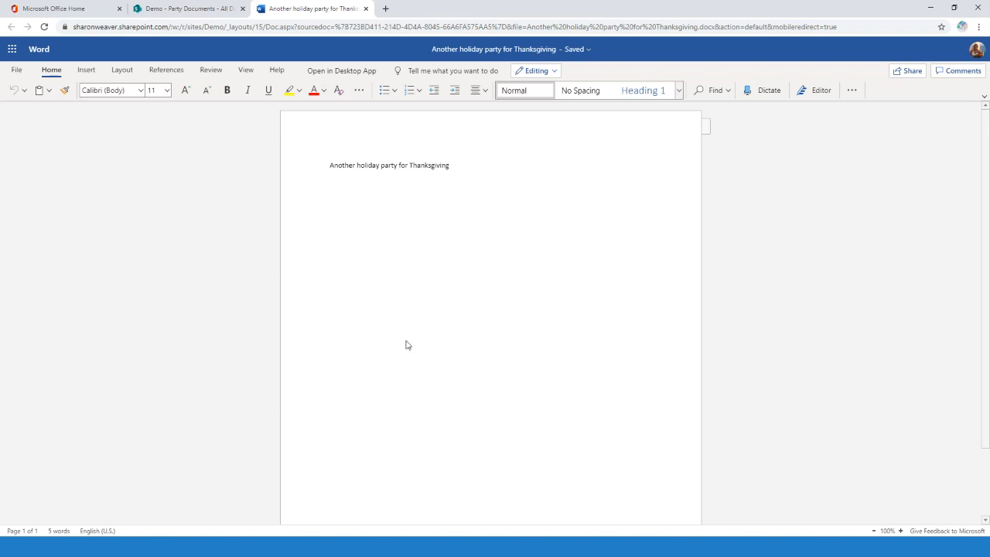
{"action": "left_click", "coordinate": [366, 9]}
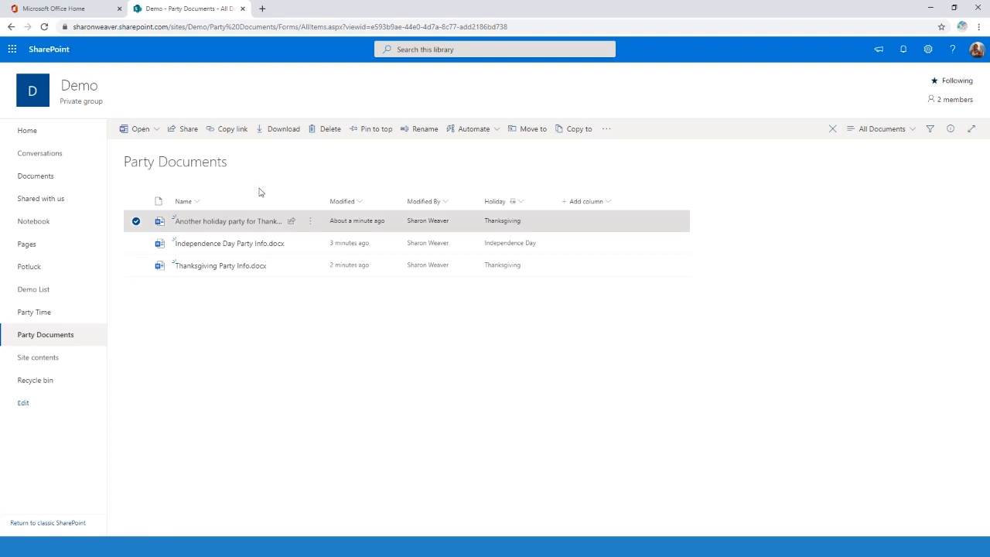
Step: Close the Party Documents library, open OneDrive from the Office 365 home page, and dismiss the shared library tip
{"action": "left_click", "coordinate": [242, 9]}
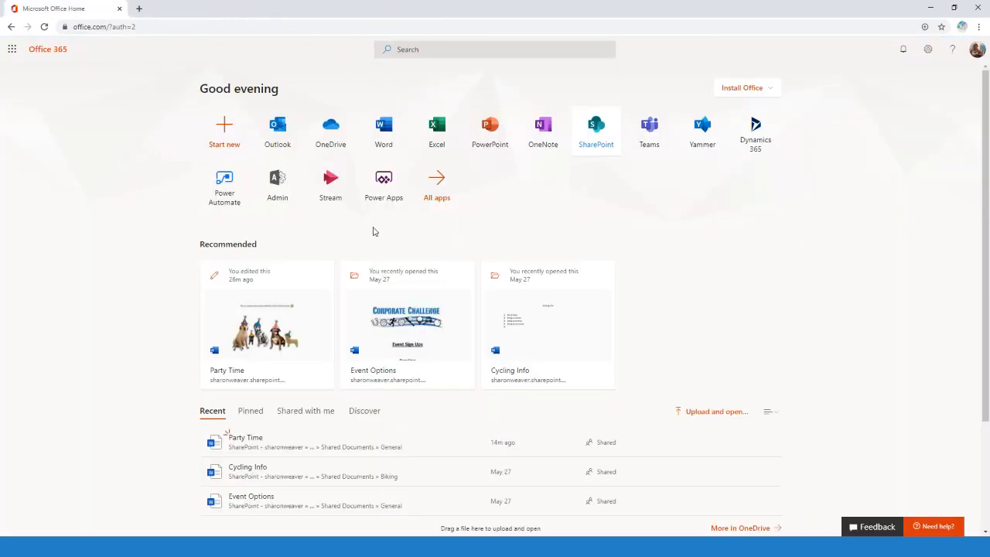
{"action": "left_click", "coordinate": [339, 130]}
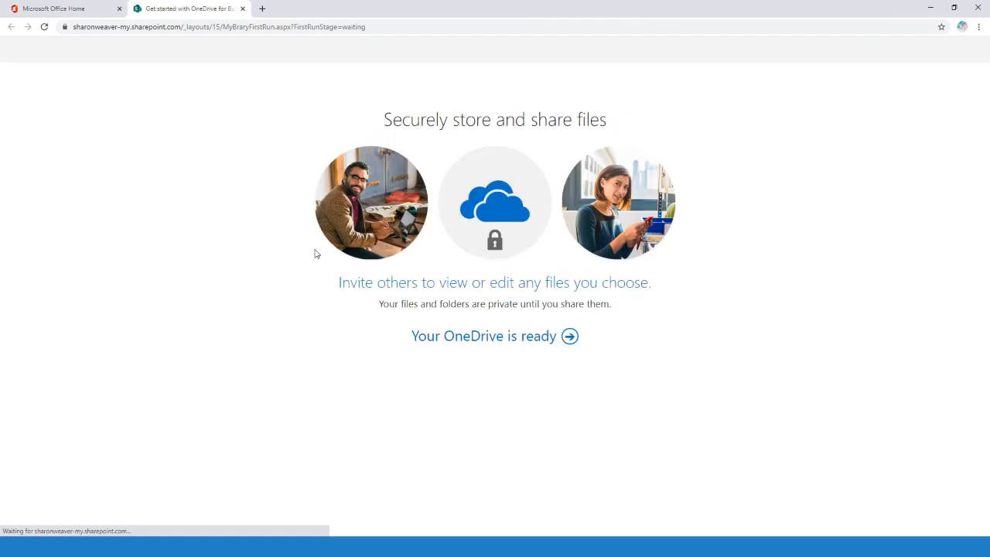
{"action": "left_click", "coordinate": [546, 338]}
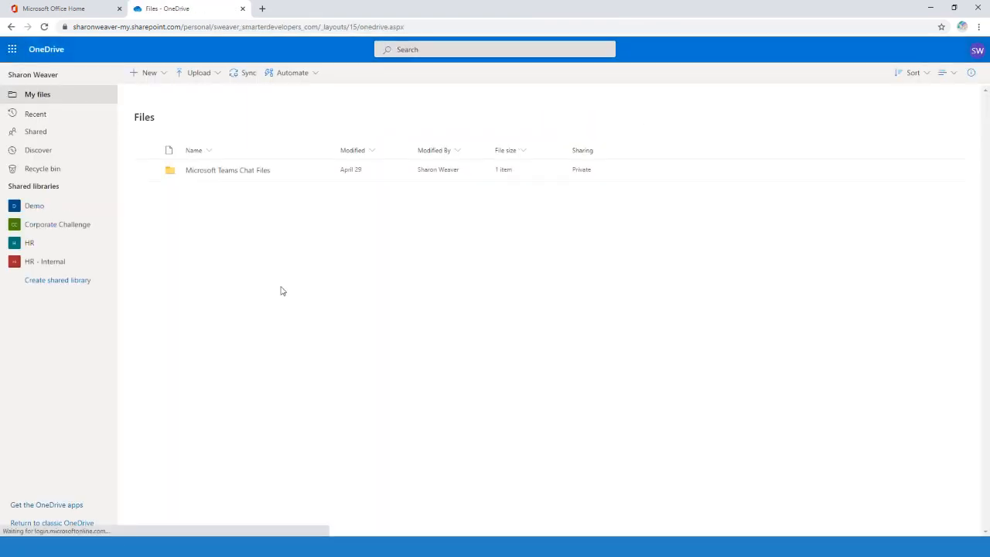
{"action": "left_click", "coordinate": [223, 99]}
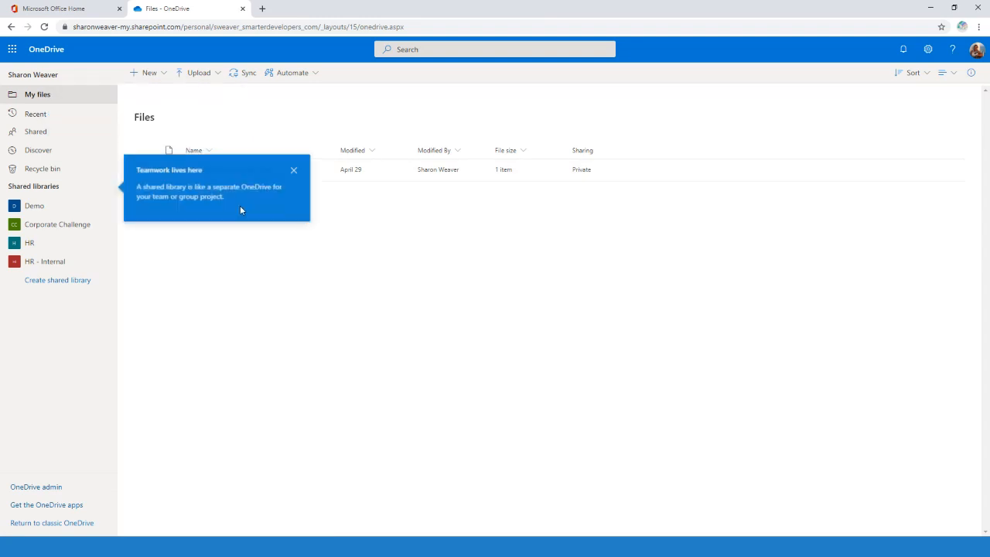
{"action": "left_click", "coordinate": [294, 170]}
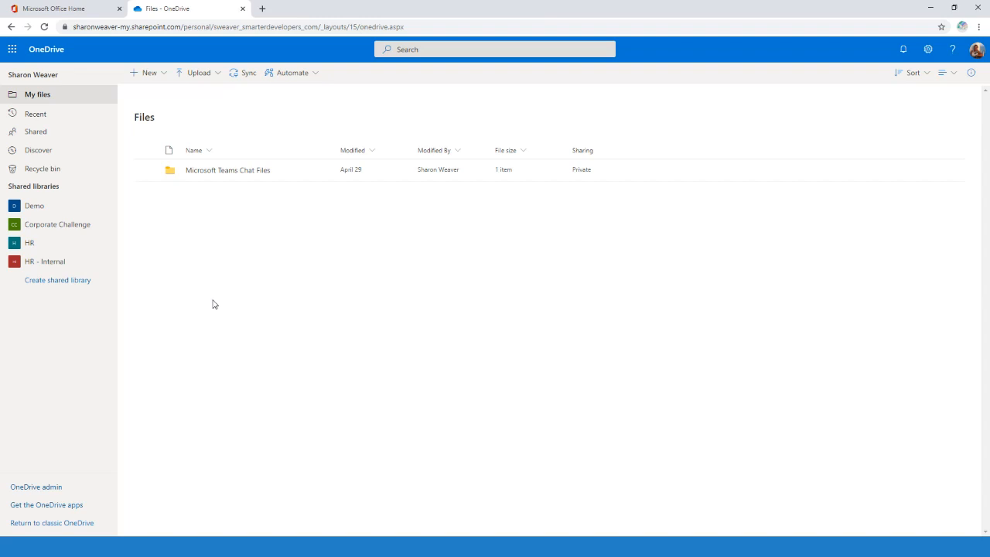
Step: Open SharePoint from the Office home page and go to the Demo site's Party Documents library
{"action": "left_click", "coordinate": [77, 10]}
{"action": "left_click", "coordinate": [606, 145]}
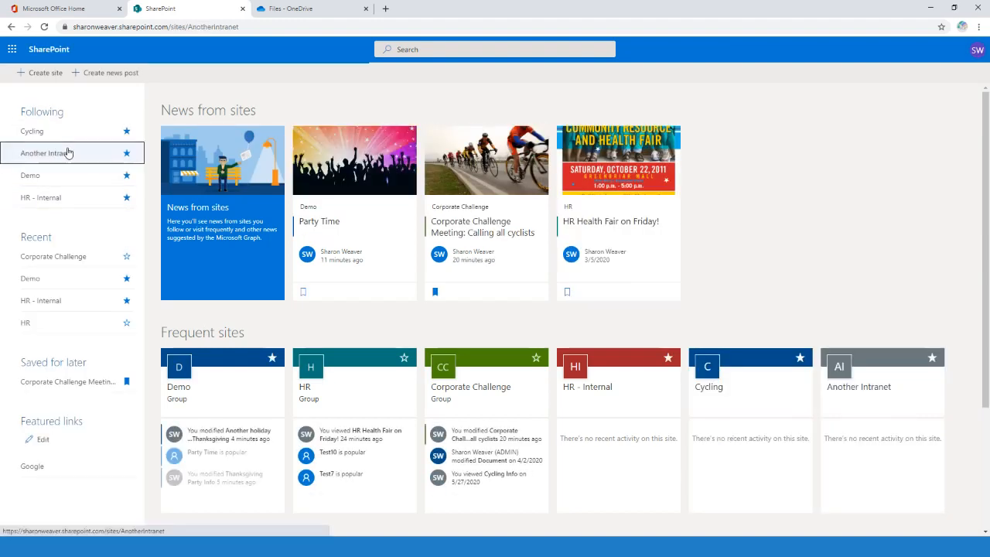
{"action": "left_click", "coordinate": [67, 152]}
{"action": "left_click", "coordinate": [11, 27]}
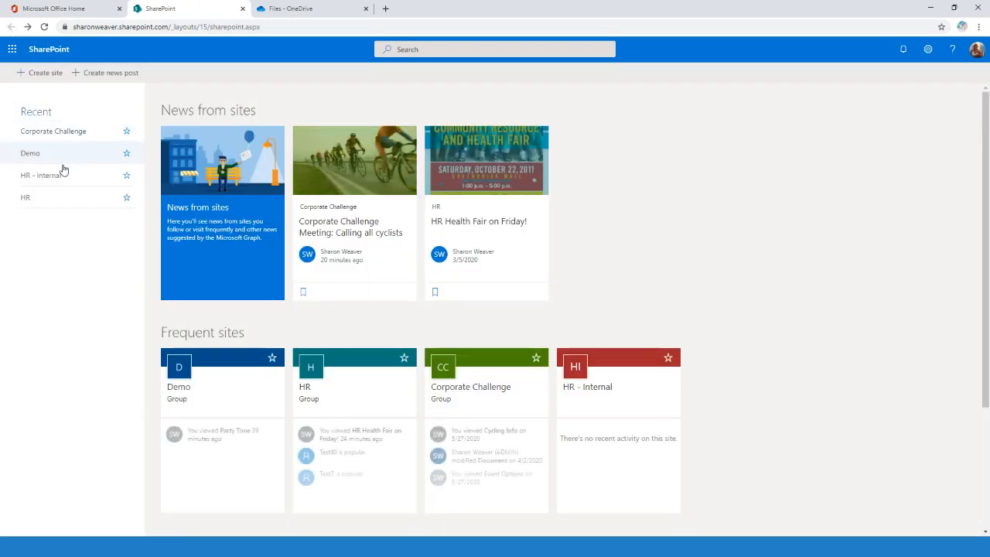
{"action": "left_click", "coordinate": [44, 155]}
{"action": "left_click", "coordinate": [10, 27]}
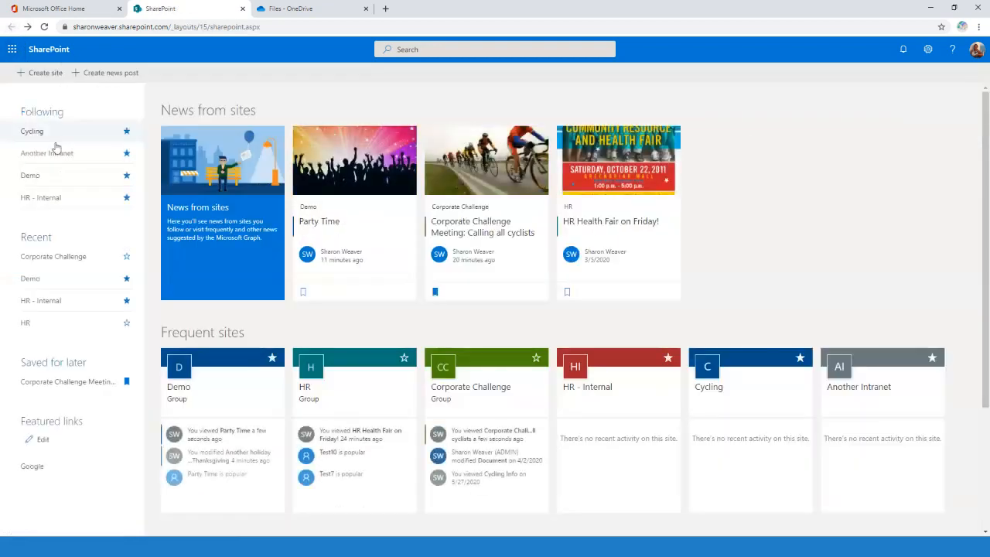
{"action": "left_click", "coordinate": [42, 175]}
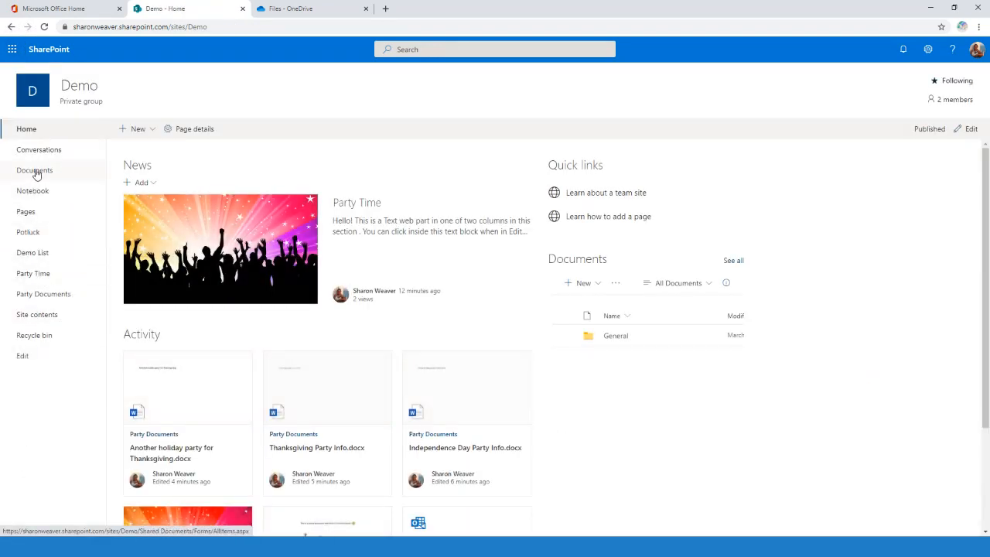
{"action": "left_click", "coordinate": [40, 296]}
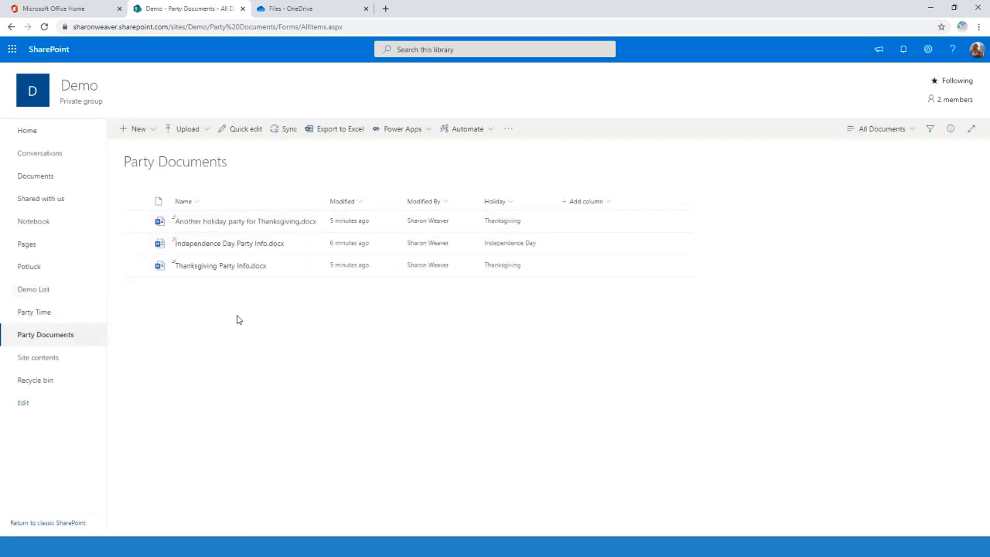
Step: Select only Independence Day Party Info.docx and open its move destination choices
{"action": "left_click", "coordinate": [135, 267]}
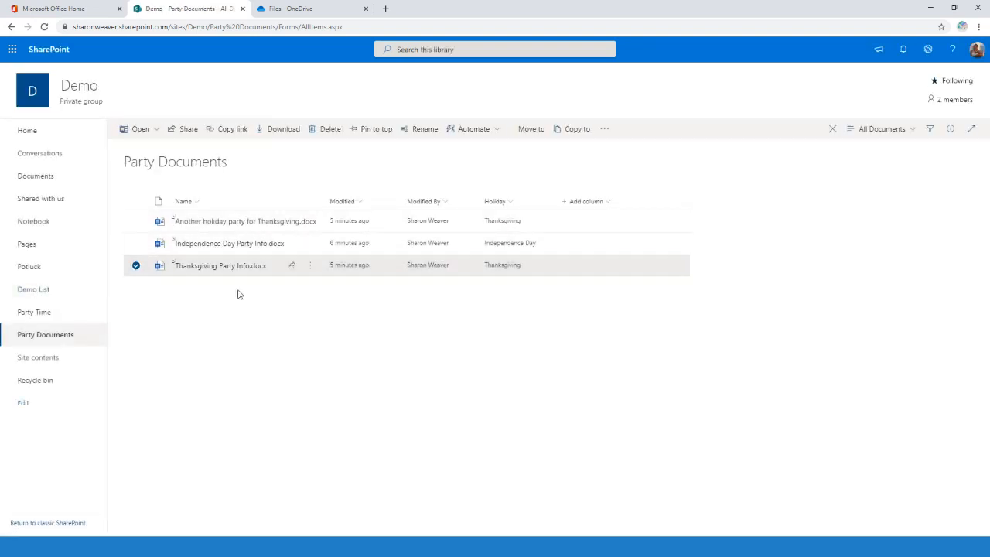
{"action": "left_click", "coordinate": [135, 266]}
{"action": "left_click", "coordinate": [135, 243]}
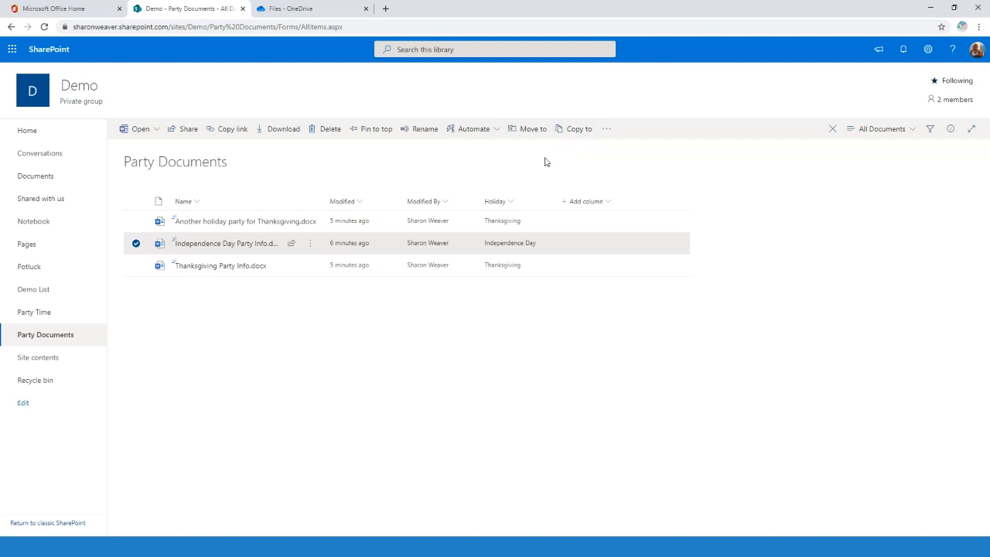
{"action": "mouse_move", "coordinate": [217, 251]}
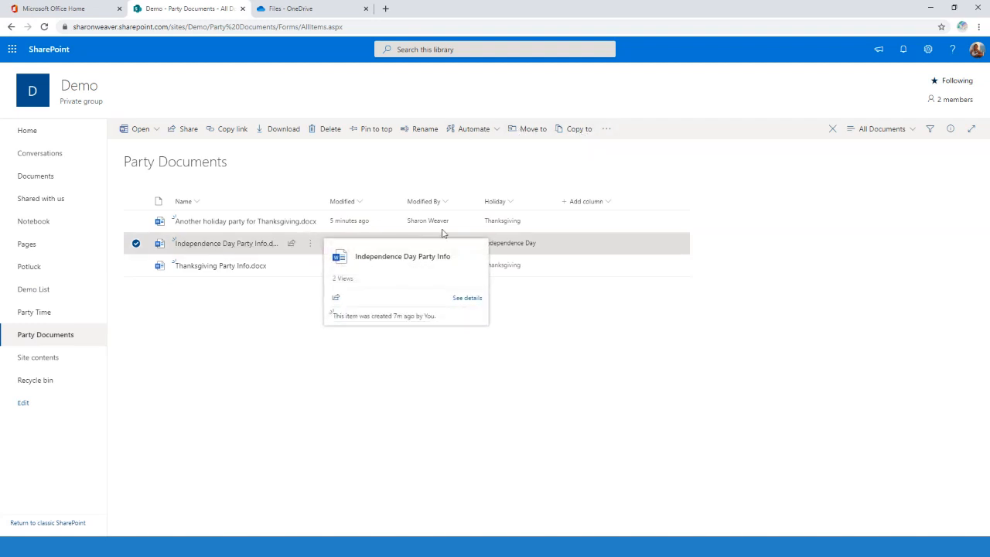
{"action": "left_click", "coordinate": [524, 130]}
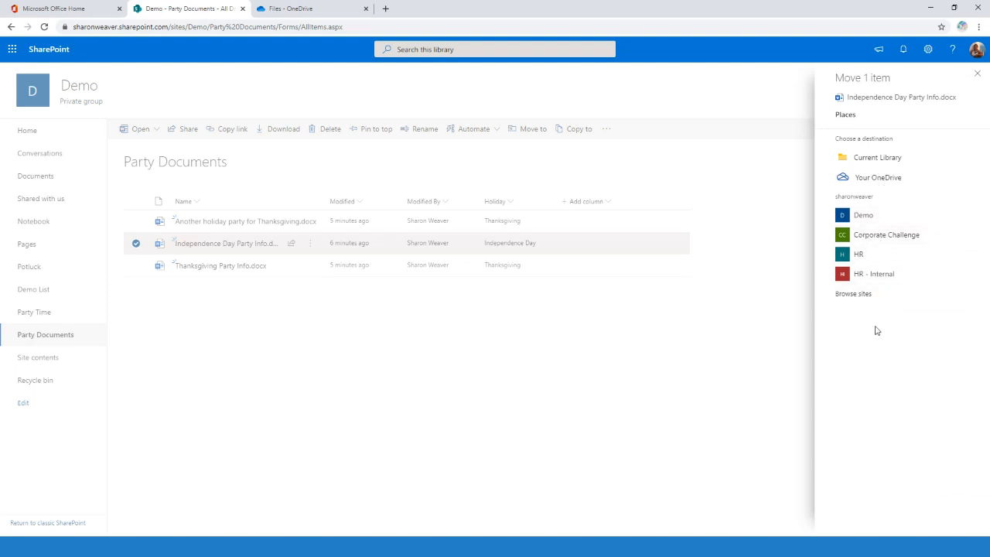
Step: Create a Party Documents folder in your OneDrive as the destination for moving Independence Day Party Info.docx
{"action": "left_click", "coordinate": [878, 178]}
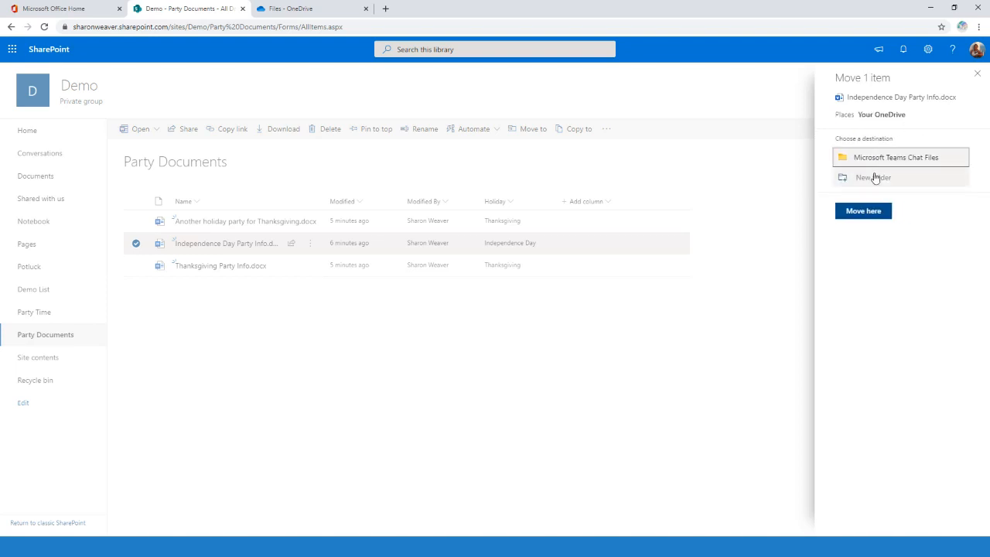
{"action": "left_click", "coordinate": [903, 177]}
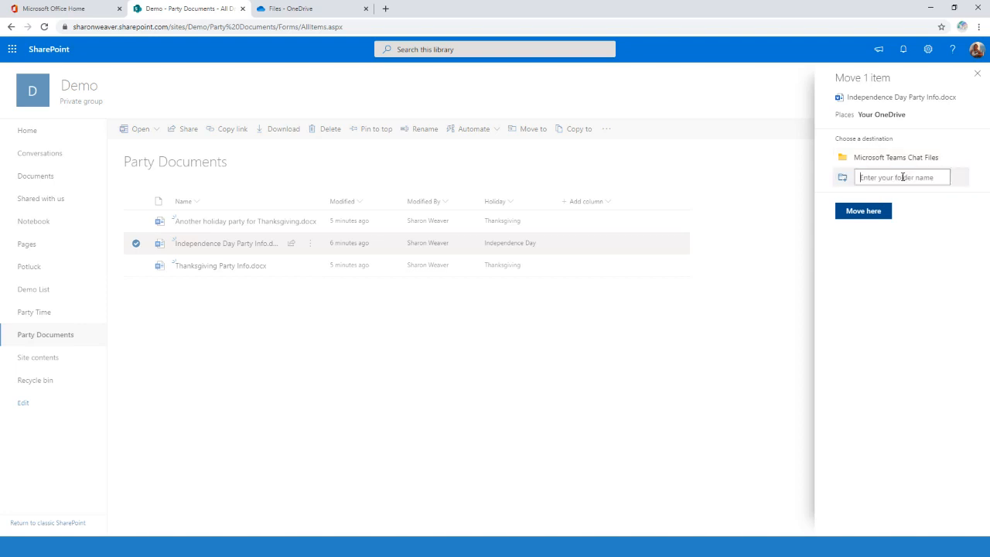
{"action": "type", "text": "Party D"}
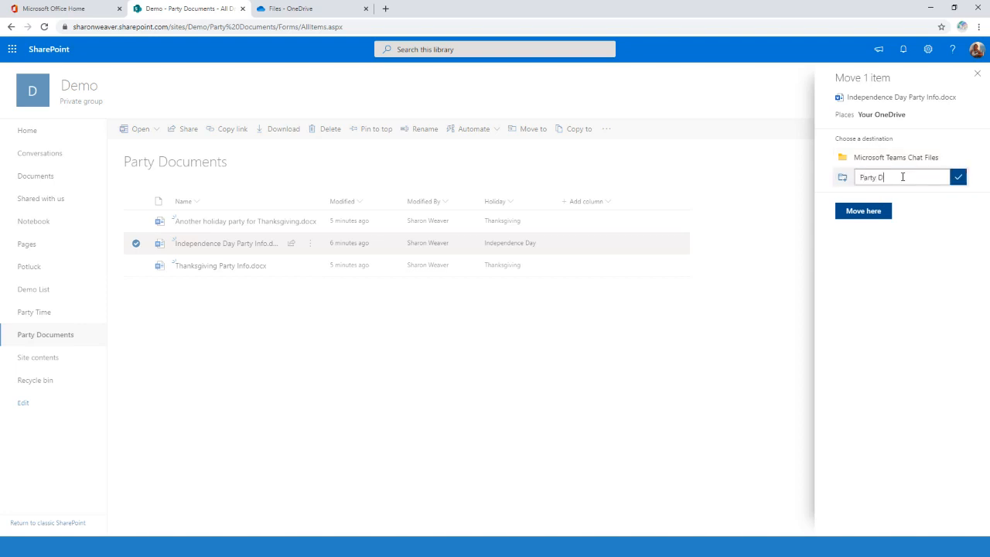
{"action": "type", "text": "ocuments"}
{"action": "key", "text": "Return"}
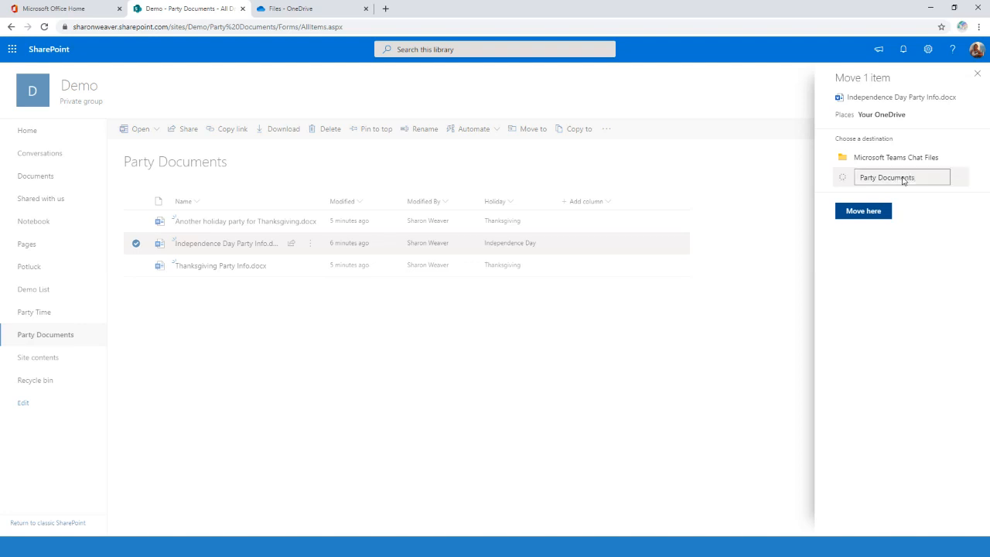
Step: Move Independence Day Party Info.docx into the new Party Documents folder, accepting the loss of its properties
{"action": "left_click", "coordinate": [879, 179]}
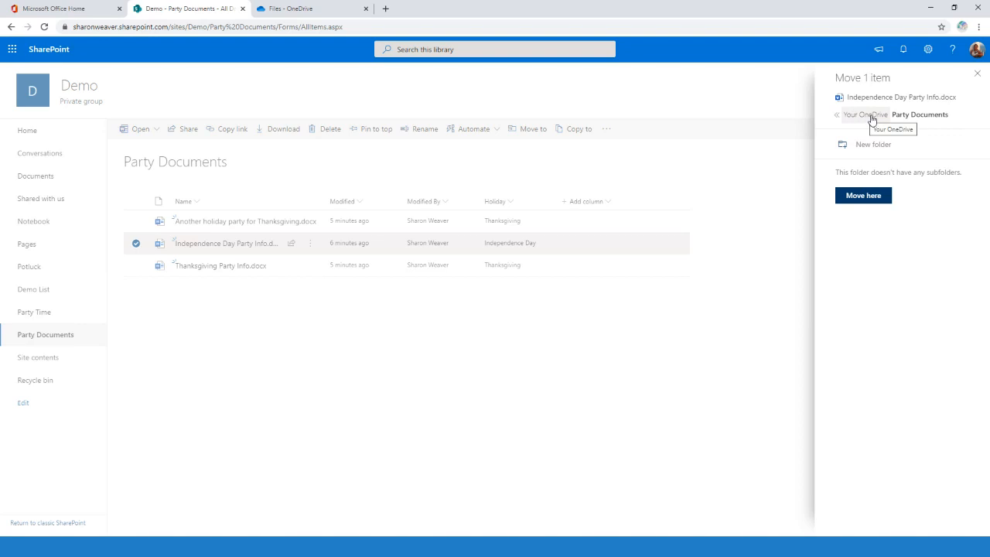
{"action": "left_click", "coordinate": [873, 195]}
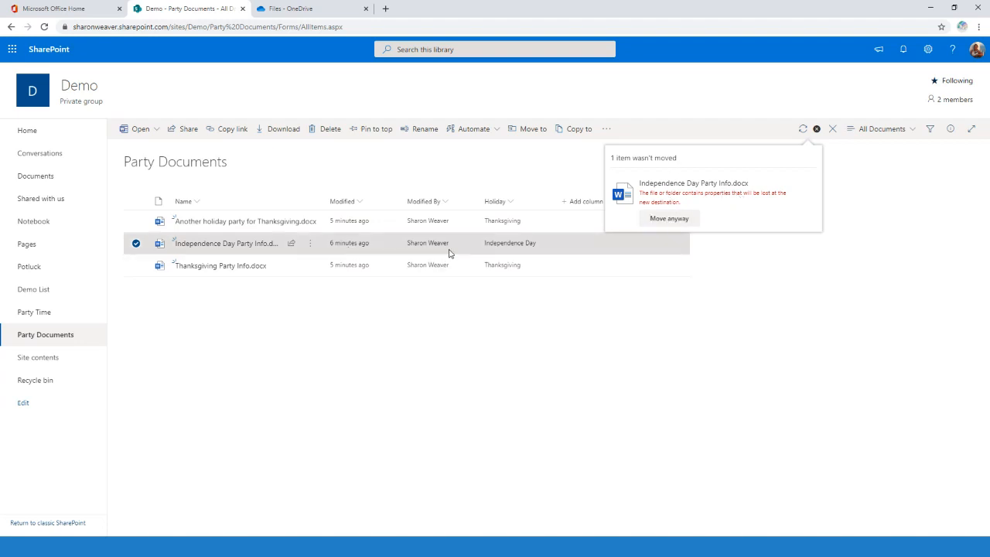
{"action": "left_click", "coordinate": [672, 218]}
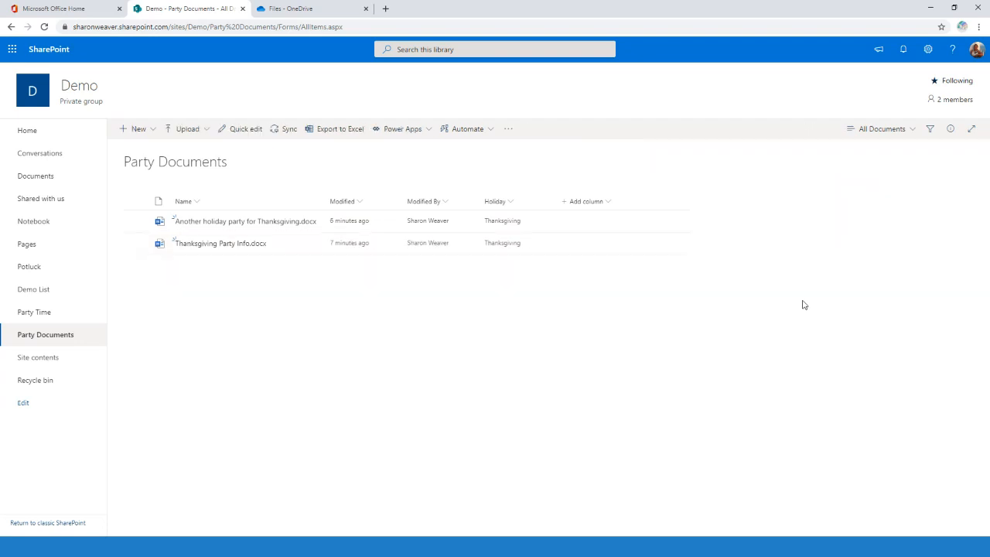
Step: Switch to OneDrive, open the Party Documents folder, and review its upload and new-item options
{"action": "key", "text": "ctrl+Tab"}
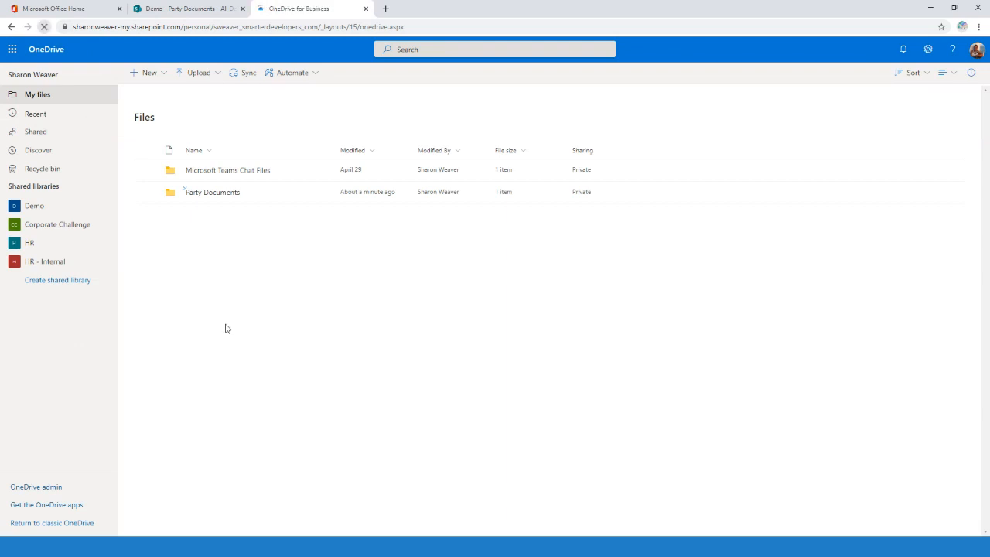
{"action": "left_click", "coordinate": [219, 195]}
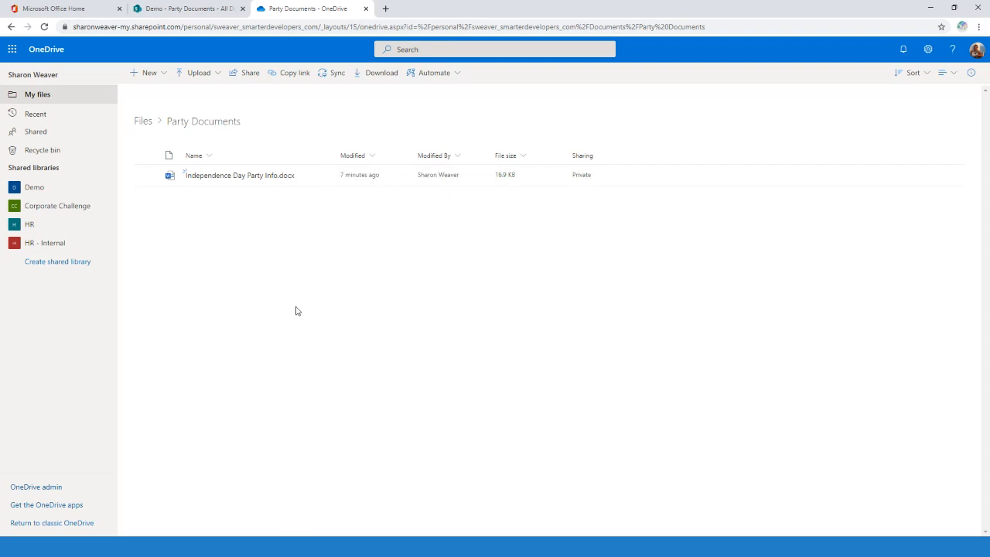
{"action": "left_click", "coordinate": [213, 78]}
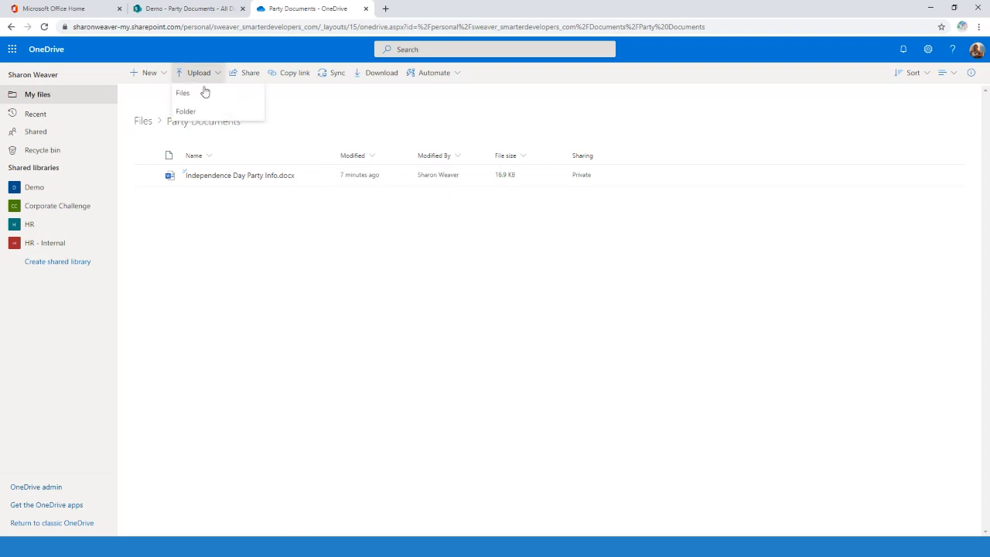
{"action": "left_click", "coordinate": [337, 116]}
{"action": "left_click", "coordinate": [159, 75]}
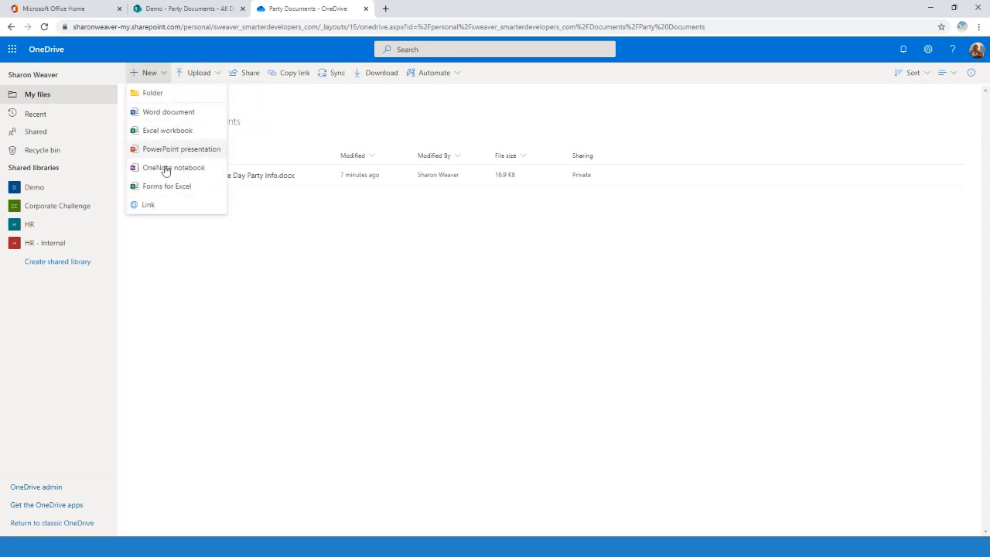
{"action": "left_click", "coordinate": [335, 387]}
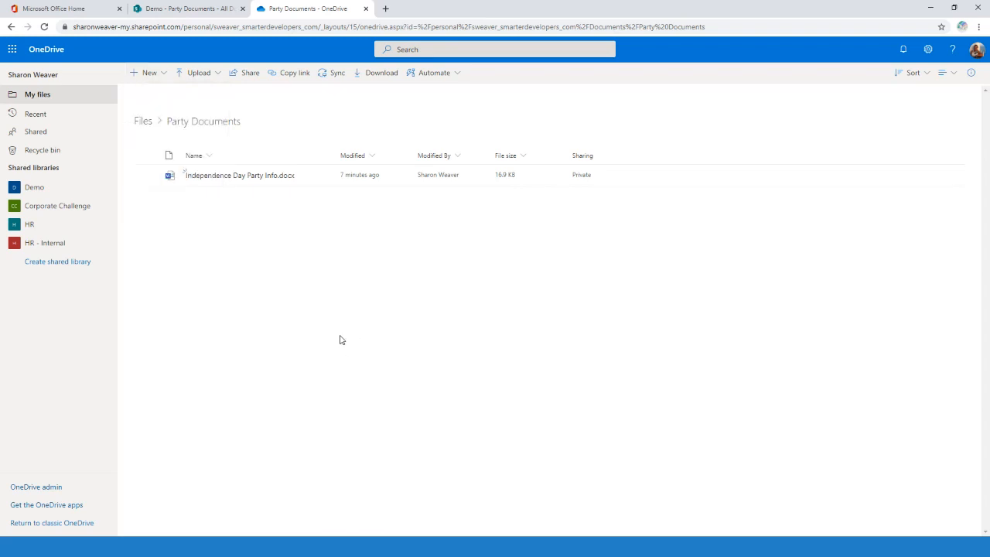
Step: Compare the commands for Another holiday party for Thanksgiving.docx in the SharePoint library with the OneDrive Party Documents folder
{"action": "left_click", "coordinate": [179, 6]}
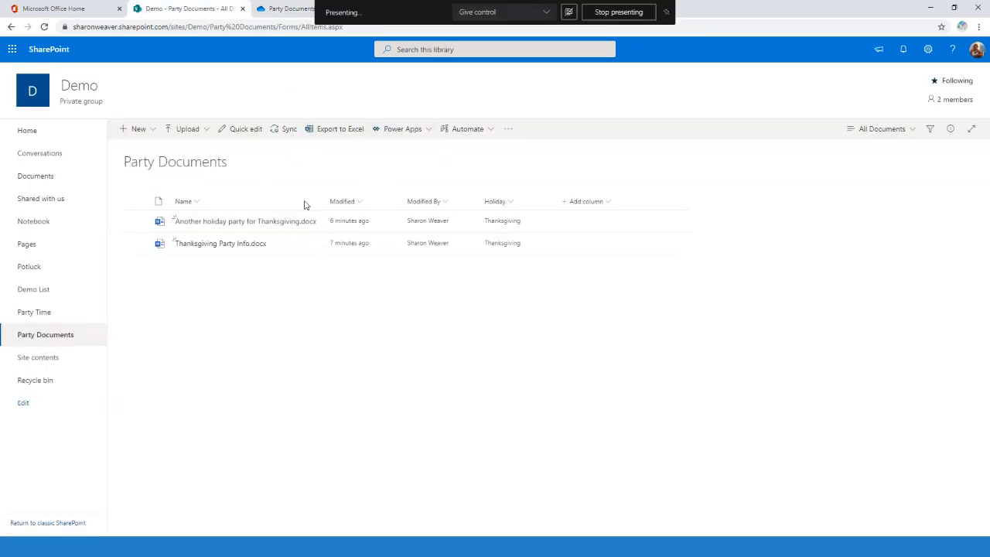
{"action": "left_click", "coordinate": [136, 222]}
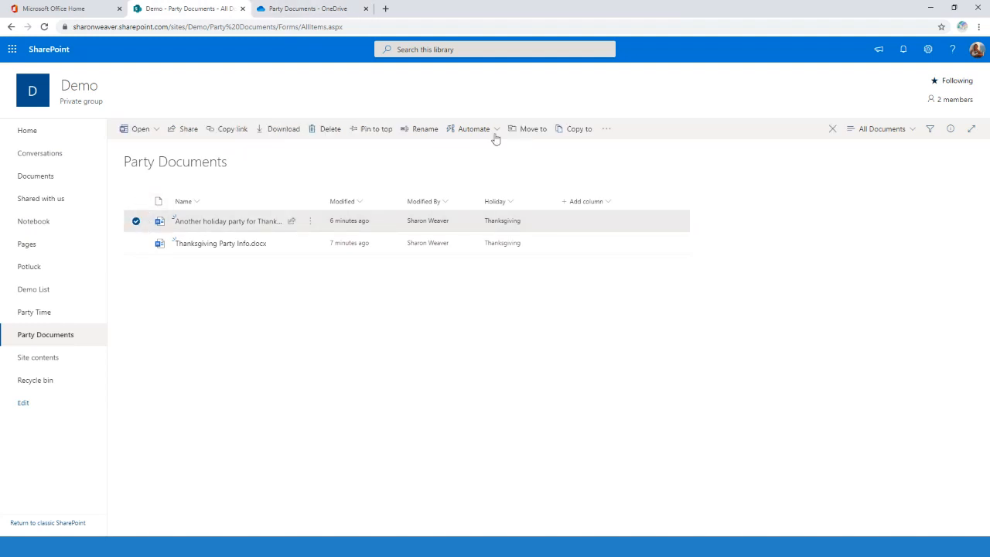
{"action": "left_click", "coordinate": [306, 9]}
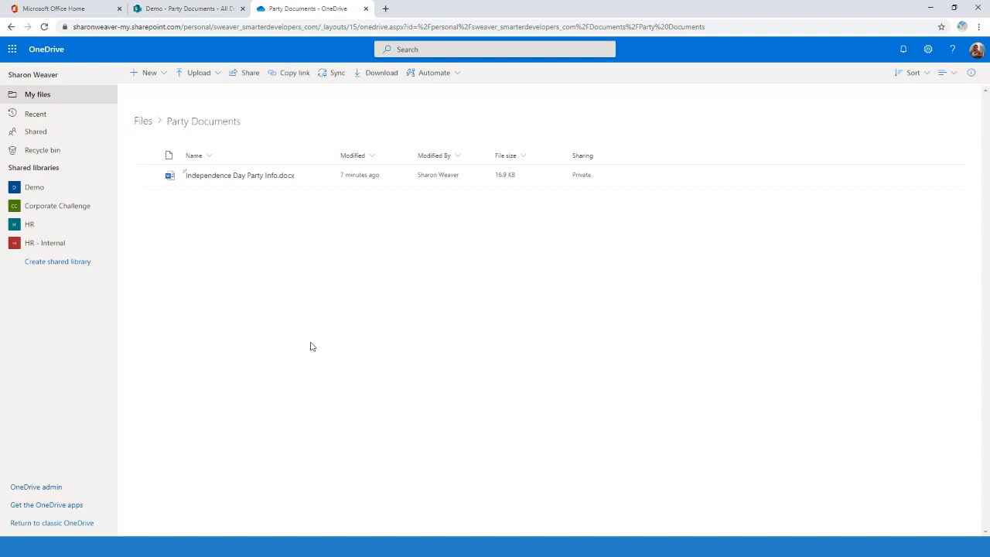
{"action": "left_click", "coordinate": [170, 9]}
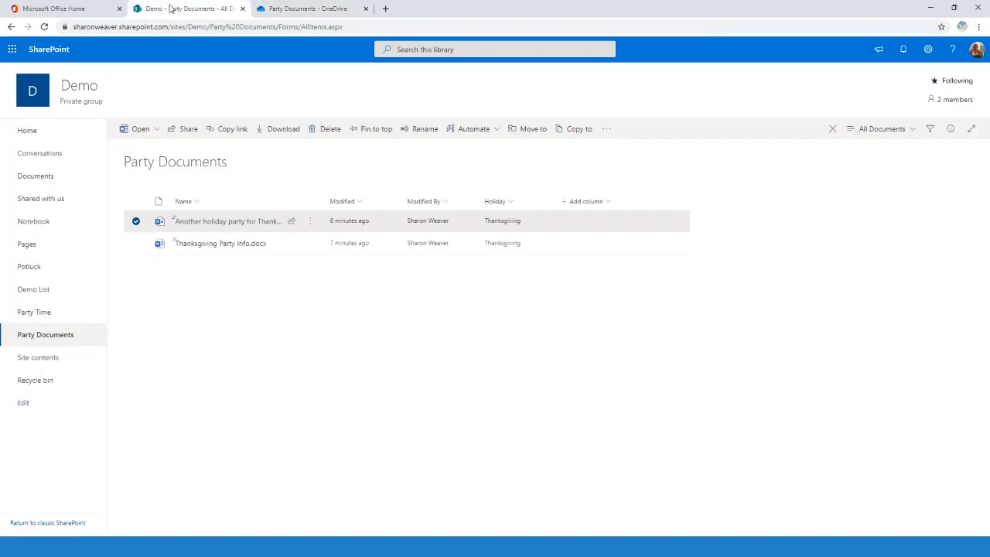
{"action": "left_click", "coordinate": [276, 10]}
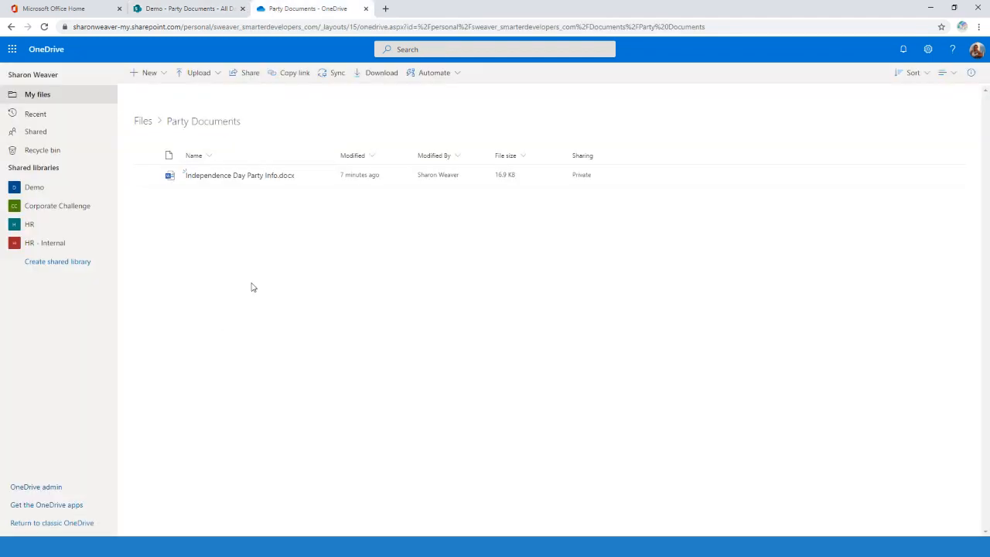
Step: Examine the commands available for Independence Day Party Info.docx and the new-item choices in the OneDrive folder
{"action": "left_click", "coordinate": [147, 177]}
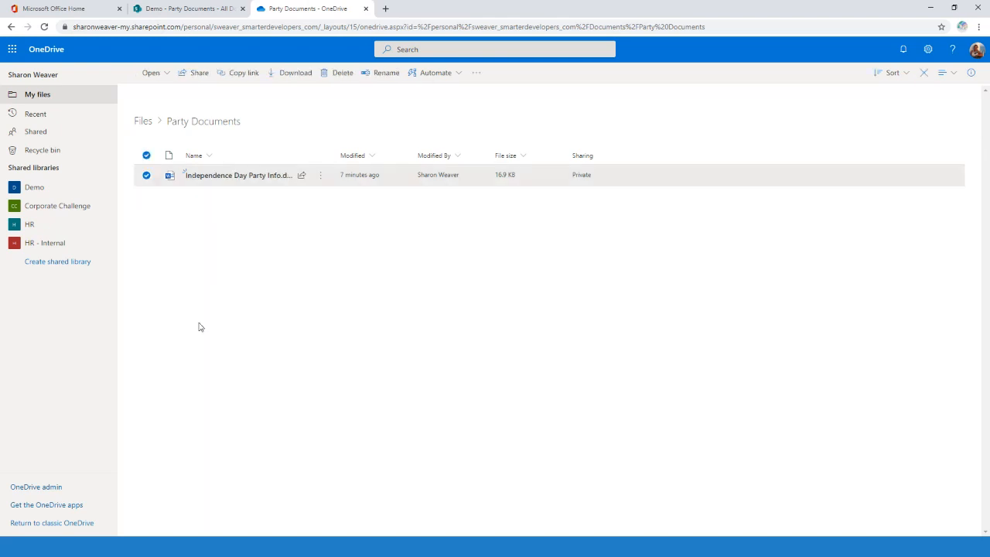
{"action": "left_click", "coordinate": [168, 72]}
{"action": "left_click", "coordinate": [170, 74]}
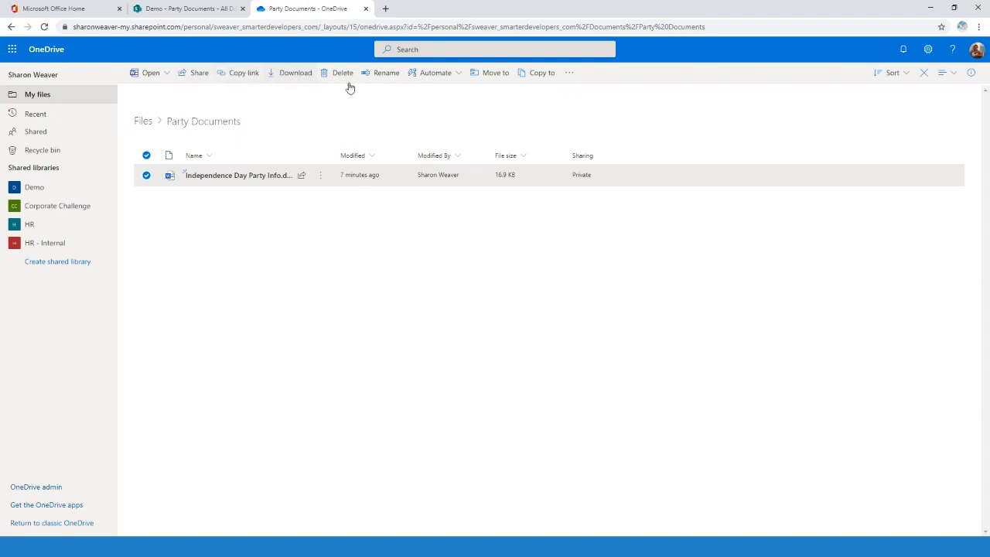
{"action": "left_click", "coordinate": [320, 176]}
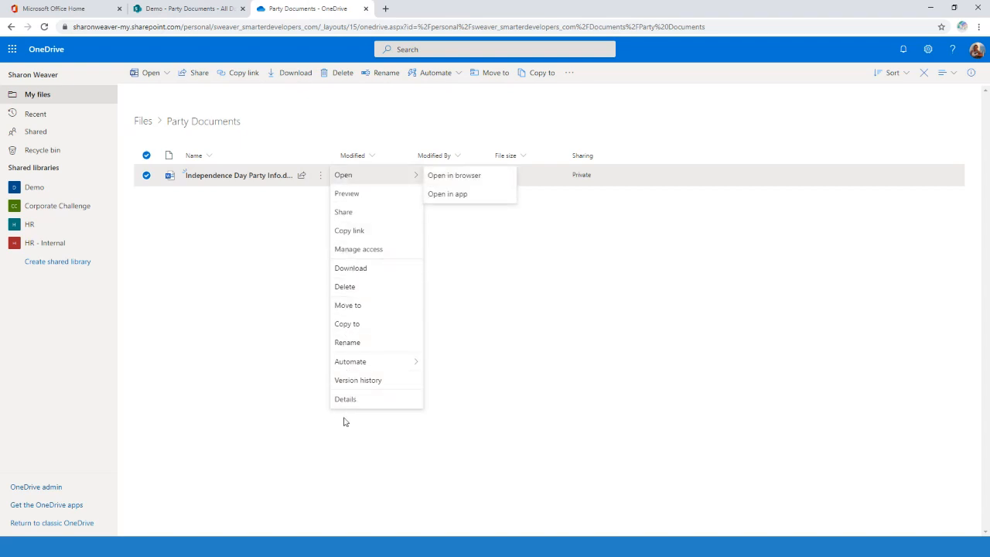
{"action": "left_click", "coordinate": [256, 382]}
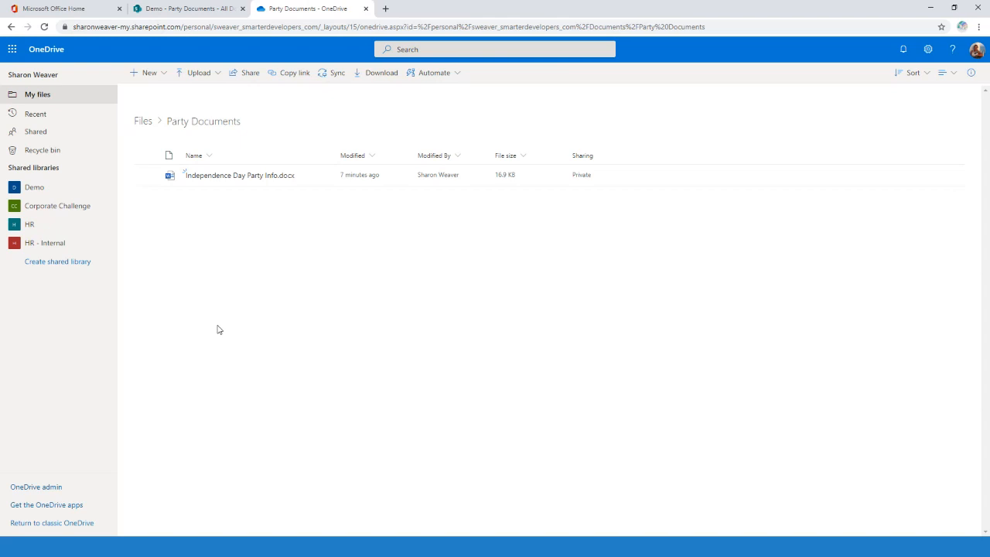
{"action": "left_click", "coordinate": [160, 75]}
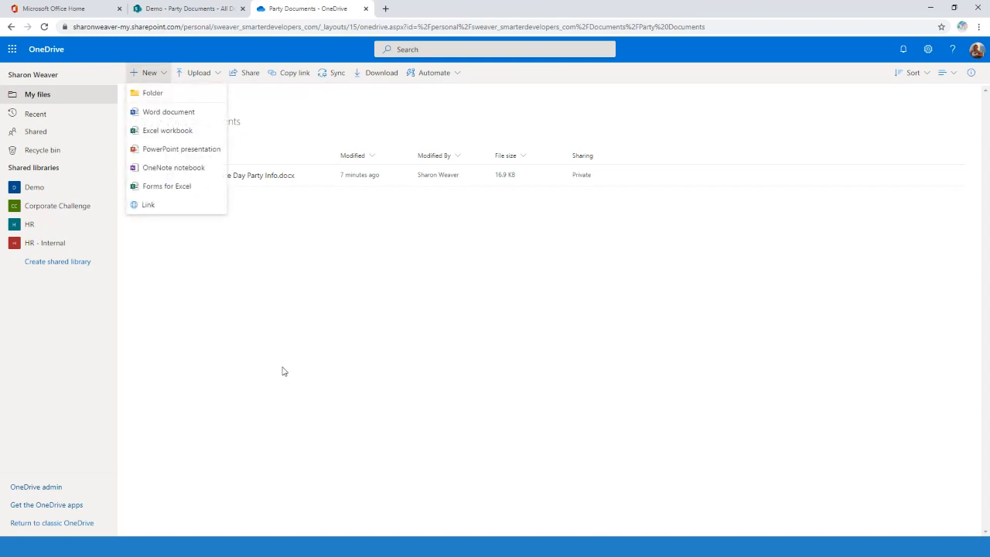
{"action": "left_click", "coordinate": [258, 314]}
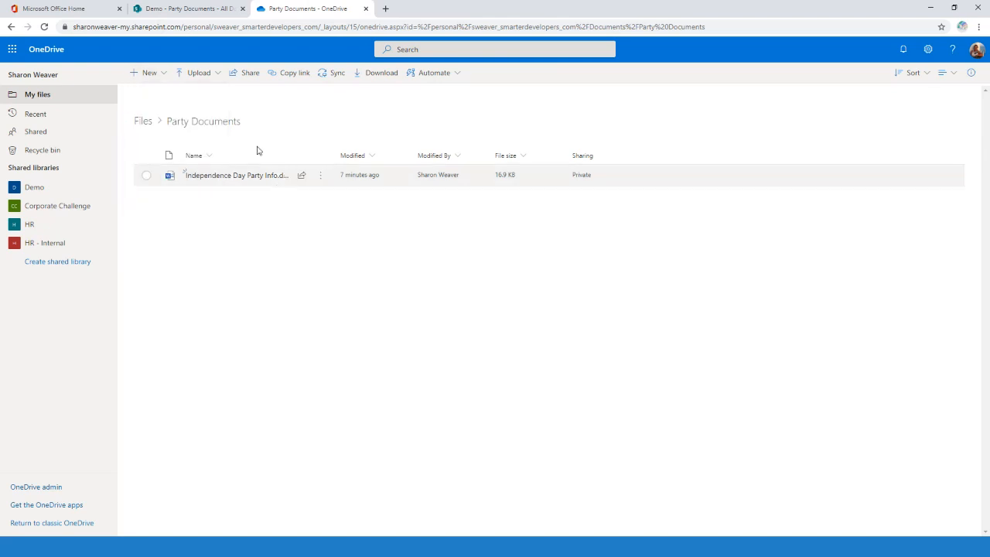
Step: Start sharing Independence Day Party Info.docx from OneDrive and add a colleague as the link recipient
{"action": "left_click", "coordinate": [146, 176]}
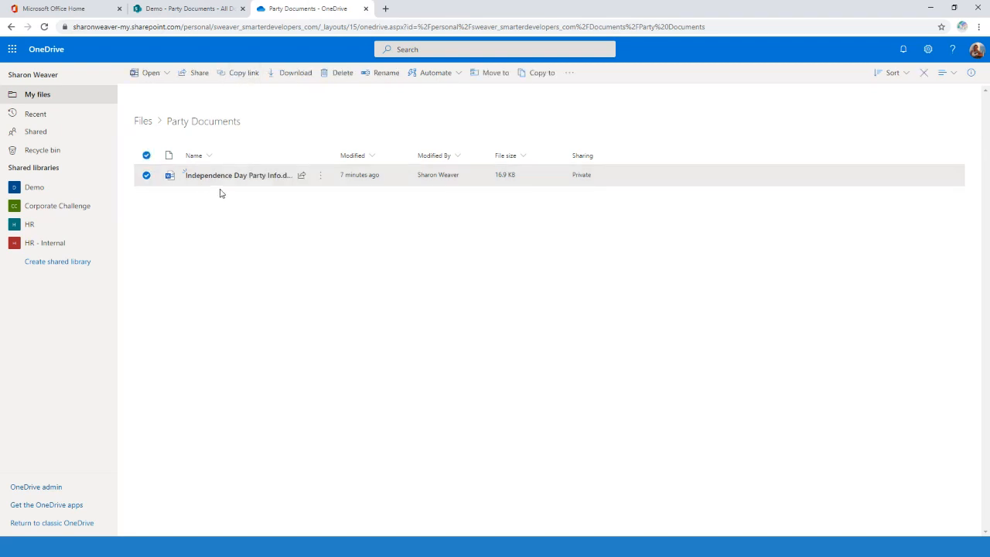
{"action": "left_click", "coordinate": [199, 74]}
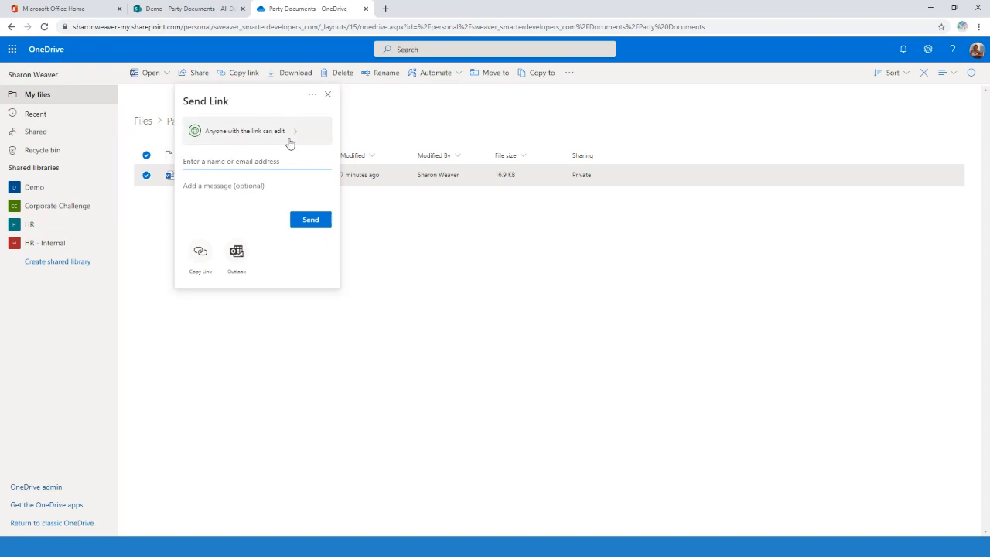
{"action": "type", "text": "jon"}
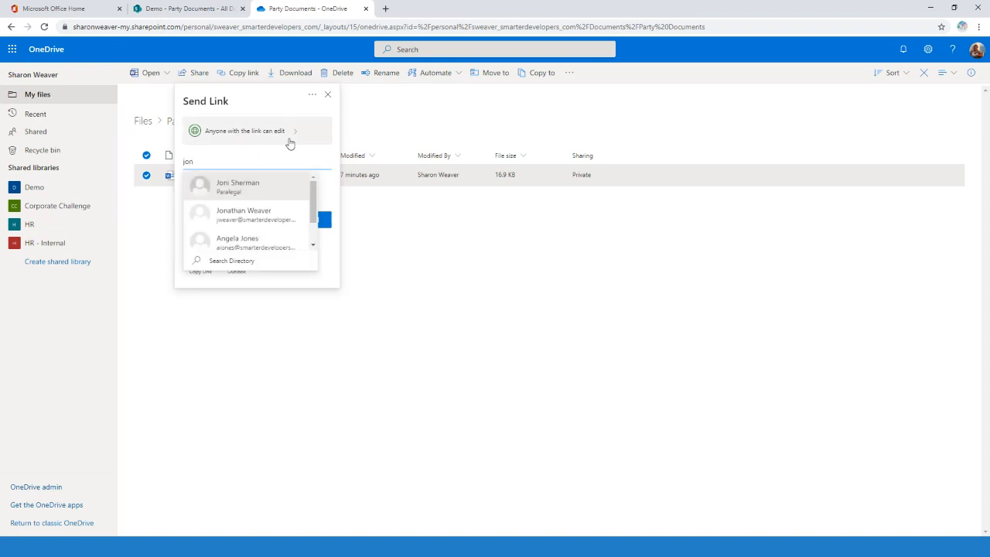
{"action": "left_click", "coordinate": [249, 215]}
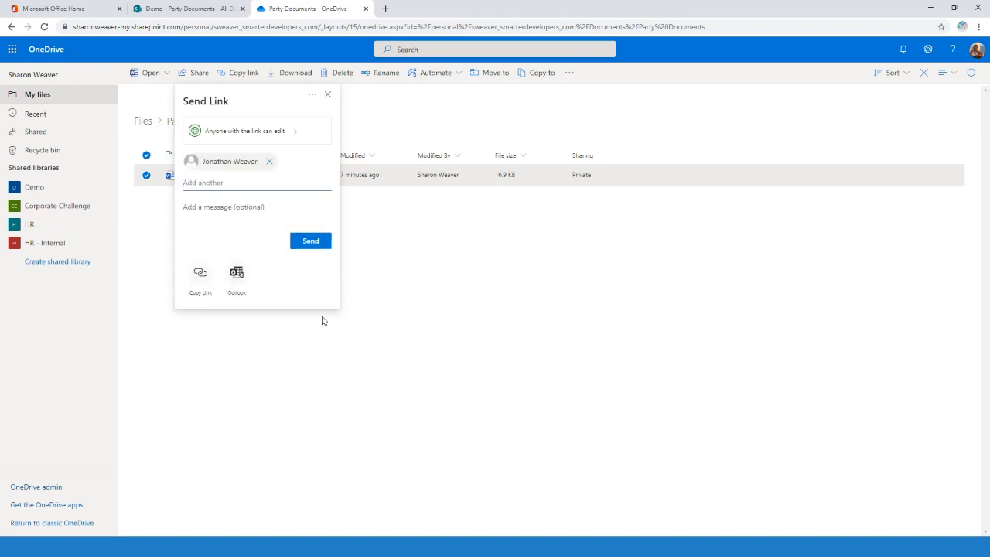
Step: Review the expiration and password link settings, try disabling editing and blocking downloads, and close sharing without applying
{"action": "left_click", "coordinate": [273, 138]}
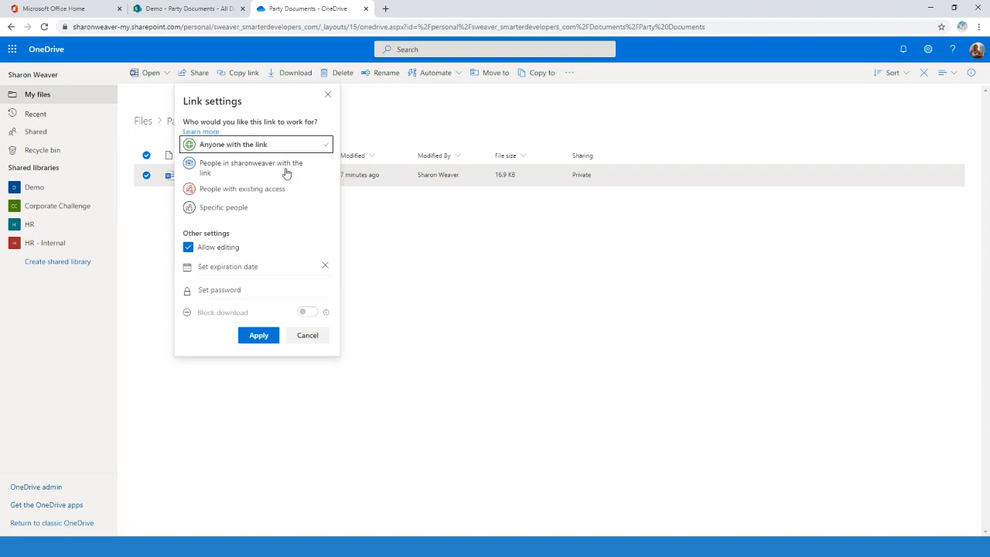
{"action": "left_click", "coordinate": [188, 247]}
{"action": "left_click", "coordinate": [188, 248]}
{"action": "left_click", "coordinate": [230, 271]}
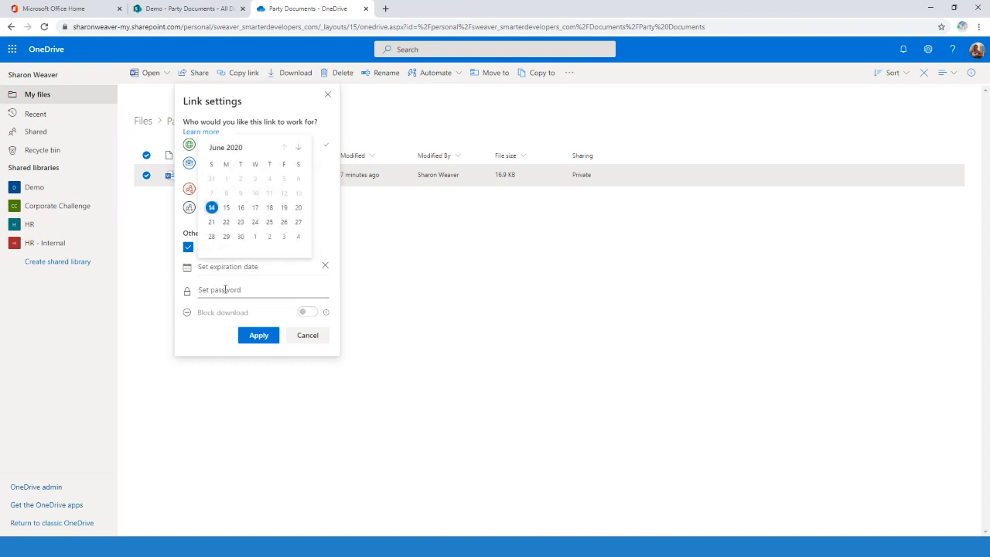
{"action": "left_click", "coordinate": [225, 290]}
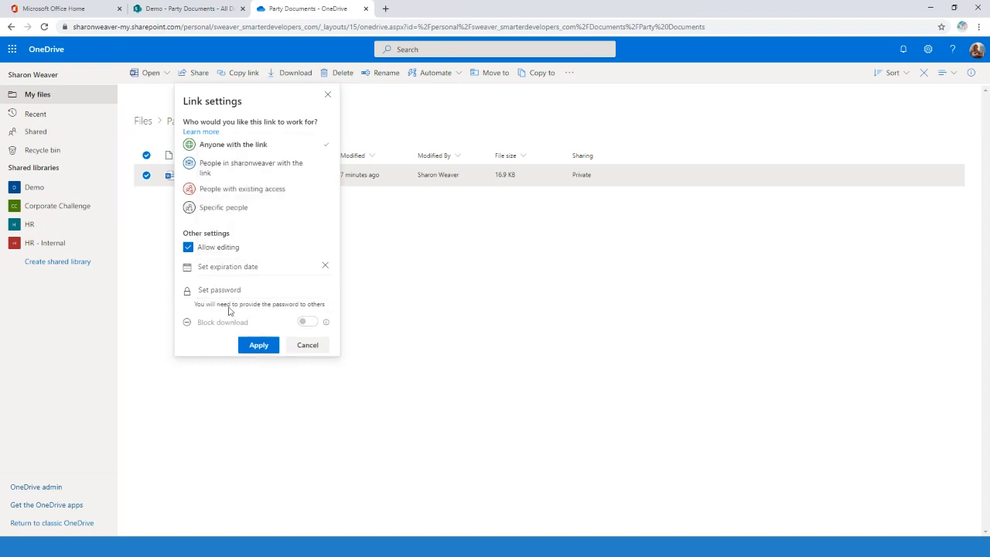
{"action": "left_click", "coordinate": [190, 248]}
{"action": "left_click", "coordinate": [320, 312]}
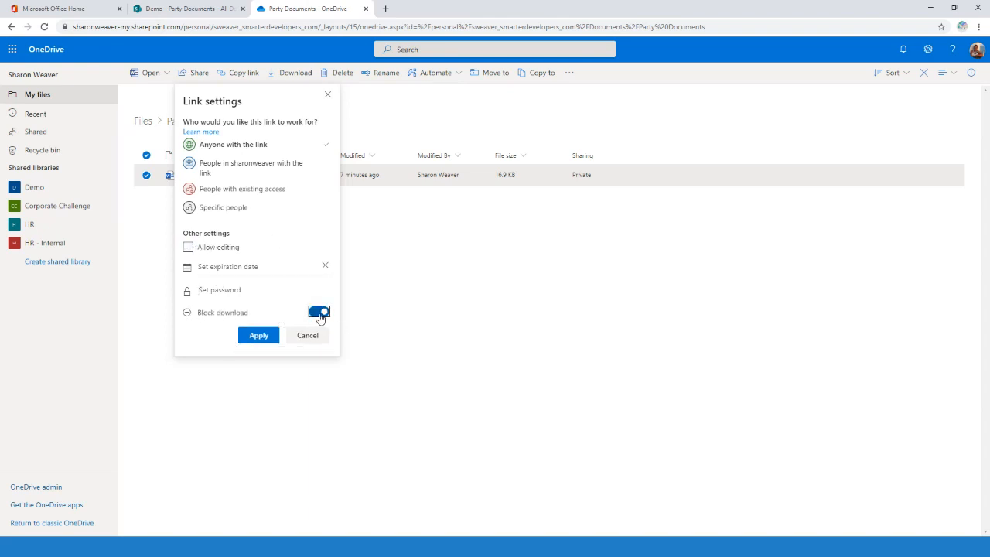
{"action": "left_click", "coordinate": [328, 95]}
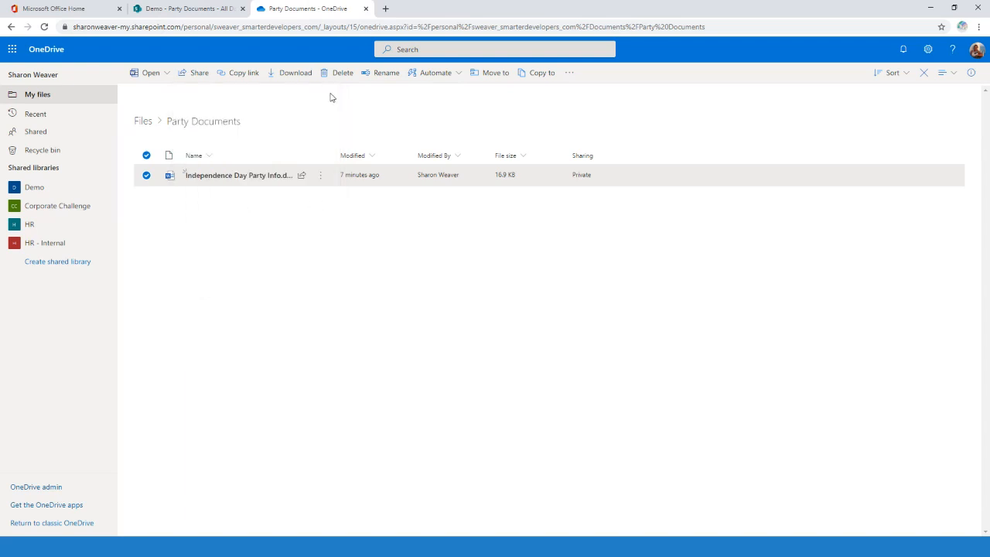
Step: Share Independence Day Party Info.docx with a colleague by sending an editable link that works for anyone
{"action": "left_click", "coordinate": [195, 73]}
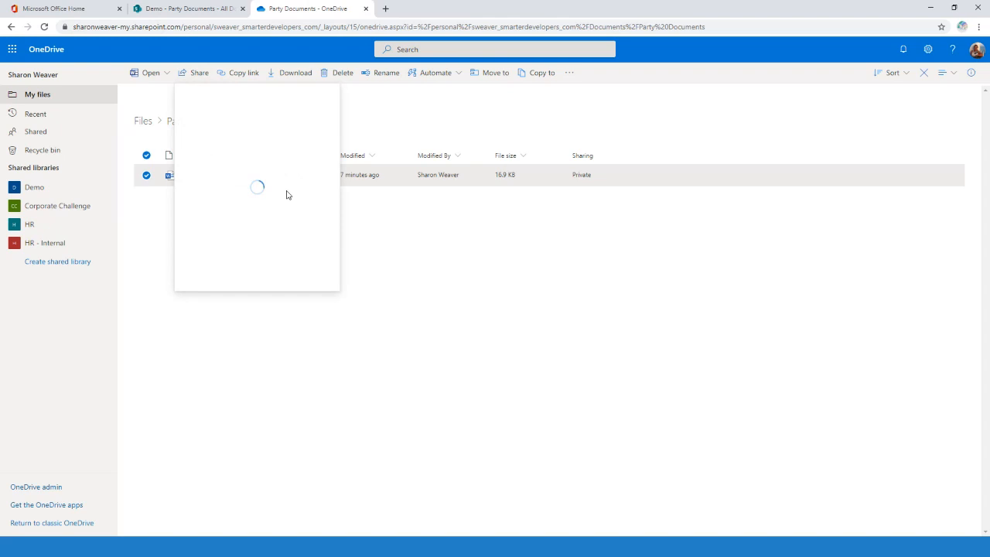
{"action": "type", "text": "jon"}
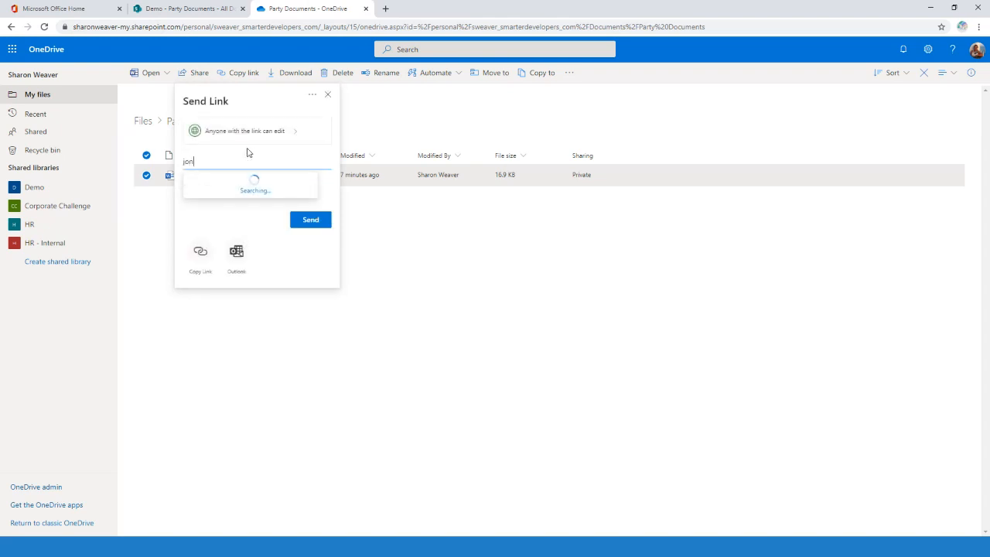
{"action": "left_click", "coordinate": [246, 185]}
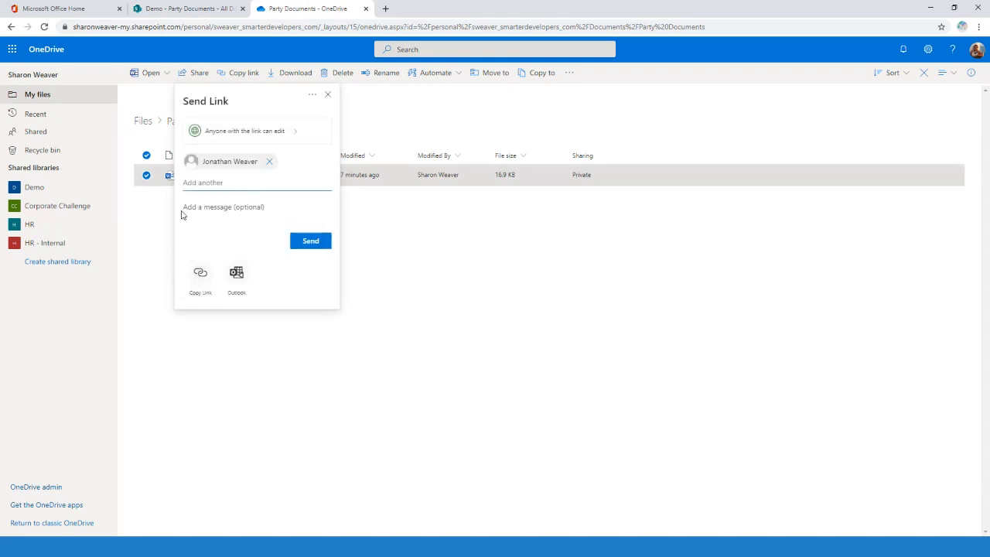
{"action": "left_click", "coordinate": [321, 244]}
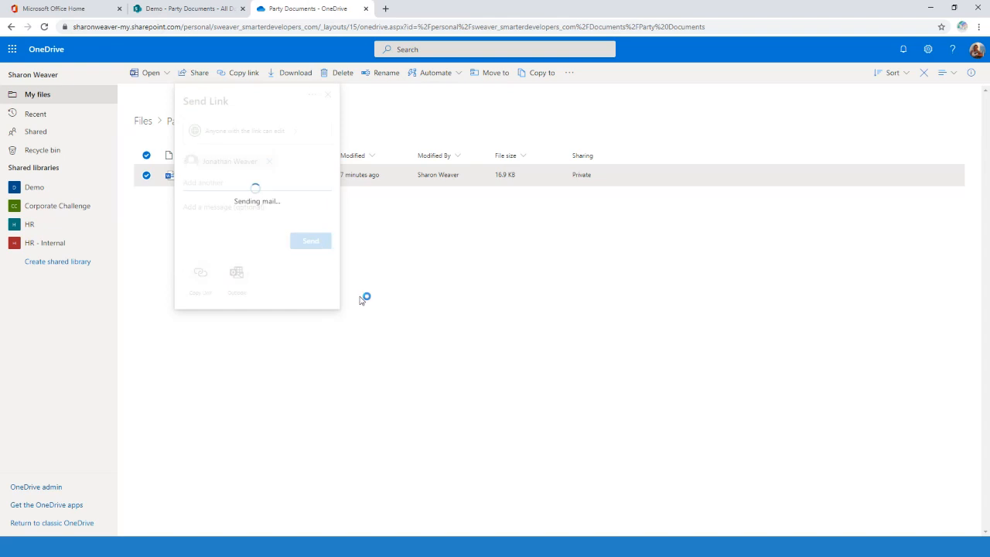
{"action": "left_click", "coordinate": [368, 381]}
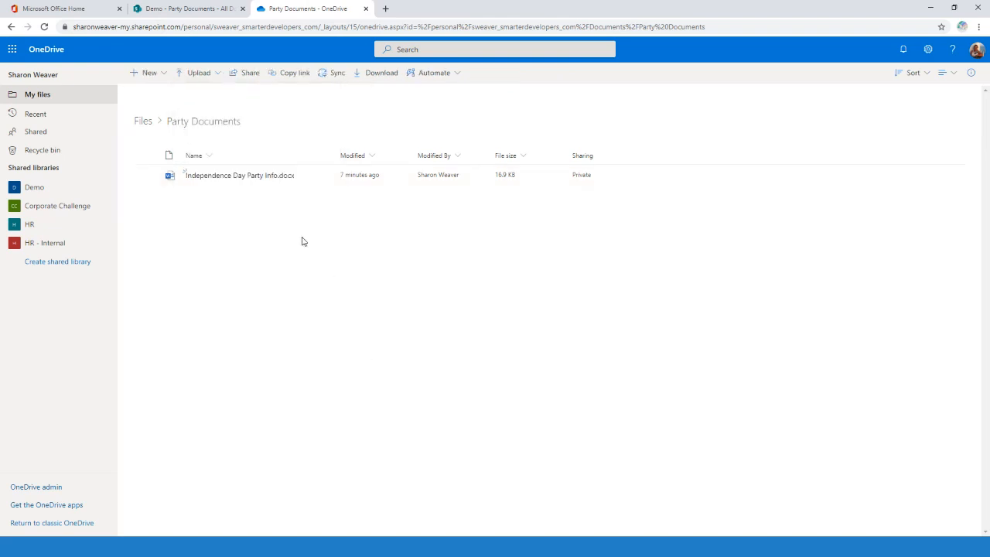
Step: Review who has access to Independence Day Party Info.docx and examine the settings and recipients of its sharing link
{"action": "mouse_move", "coordinate": [250, 176]}
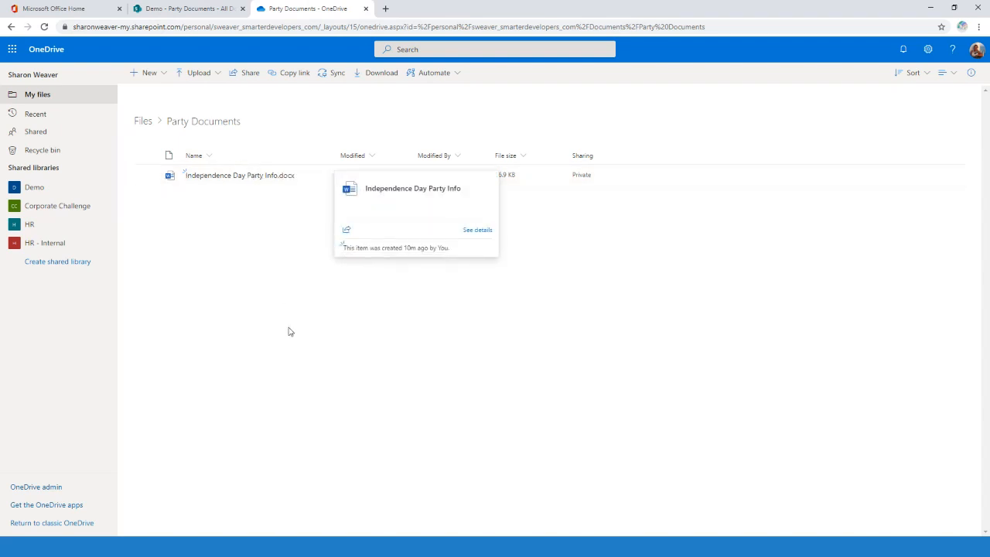
{"action": "left_click", "coordinate": [320, 181]}
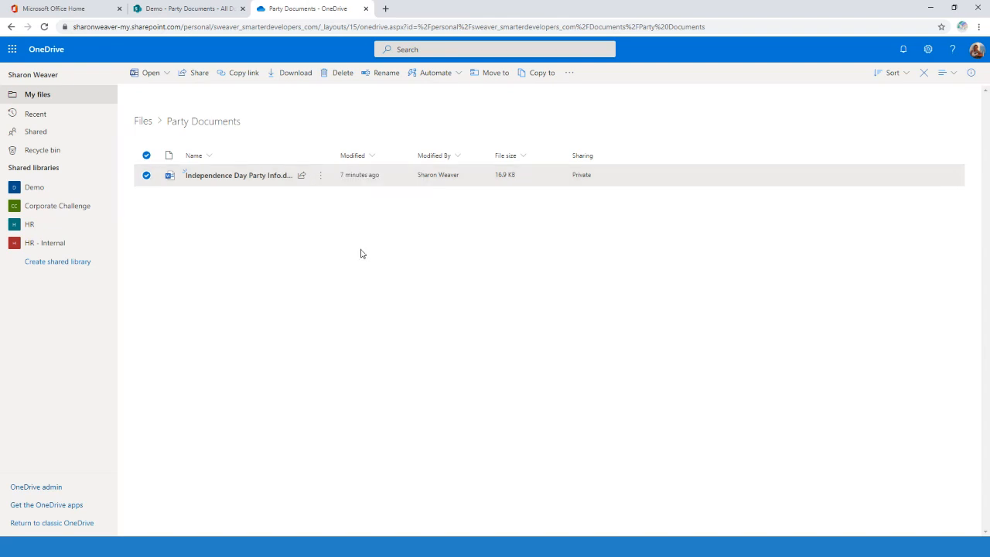
{"action": "left_click", "coordinate": [361, 253]}
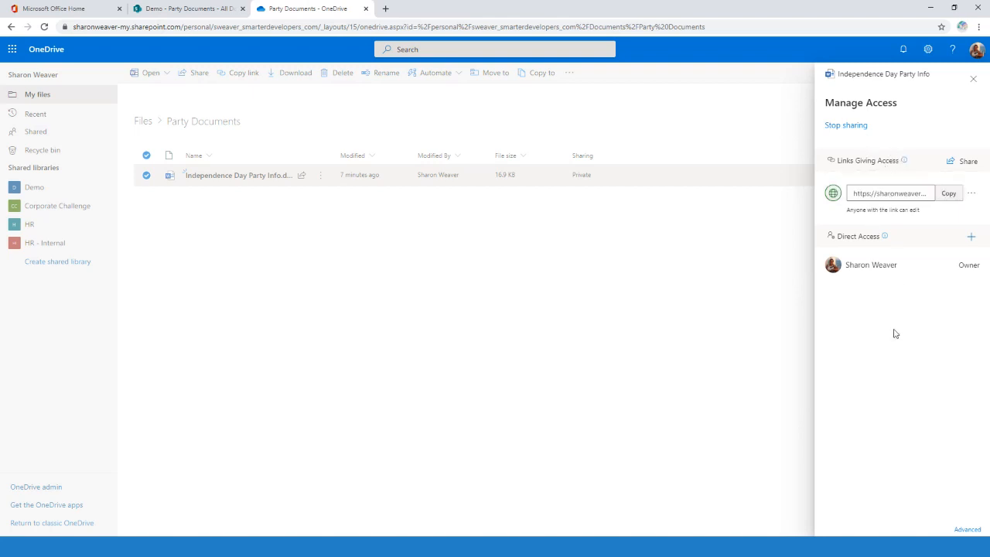
{"action": "left_click", "coordinate": [855, 193]}
{"action": "left_click", "coordinate": [974, 192]}
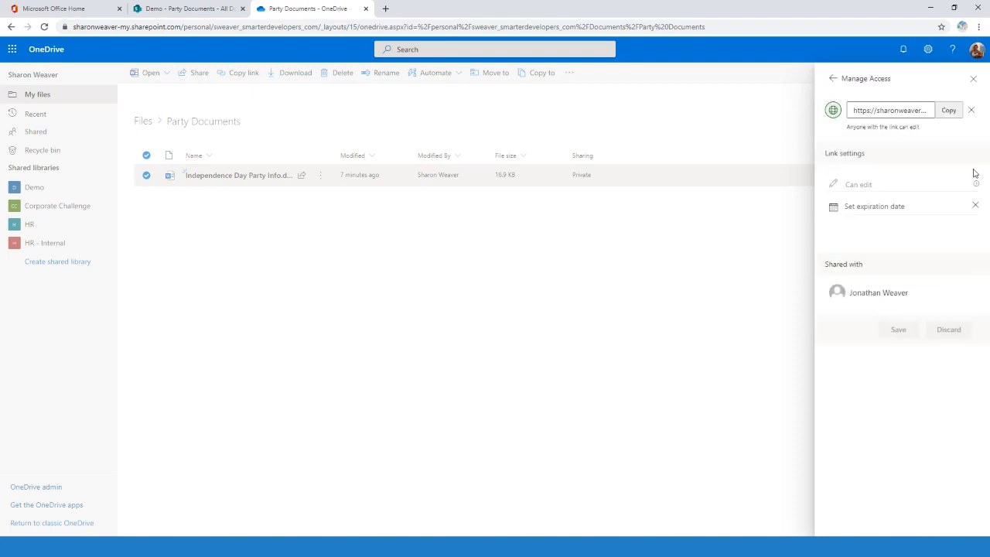
{"action": "left_click", "coordinate": [833, 78]}
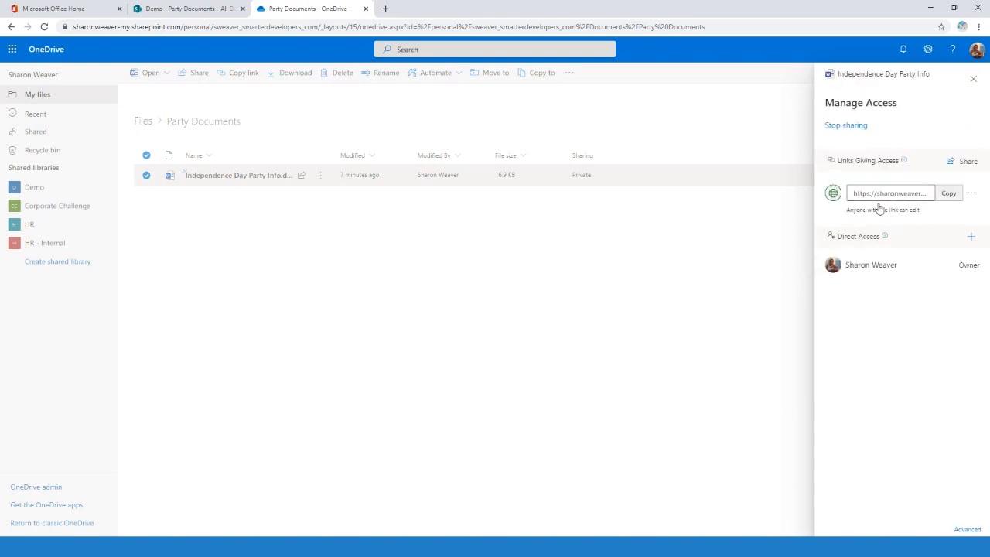
Step: Delete the sharing link that lets anyone edit Independence Day Party Info.docx and close its access management
{"action": "left_click", "coordinate": [979, 194]}
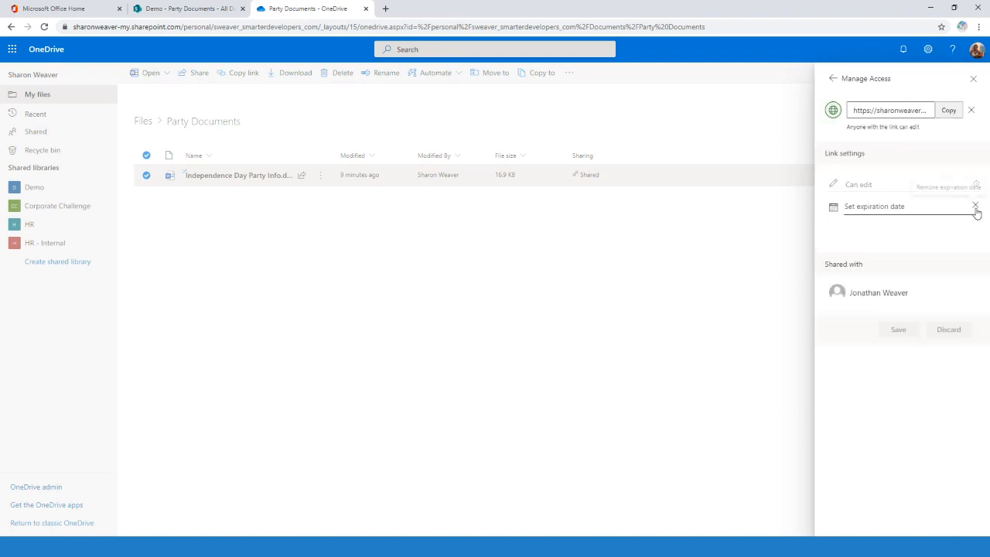
{"action": "left_click", "coordinate": [972, 111]}
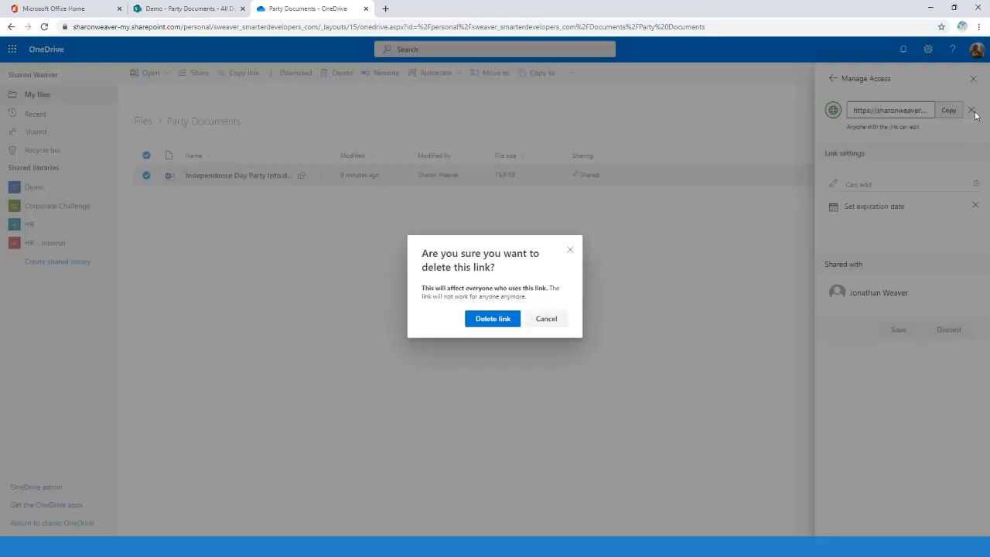
{"action": "left_click", "coordinate": [555, 321]}
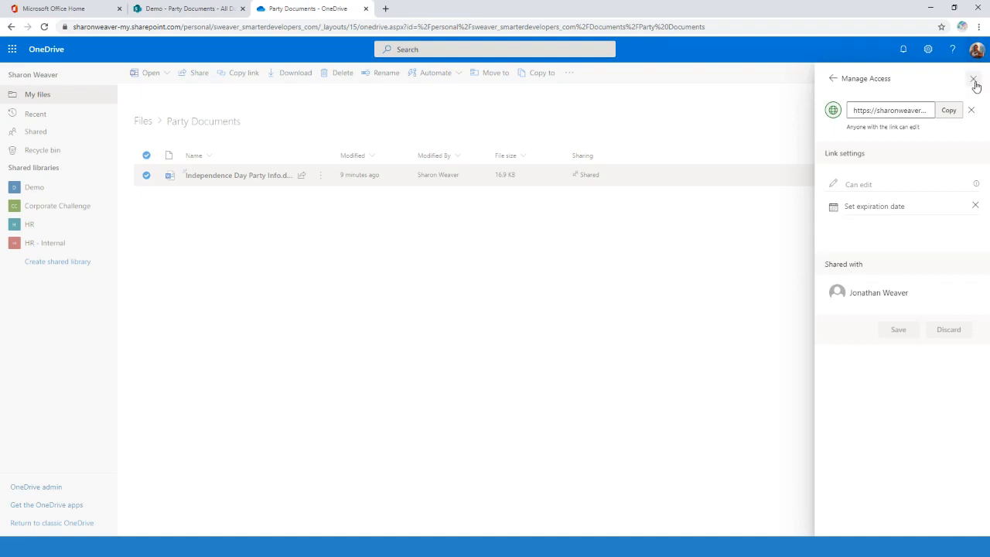
{"action": "left_click", "coordinate": [973, 112]}
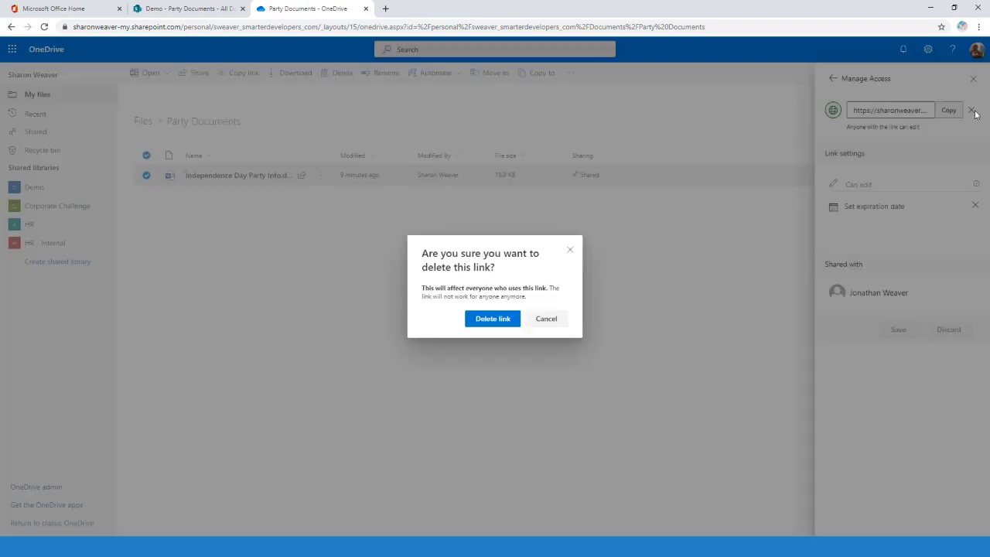
{"action": "left_click", "coordinate": [503, 321]}
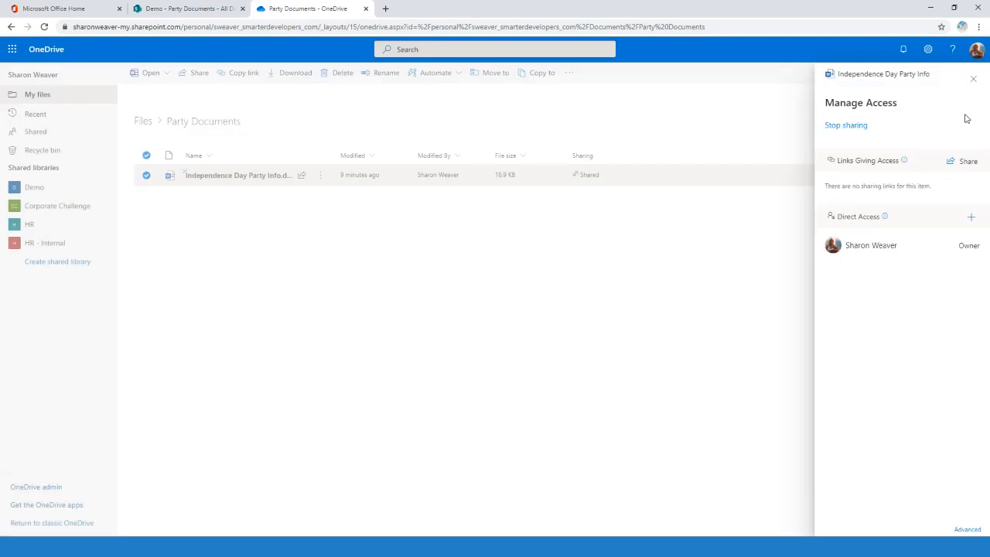
{"action": "left_click", "coordinate": [974, 79]}
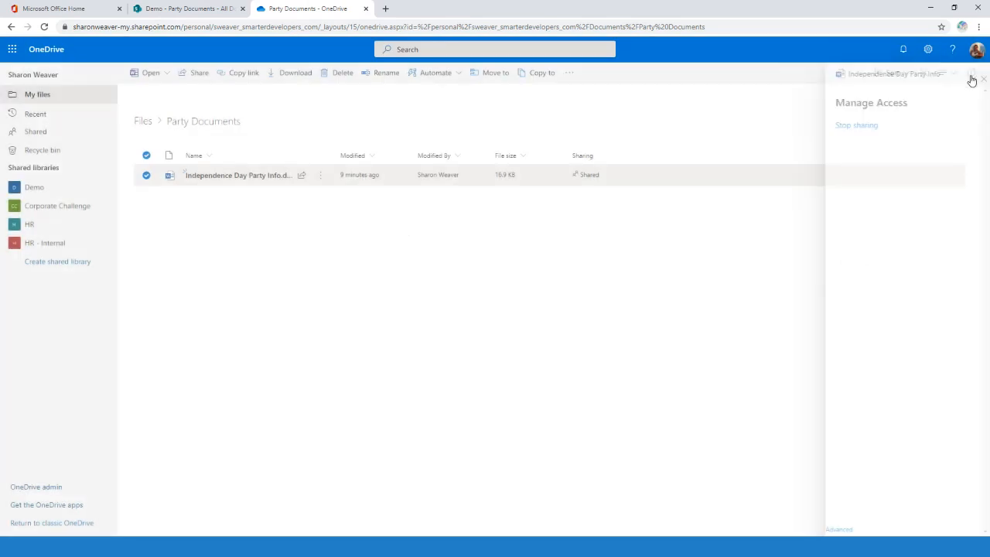
{"action": "left_click", "coordinate": [495, 397]}
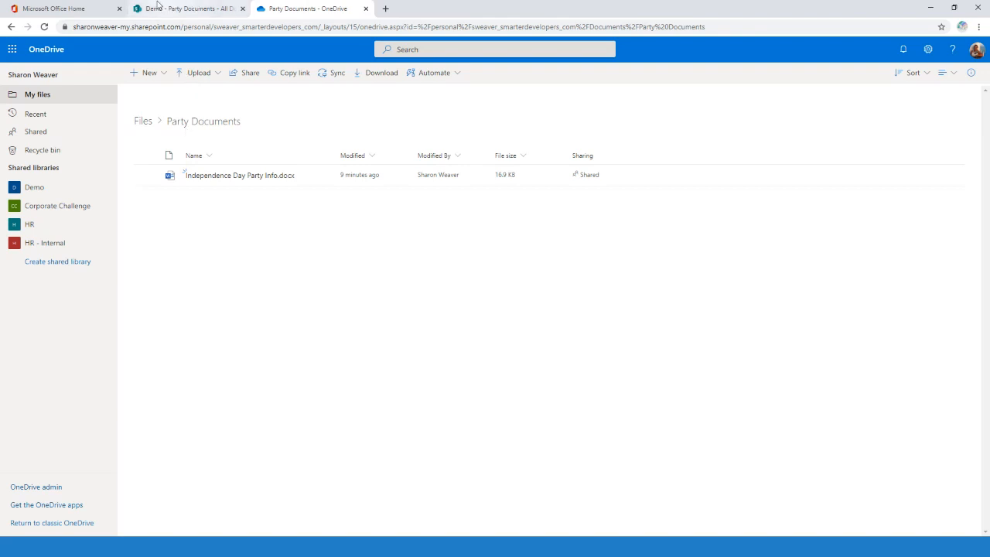
{"action": "left_click", "coordinate": [70, 8]}
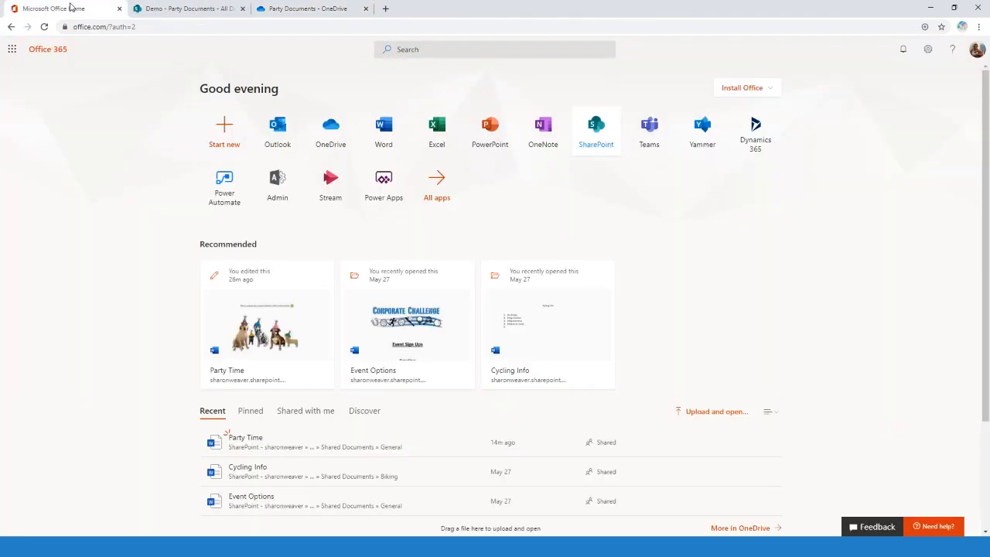
{"action": "left_click", "coordinate": [307, 8]}
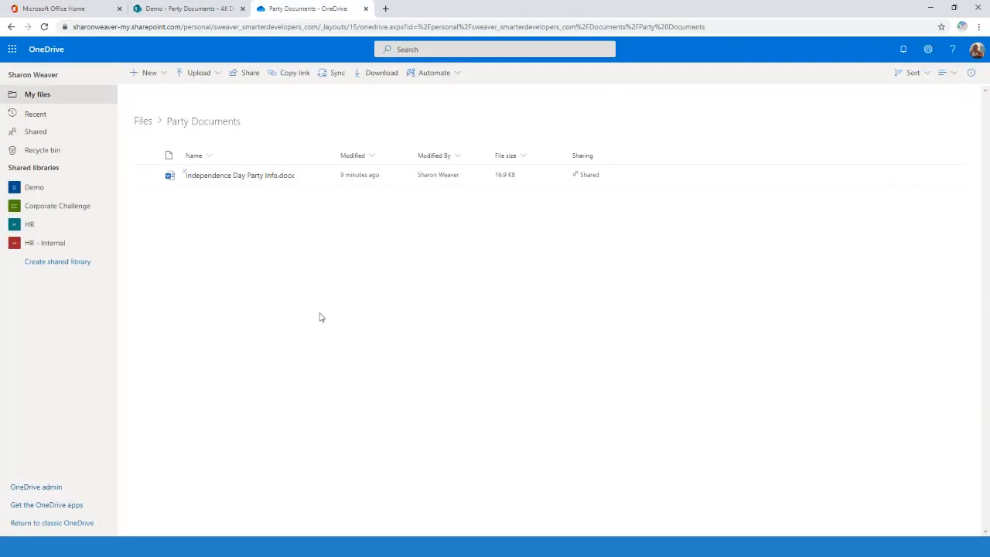
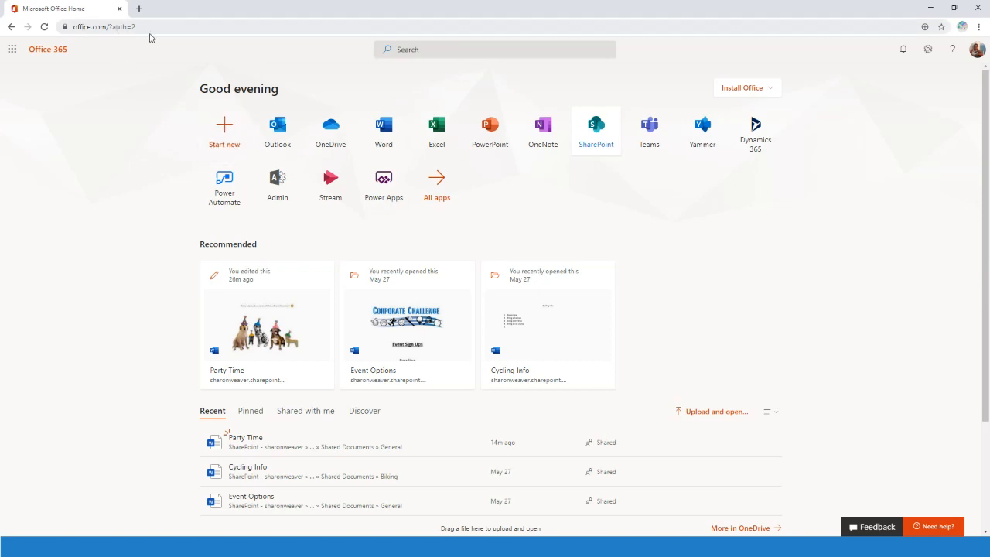
Step: Switch to Microsoft Teams from the Office home page and examine the General, Bowling and Cycling channels of the Corporate Challenge team
{"action": "left_click", "coordinate": [653, 134]}
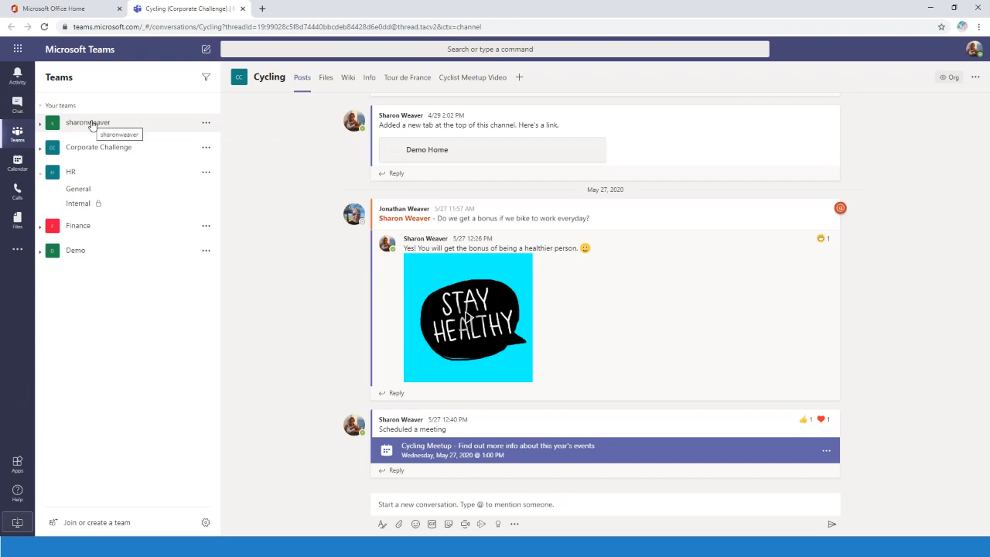
{"action": "left_click", "coordinate": [48, 147]}
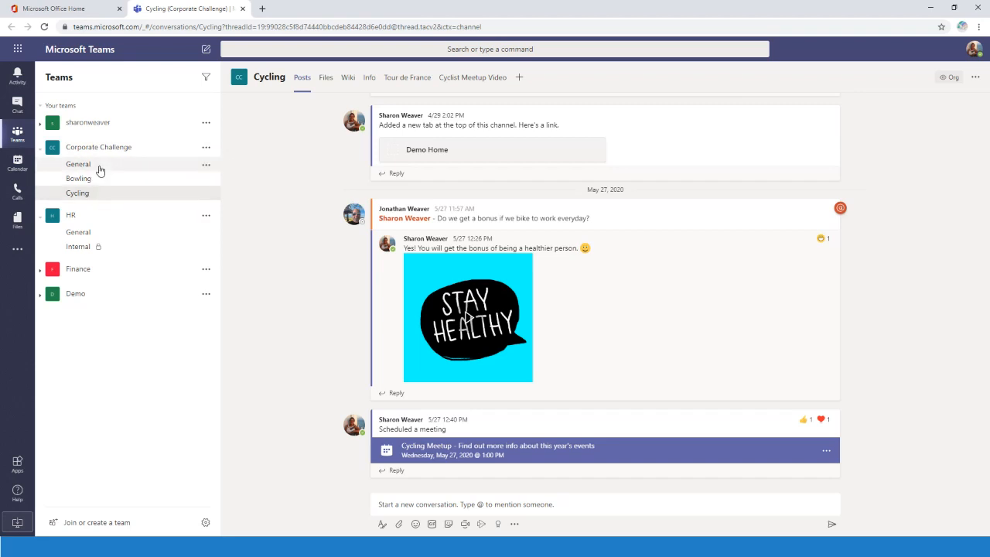
{"action": "left_click", "coordinate": [107, 165]}
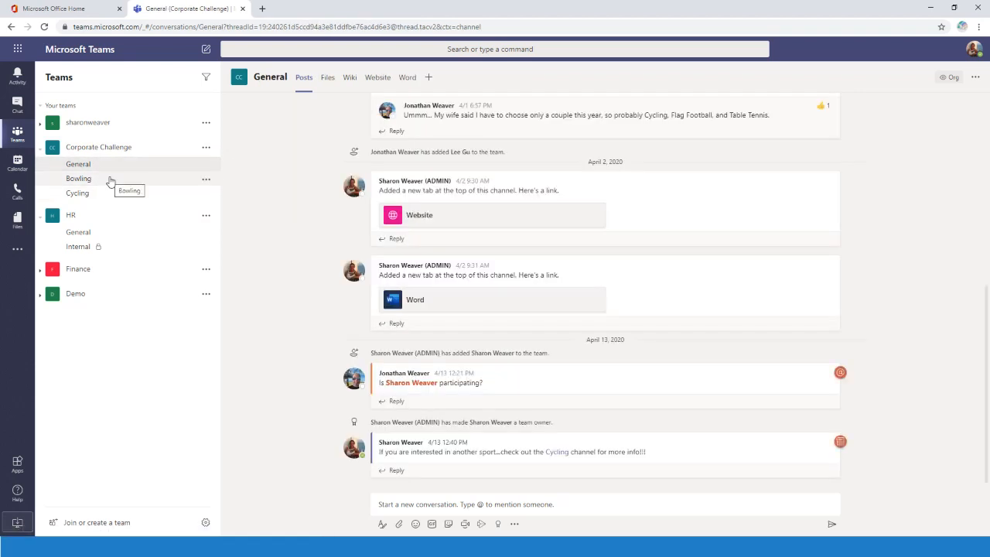
{"action": "left_click", "coordinate": [111, 186]}
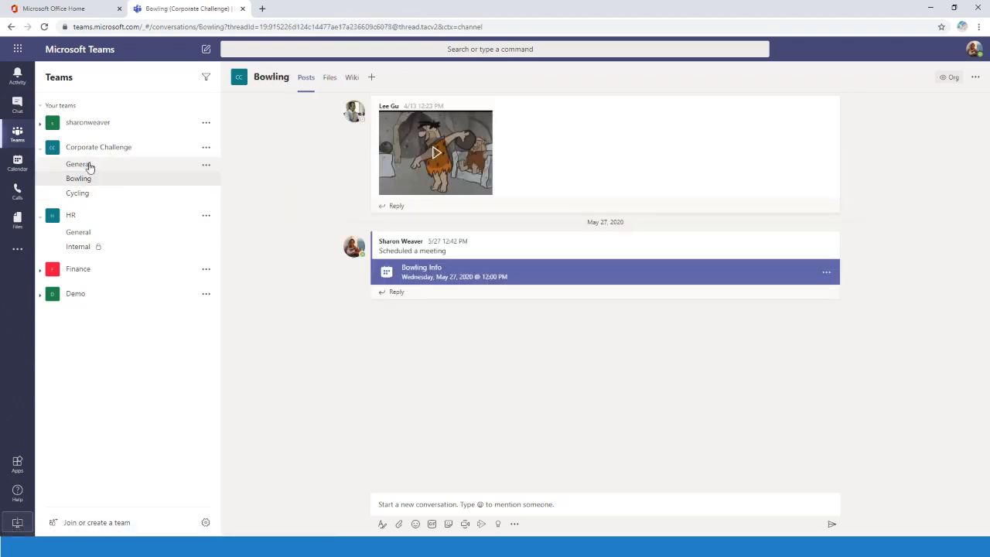
{"action": "left_click", "coordinate": [113, 165]}
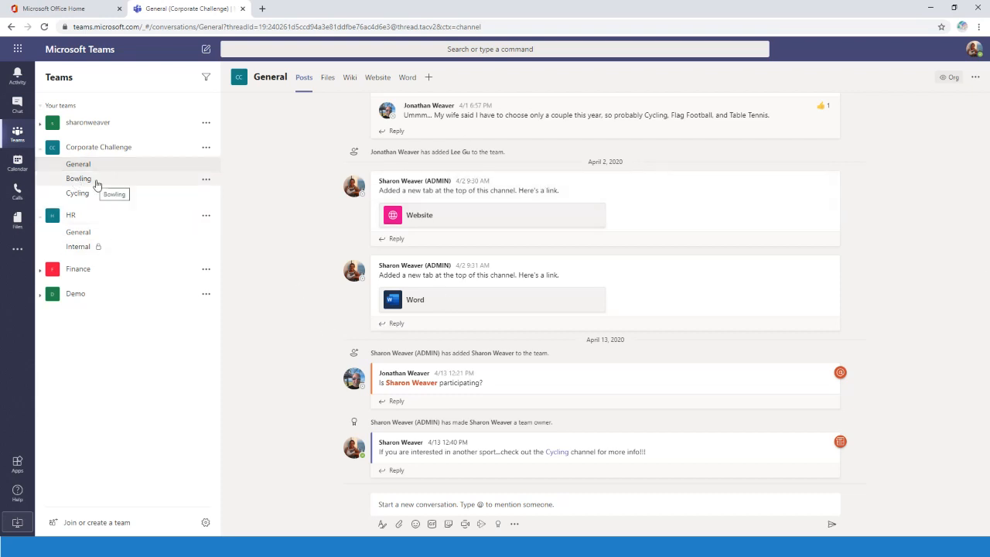
{"action": "left_click", "coordinate": [95, 184]}
{"action": "left_click", "coordinate": [113, 194]}
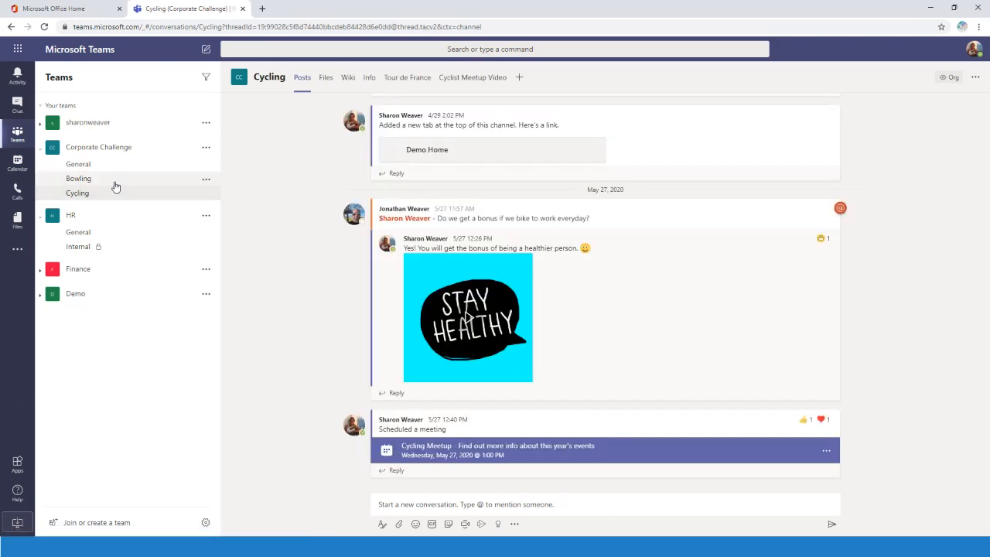
{"action": "left_click", "coordinate": [116, 185]}
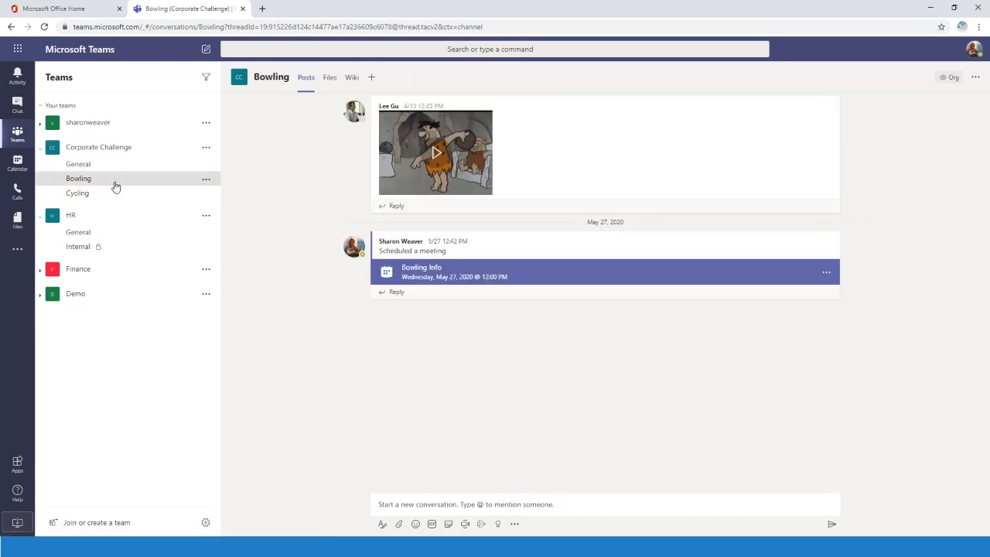
Step: Start a new channel for the Corporate Challenge team, try the Private privacy option, and cancel without adding the channel
{"action": "left_click", "coordinate": [206, 150]}
{"action": "left_click", "coordinate": [257, 216]}
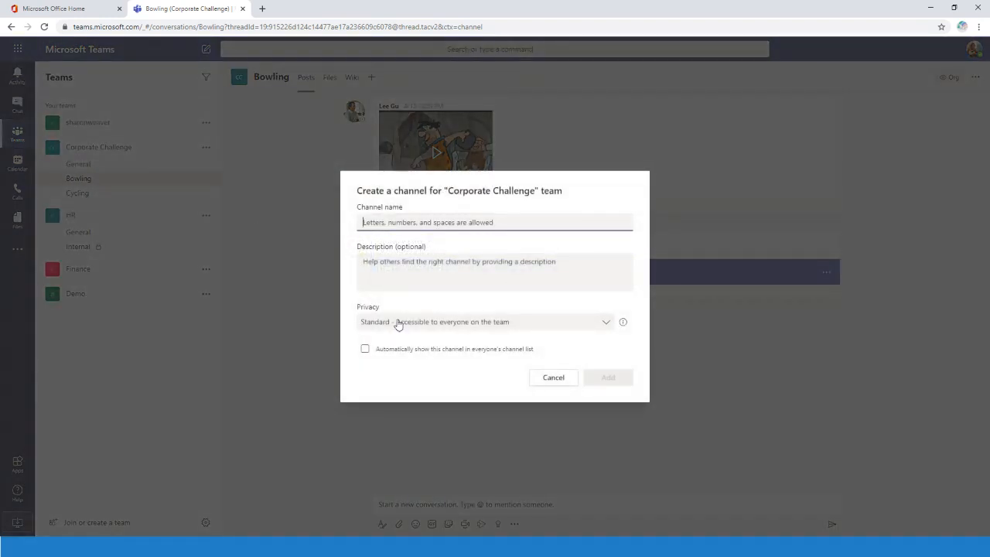
{"action": "left_click_drag", "start_coordinate": [400, 186], "coordinate": [394, 190]}
{"action": "left_click", "coordinate": [389, 322]}
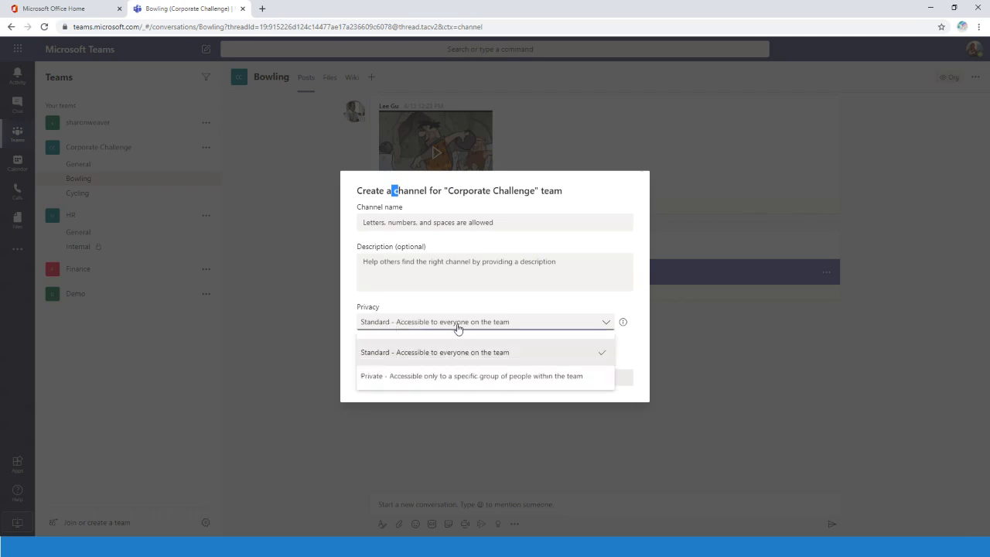
{"action": "scroll", "coordinate": [482, 380], "scroll_direction": "down", "scroll_amount": 1}
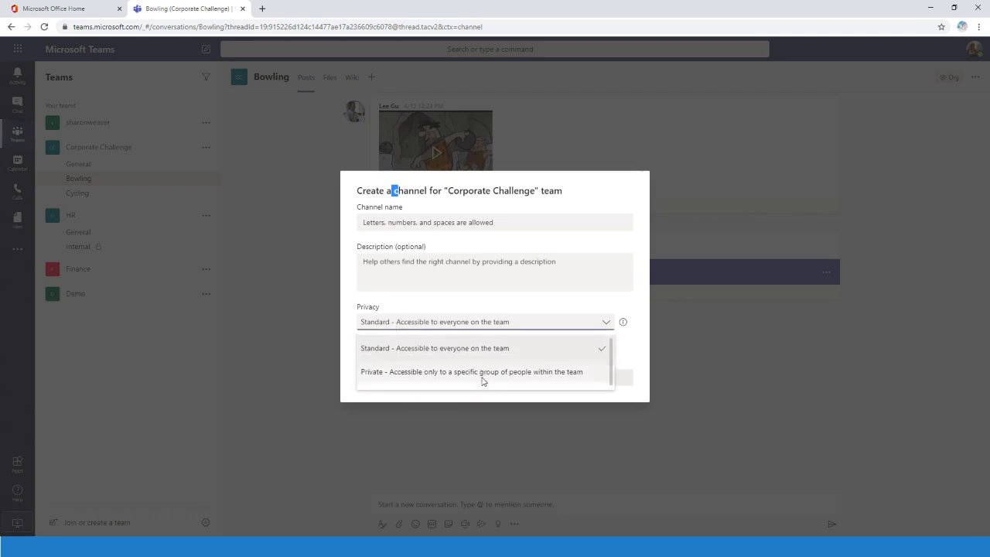
{"action": "left_click", "coordinate": [471, 373]}
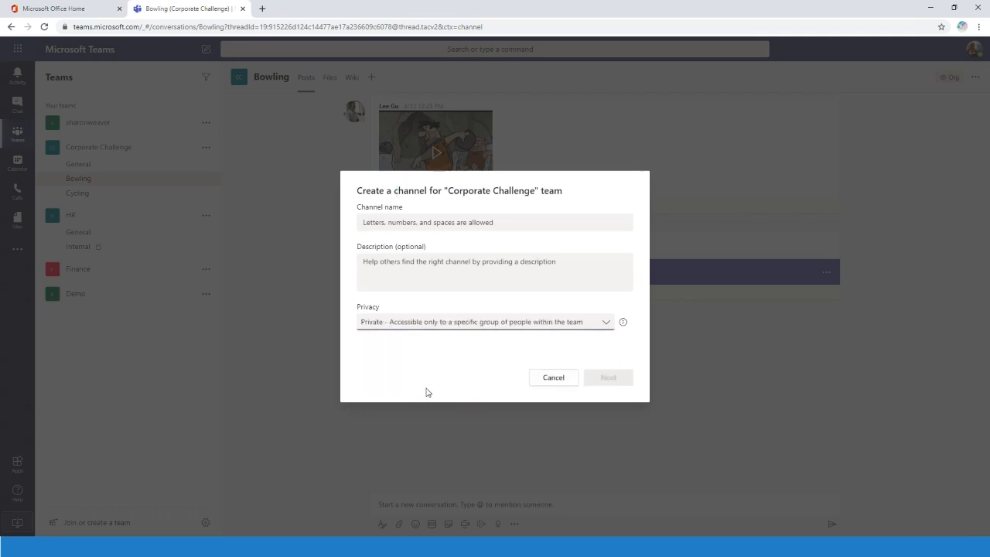
{"action": "left_click", "coordinate": [559, 386]}
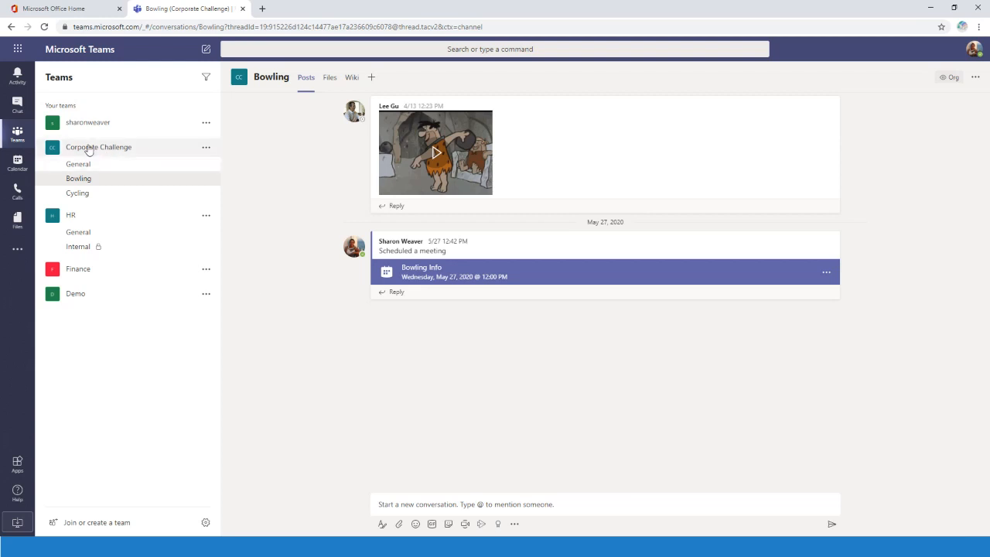
Step: Compare the posts and available tabs of the Cycling and Bowling channels in the Corporate Challenge team
{"action": "left_click", "coordinate": [91, 194]}
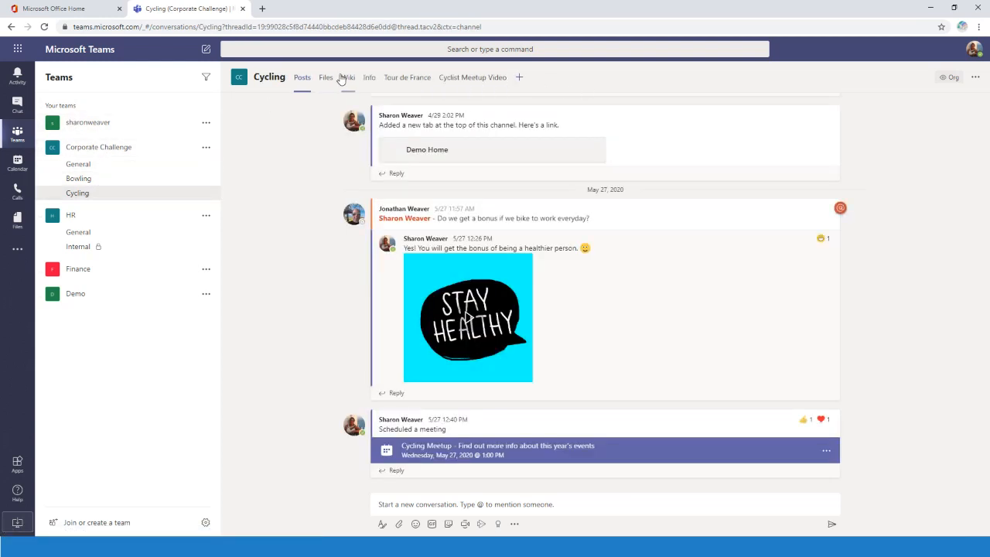
{"action": "left_click", "coordinate": [106, 184]}
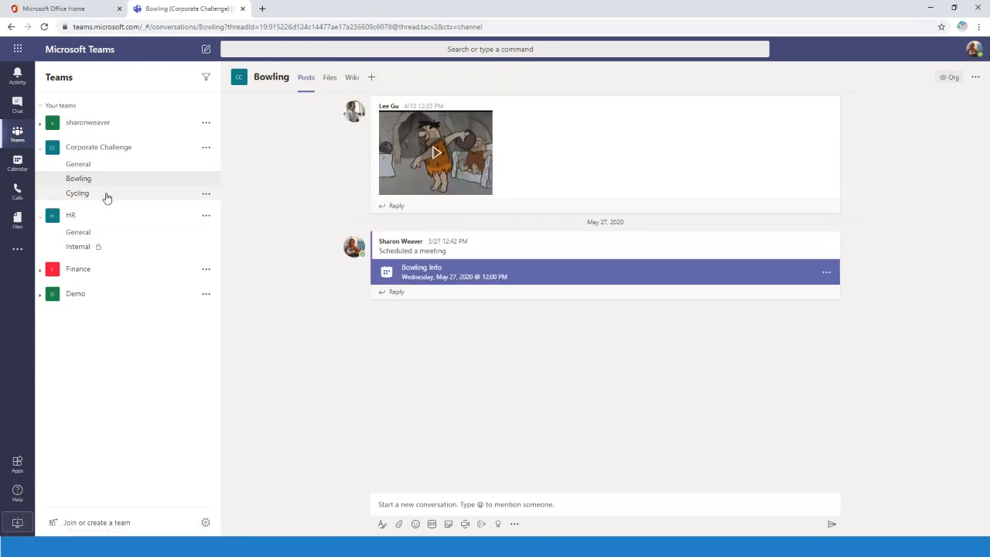
{"action": "left_click", "coordinate": [106, 194]}
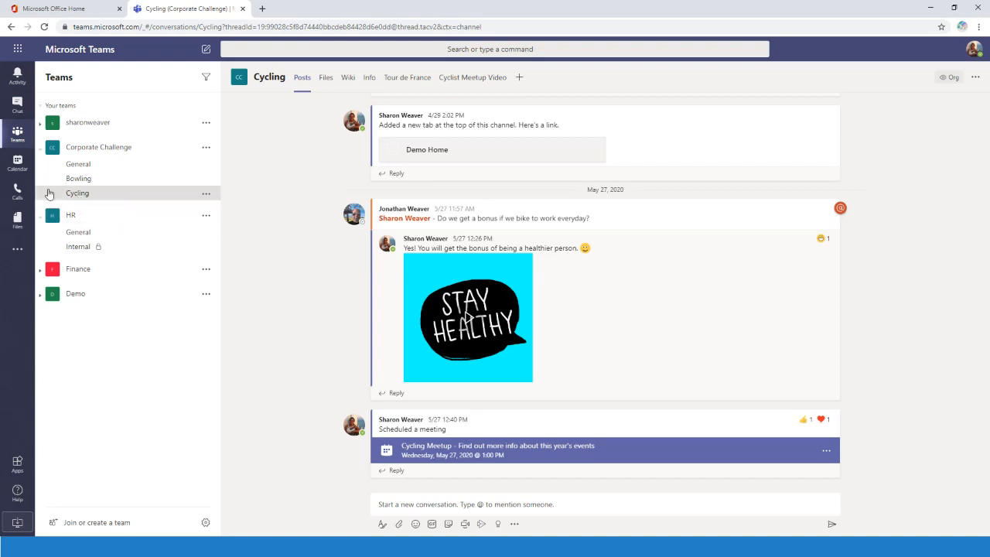
Step: Compare the files stored in the Bowling and Cycling channels of the Corporate Challenge team
{"action": "left_click", "coordinate": [83, 179]}
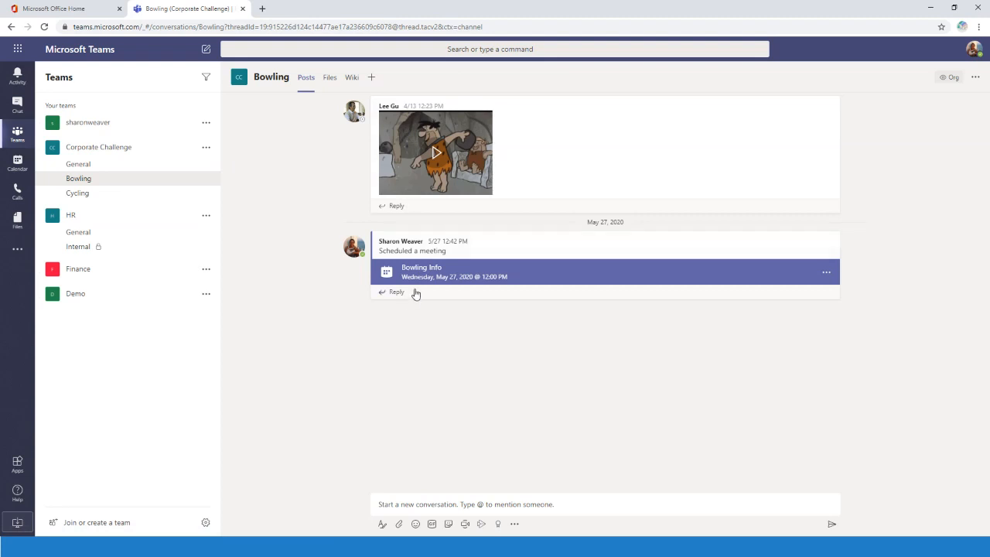
{"action": "left_click", "coordinate": [328, 79]}
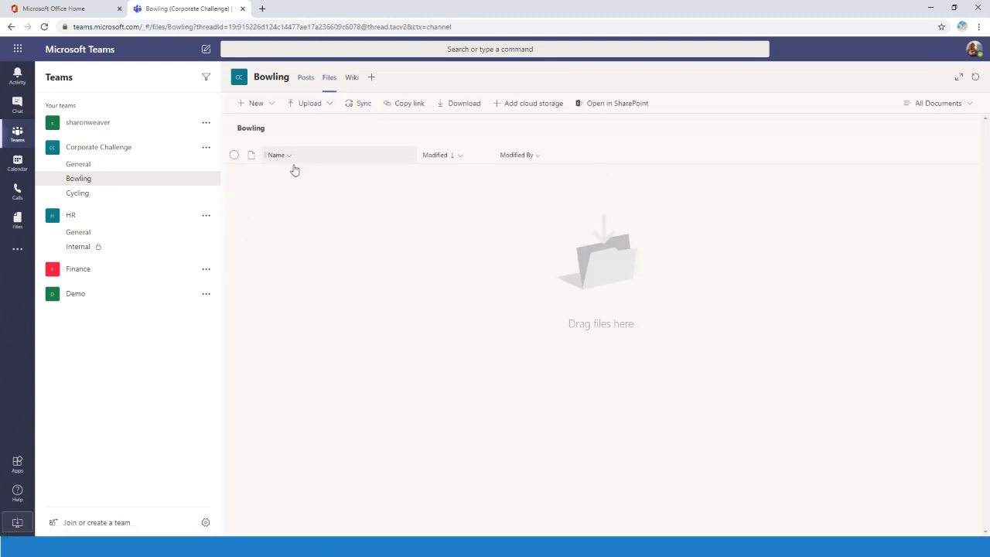
{"action": "left_click", "coordinate": [83, 194]}
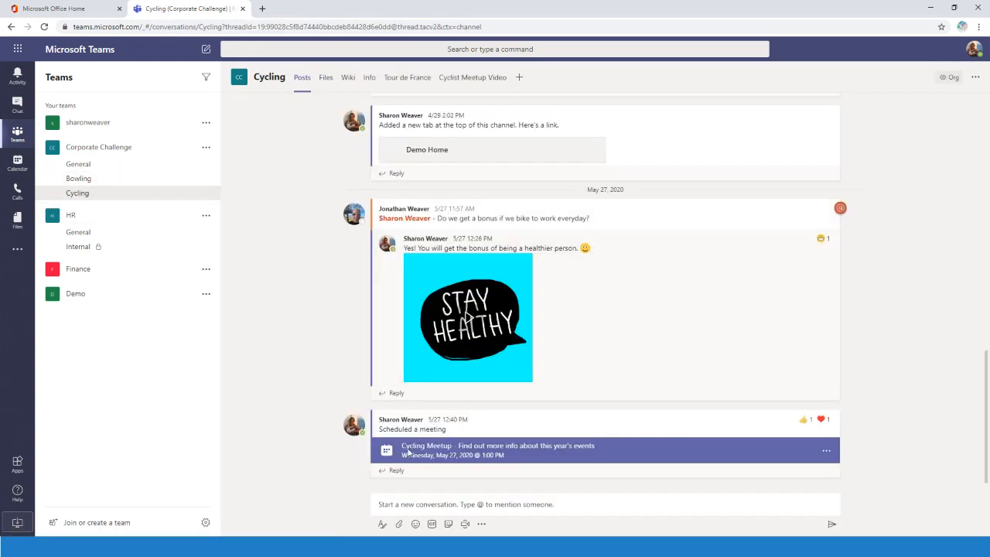
{"action": "left_click", "coordinate": [324, 79]}
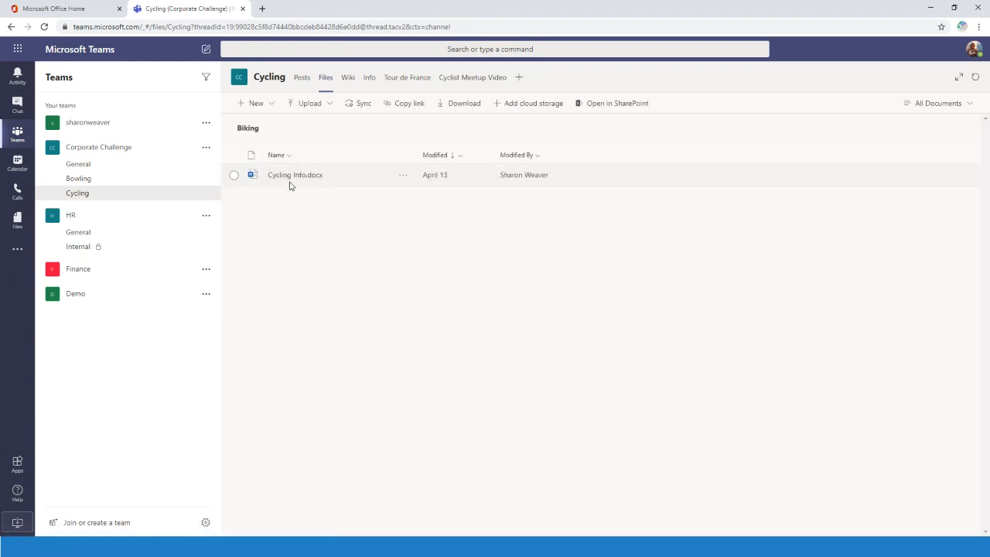
Step: View the Cycling channel's Info document, Tour de France website and Cyclist Meetup Video, reloading the video when needed
{"action": "left_click", "coordinate": [368, 78]}
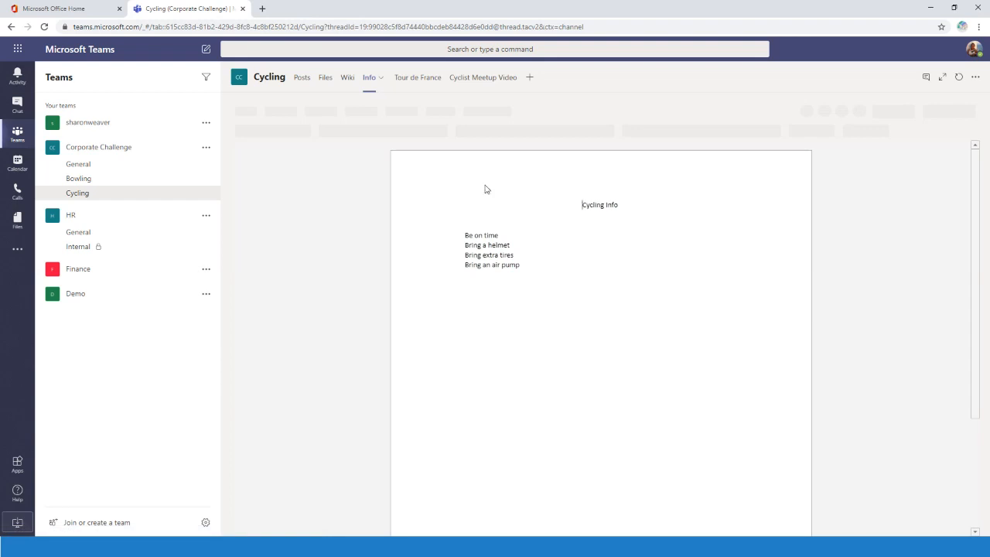
{"action": "left_click", "coordinate": [415, 80]}
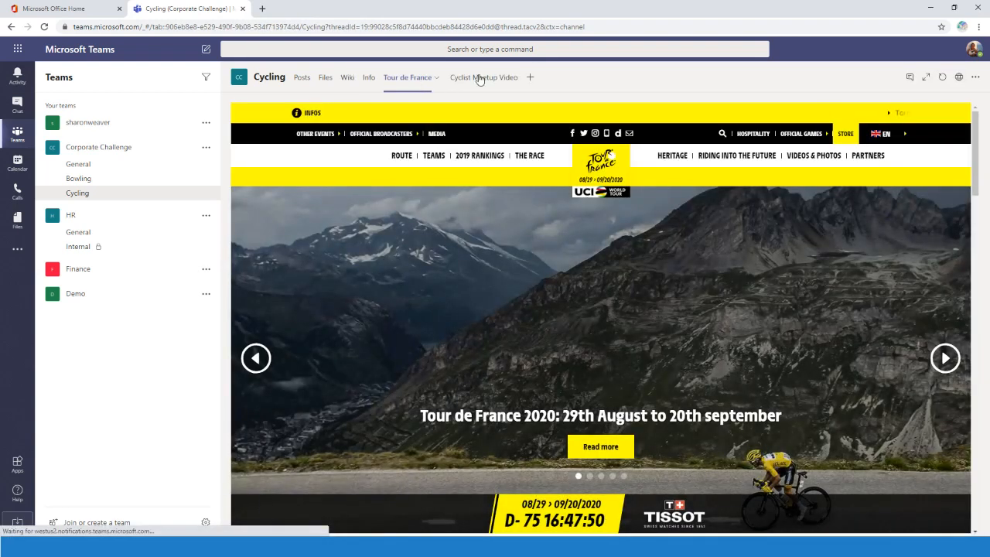
{"action": "left_click", "coordinate": [480, 80]}
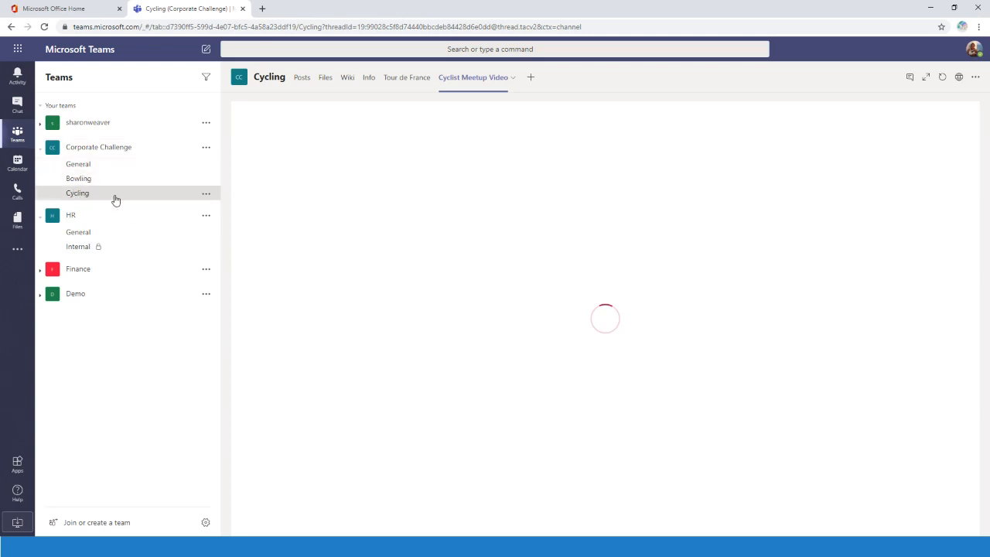
{"action": "left_click", "coordinate": [941, 78]}
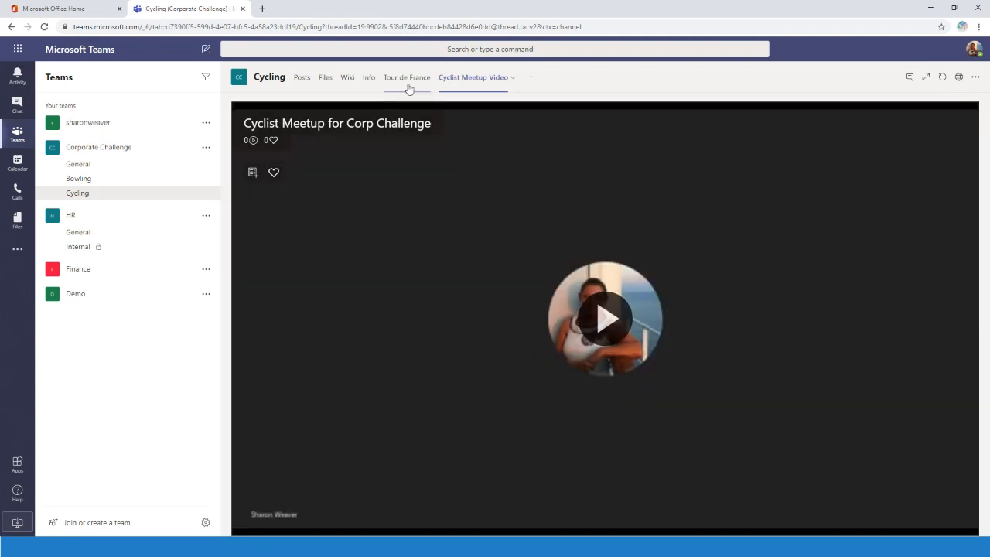
{"action": "left_click", "coordinate": [398, 82]}
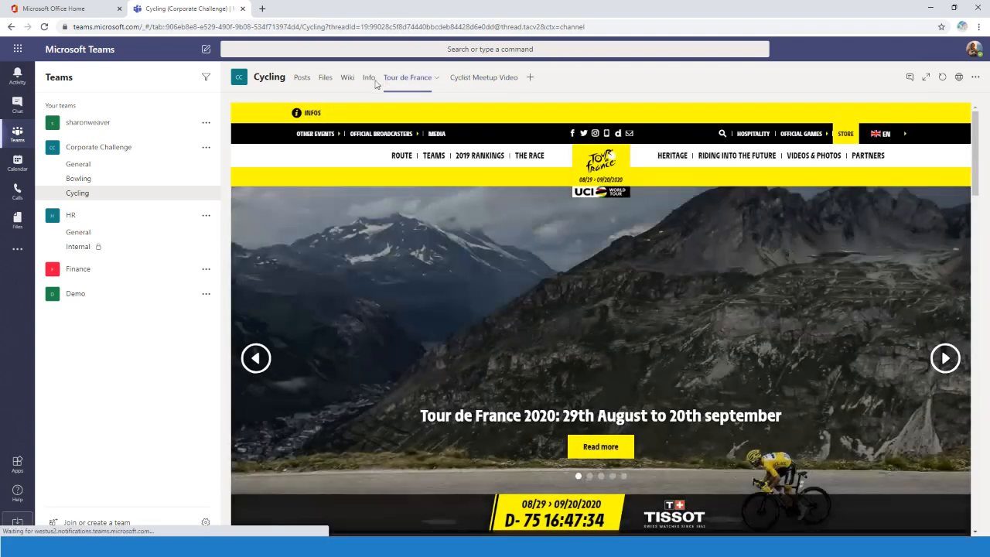
Step: Review the Cycling channel's files again and look through its posts
{"action": "left_click", "coordinate": [324, 80]}
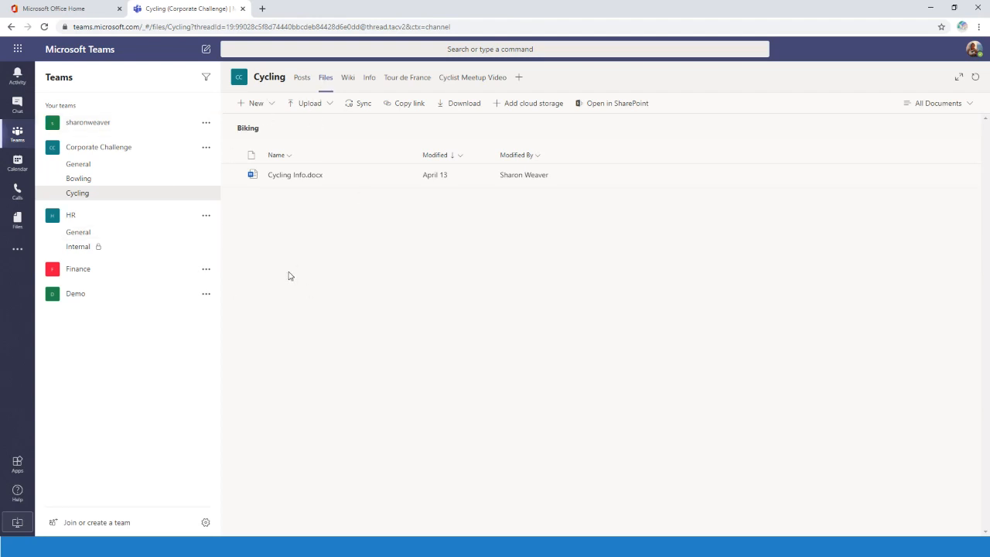
{"action": "left_click", "coordinate": [301, 78]}
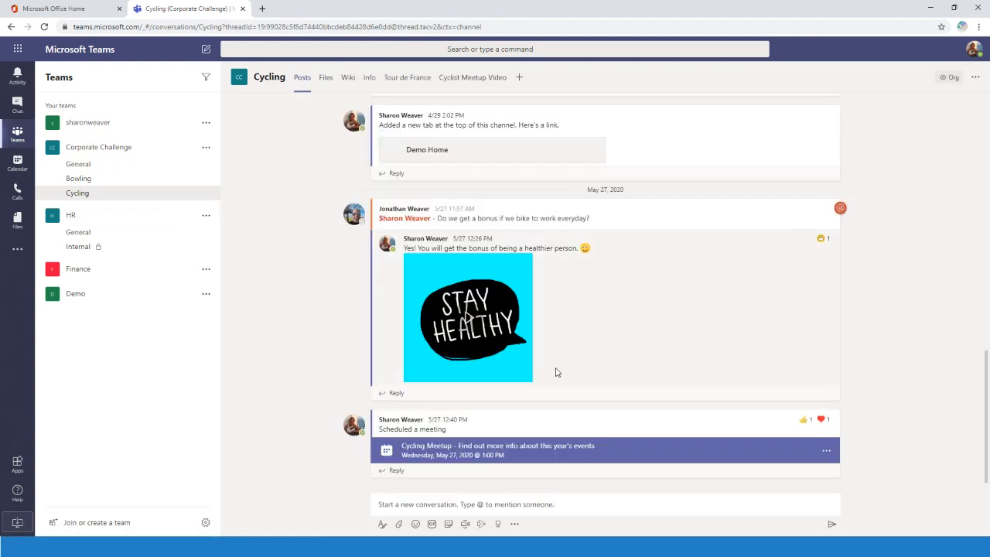
{"action": "scroll", "coordinate": [556, 370], "scroll_direction": "up", "scroll_amount": 2}
{"action": "scroll", "coordinate": [457, 276], "scroll_direction": "down", "scroll_amount": 2}
Step: Draft a Cycling channel post that mentions two team members, and clear the draft without posting it
{"action": "left_click", "coordinate": [493, 499]}
{"action": "type", "text": "@"}
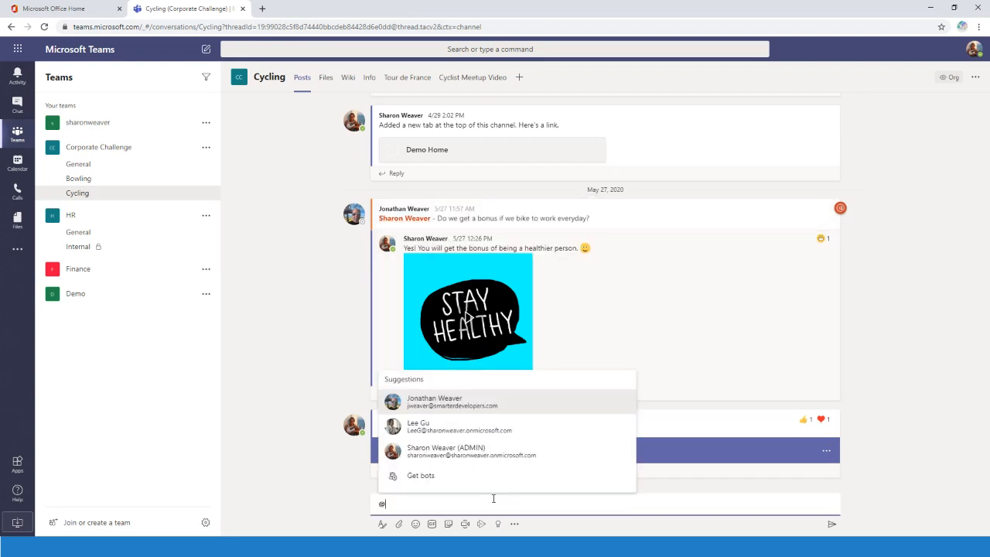
{"action": "type", "text": "jon"}
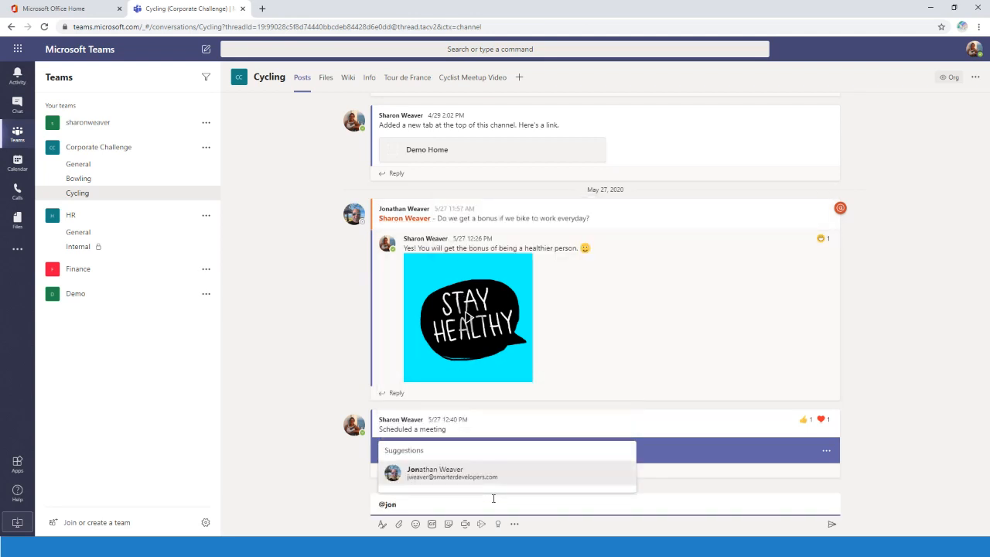
{"action": "left_click", "coordinate": [495, 475]}
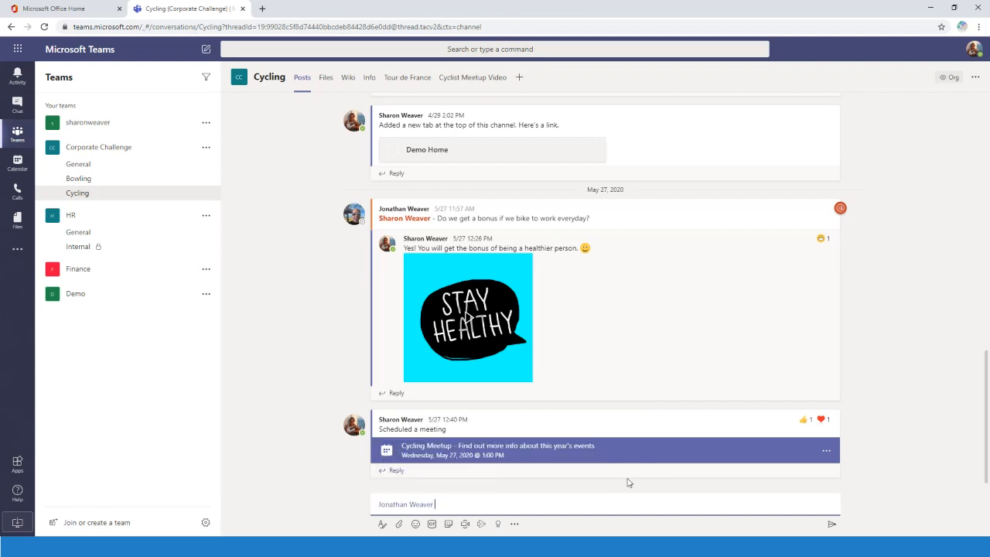
{"action": "type", "text": "@lee"}
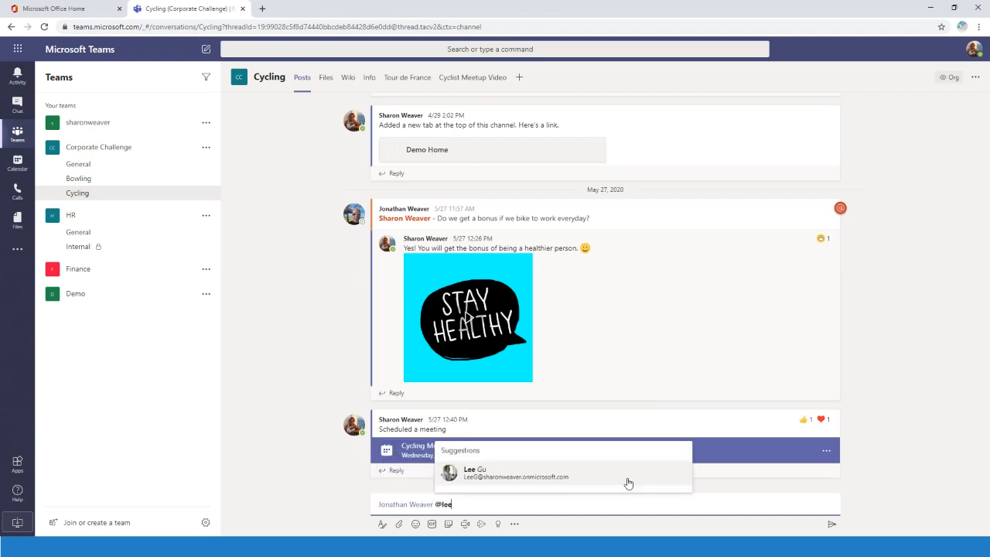
{"action": "left_click", "coordinate": [557, 475]}
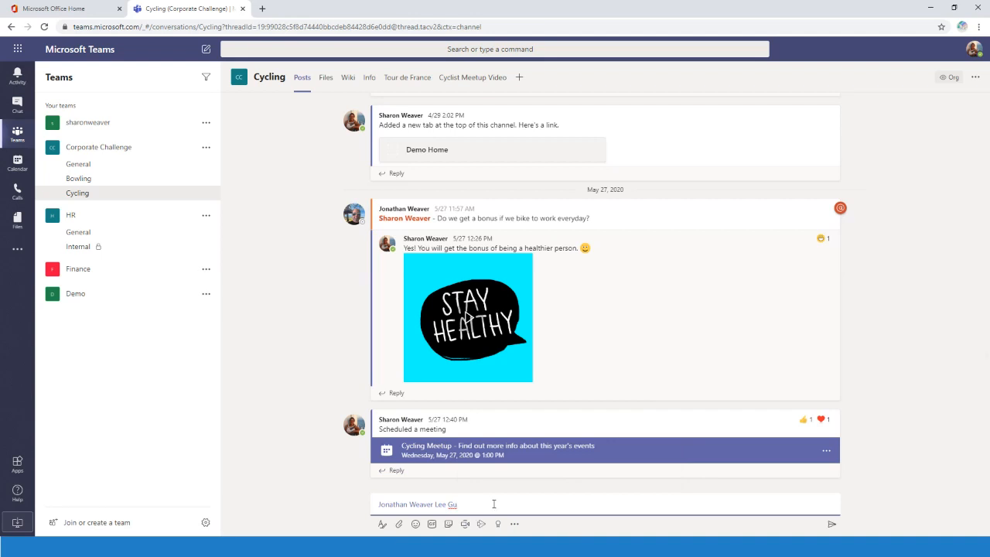
{"action": "left_click_drag", "start_coordinate": [502, 506], "coordinate": [332, 511]}
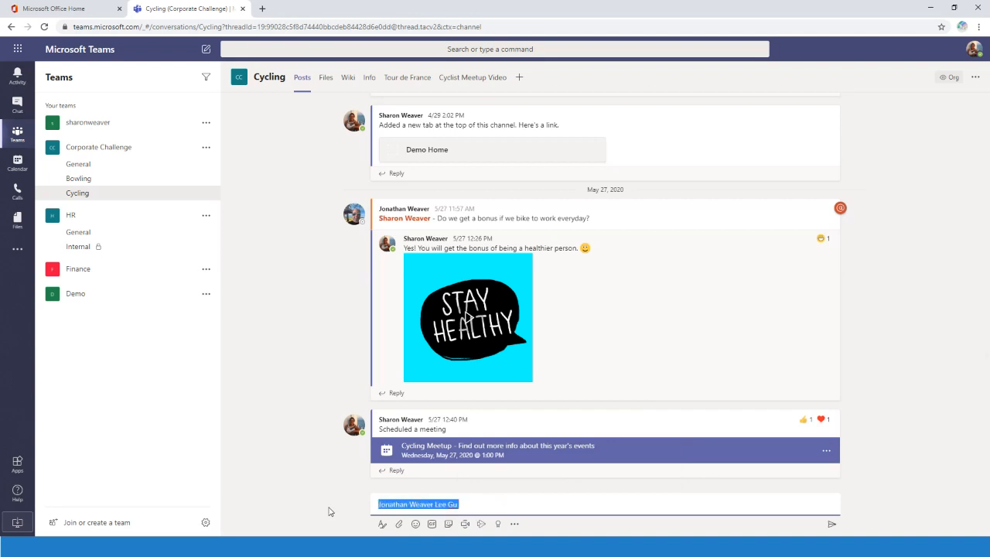
{"action": "key", "text": "BackSpace"}
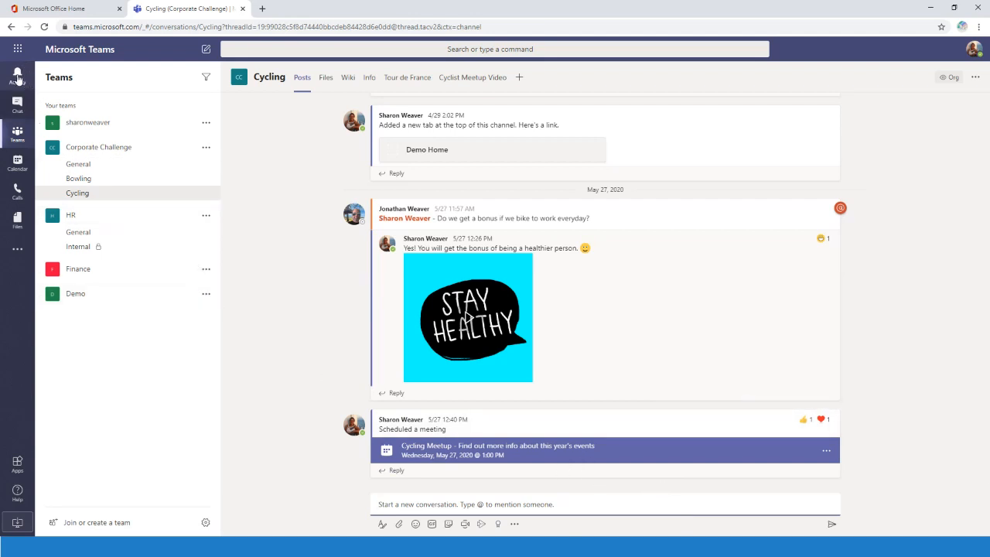
Step: Review the activity feed, inspect entries under My Activity, and return to the Feed view
{"action": "left_click", "coordinate": [17, 78]}
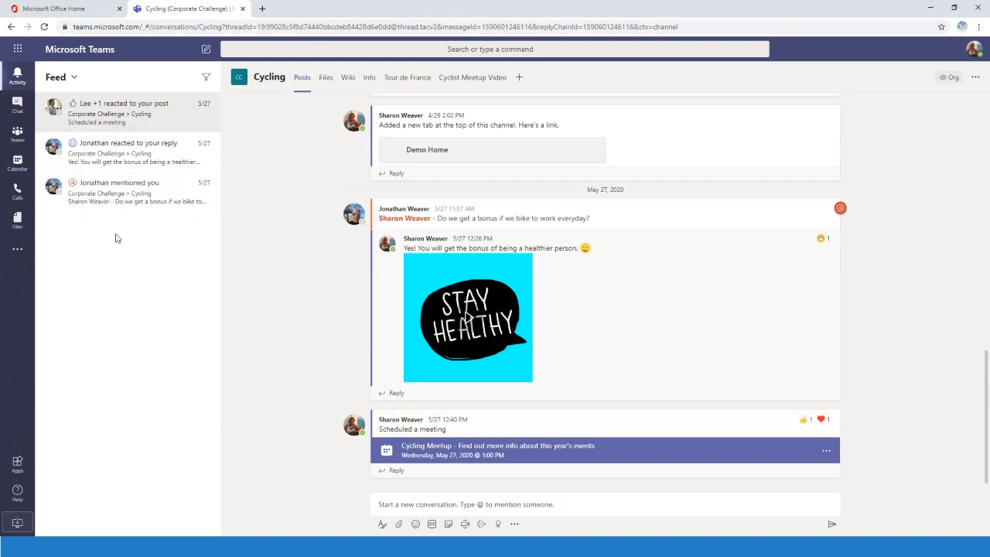
{"action": "left_click", "coordinate": [74, 78]}
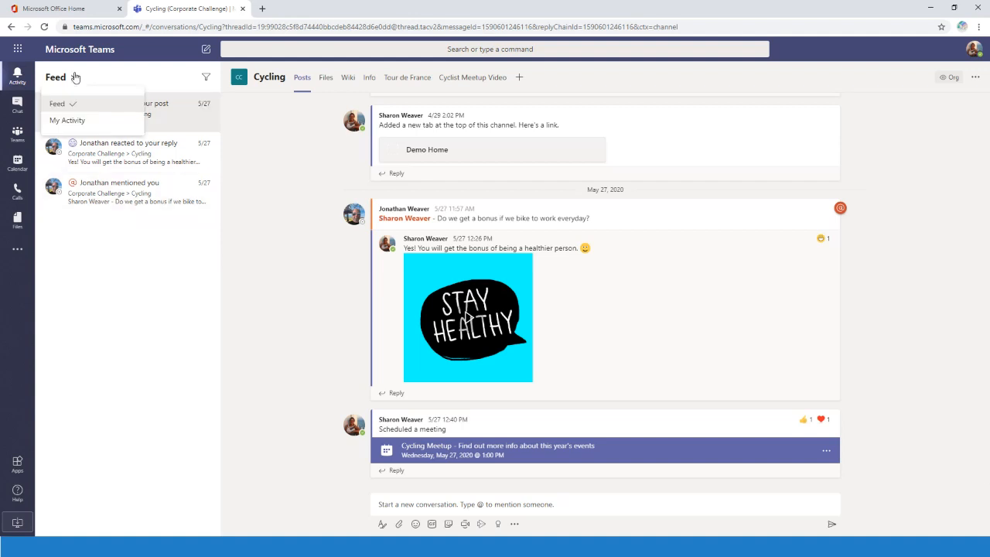
{"action": "left_click", "coordinate": [77, 120]}
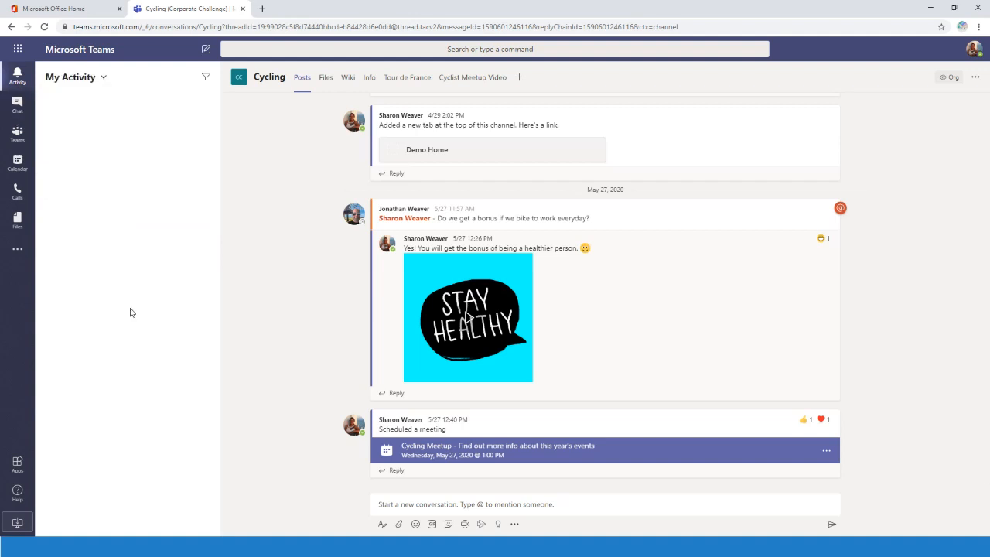
{"action": "left_click", "coordinate": [127, 270]}
{"action": "left_click", "coordinate": [129, 233]}
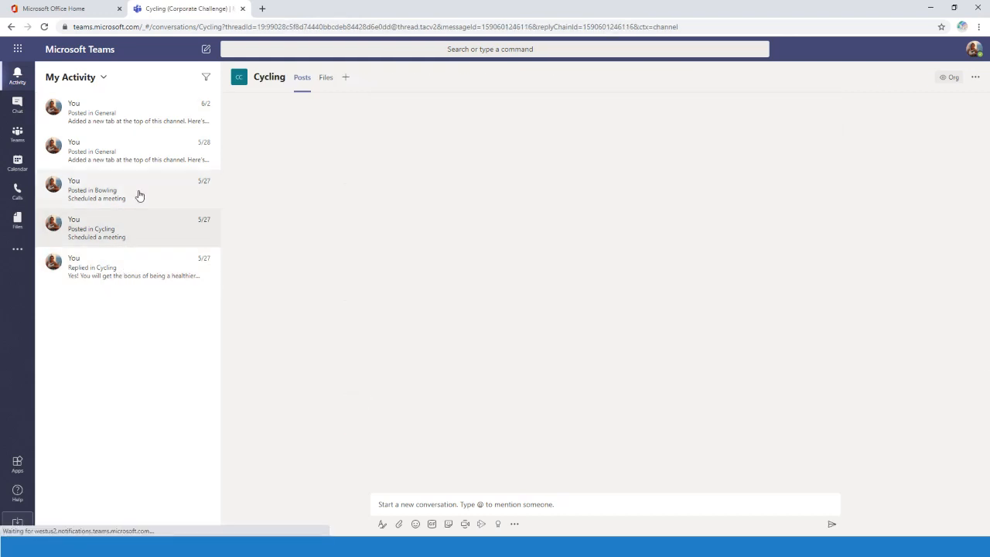
{"action": "left_click", "coordinate": [137, 193]}
{"action": "left_click", "coordinate": [142, 158]}
{"action": "left_click", "coordinate": [98, 79]}
{"action": "left_click", "coordinate": [97, 101]}
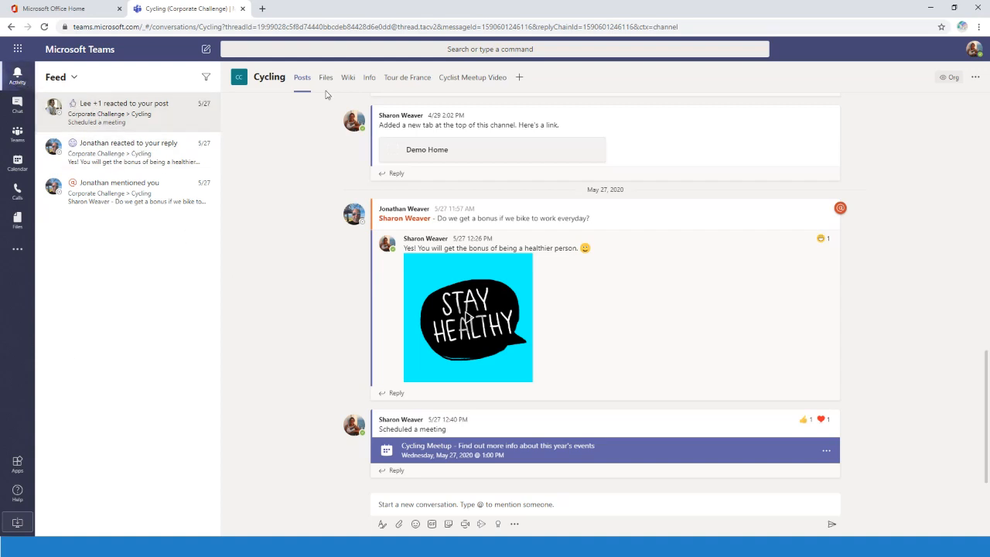
Step: Search across Teams for "bowling" and "cyc", clearing the search text after each one
{"action": "left_click", "coordinate": [489, 48]}
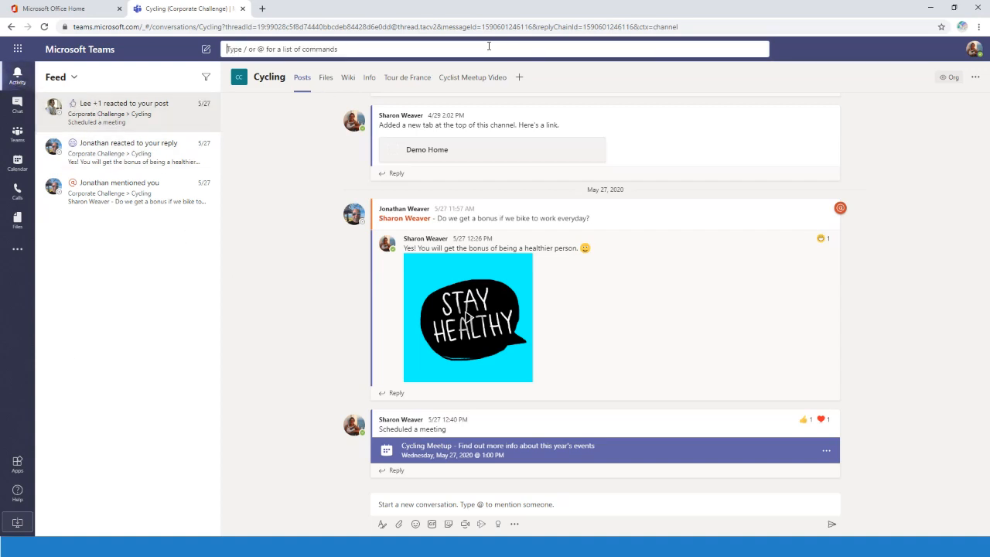
{"action": "type", "text": "bowling"}
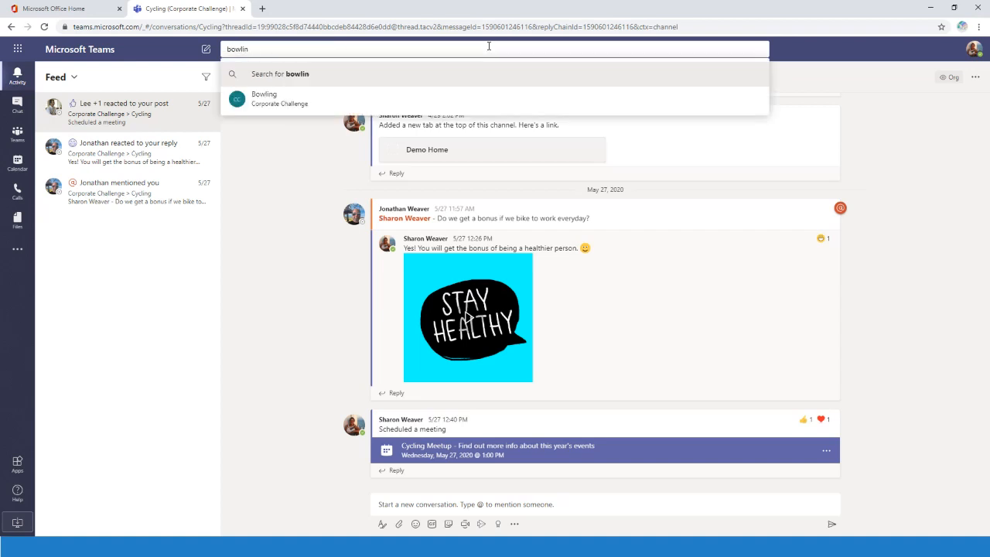
{"action": "key", "text": "BackSpace"}
{"action": "key", "text": "BackSpace"}
{"action": "key", "text": "BackSpace"}
{"action": "key", "text": "BackSpace"}
{"action": "key", "text": "BackSpace"}
{"action": "key", "text": "BackSpace"}
{"action": "type", "text": "cyc"}
{"action": "key", "text": "BackSpace"}
{"action": "key", "text": "BackSpace"}
{"action": "key", "text": "BackSpace"}
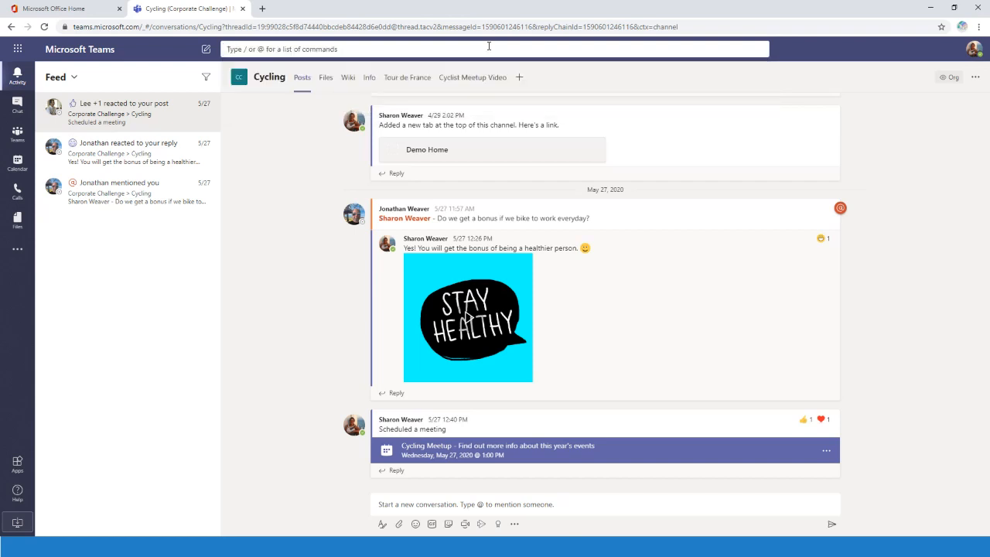
Step: Search across Teams for a team member by first name, and clear the search text
{"action": "type", "text": "jonathan"}
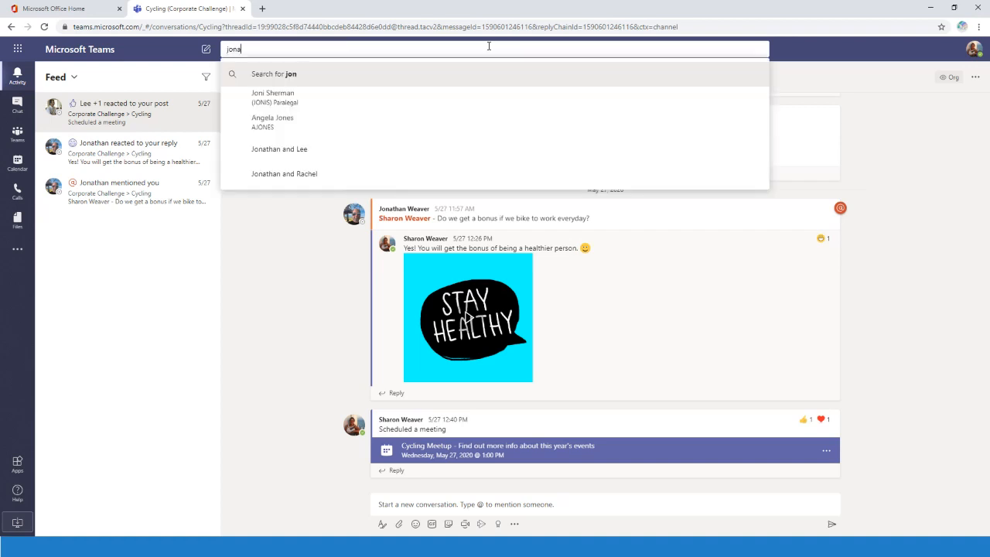
{"action": "key", "text": "BackSpace"}
{"action": "key", "text": "BackSpace"}
{"action": "key", "text": "BackSpace"}
{"action": "key", "text": "BackSpace"}
{"action": "key", "text": "BackSpace"}
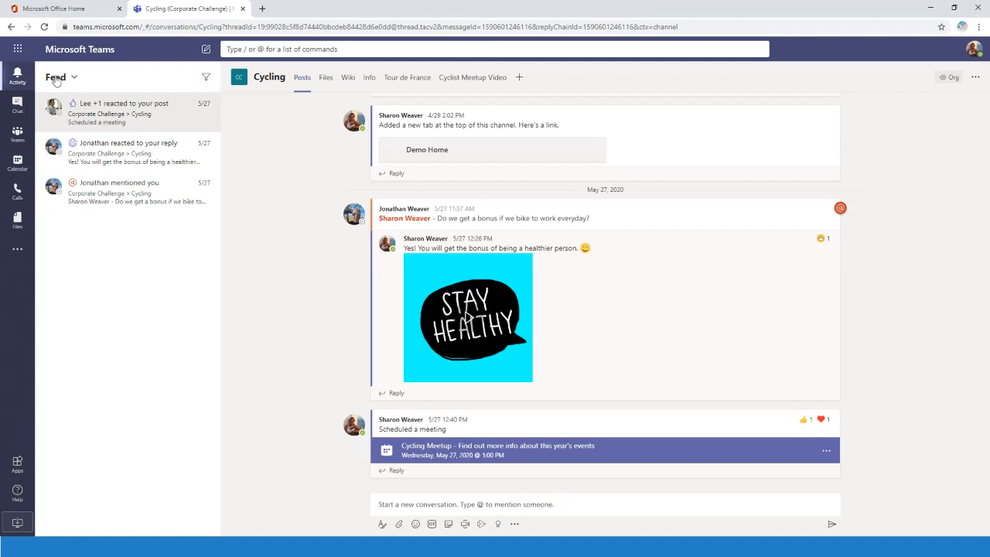
Step: Filter the activity feed by "cycling" and clear the filter text
{"action": "left_click", "coordinate": [206, 77]}
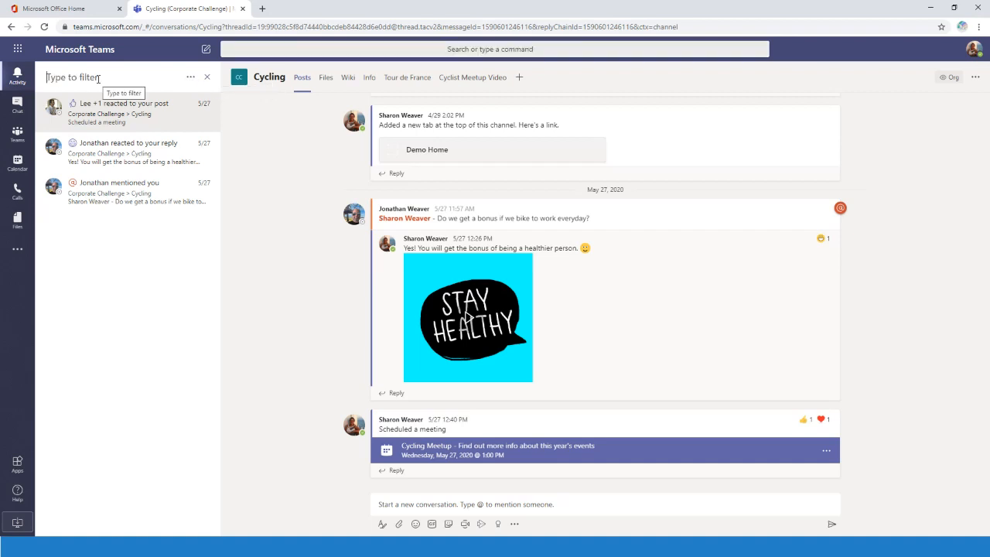
{"action": "type", "text": "cycling"}
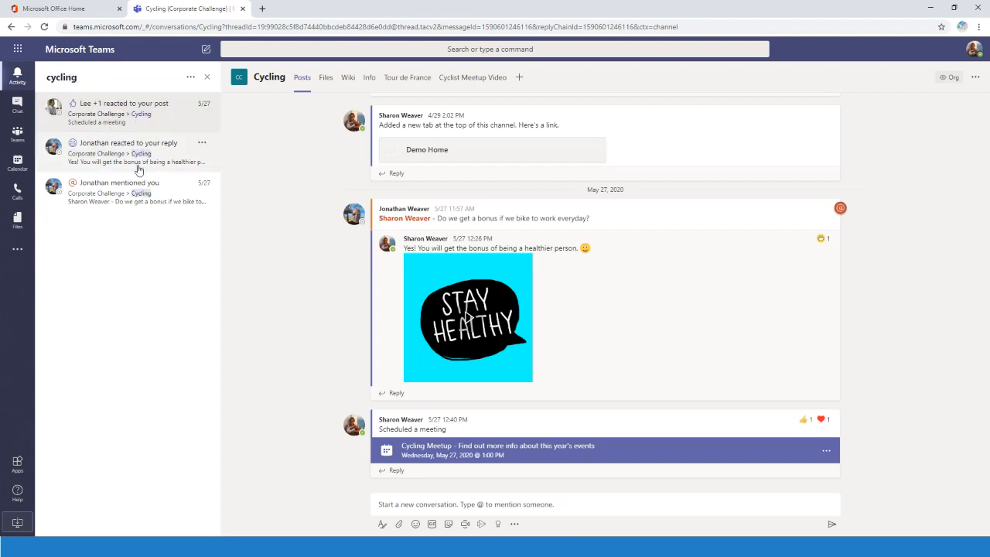
{"action": "left_click_drag", "start_coordinate": [99, 81], "coordinate": [44, 80]}
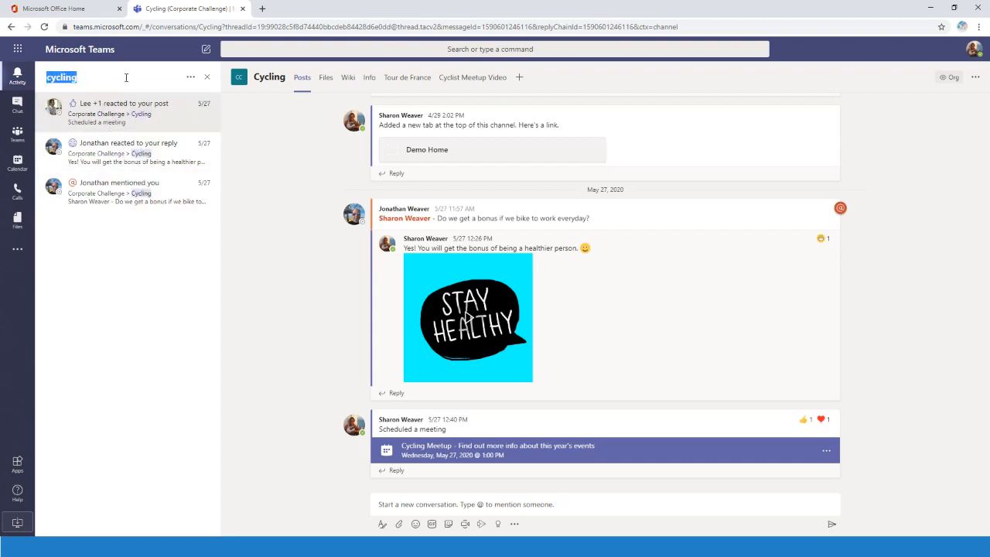
{"action": "key", "text": "BackSpace"}
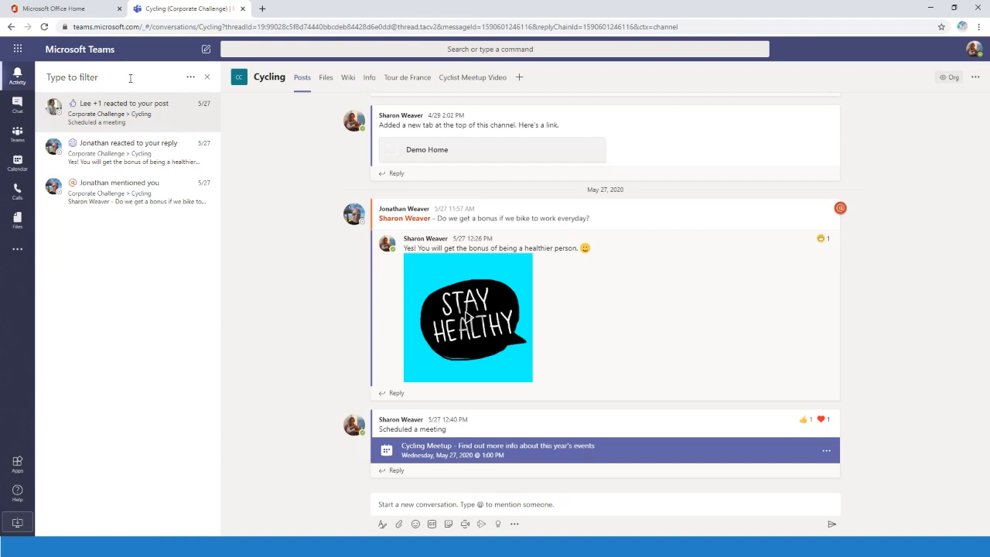
Step: Filter the activity feed by "challenge" and clear the filter text
{"action": "type", "text": "challenge"}
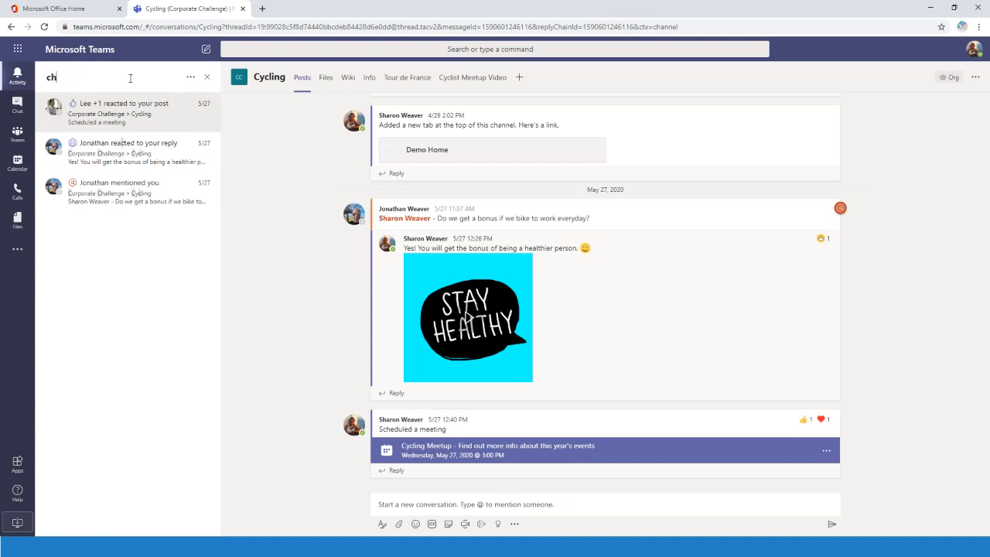
{"action": "key", "text": "BackSpace"}
{"action": "key", "text": "BackSpace"}
{"action": "key", "text": "BackSpace"}
{"action": "key", "text": "BackSpace"}
{"action": "key", "text": "BackSpace"}
{"action": "key", "text": "BackSpace"}
{"action": "key", "text": "BackSpace"}
{"action": "key", "text": "BackSpace"}
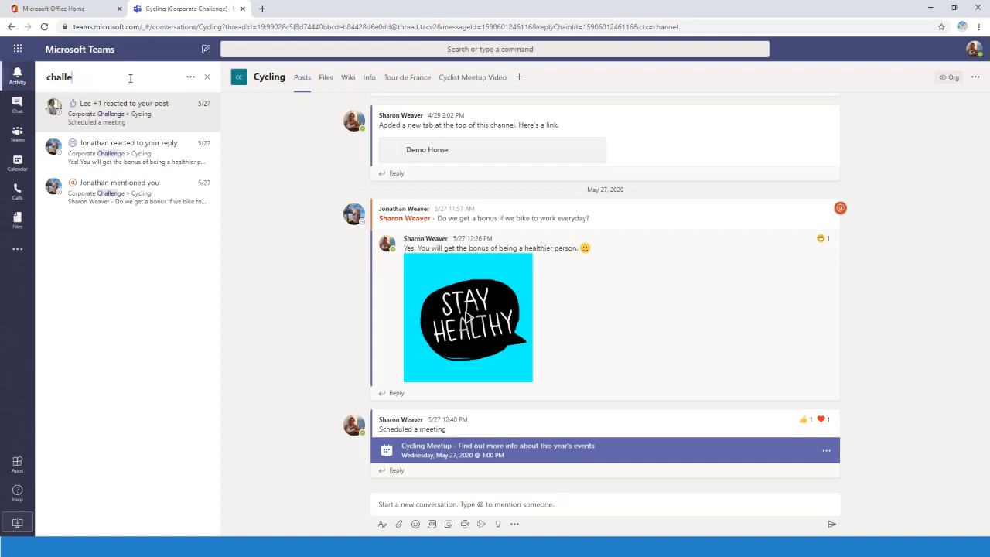
Step: Filter the activity feed by "bonus" and open the matching mention in the Cycling channel
{"action": "type", "text": "bonus"}
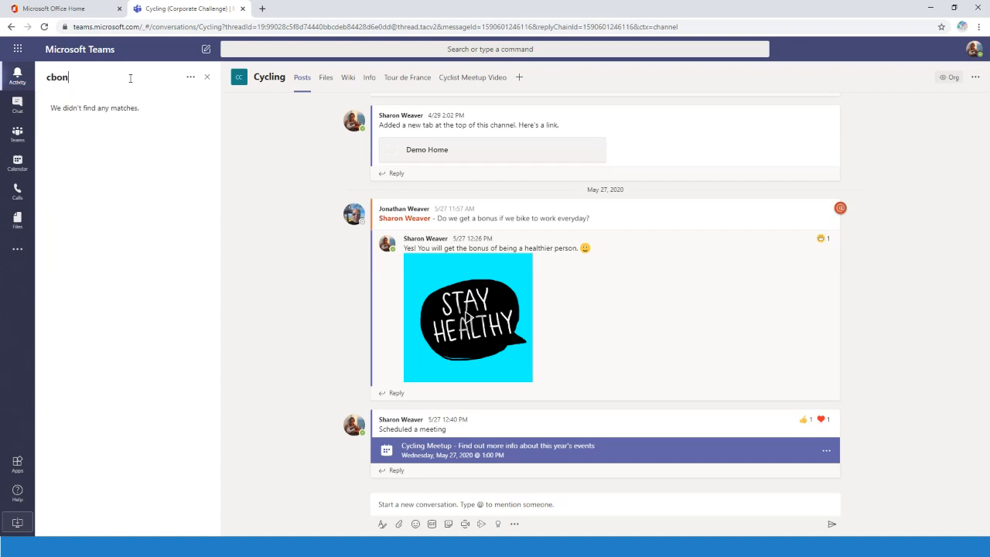
{"action": "key", "text": "ctrl+a"}
{"action": "type", "text": "bonus"}
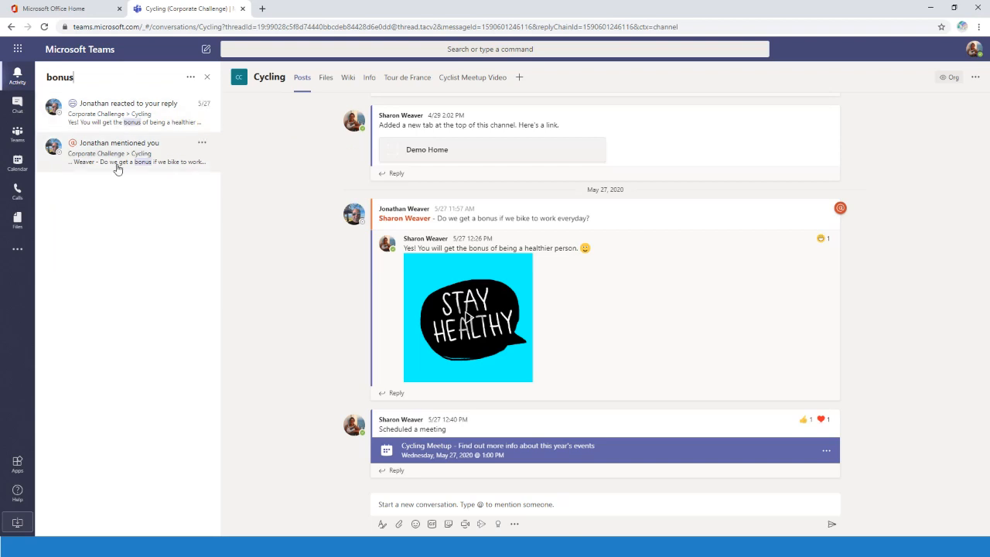
{"action": "left_click", "coordinate": [95, 159]}
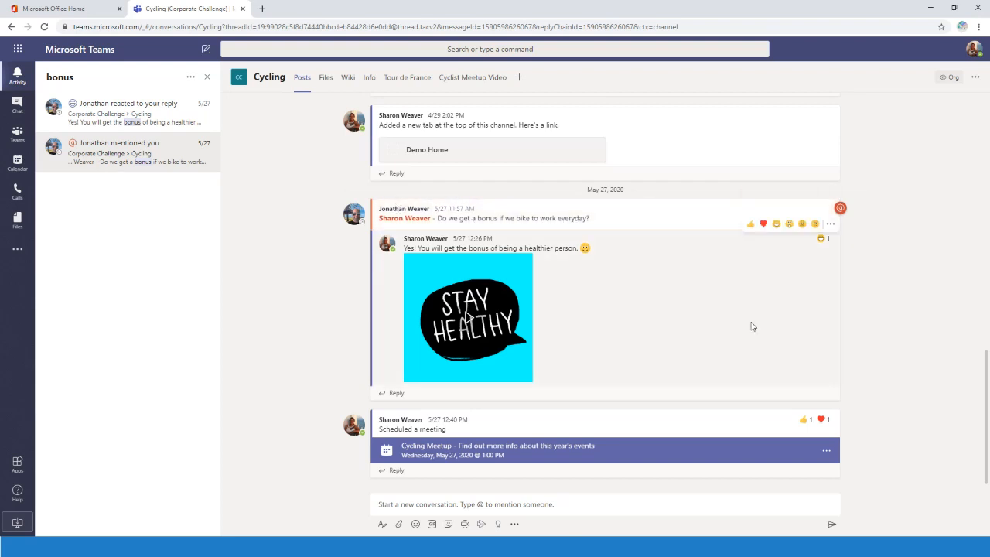
Step: Save the April 1 Cycling channel post that introduces the new channel specifically for Cycling
{"action": "scroll", "coordinate": [751, 327], "scroll_direction": "up", "scroll_amount": 10}
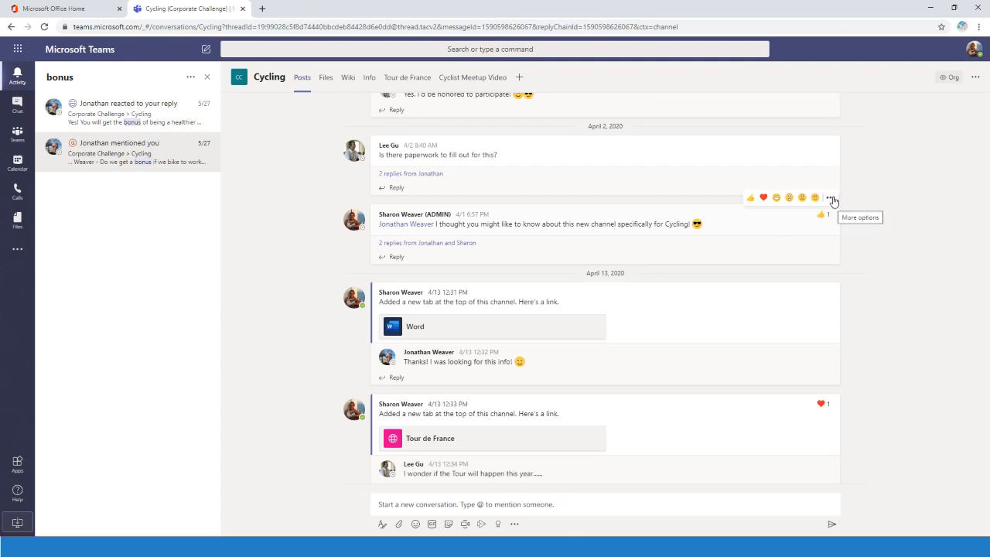
{"action": "left_click", "coordinate": [830, 198]}
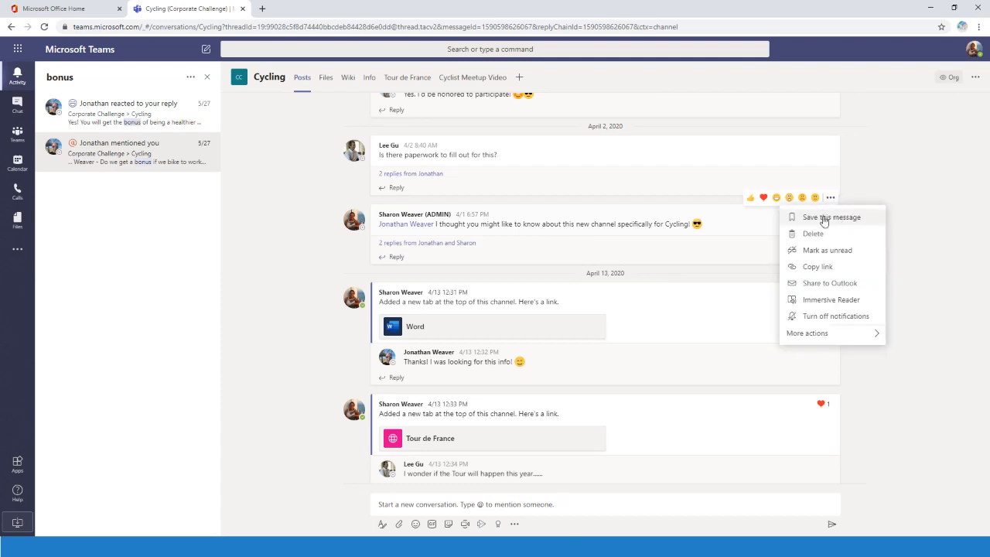
{"action": "left_click", "coordinate": [846, 221]}
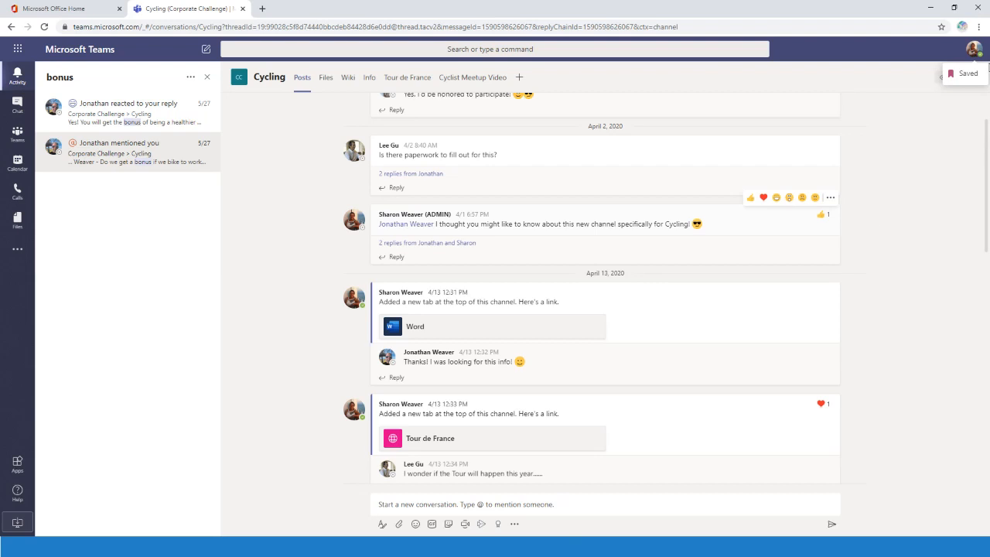
Step: Open the list of saved messages and look through the Cycling channel conversation around the saved post
{"action": "left_click", "coordinate": [974, 51]}
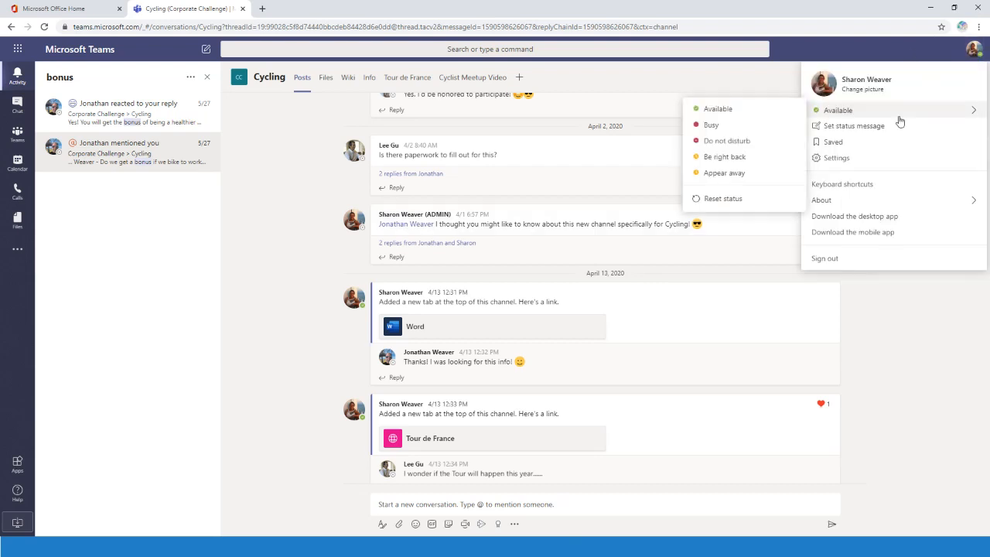
{"action": "left_click", "coordinate": [849, 144]}
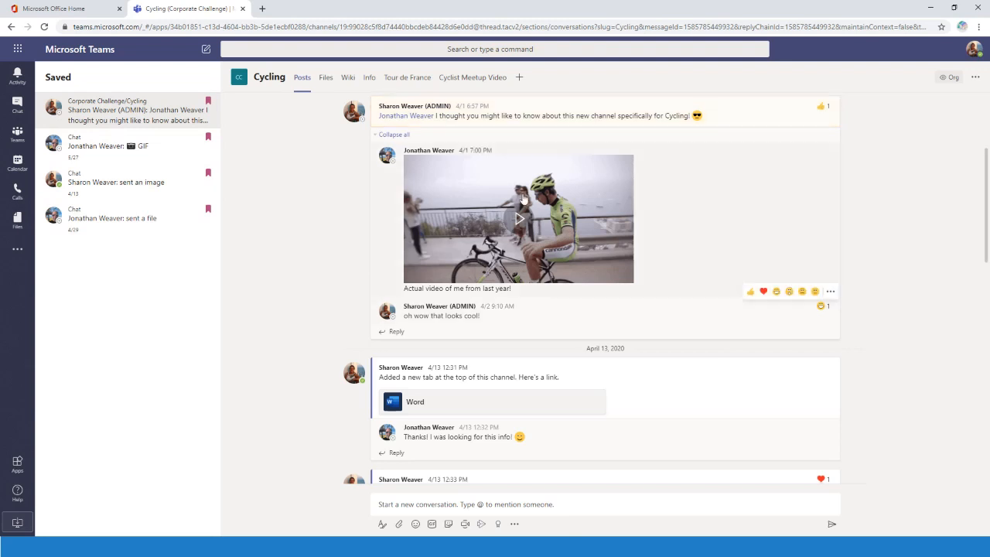
{"action": "scroll", "coordinate": [585, 229], "scroll_direction": "down", "scroll_amount": 3}
{"action": "scroll", "coordinate": [586, 229], "scroll_direction": "down", "scroll_amount": 5}
{"action": "scroll", "coordinate": [586, 232], "scroll_direction": "up", "scroll_amount": 10}
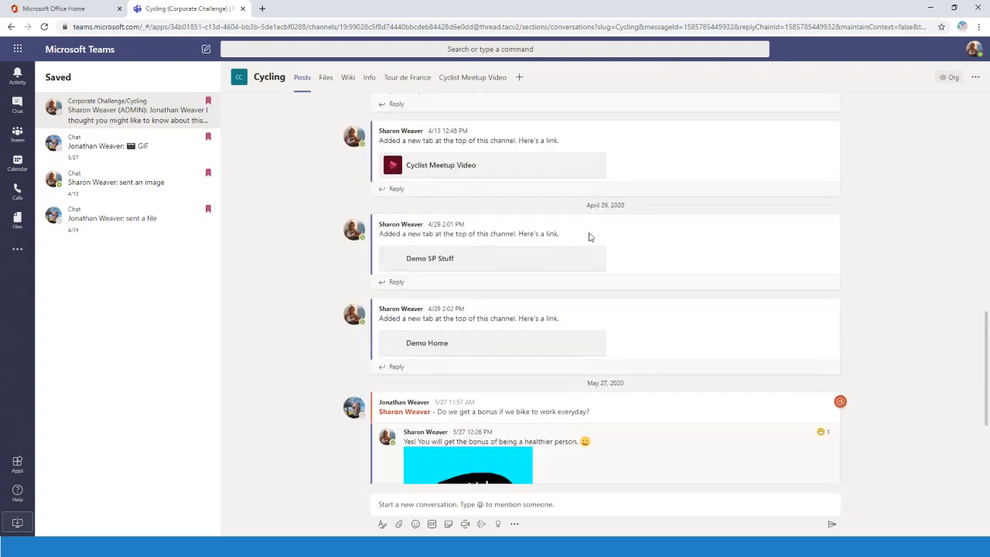
Step: View the saved GIF, image and file messages, revisit the saved Cycling post, and return to the activity feed
{"action": "left_click", "coordinate": [171, 141]}
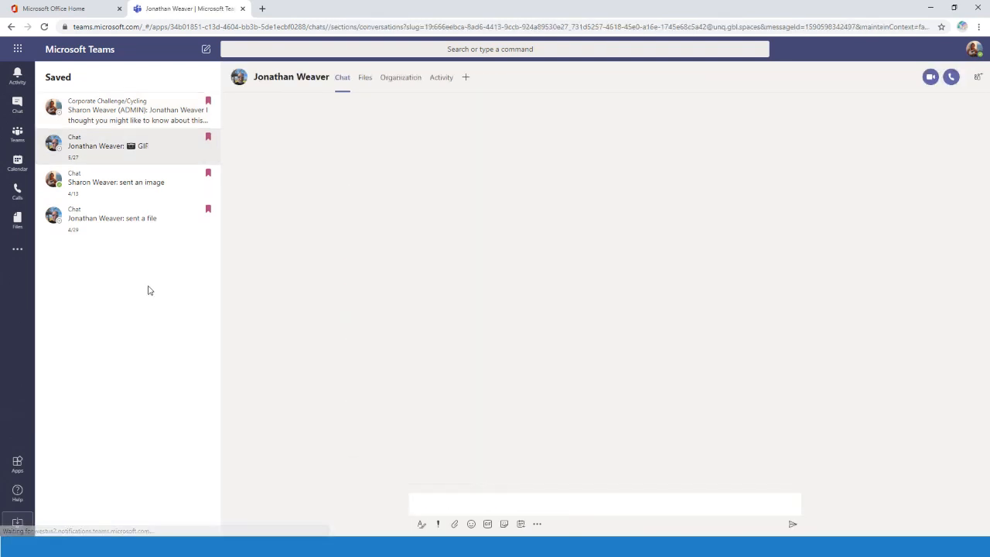
{"action": "left_click", "coordinate": [159, 181]}
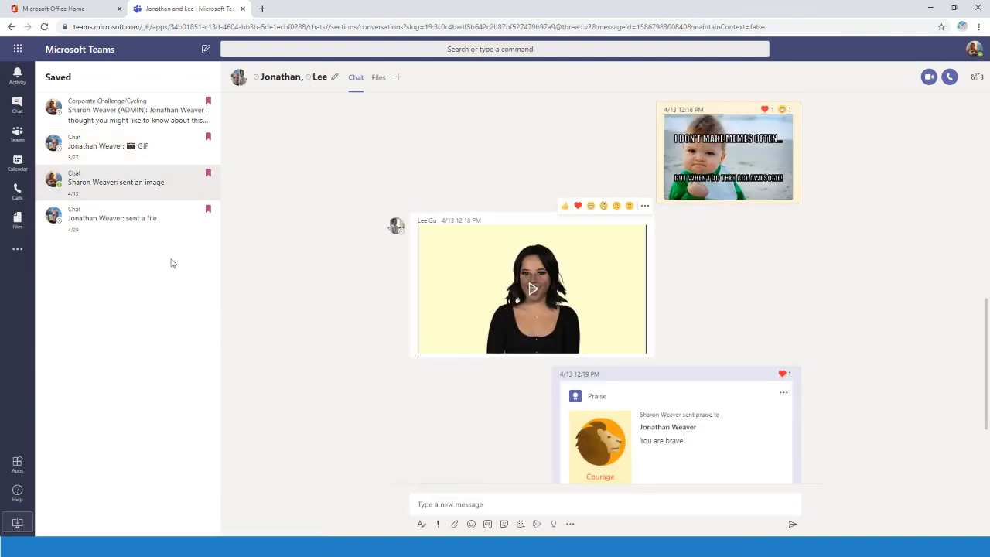
{"action": "left_click", "coordinate": [215, 213]}
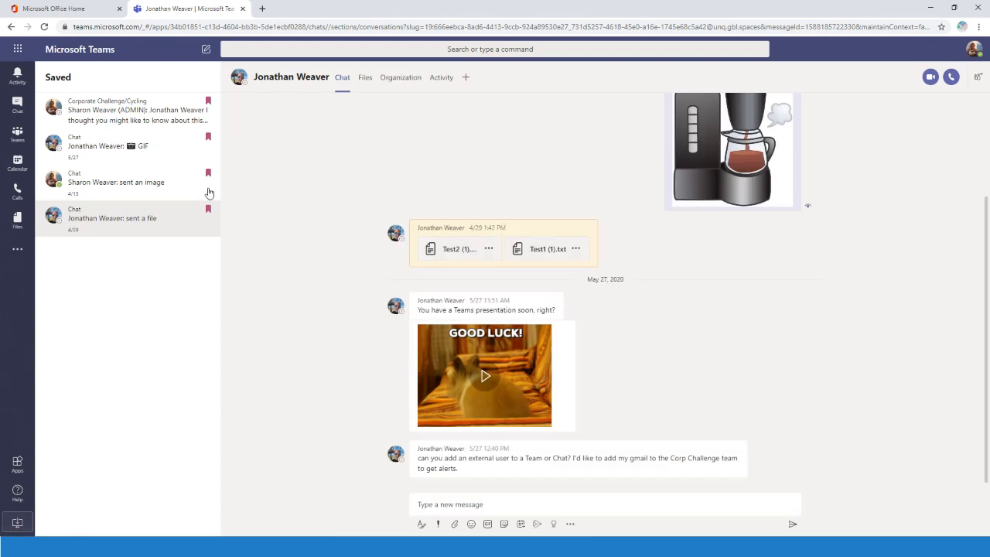
{"action": "left_click", "coordinate": [209, 115]}
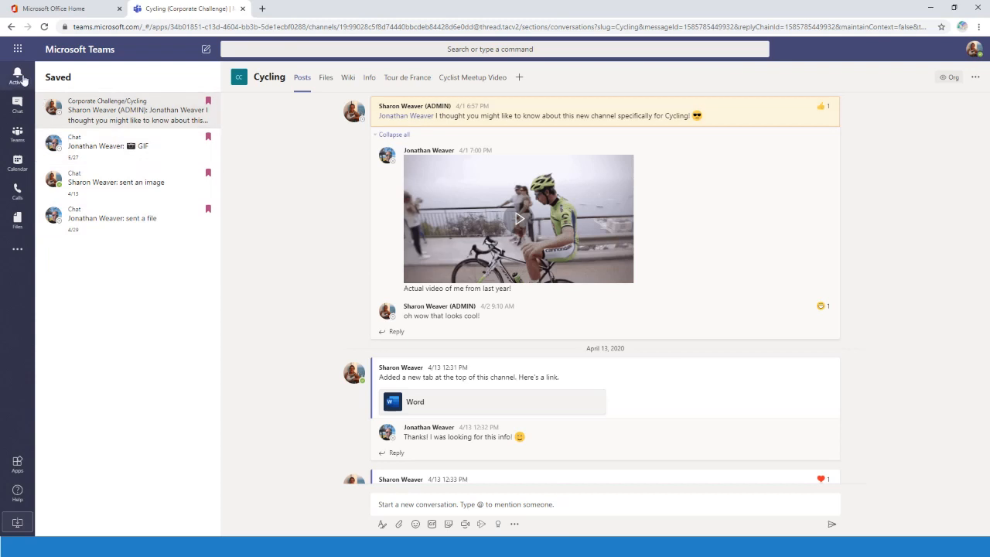
{"action": "left_click", "coordinate": [22, 80]}
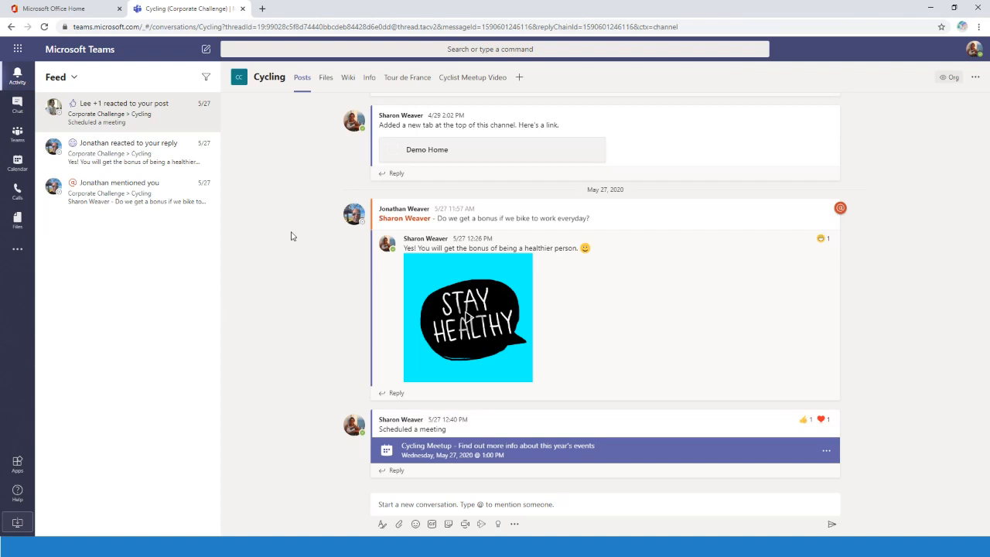
Step: Open the notification settings and look through the available notification categories
{"action": "left_click", "coordinate": [974, 50]}
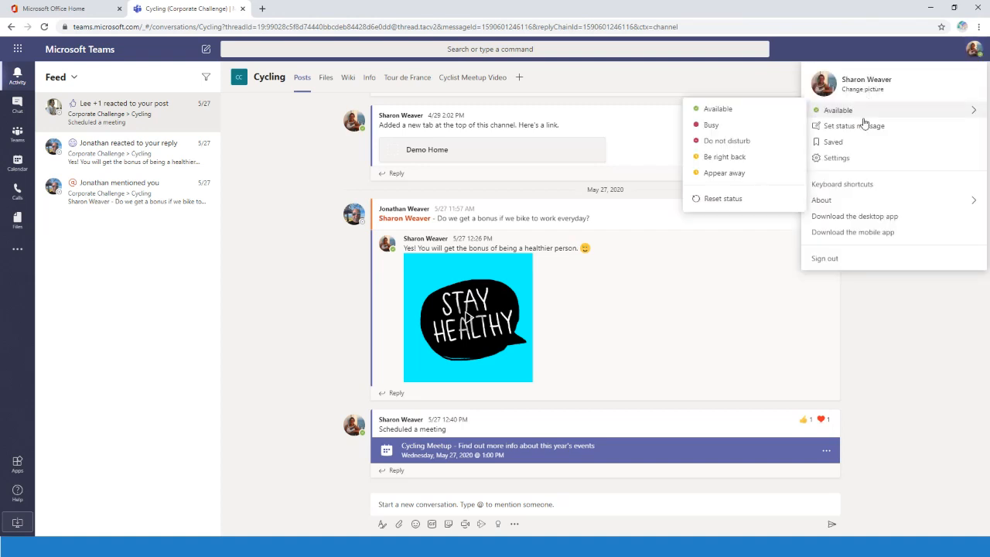
{"action": "left_click", "coordinate": [836, 158]}
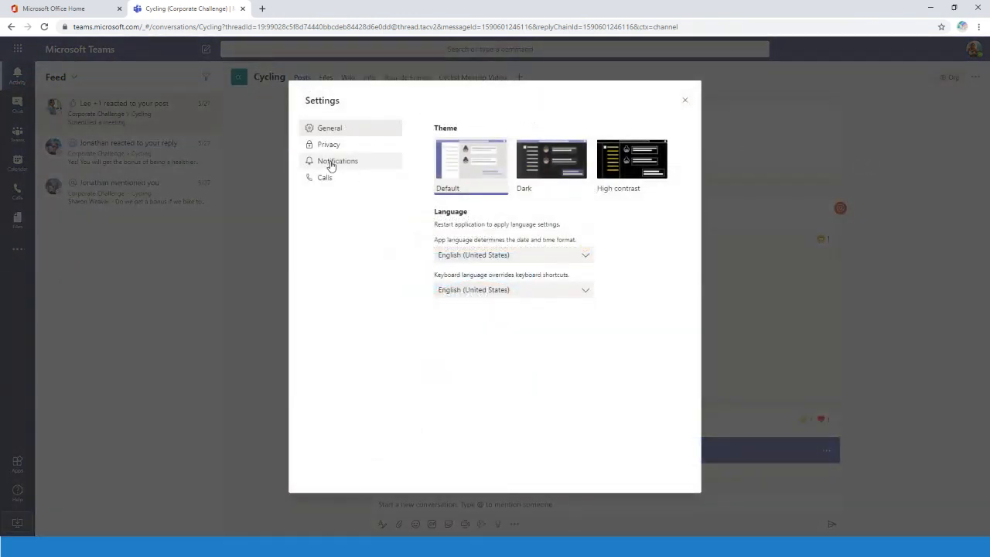
{"action": "left_click", "coordinate": [354, 165]}
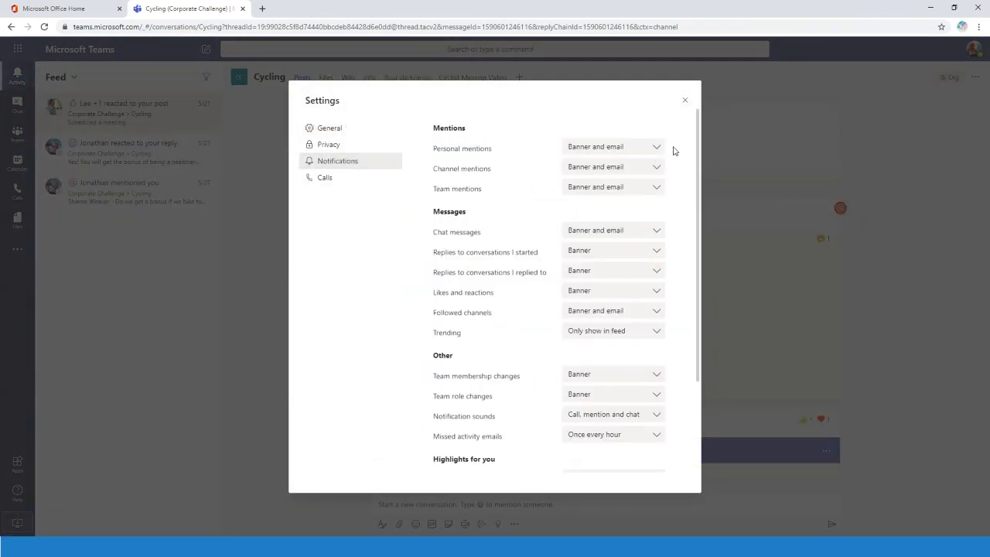
{"action": "scroll", "coordinate": [672, 151], "scroll_direction": "down", "scroll_amount": 3}
{"action": "scroll", "coordinate": [669, 143], "scroll_direction": "up", "scroll_amount": 3}
Step: Examine the delivery options for personal mentions, review the remaining notification settings, and close the settings
{"action": "left_click", "coordinate": [657, 148]}
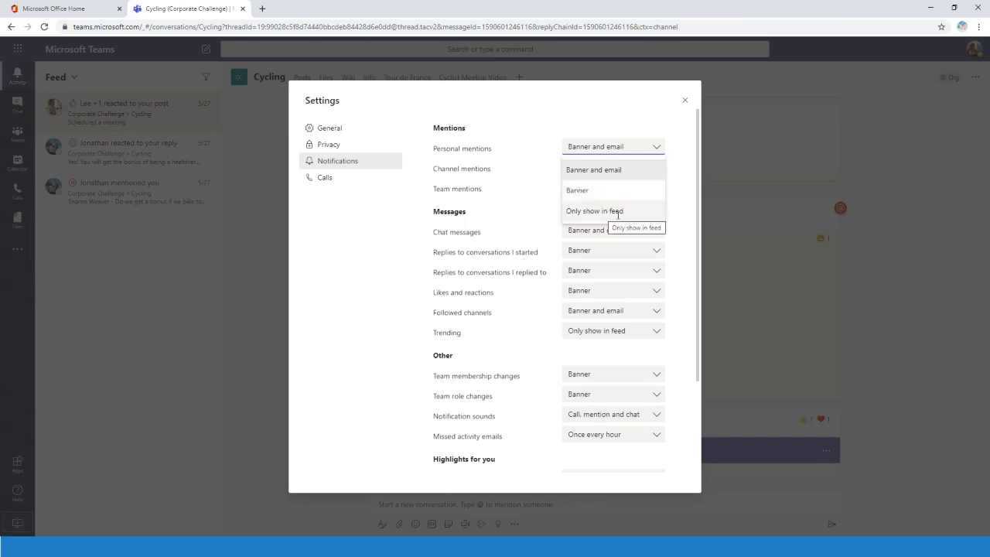
{"action": "left_click", "coordinate": [678, 158]}
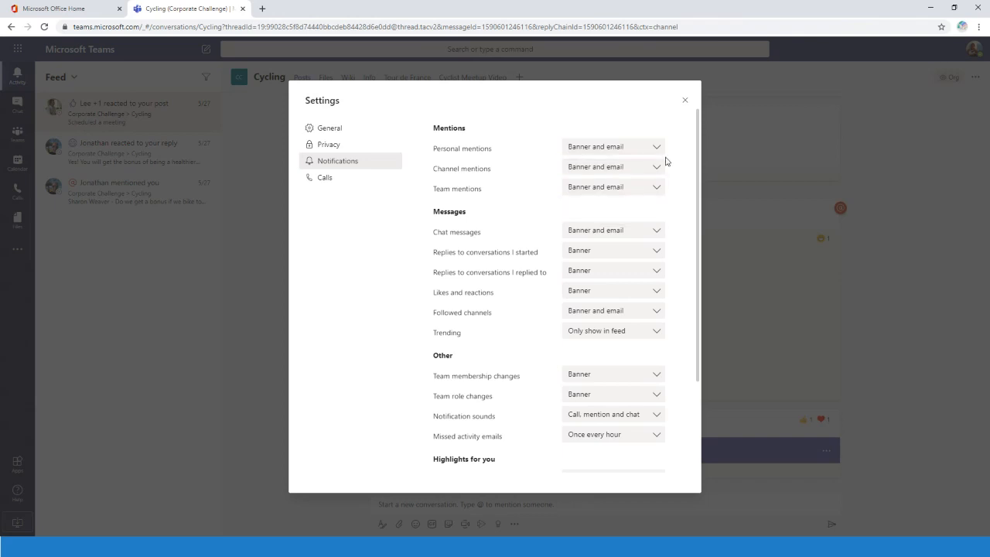
{"action": "scroll", "coordinate": [520, 263], "scroll_direction": "down", "scroll_amount": 3}
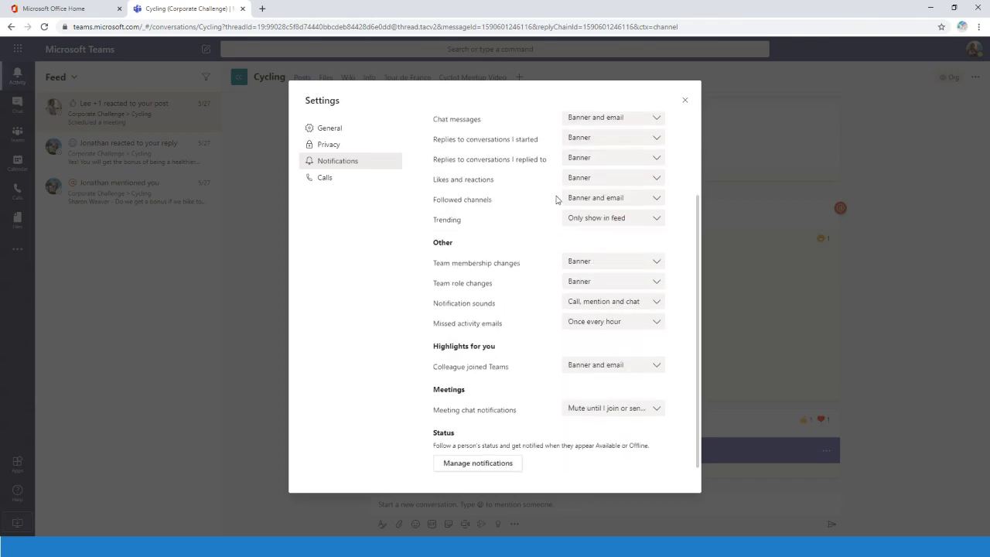
{"action": "scroll", "coordinate": [557, 202], "scroll_direction": "up", "scroll_amount": 3}
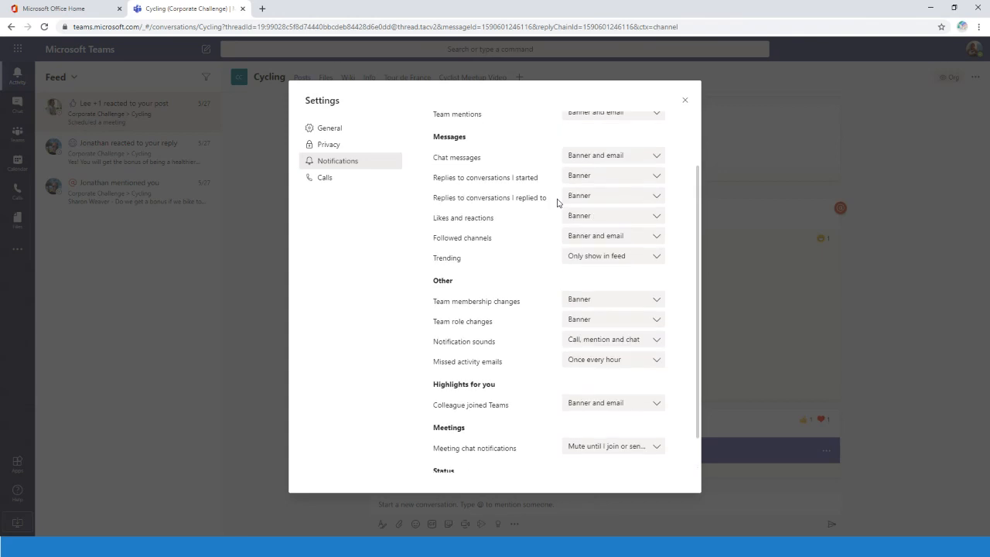
{"action": "left_click", "coordinate": [686, 102]}
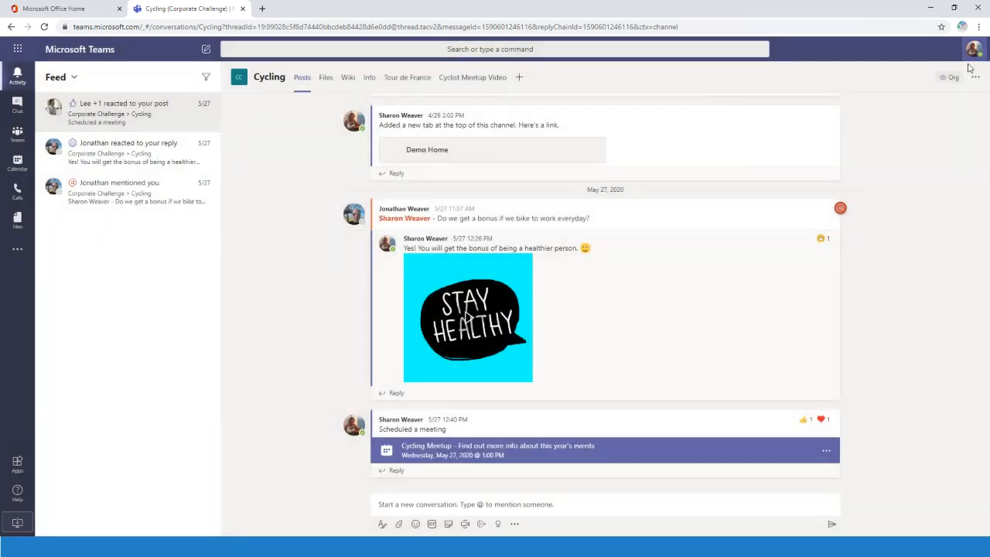
Step: Reopen the notification settings from the profile options and close them again
{"action": "left_click", "coordinate": [971, 51]}
{"action": "left_click", "coordinate": [860, 161]}
{"action": "left_click", "coordinate": [339, 161]}
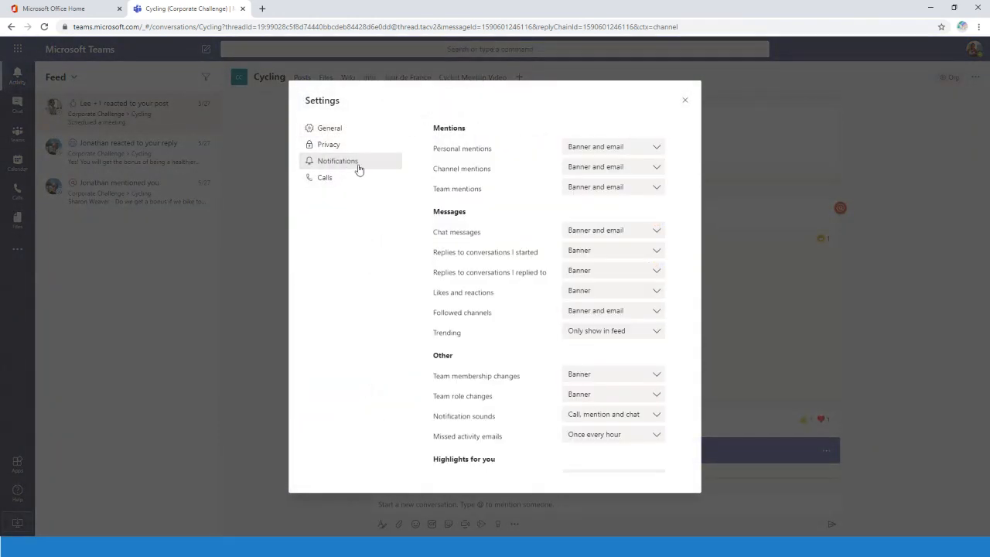
{"action": "left_click", "coordinate": [685, 100]}
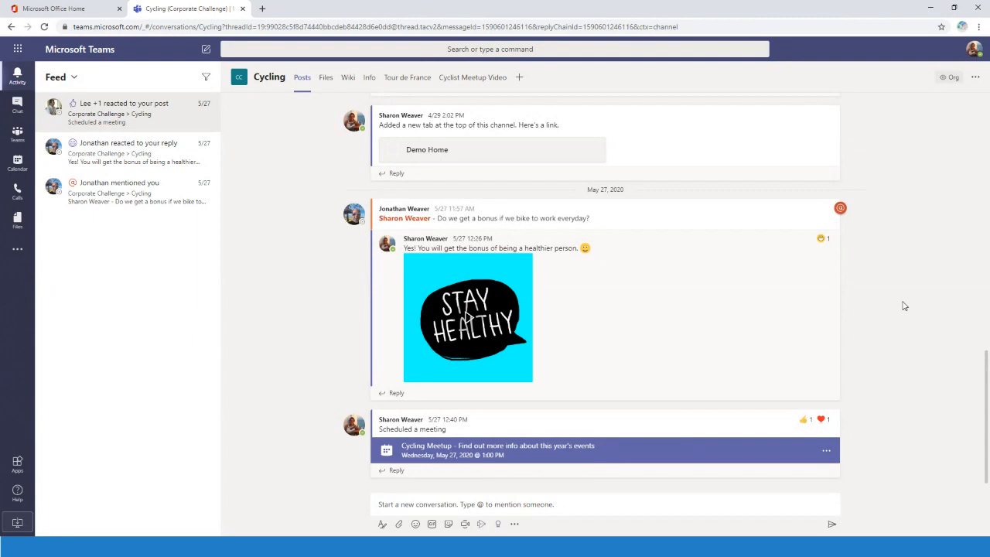
Step: Start a new chat, add a colleague by first name as the recipient, and begin a message
{"action": "left_click", "coordinate": [17, 107]}
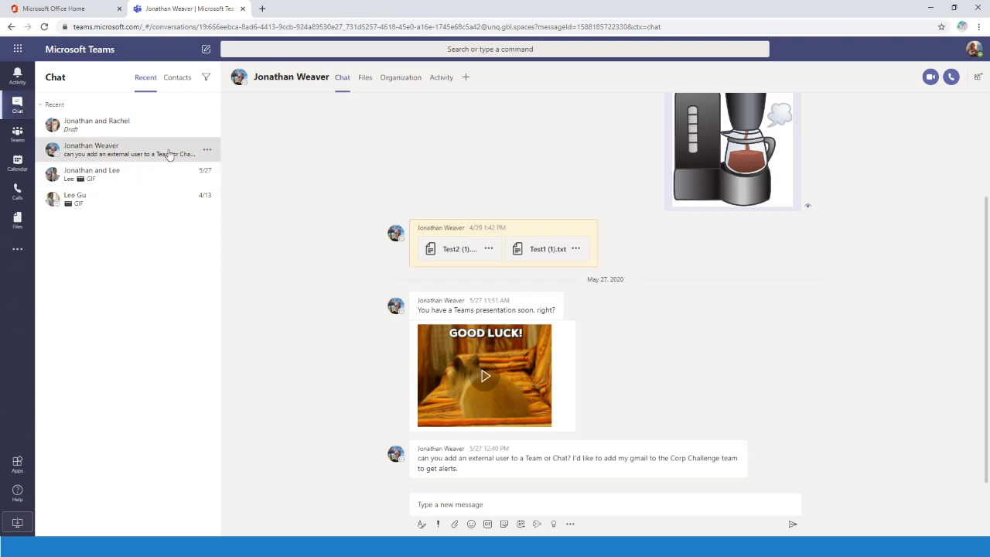
{"action": "left_click", "coordinate": [207, 50]}
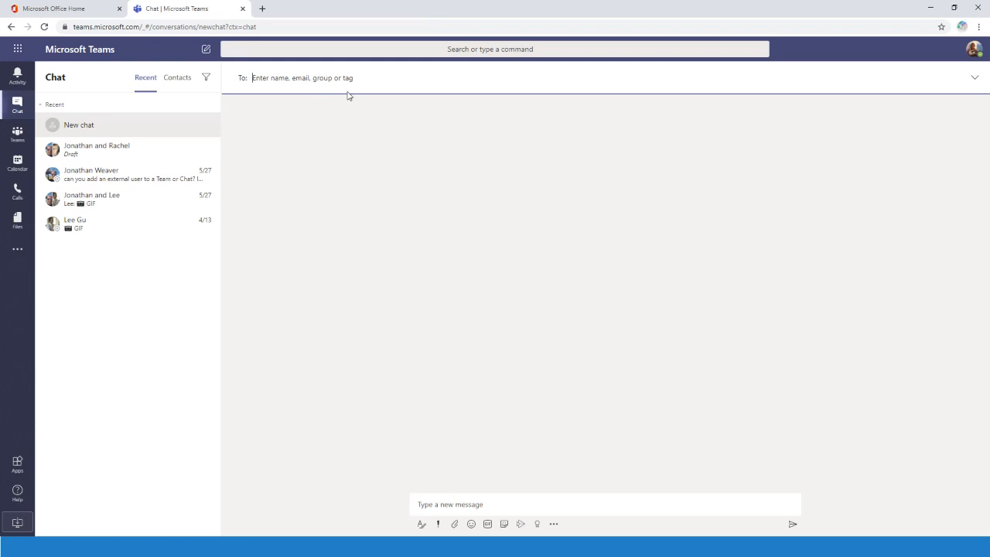
{"action": "type", "text": "rach"}
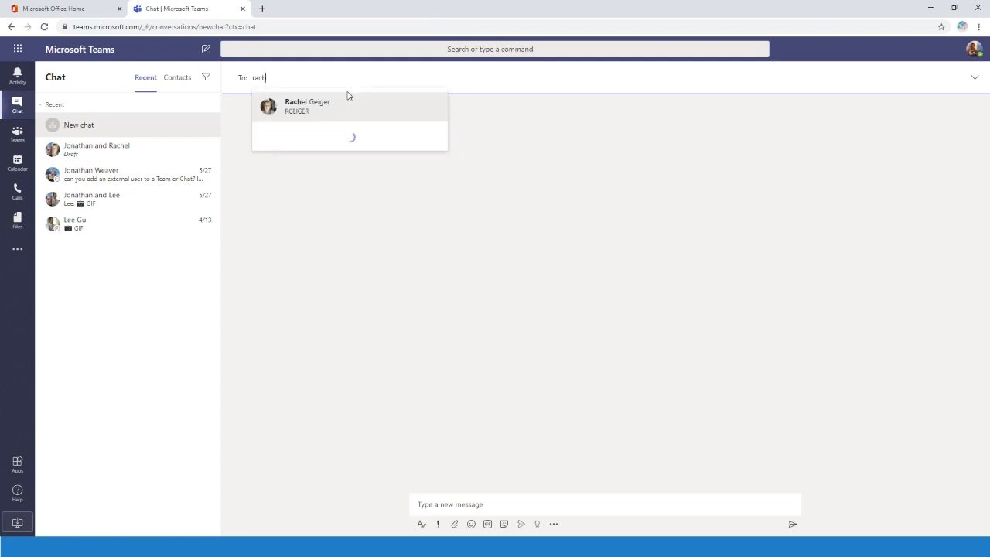
{"action": "left_click", "coordinate": [338, 106]}
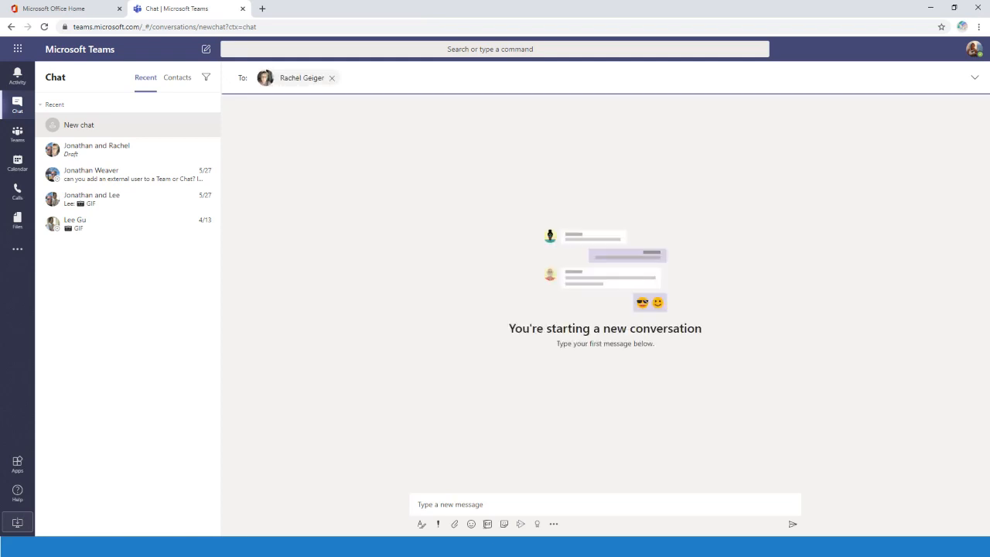
{"action": "left_click", "coordinate": [504, 502]}
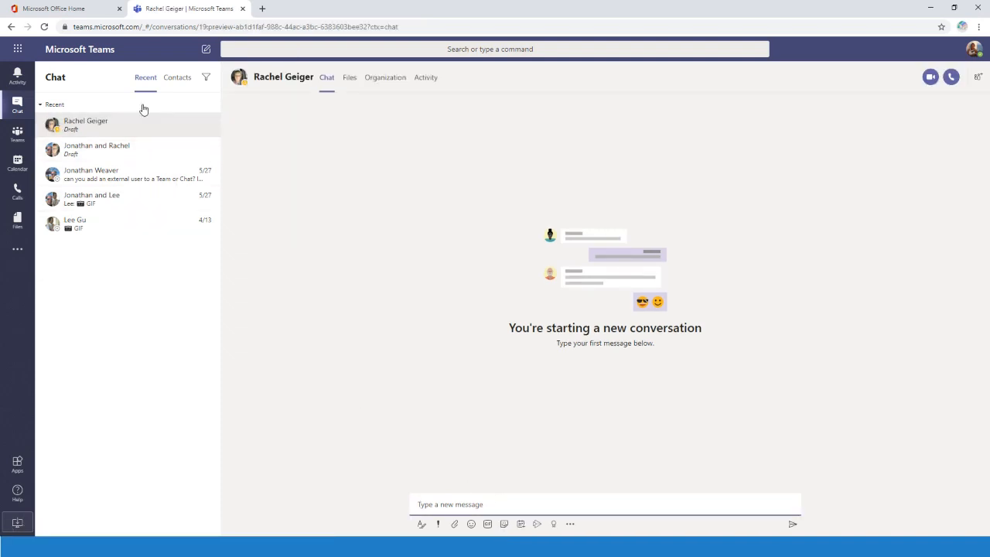
Step: View the draft group chat and the existing group chat containing the test files, and reopen the draft
{"action": "left_click", "coordinate": [116, 151]}
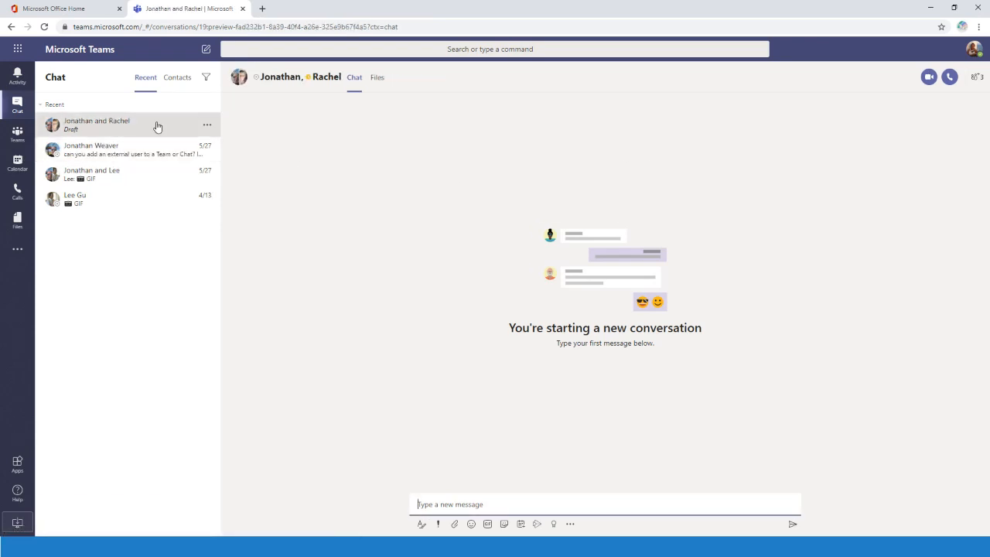
{"action": "left_click", "coordinate": [124, 175]}
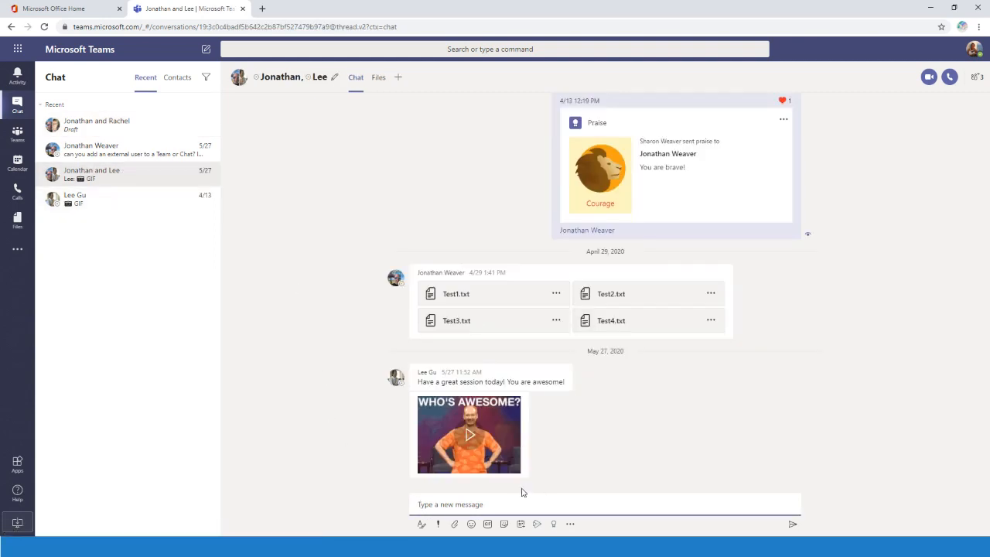
{"action": "left_click", "coordinate": [159, 124]}
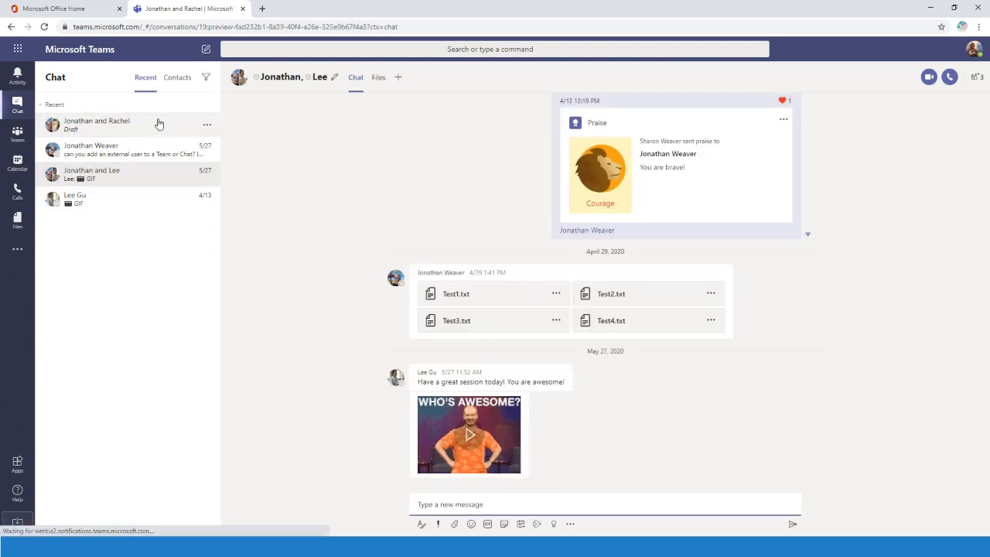
Step: Start another new chat and choose the colleague with an existing conversation as the recipient
{"action": "left_click", "coordinate": [206, 49]}
{"action": "type", "text": "jonath"}
{"action": "left_click", "coordinate": [338, 112]}
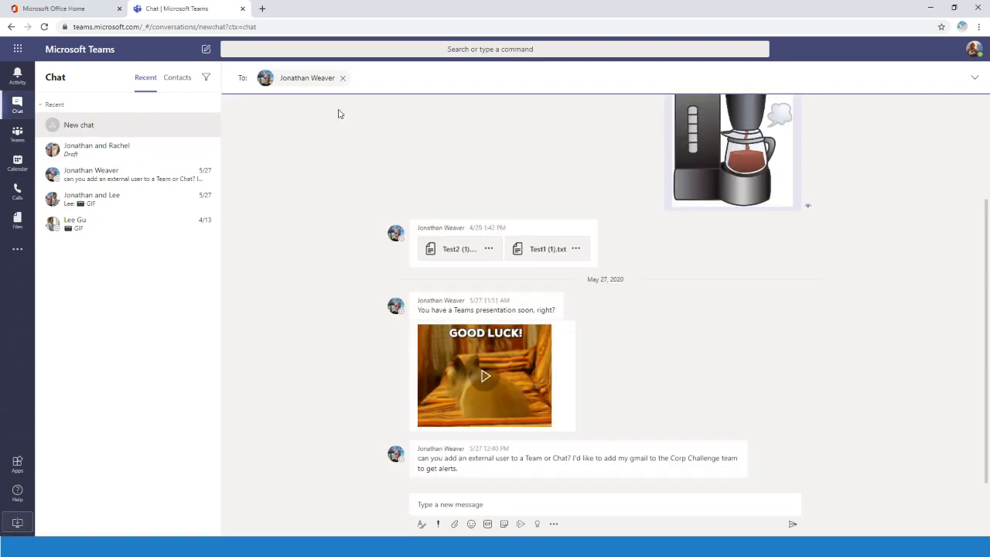
Step: Add a second colleague as a recipient of the new chat and look through the existing group conversation
{"action": "type", "text": "lee"}
{"action": "left_click", "coordinate": [449, 113]}
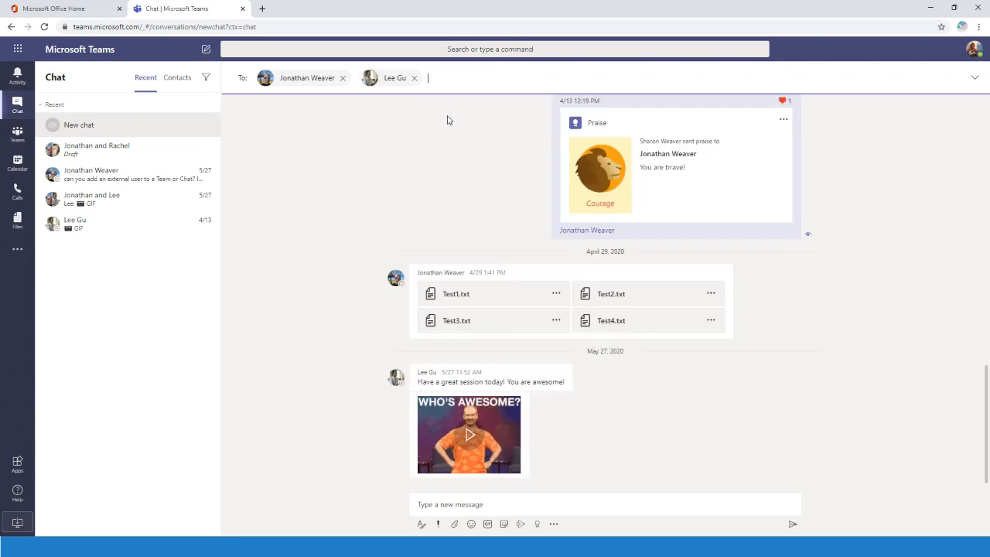
{"action": "scroll", "coordinate": [655, 434], "scroll_direction": "up", "scroll_amount": 7}
{"action": "scroll", "coordinate": [654, 433], "scroll_direction": "down", "scroll_amount": 7}
Step: Open the one-to-one chat with the first colleague and add the second colleague to it
{"action": "left_click", "coordinate": [124, 176]}
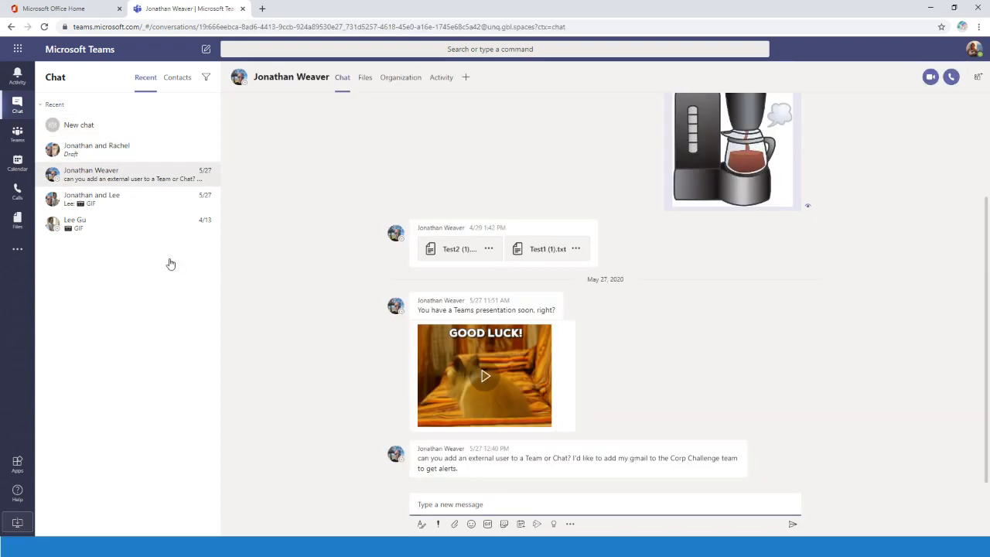
{"action": "left_click", "coordinate": [978, 80]}
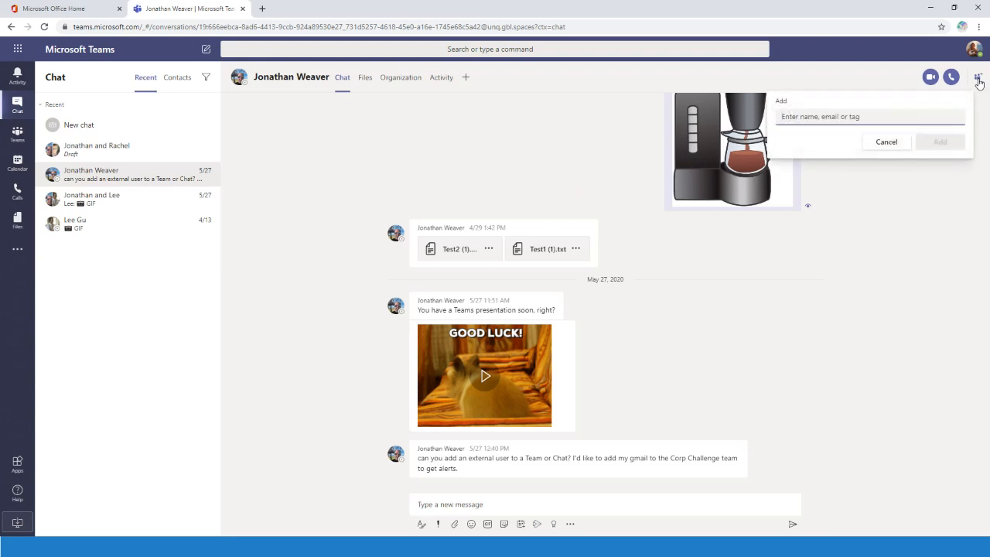
{"action": "type", "text": "lee"}
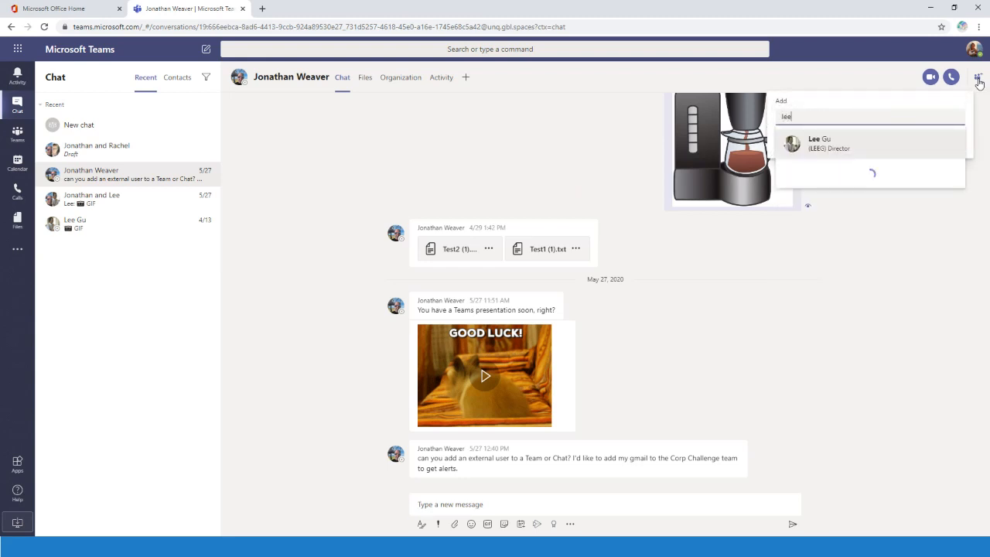
{"action": "left_click", "coordinate": [864, 148]}
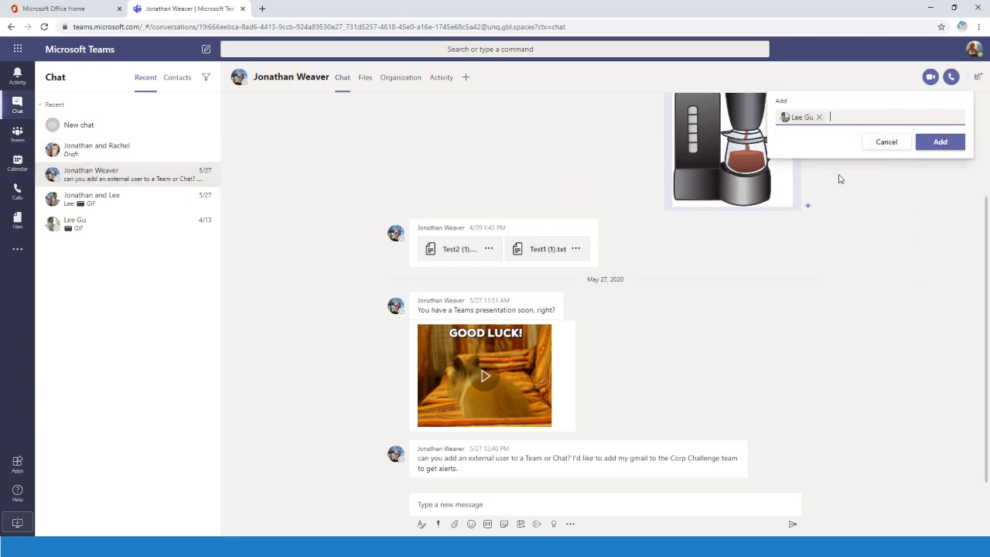
{"action": "left_click", "coordinate": [941, 144]}
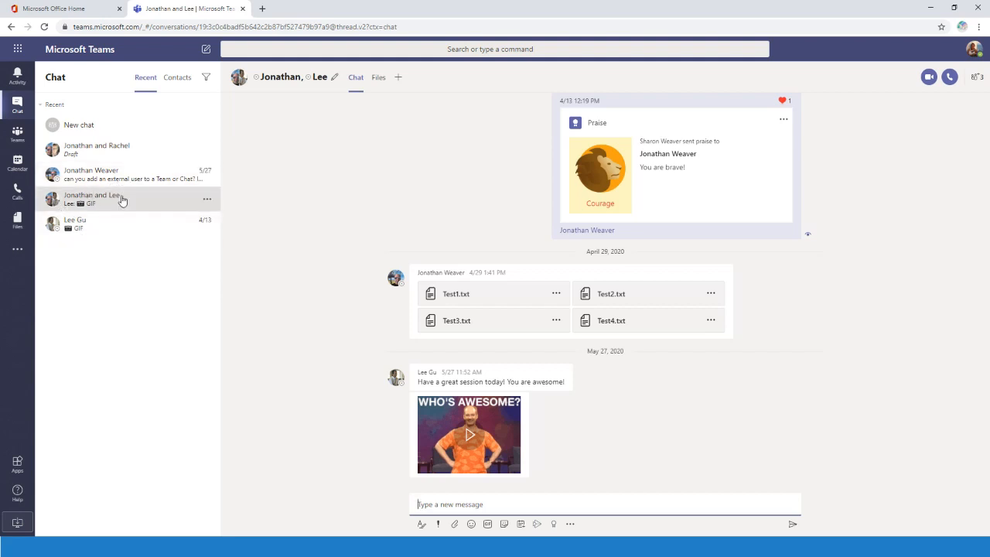
Step: Examine the chat history options for adding a third colleague to the group chat, and cancel the addition
{"action": "left_click", "coordinate": [972, 82]}
{"action": "left_click", "coordinate": [930, 185]}
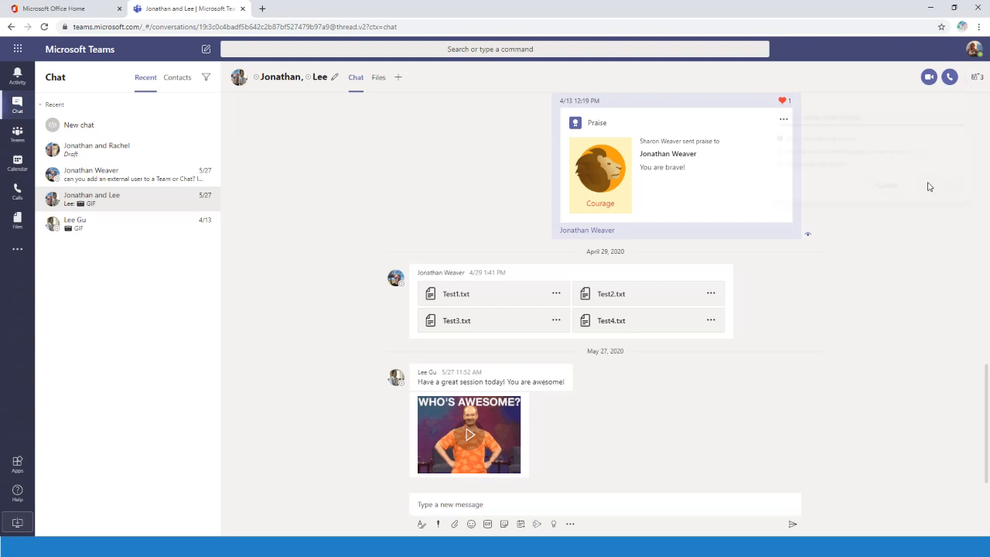
{"action": "type", "text": "rac"}
{"action": "left_click", "coordinate": [833, 148]}
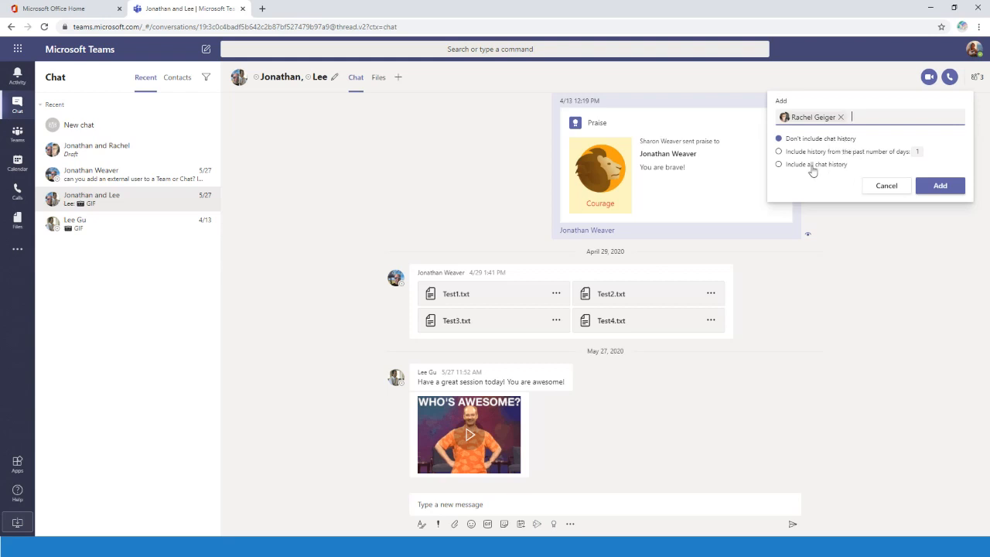
{"action": "left_click", "coordinate": [787, 168]}
{"action": "left_click", "coordinate": [819, 154]}
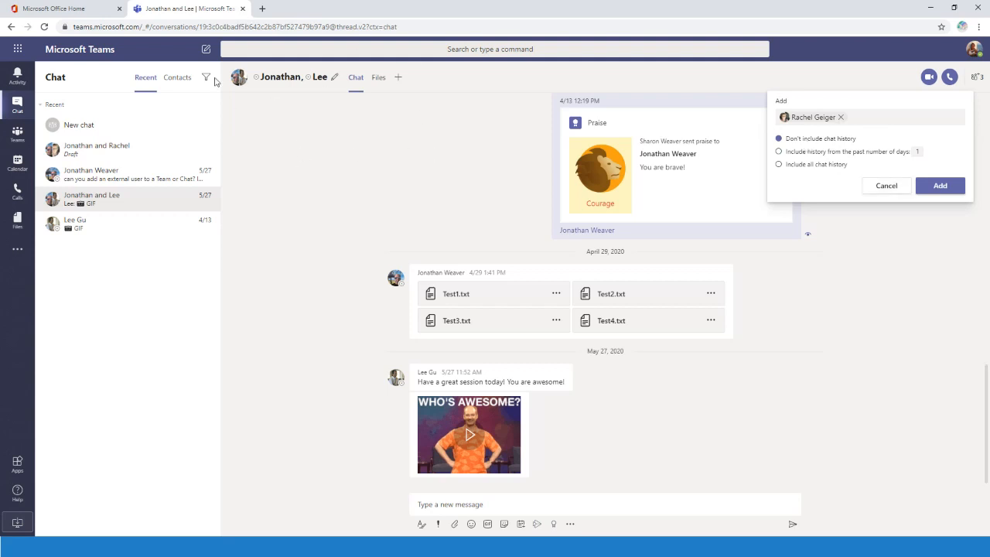
{"action": "left_click", "coordinate": [884, 188]}
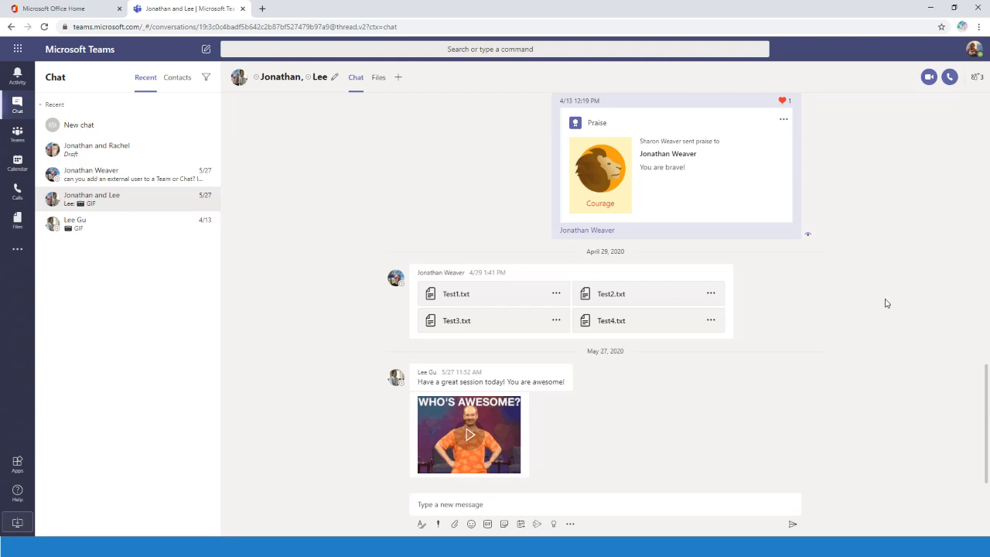
Step: Check the activity feed, and view the options for creating a team, joining with a code or joining a public team
{"action": "left_click", "coordinate": [17, 73]}
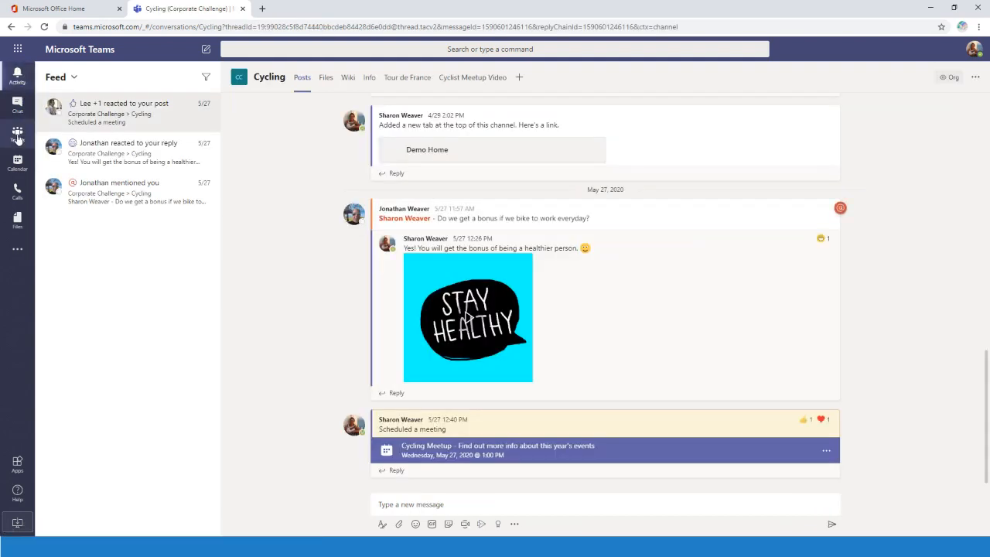
{"action": "left_click", "coordinate": [15, 140]}
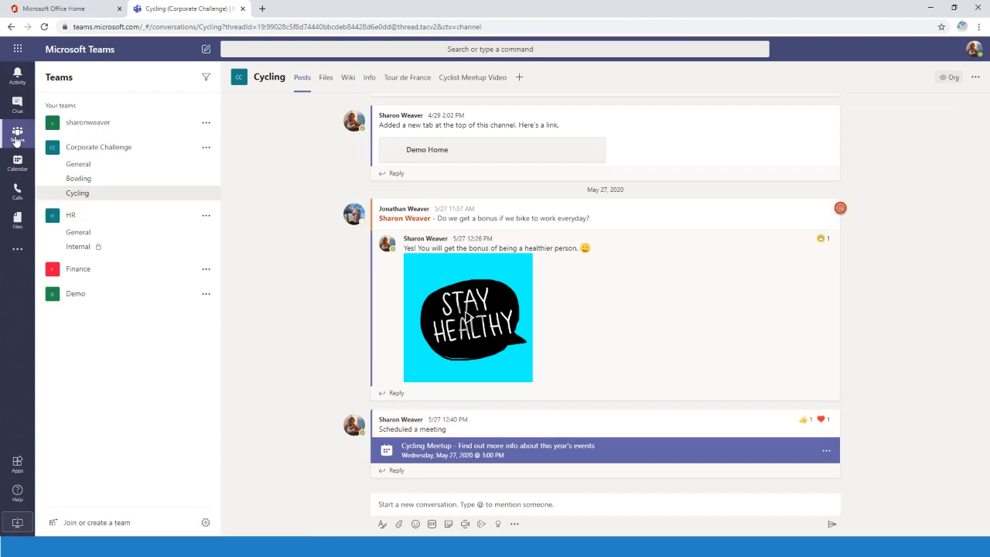
{"action": "left_click", "coordinate": [96, 524]}
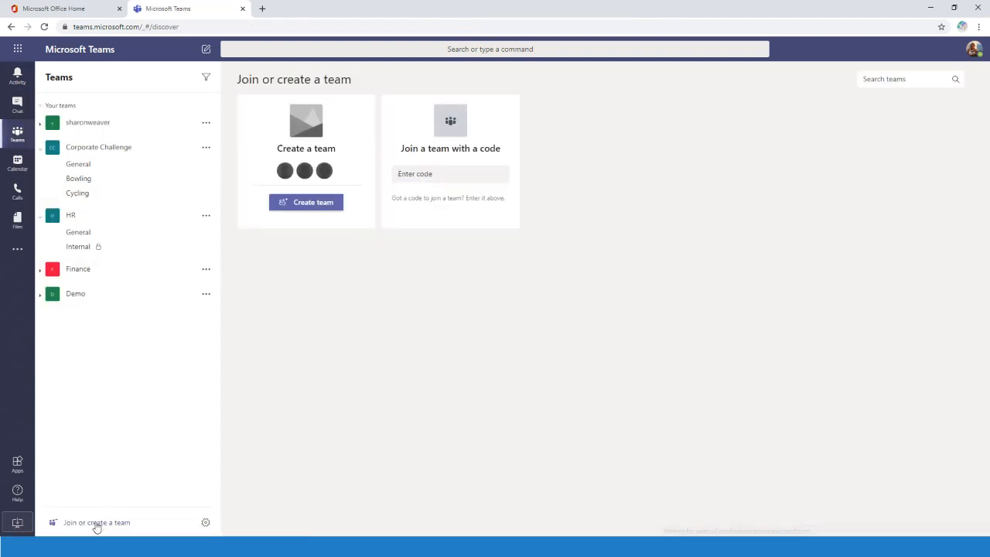
{"action": "mouse_move", "coordinate": [616, 186]}
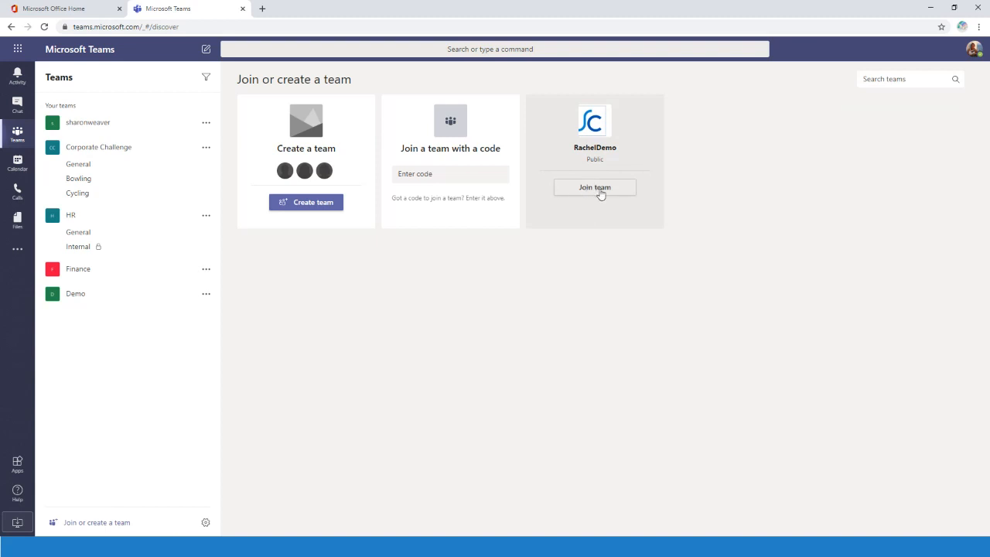
{"action": "left_click", "coordinate": [444, 173]}
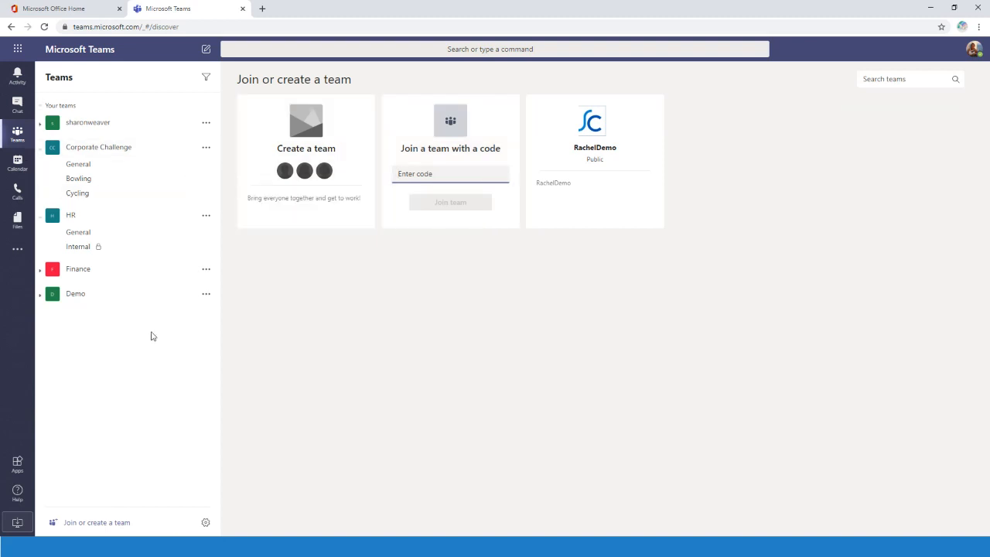
{"action": "mouse_move", "coordinate": [328, 159]}
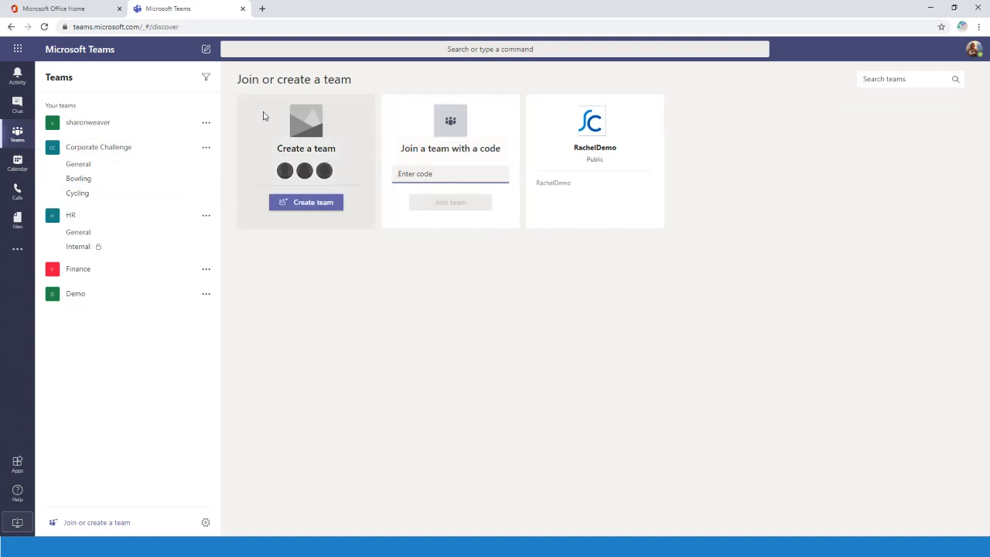
Step: Examine the options for creating a team from an existing Office 365 group or an existing team, and close the dialog
{"action": "left_click", "coordinate": [309, 202]}
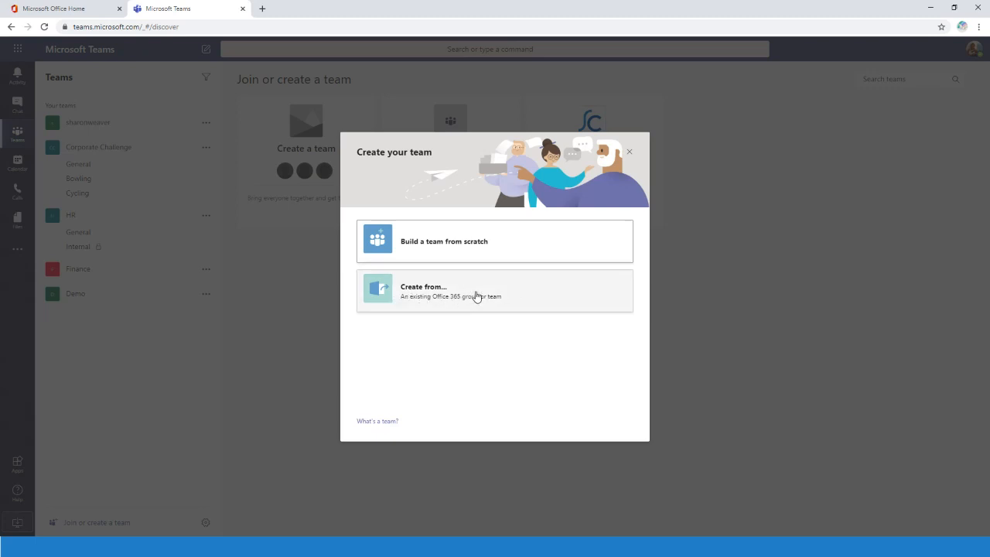
{"action": "left_click", "coordinate": [446, 296]}
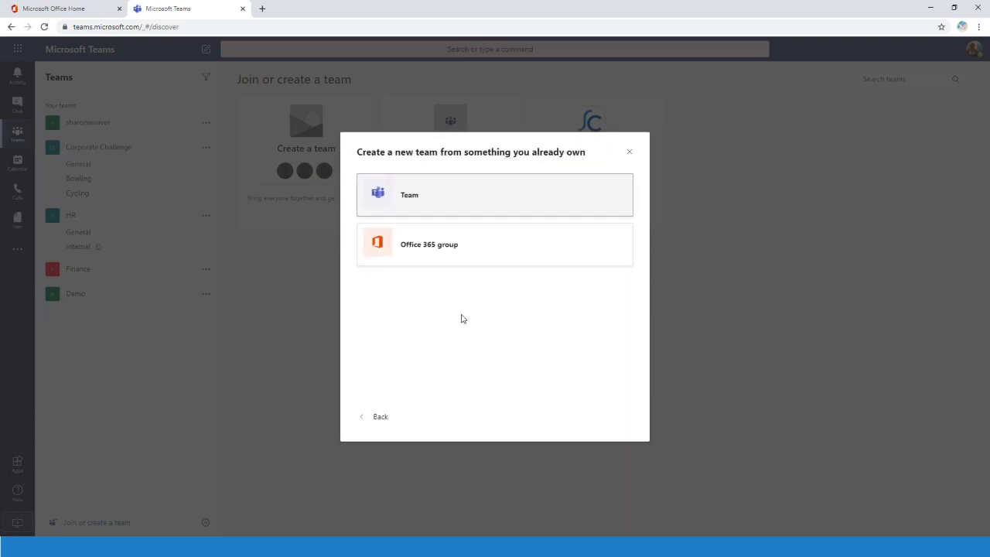
{"action": "left_click", "coordinate": [431, 257]}
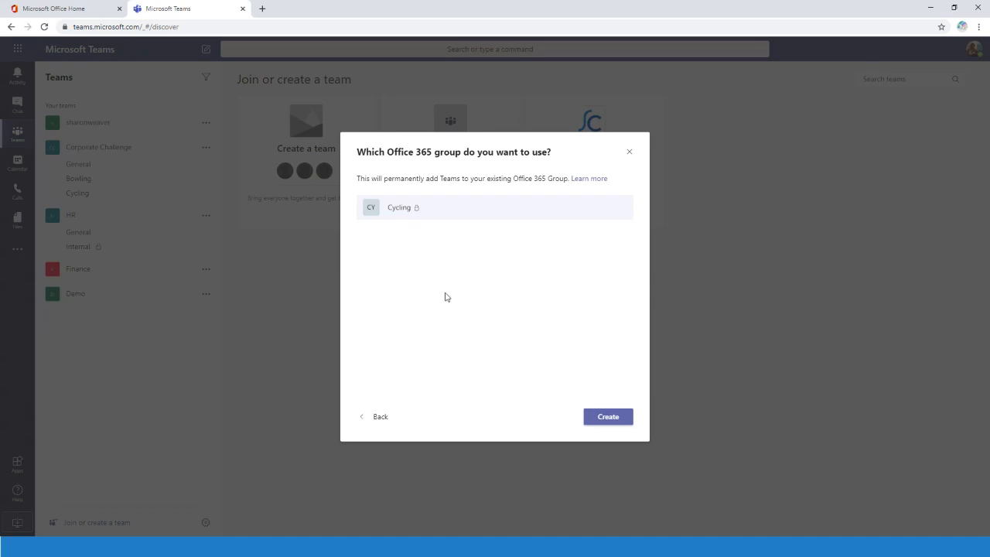
{"action": "left_click", "coordinate": [377, 417]}
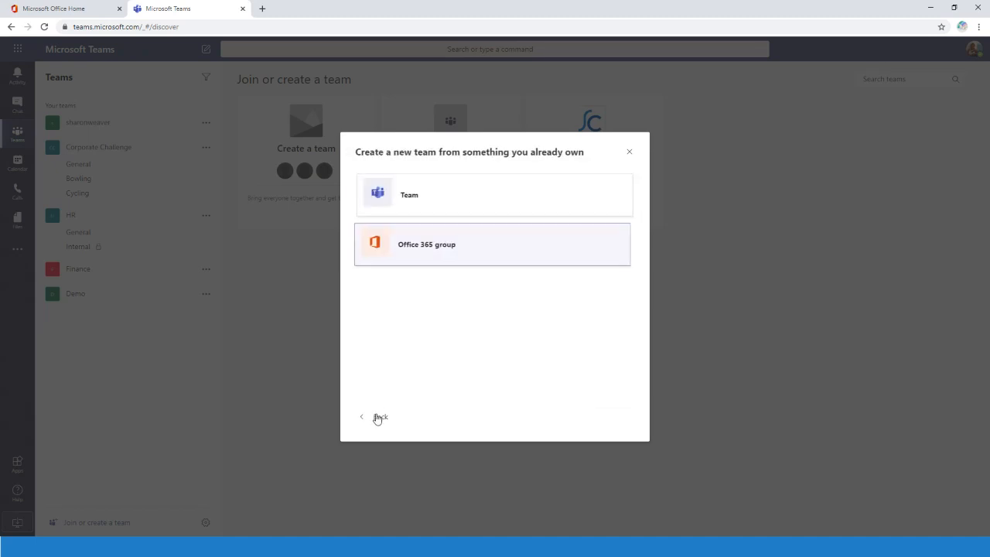
{"action": "left_click", "coordinate": [438, 200]}
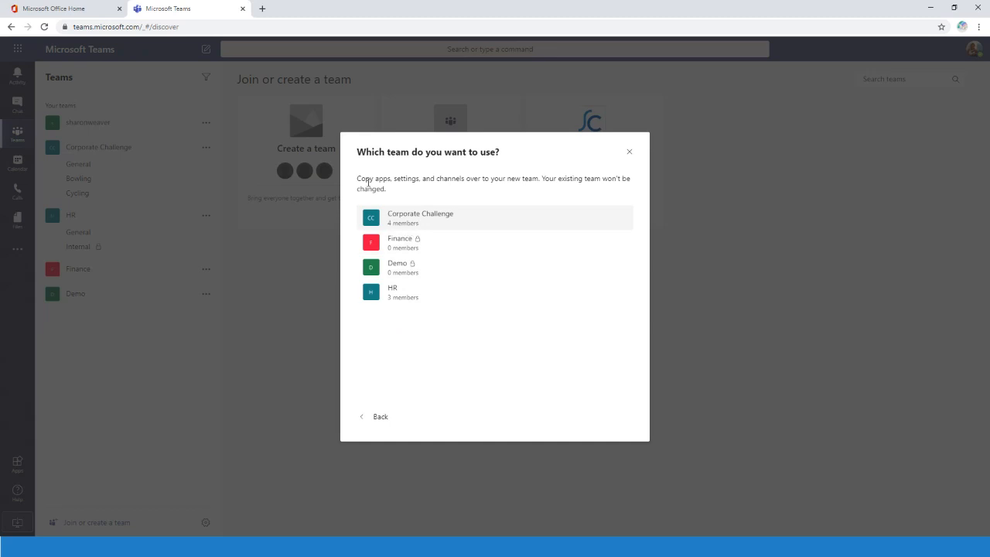
{"action": "left_click_drag", "start_coordinate": [362, 178], "coordinate": [516, 175]}
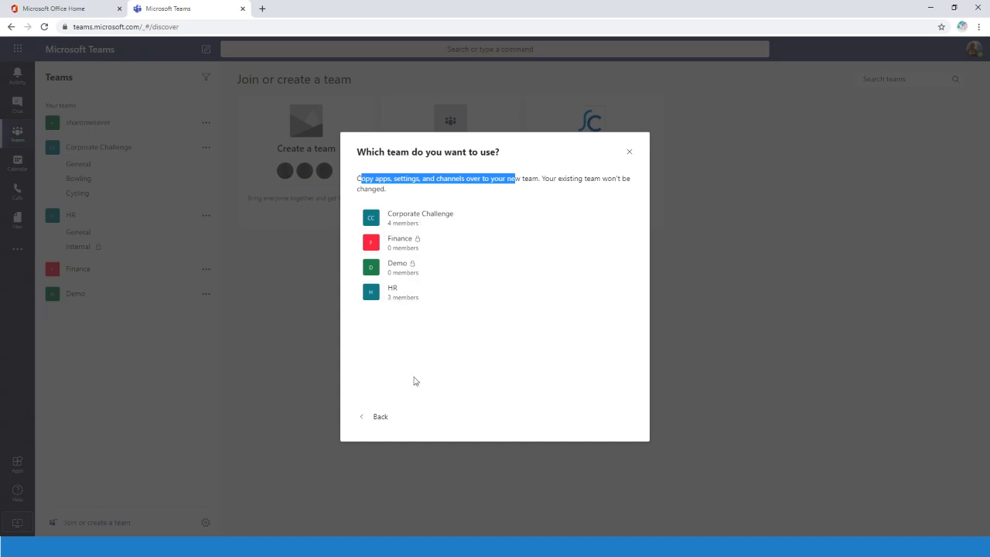
{"action": "left_click", "coordinate": [379, 416]}
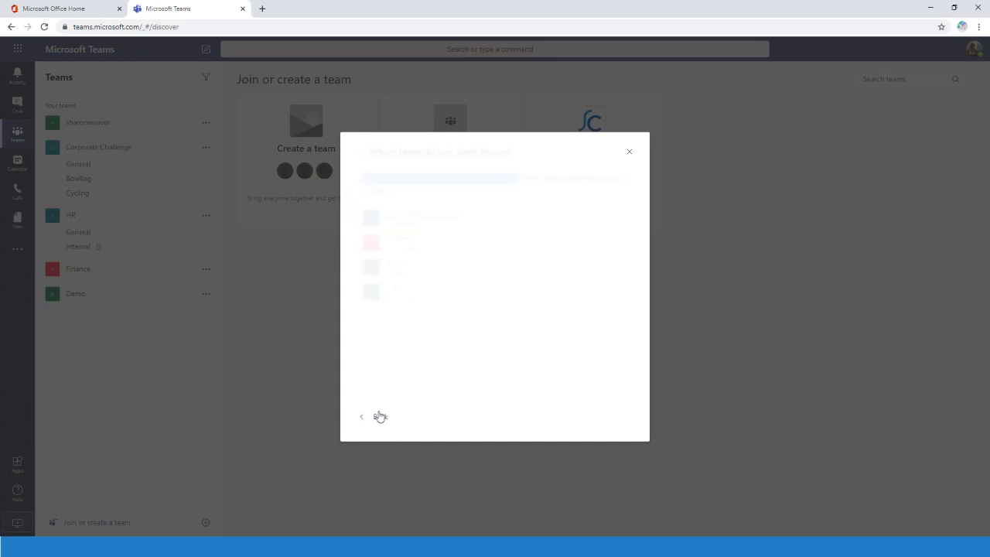
{"action": "left_click", "coordinate": [629, 153]}
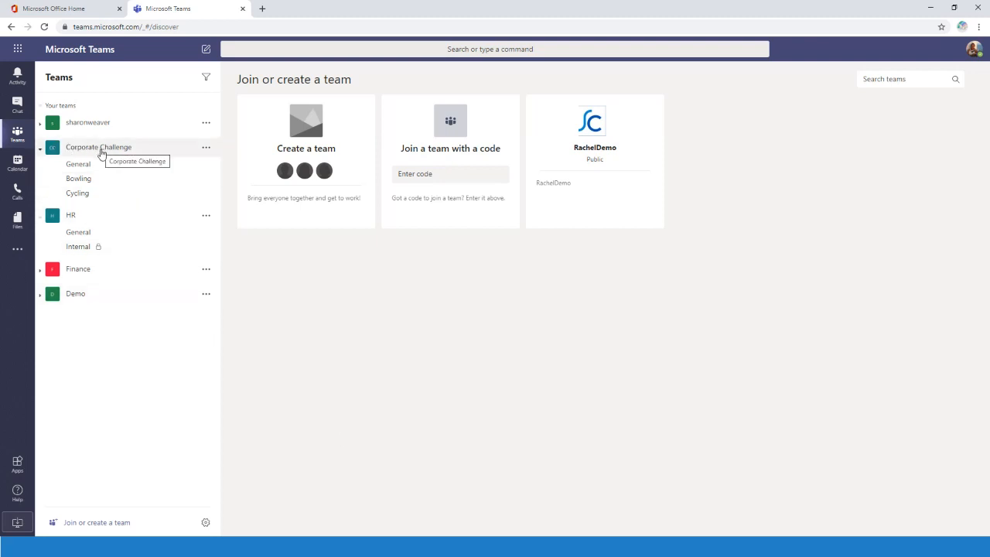
Step: Open management of the Corporate Challenge team, expand its members and guests, and view a member's role options
{"action": "left_click", "coordinate": [207, 149]}
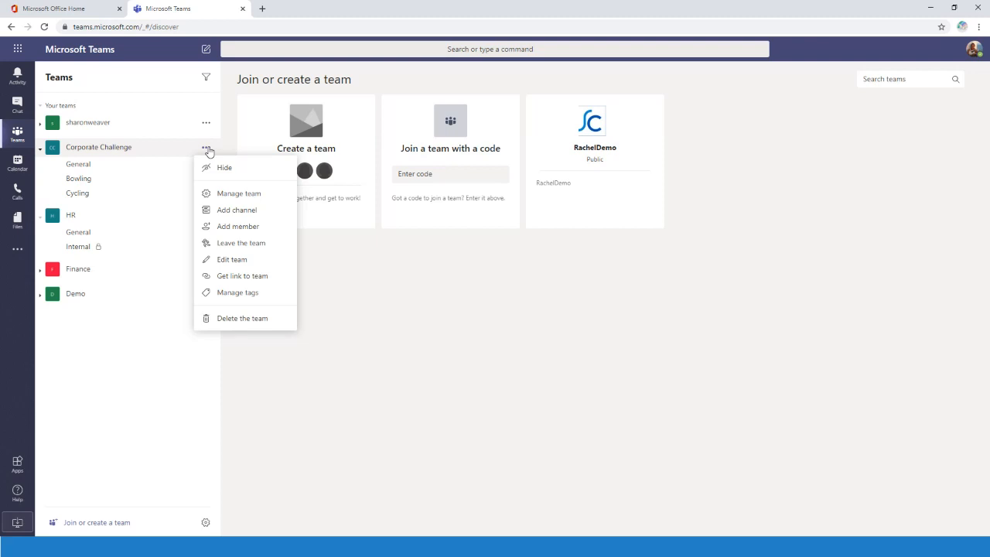
{"action": "left_click", "coordinate": [246, 195]}
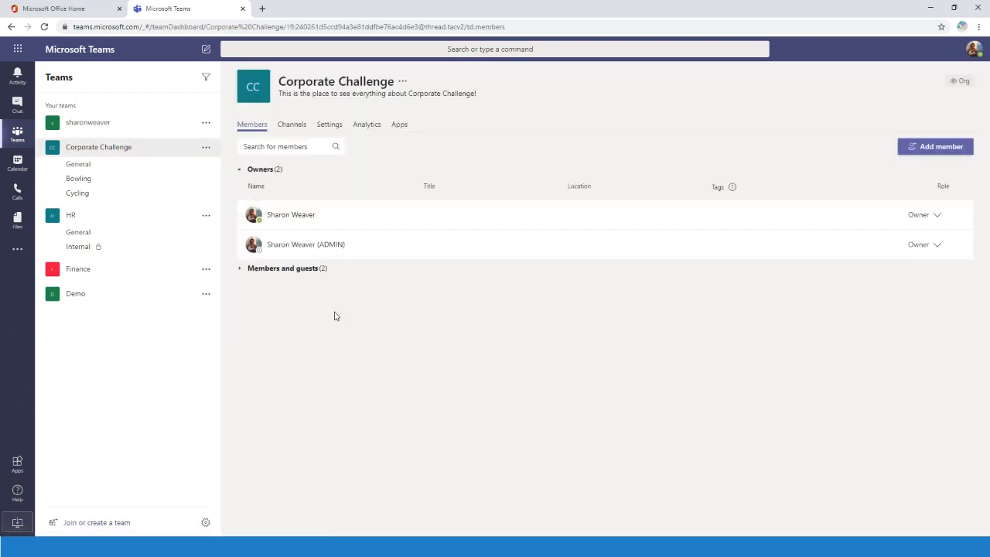
{"action": "left_click", "coordinate": [243, 268]}
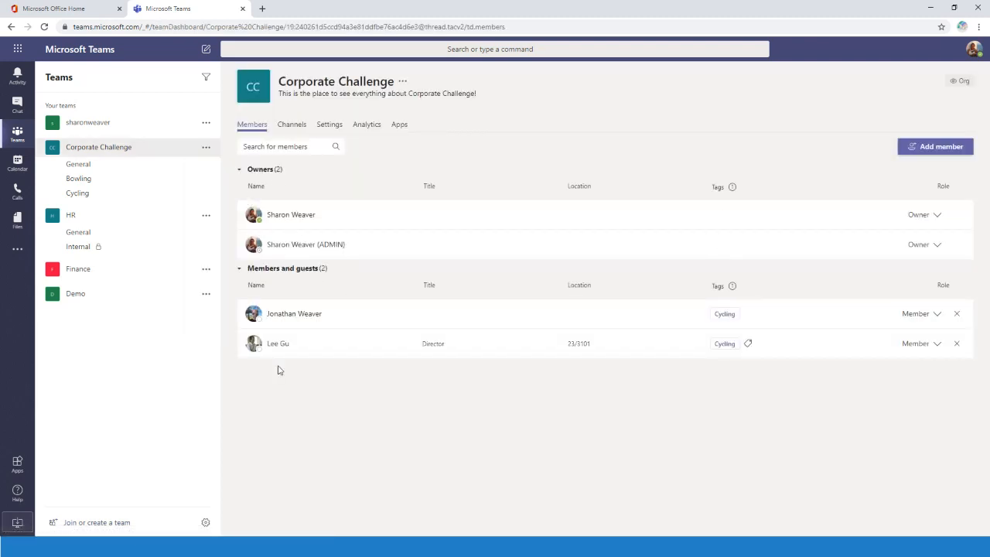
{"action": "left_click", "coordinate": [935, 320]}
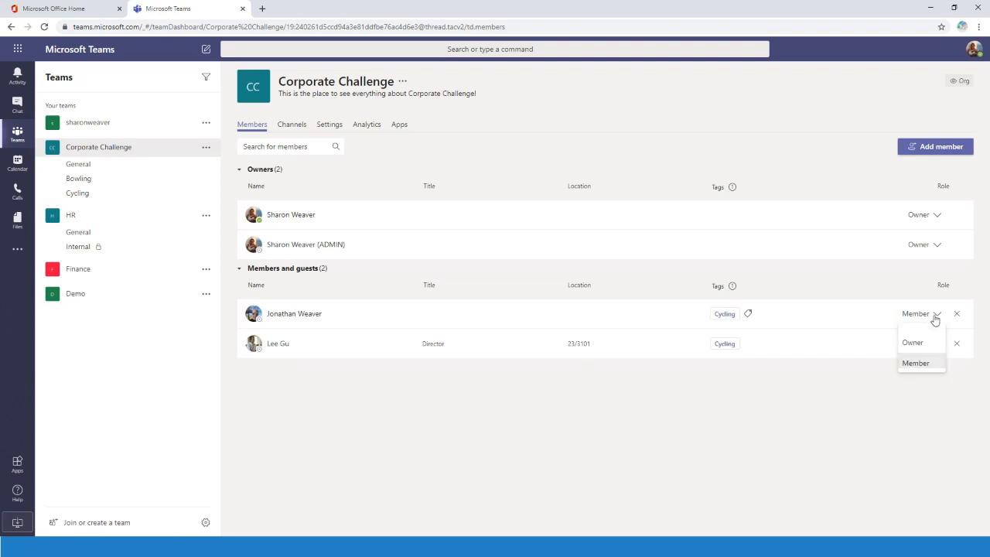
{"action": "left_click", "coordinate": [935, 320]}
Step: Review the Corporate Challenge team's channels, settings, analytics and apps, and return to its members
{"action": "left_click", "coordinate": [288, 129]}
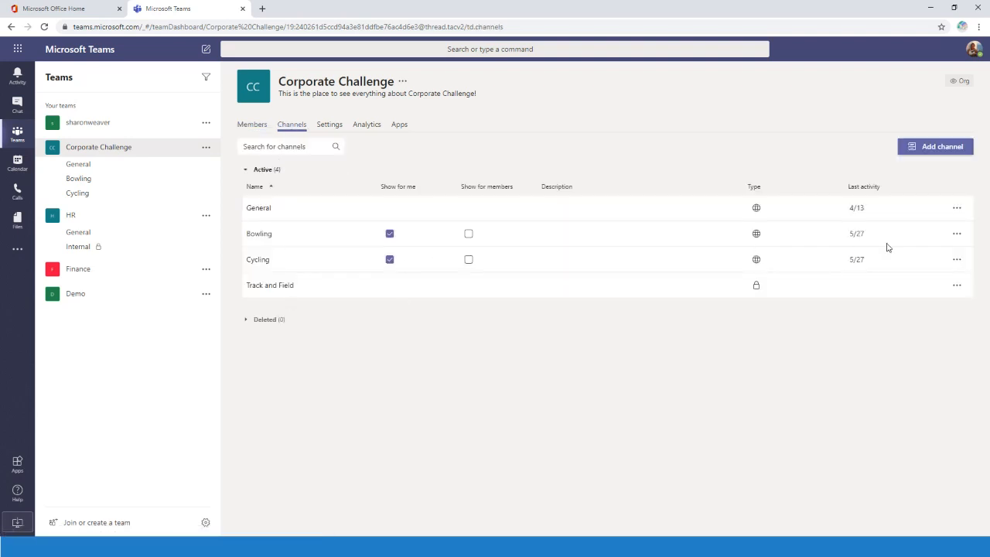
{"action": "left_click", "coordinate": [327, 127]}
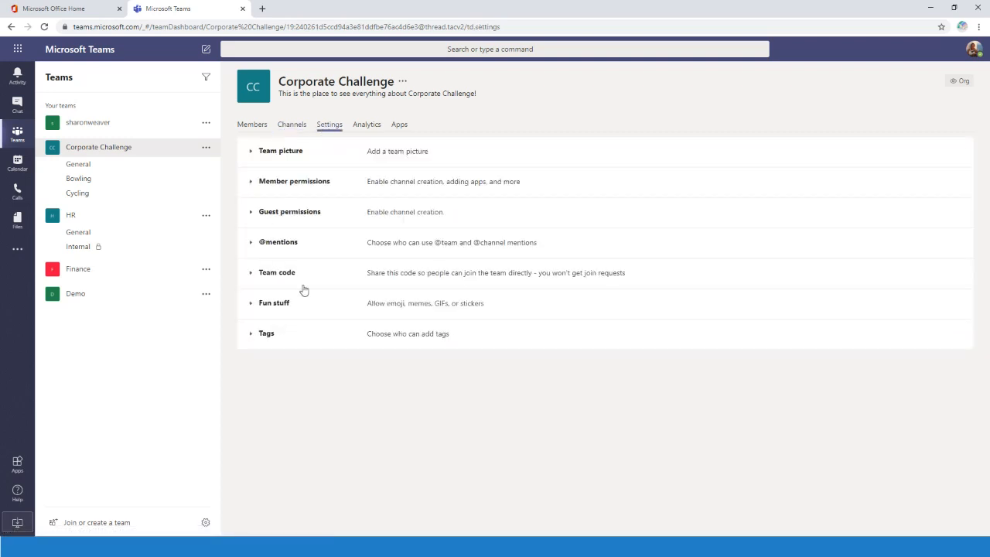
{"action": "left_click", "coordinate": [367, 126]}
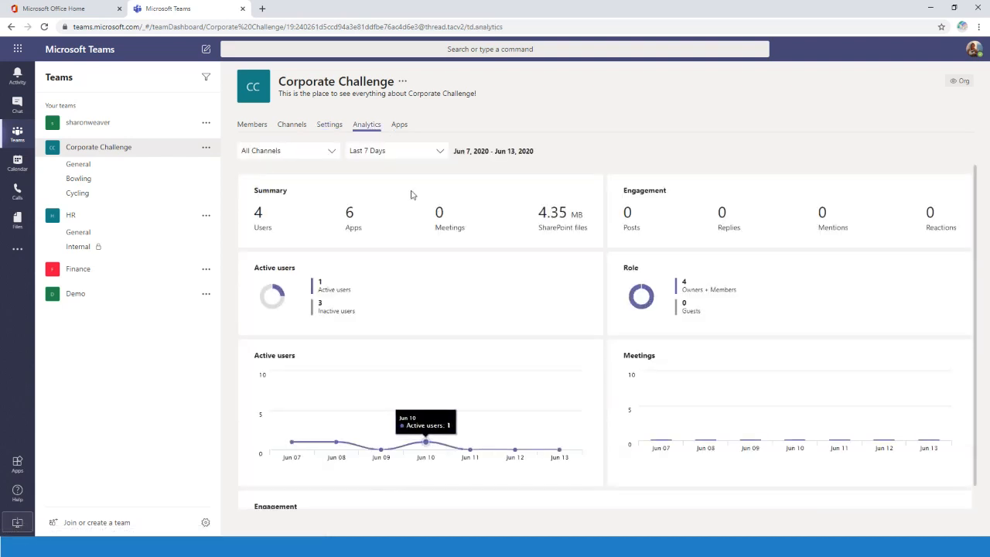
{"action": "left_click", "coordinate": [399, 124]}
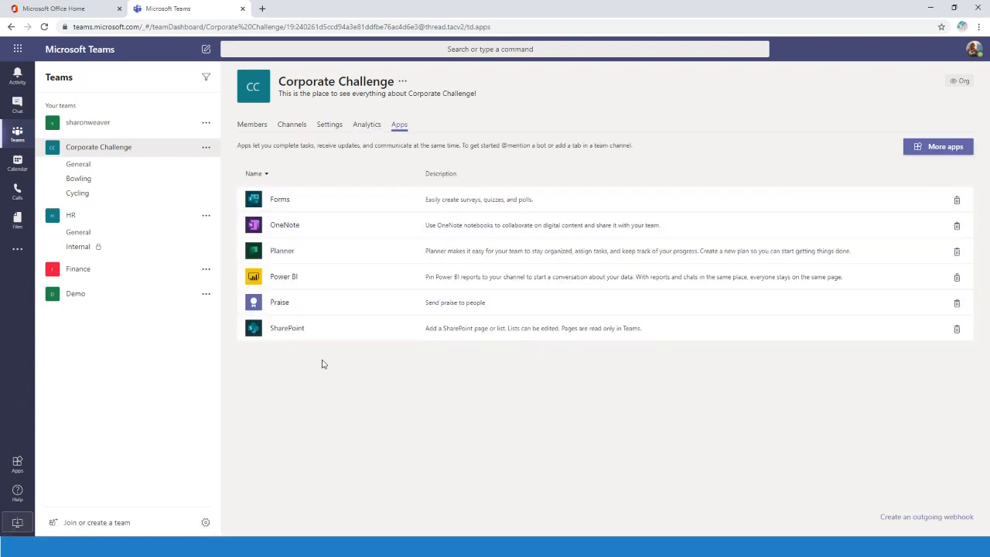
{"action": "left_click", "coordinate": [254, 126]}
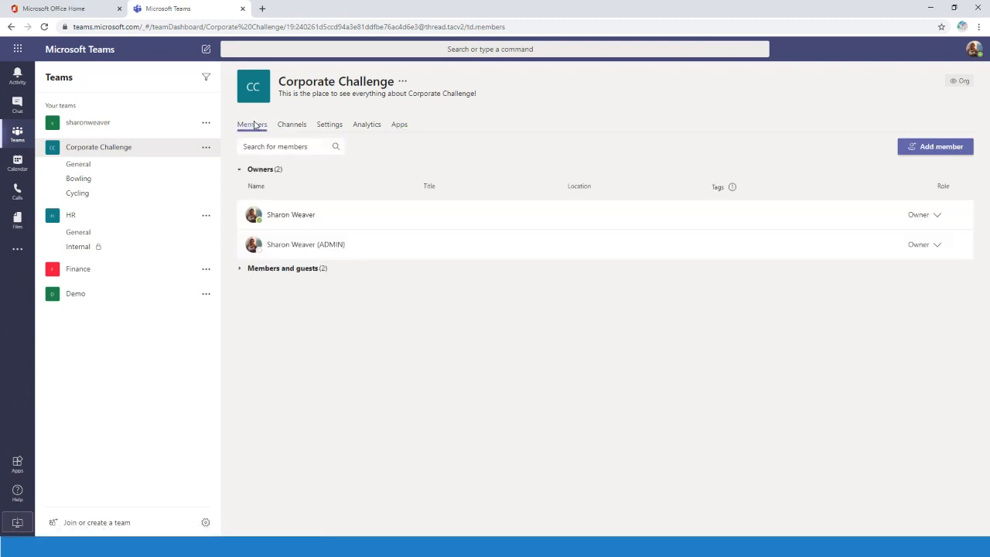
Step: Open the Corporate Challenge team's picture settings, view the picture upload options, and close them without choosing a file
{"action": "left_click", "coordinate": [323, 128]}
{"action": "left_click", "coordinate": [249, 152]}
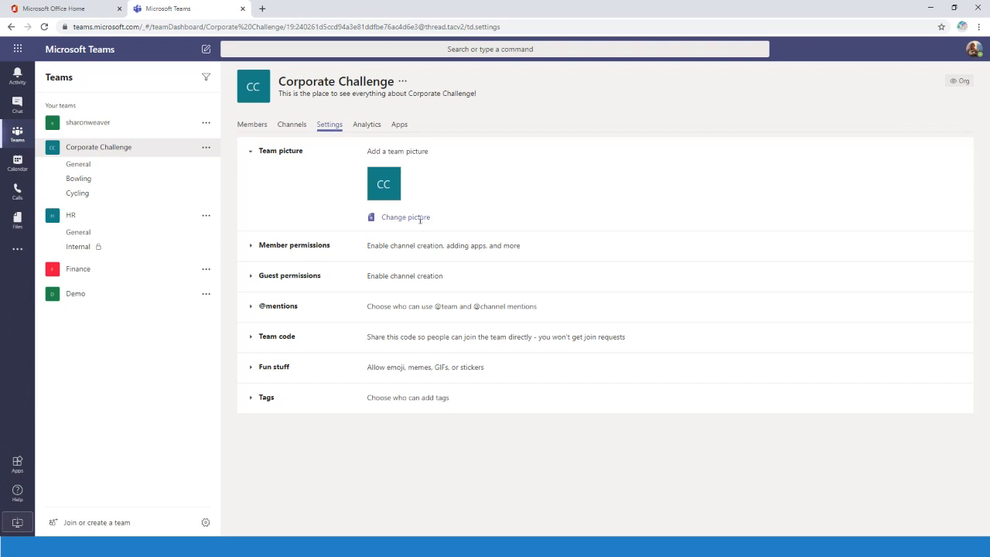
{"action": "left_click", "coordinate": [420, 217]}
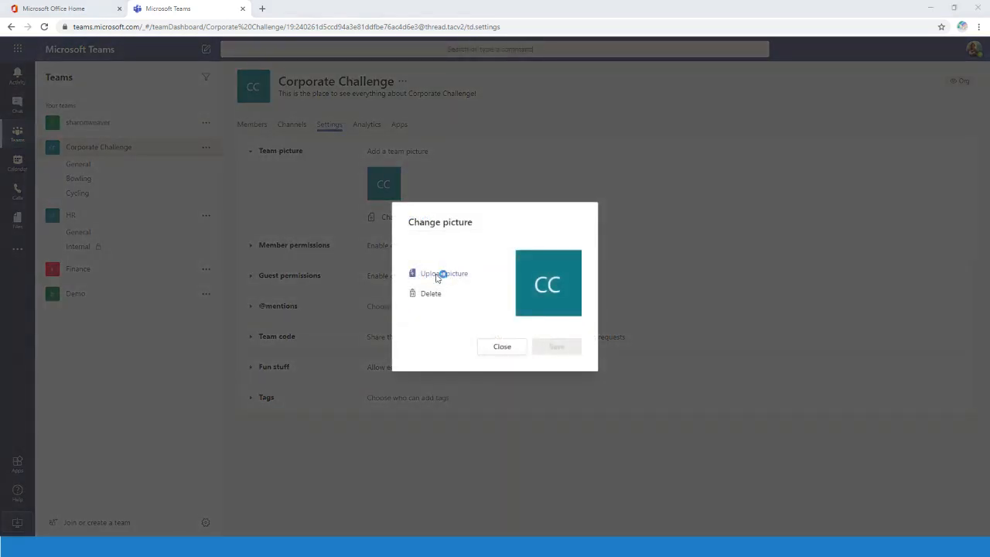
{"action": "left_click", "coordinate": [437, 276]}
{"action": "left_click_drag", "start_coordinate": [236, 11], "coordinate": [382, 86]}
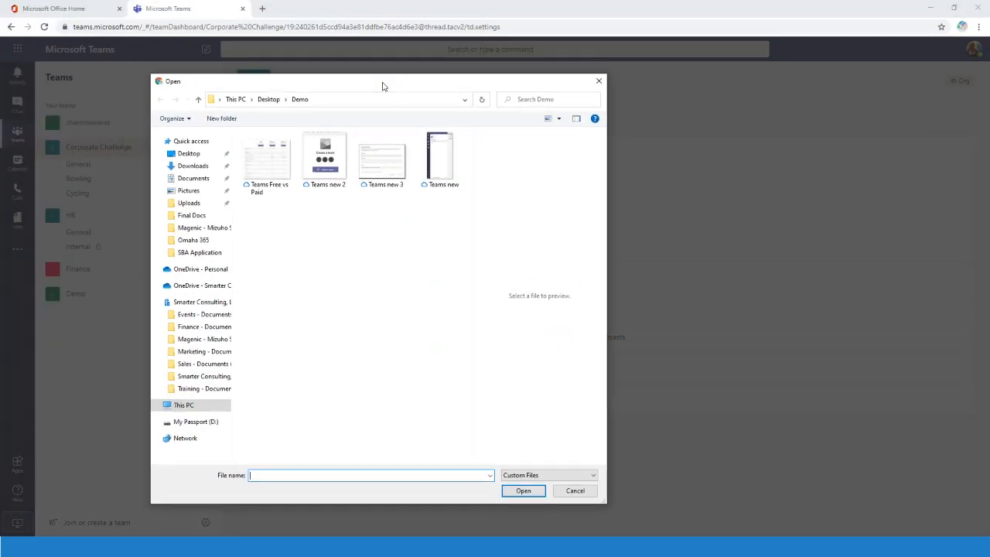
{"action": "left_click", "coordinate": [599, 80]}
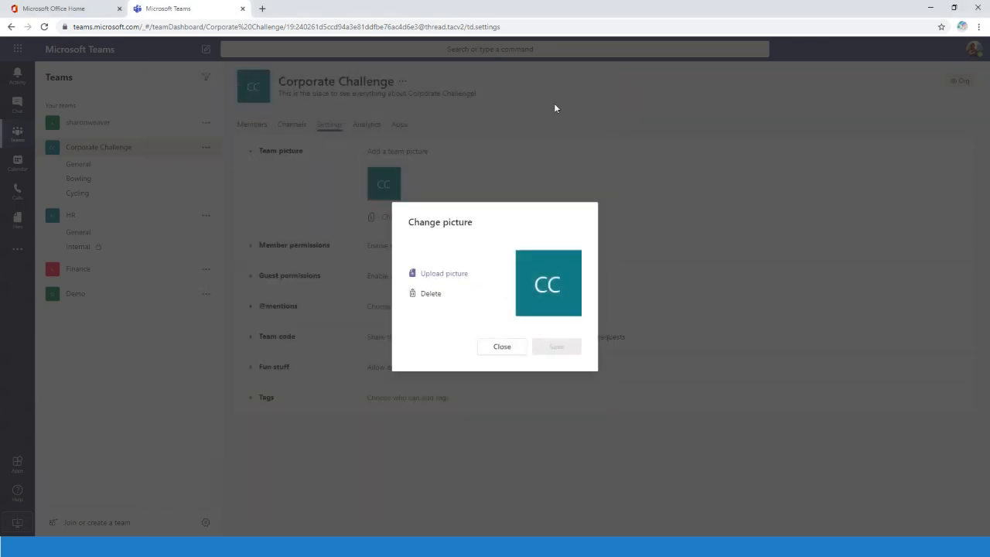
{"action": "left_click", "coordinate": [503, 347]}
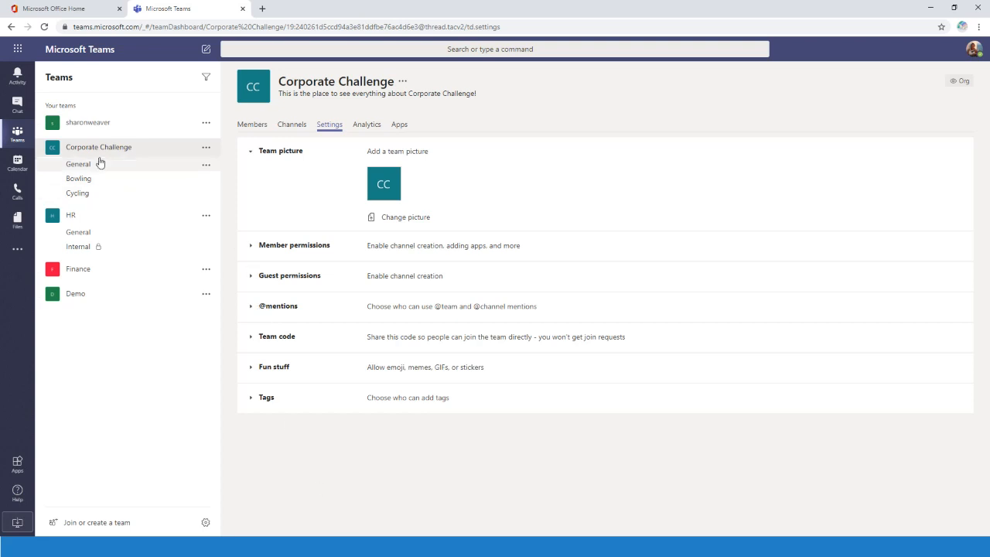
Step: Examine the options for adding a channel to the Corporate Challenge team, including privacy and automatic showing, and cancel the dialog
{"action": "left_click", "coordinate": [206, 149]}
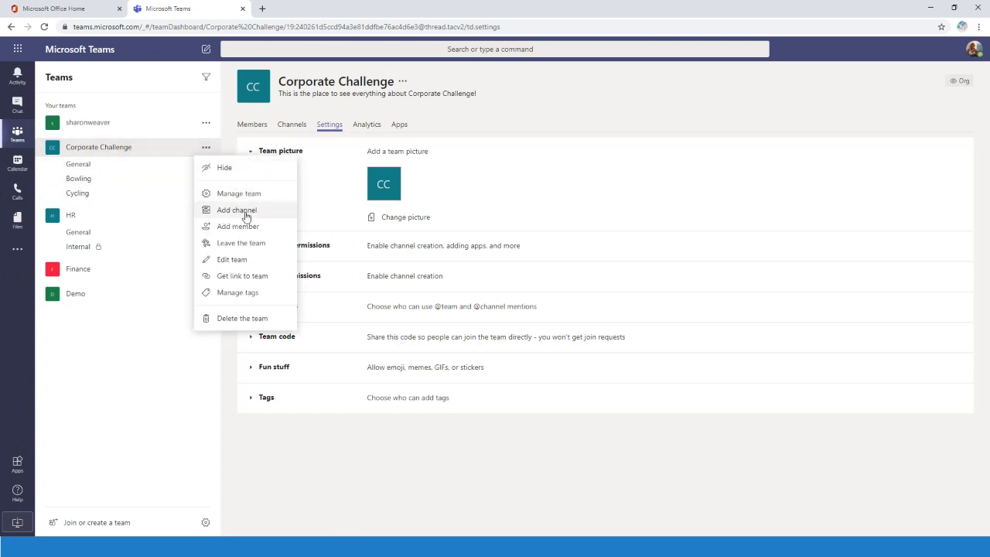
{"action": "left_click", "coordinate": [248, 210]}
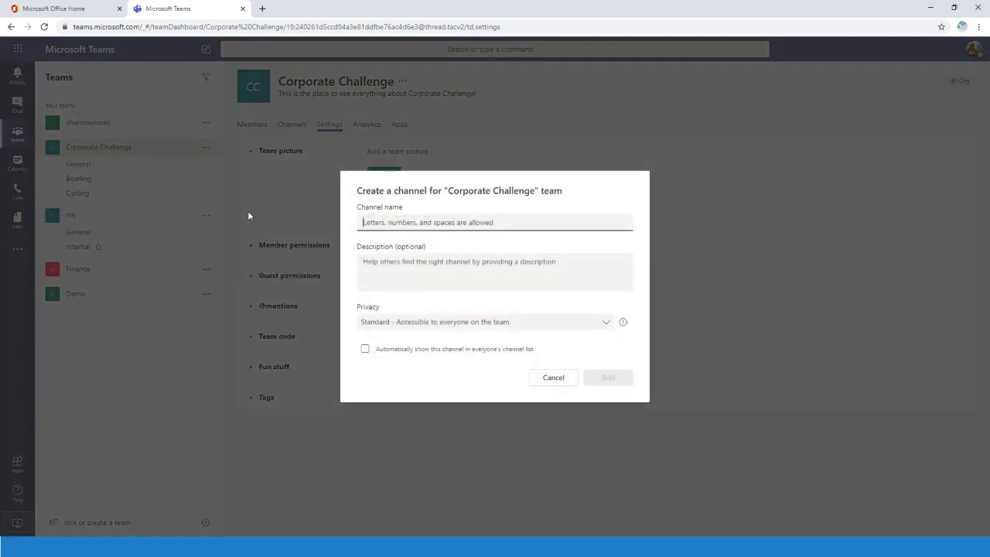
{"action": "left_click", "coordinate": [418, 246]}
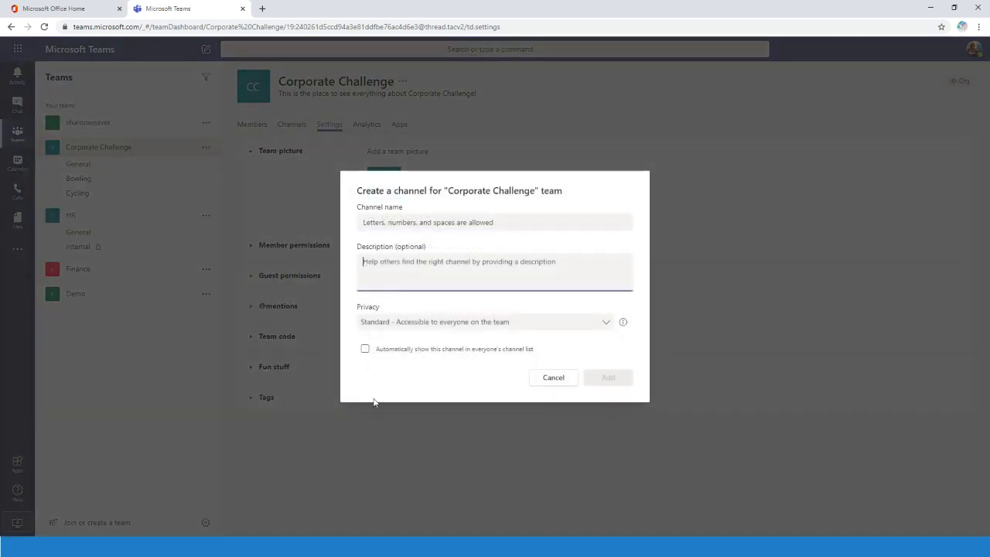
{"action": "left_click", "coordinate": [590, 323]}
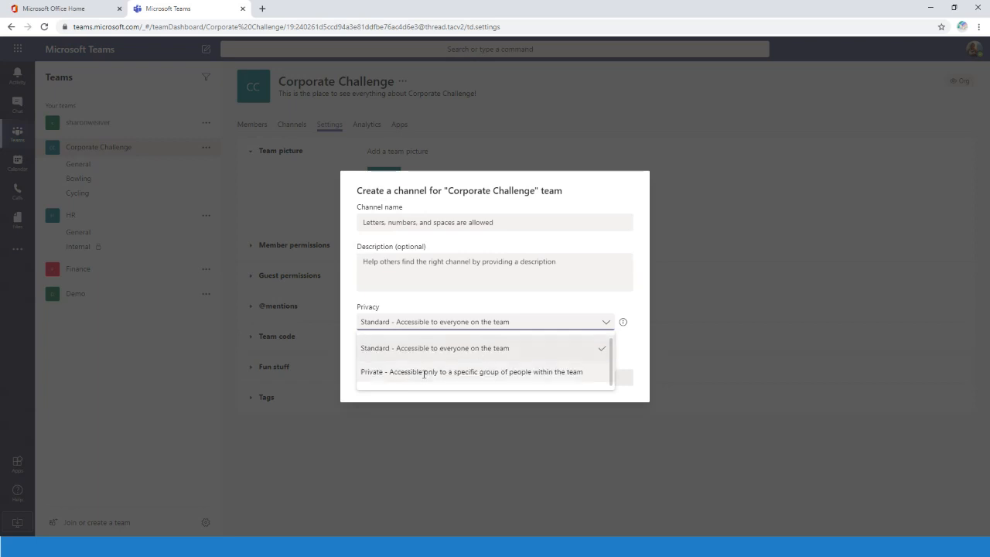
{"action": "left_click", "coordinate": [639, 244]}
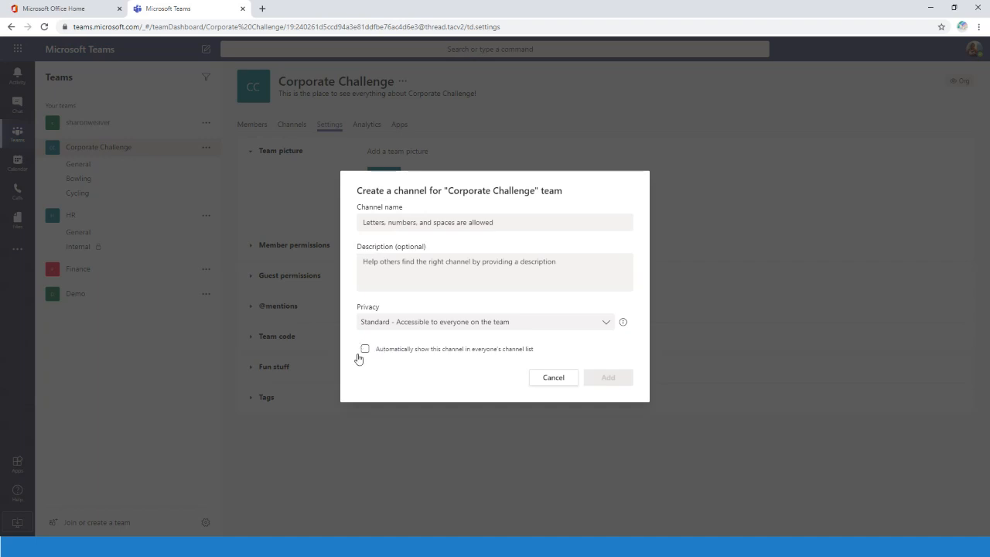
{"action": "left_click", "coordinate": [365, 349]}
{"action": "left_click", "coordinate": [366, 349]}
{"action": "left_click", "coordinate": [554, 377]}
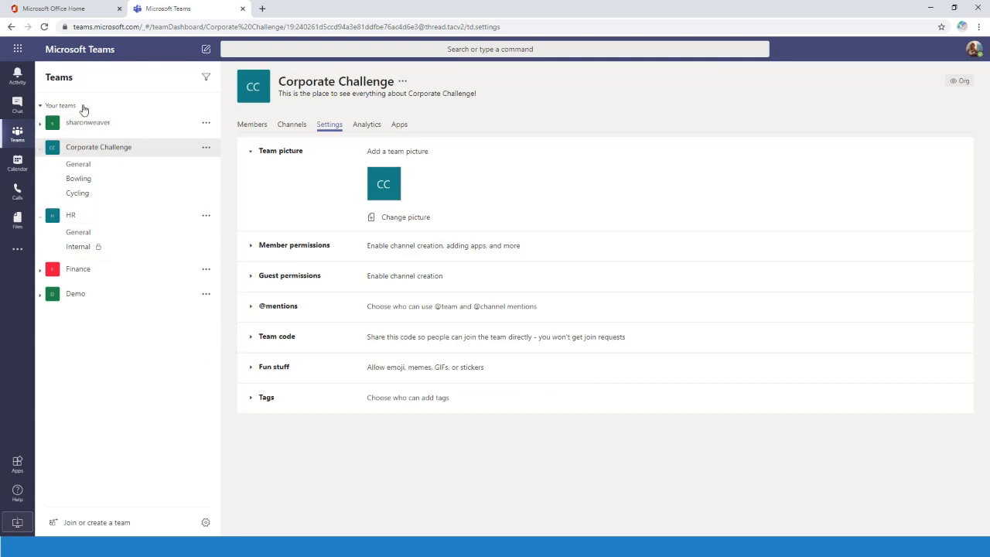
Step: Start a new meeting from the calendar and review its attendee field, channel choices and Scheduling Assistant
{"action": "left_click", "coordinate": [18, 164]}
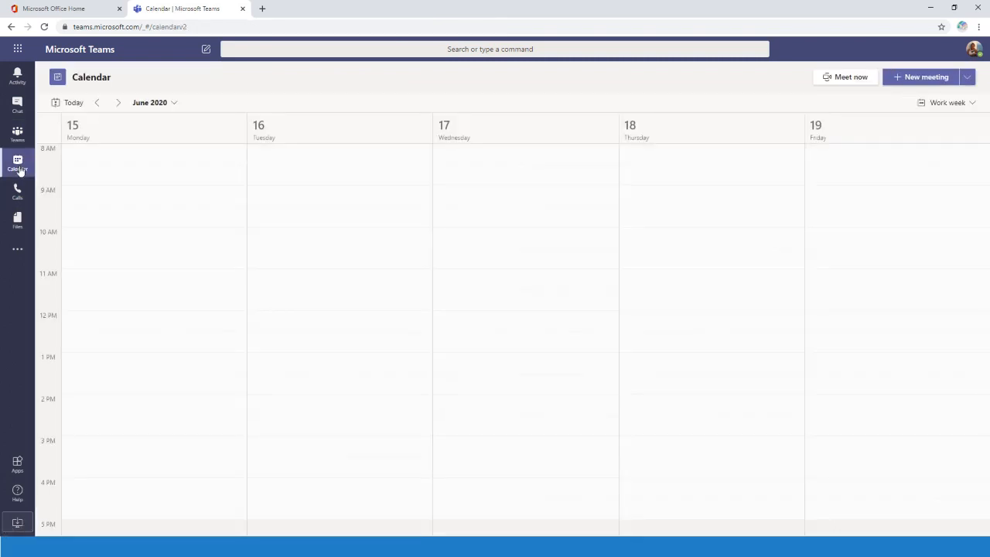
{"action": "left_click", "coordinate": [908, 78]}
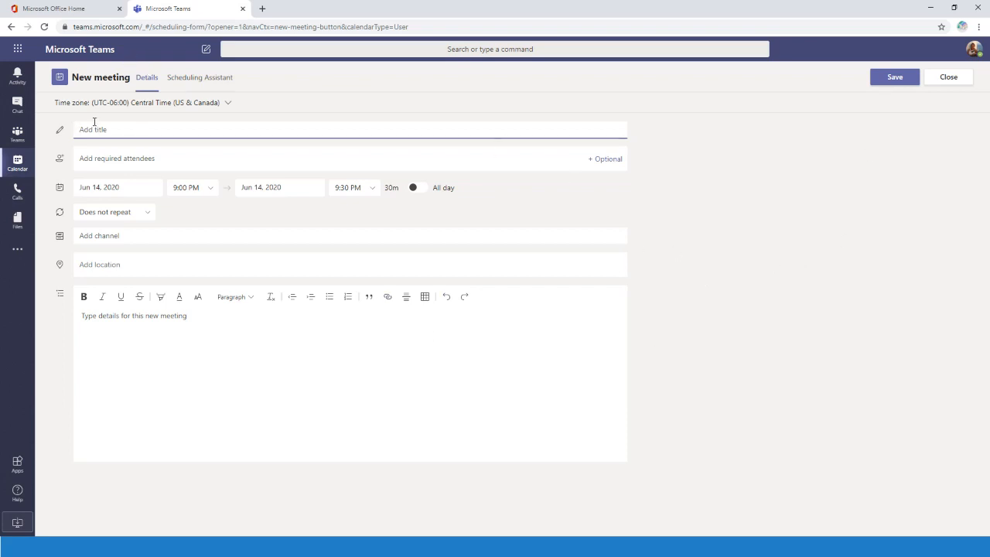
{"action": "left_click", "coordinate": [113, 156]}
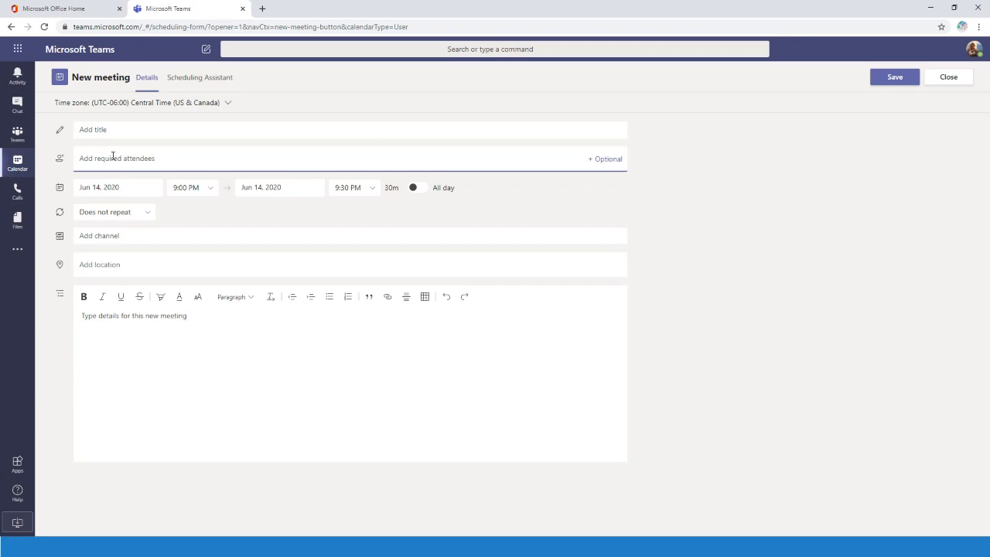
{"action": "left_click", "coordinate": [95, 235]}
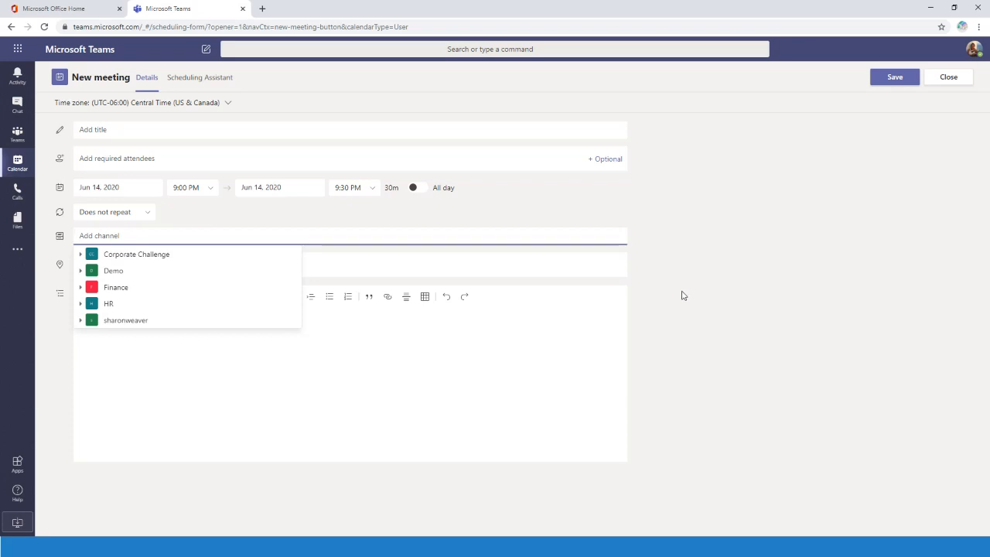
{"action": "left_click", "coordinate": [186, 80]}
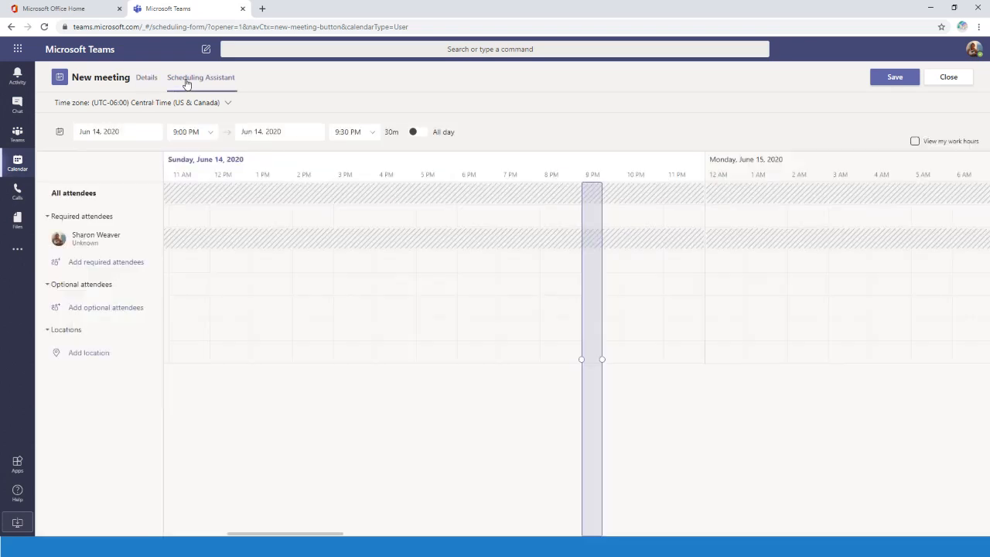
{"action": "left_click", "coordinate": [146, 79]}
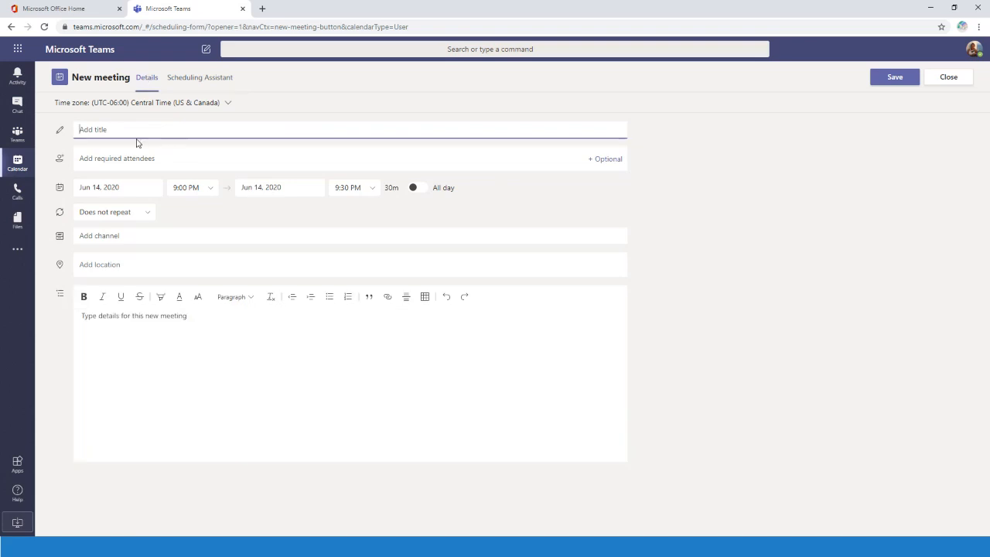
Step: Title the meeting "Cycling Meeting" and add two colleagues as required attendees
{"action": "type", "text": "jon"}
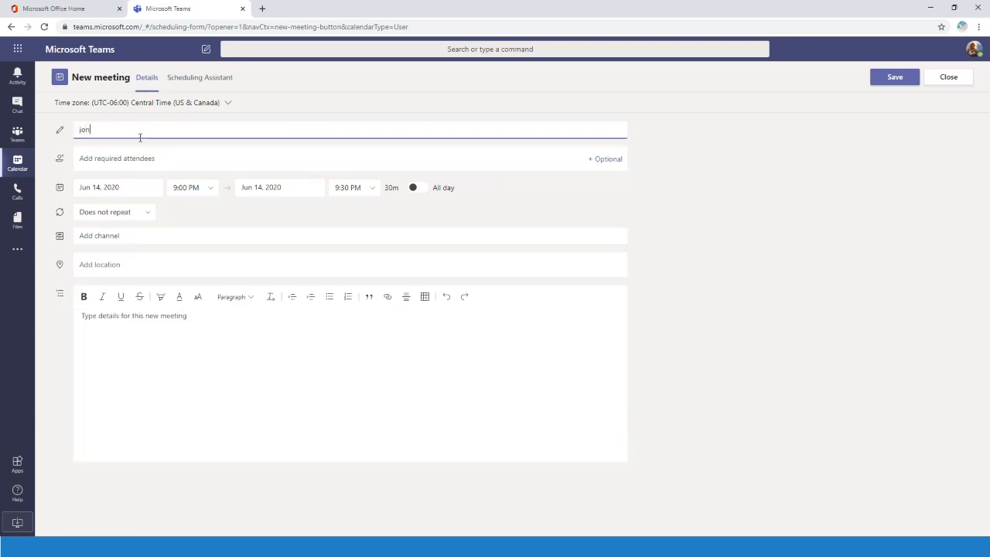
{"action": "key", "text": "BackSpace"}
{"action": "key", "text": "BackSpace"}
{"action": "type", "text": "Cycling Meeting"}
{"action": "key", "text": "Tab"}
{"action": "type", "text": "jon"}
{"action": "left_click", "coordinate": [150, 189]}
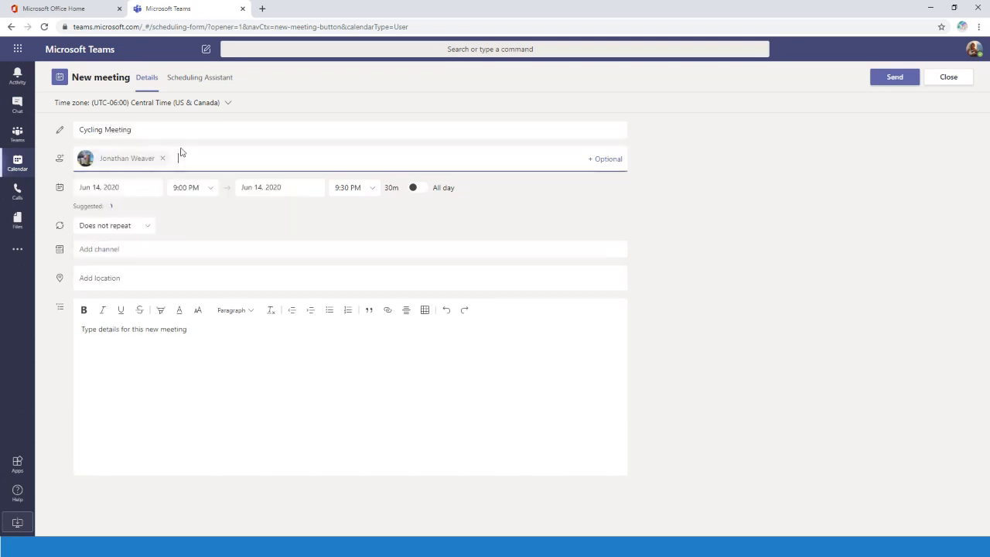
{"action": "type", "text": "lee"}
{"action": "left_click", "coordinate": [218, 181]}
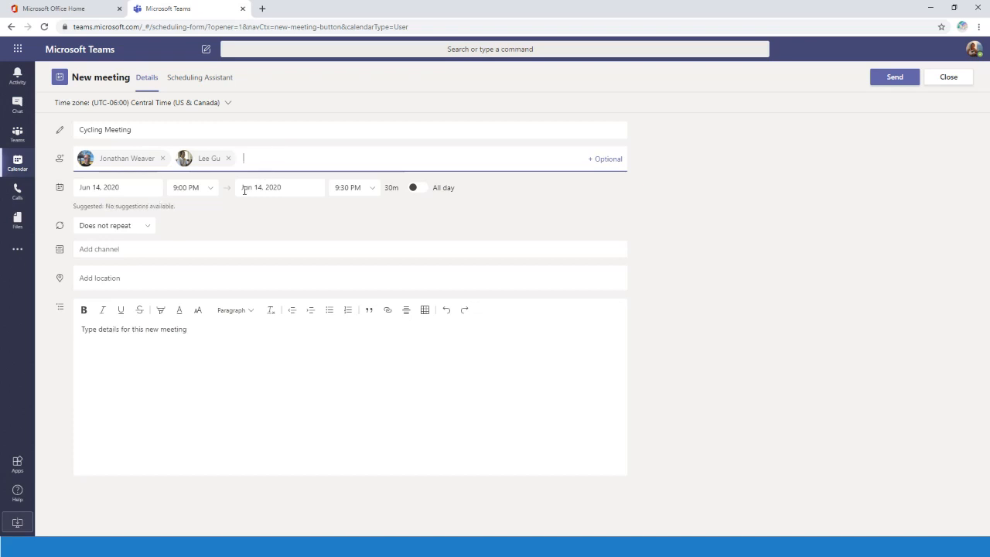
Step: Assign the meeting to the Cycling channel of the Corporate Challenge team
{"action": "left_click", "coordinate": [127, 249]}
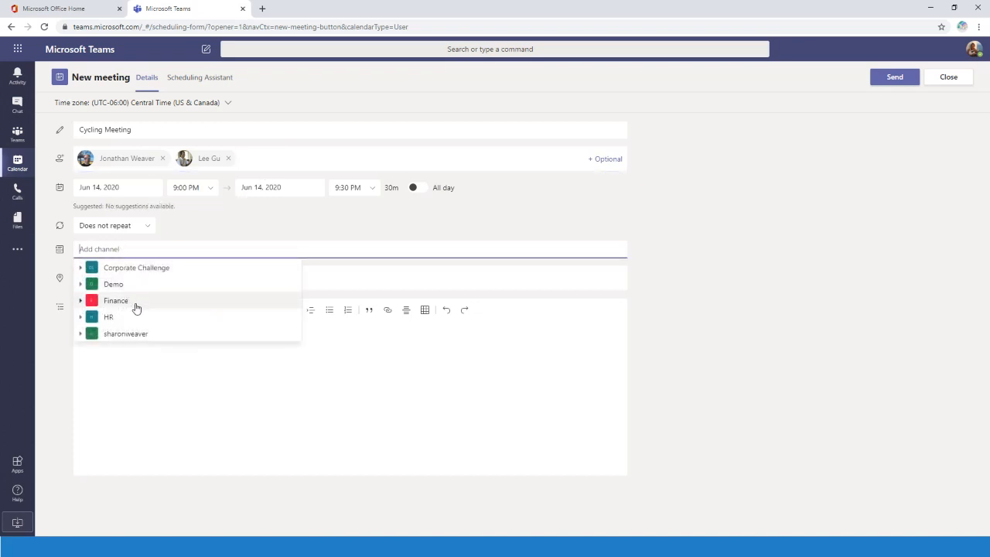
{"action": "left_click", "coordinate": [80, 267]}
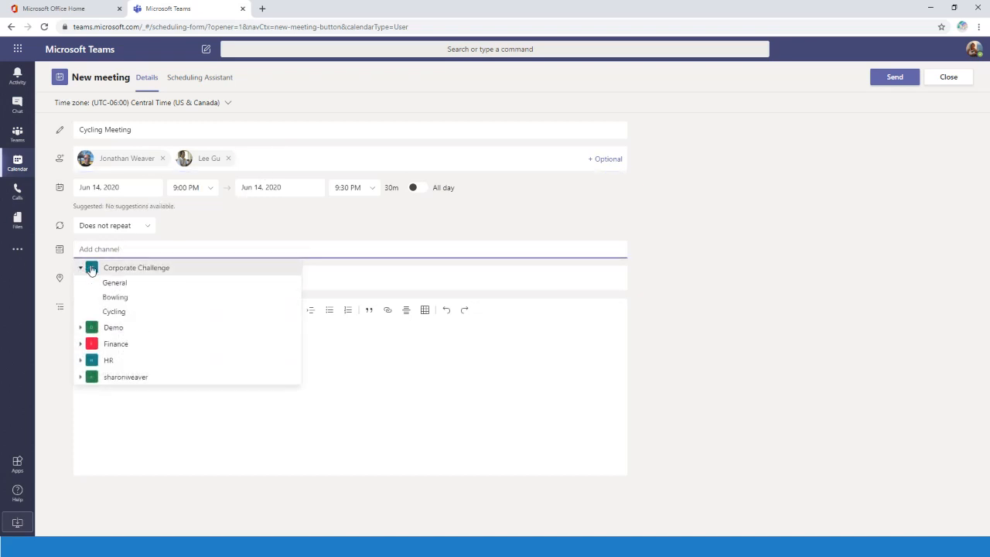
{"action": "left_click", "coordinate": [126, 311]}
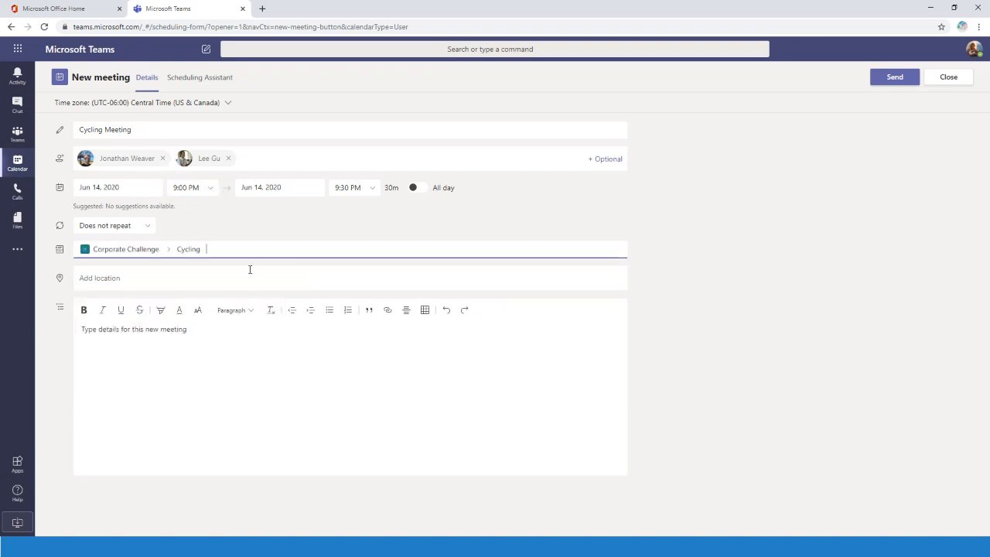
Step: Set the meeting's date to Jun 15, 2020 and its start time to 11:00 AM
{"action": "left_click", "coordinate": [145, 193]}
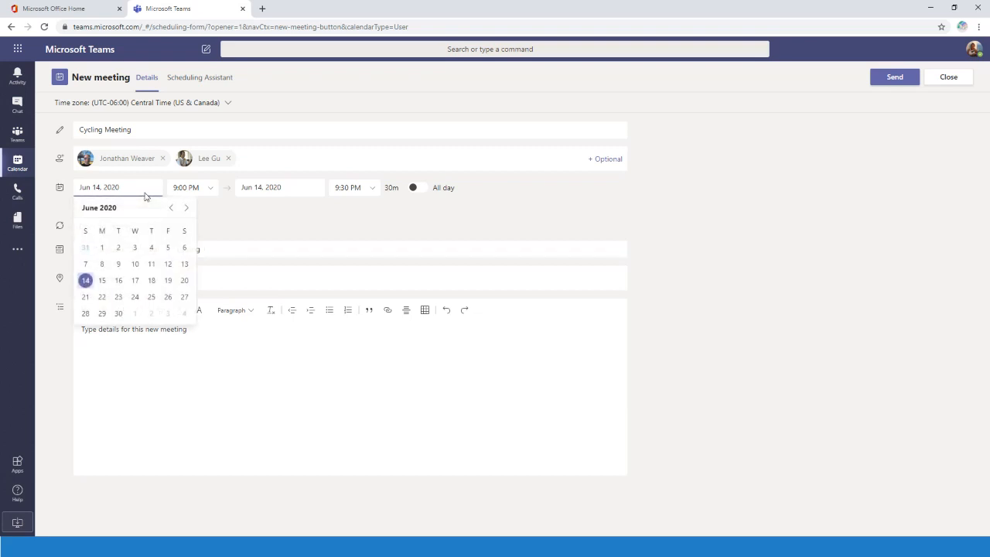
{"action": "left_click", "coordinate": [107, 281]}
{"action": "left_click", "coordinate": [212, 189]}
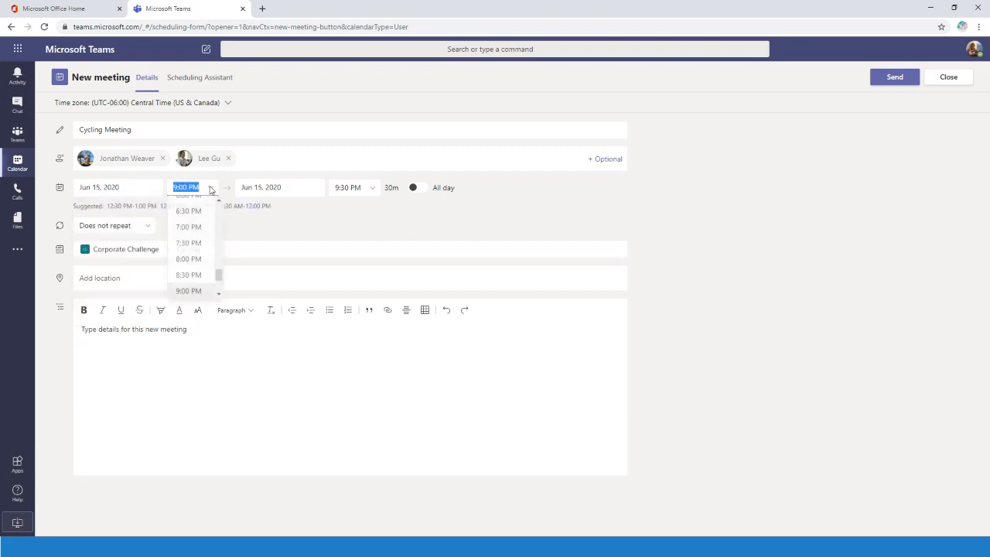
{"action": "scroll", "coordinate": [218, 263], "scroll_direction": "up", "scroll_amount": 2}
{"action": "scroll", "coordinate": [218, 263], "scroll_direction": "up", "scroll_amount": 4}
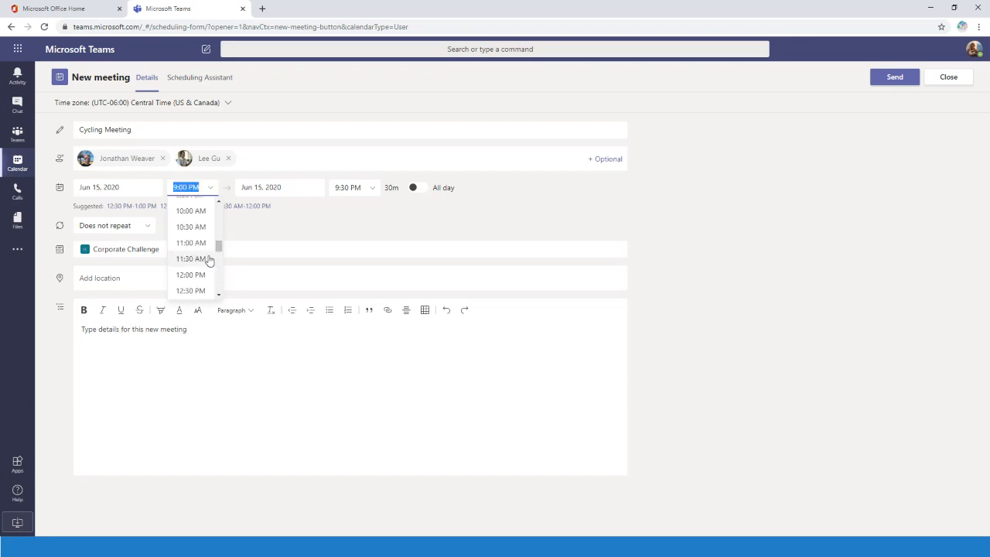
{"action": "left_click", "coordinate": [195, 244]}
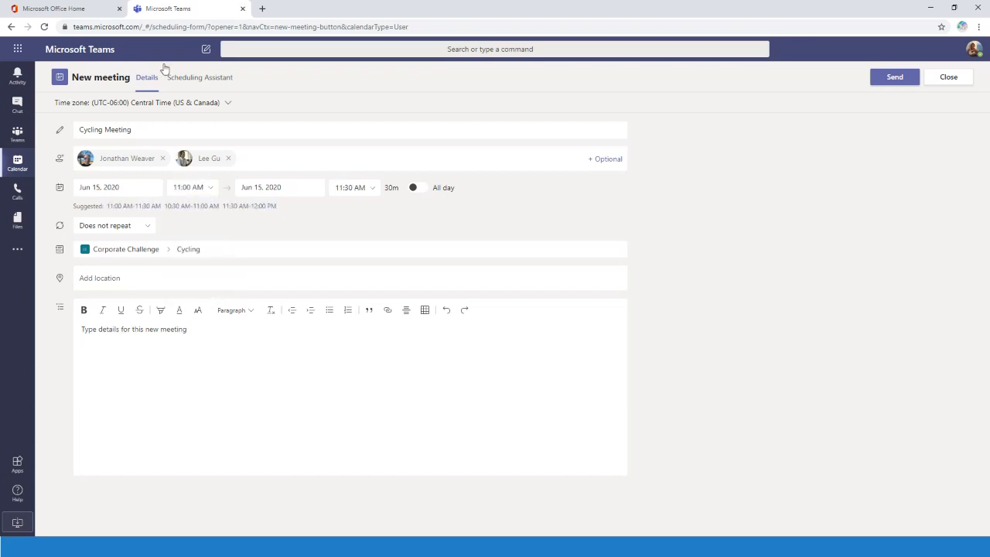
Step: Check the attendees' availability in the Scheduling Assistant, and send the Cycling Meeting invitation
{"action": "left_click", "coordinate": [203, 78]}
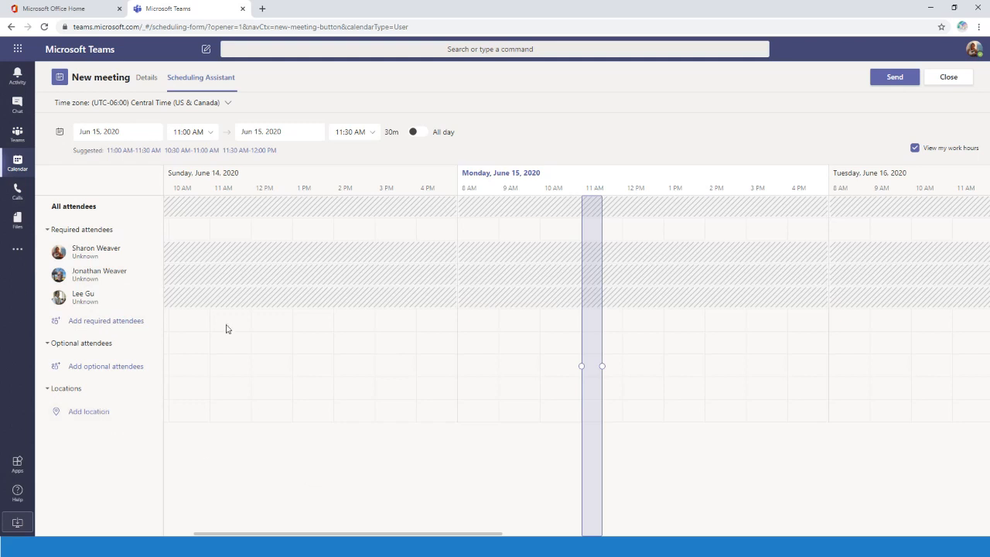
{"action": "left_click", "coordinate": [149, 78]}
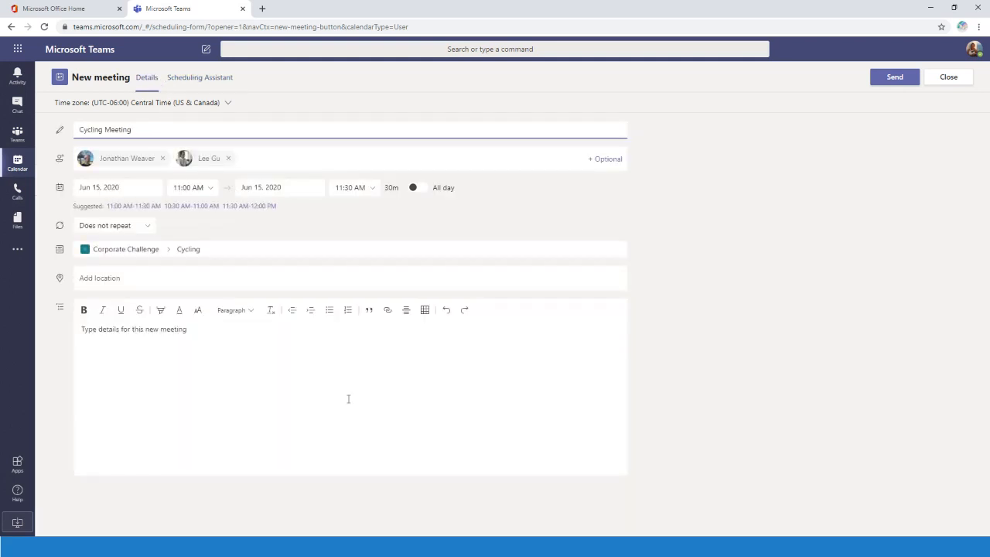
{"action": "left_click", "coordinate": [137, 383]}
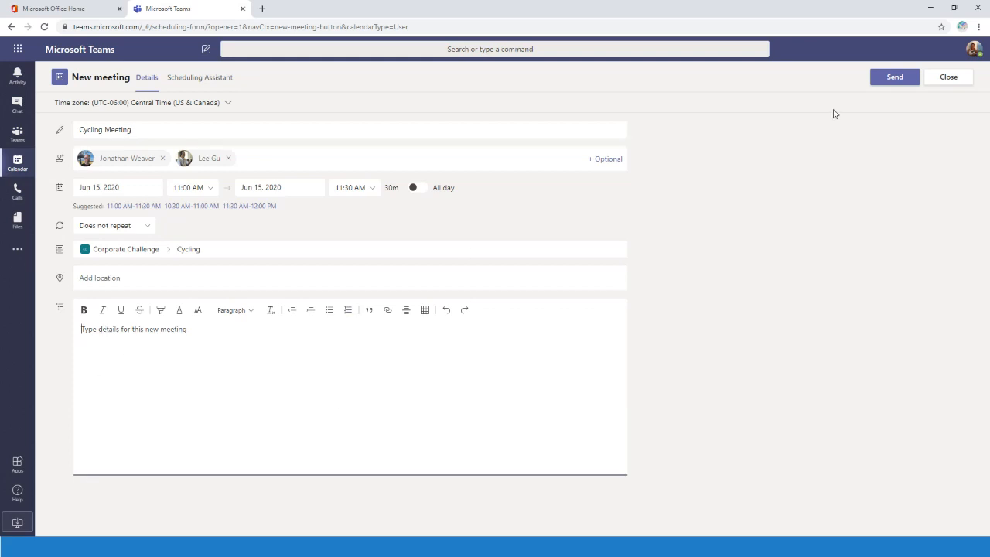
{"action": "left_click", "coordinate": [894, 78]}
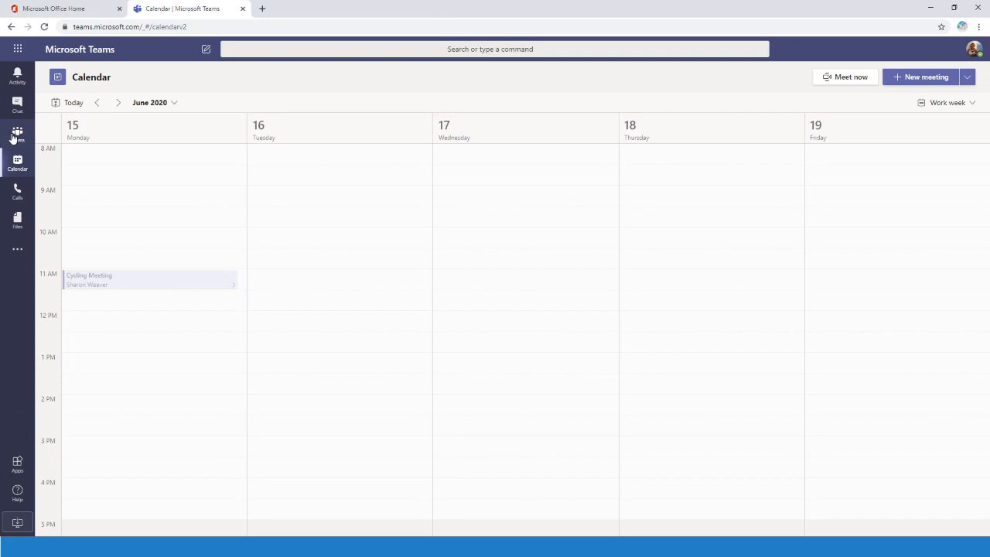
Step: View the audio and video options for an instant meeting, close them, and check the scheduled meeting and live event choices
{"action": "left_click", "coordinate": [846, 79]}
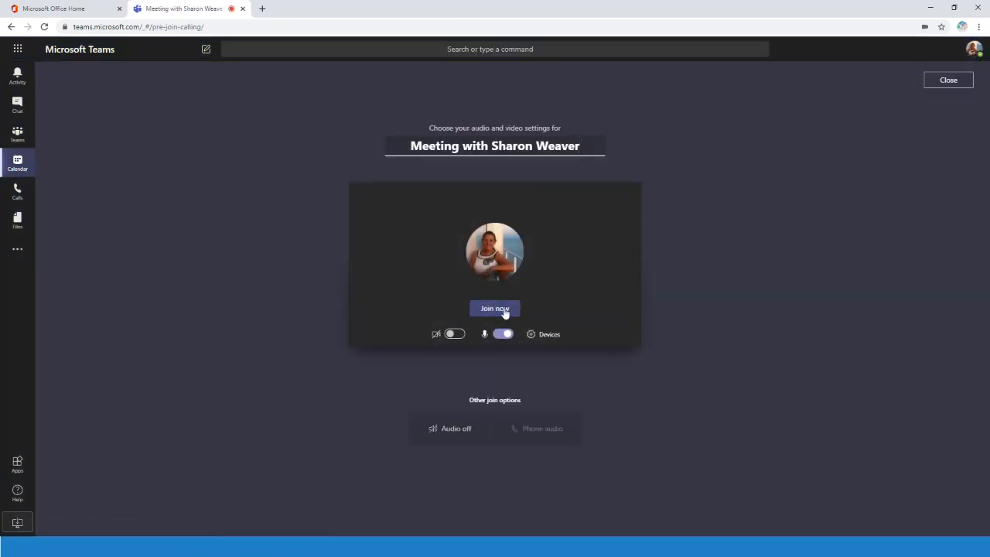
{"action": "left_click", "coordinate": [967, 81]}
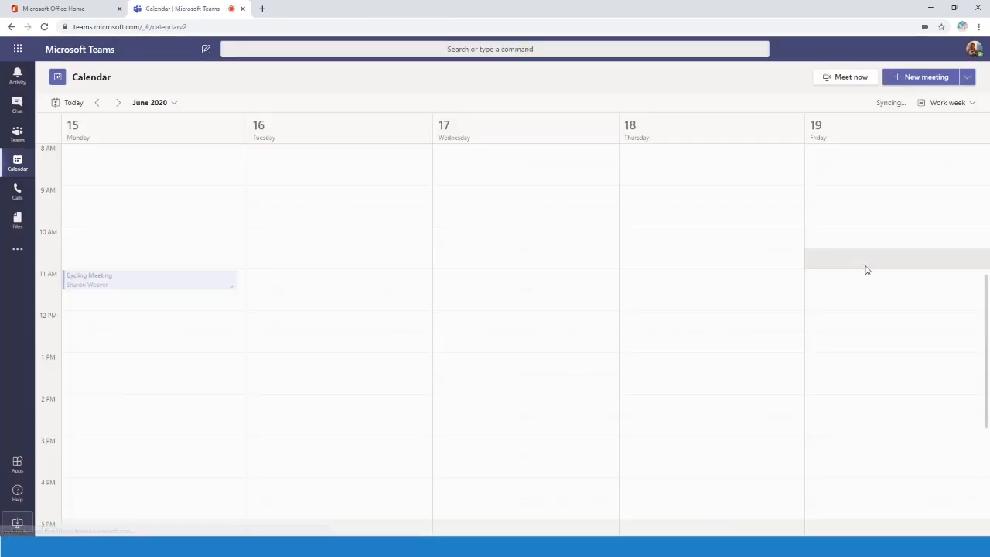
{"action": "left_click", "coordinate": [966, 78]}
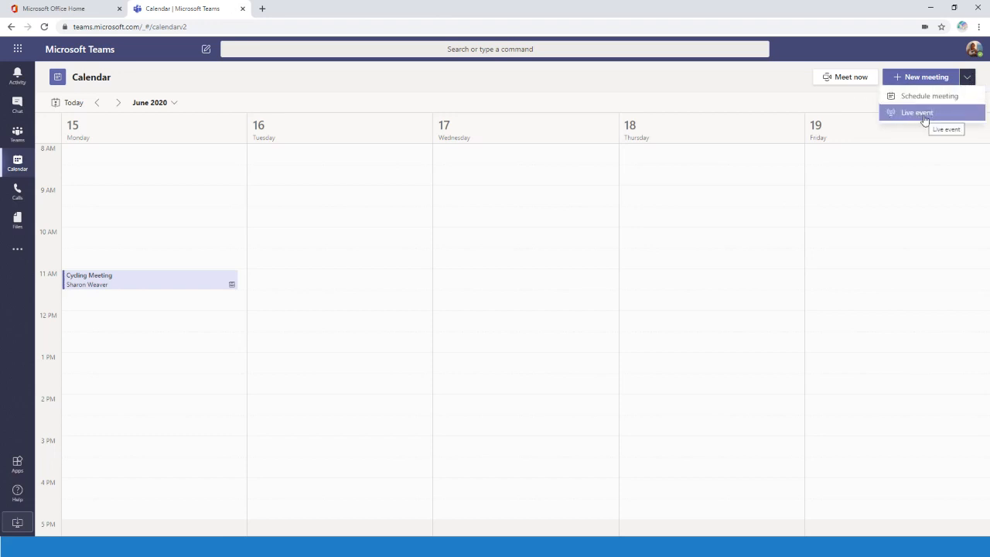
{"action": "left_click", "coordinate": [725, 87]}
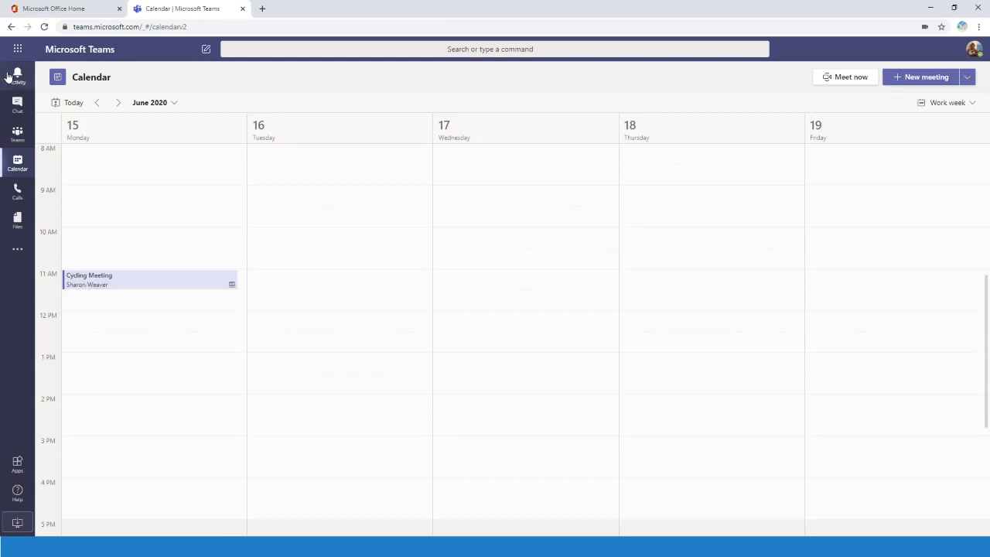
Step: Open the Cycling channel of the Corporate Challenge team and view the details of the posted Cycling Meeting
{"action": "left_click", "coordinate": [16, 137]}
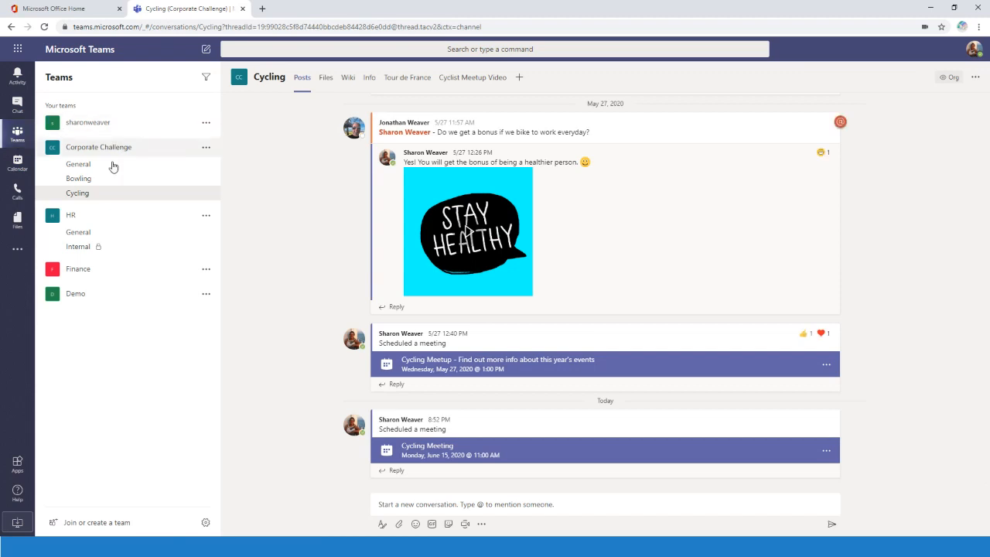
{"action": "left_click", "coordinate": [78, 165]}
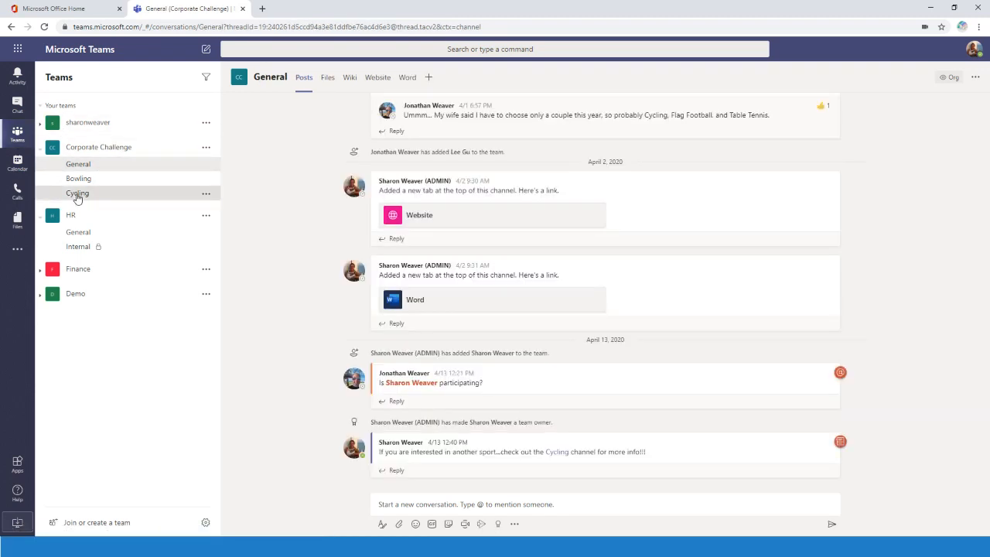
{"action": "left_click", "coordinate": [58, 193]}
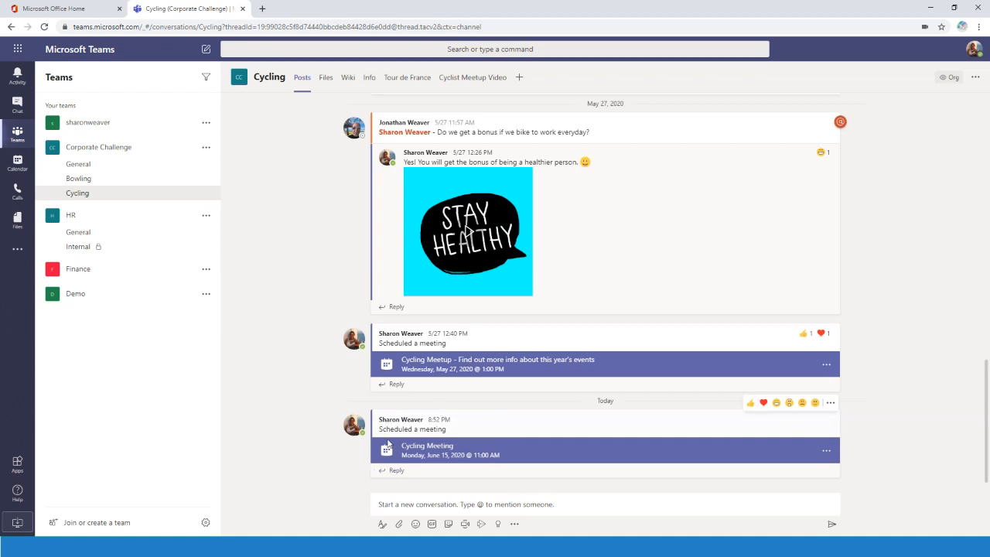
{"action": "left_click", "coordinate": [529, 452]}
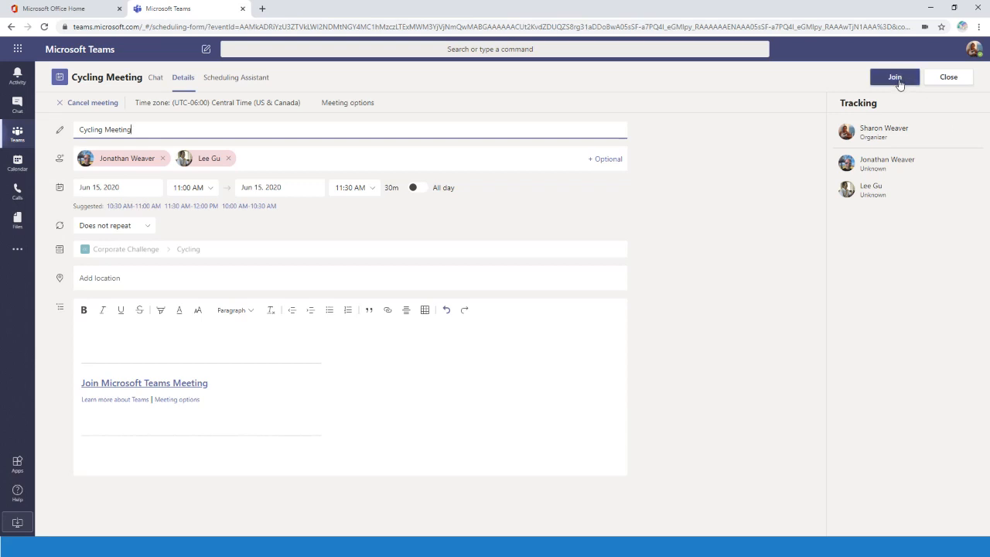
{"action": "left_click", "coordinate": [950, 79]}
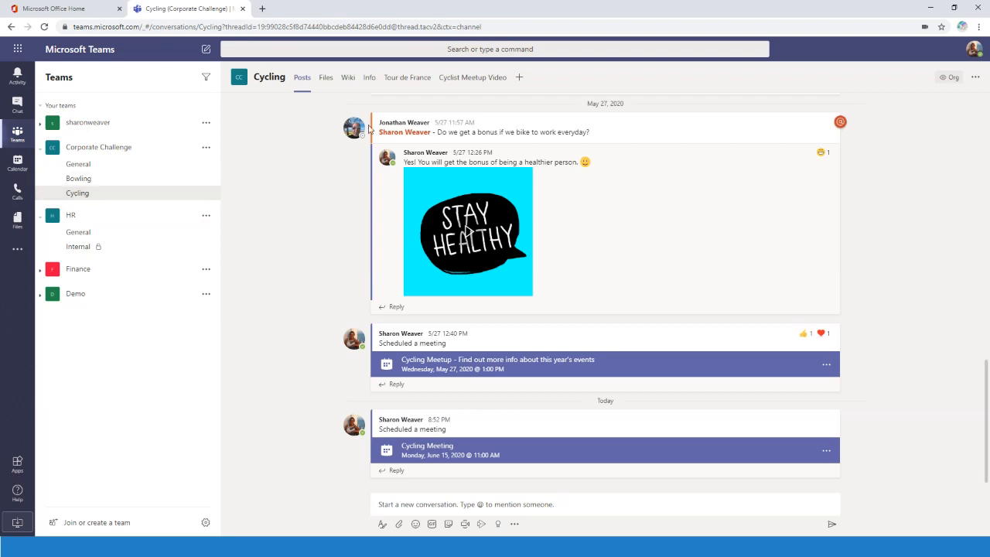
Step: View the Cycling channel's files and check the upload options and the file types that can be created
{"action": "left_click", "coordinate": [325, 78]}
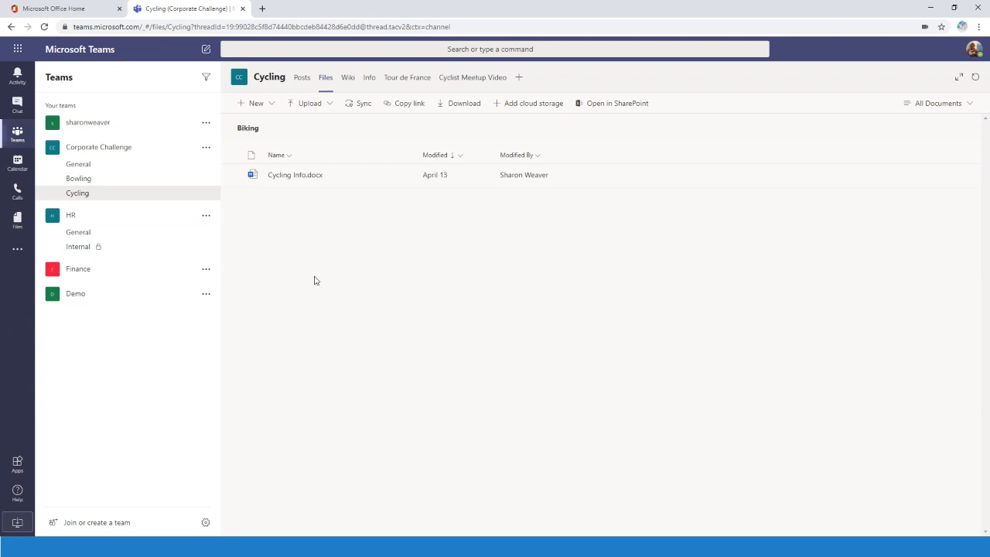
{"action": "left_click", "coordinate": [314, 103]}
{"action": "left_click", "coordinate": [360, 327]}
{"action": "left_click", "coordinate": [272, 105]}
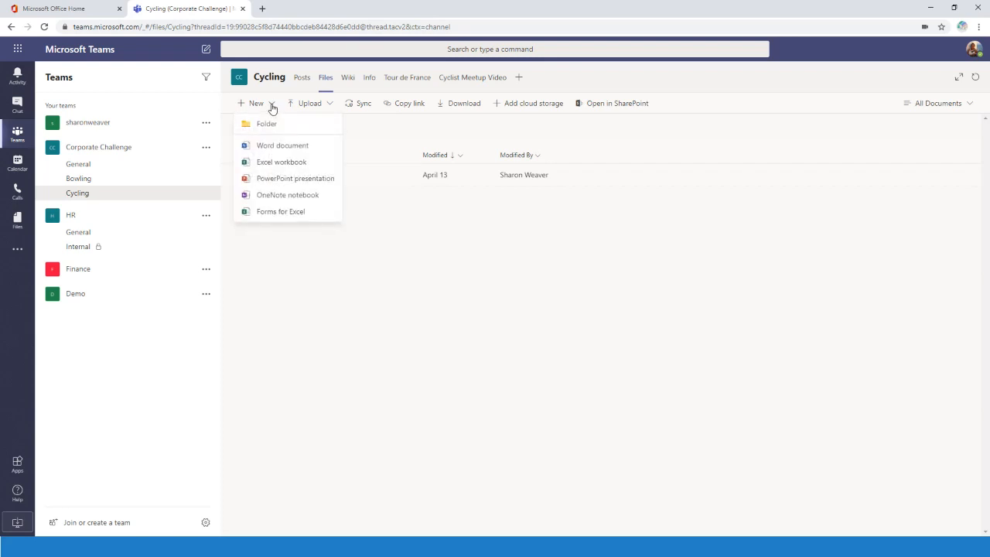
{"action": "left_click", "coordinate": [376, 325]}
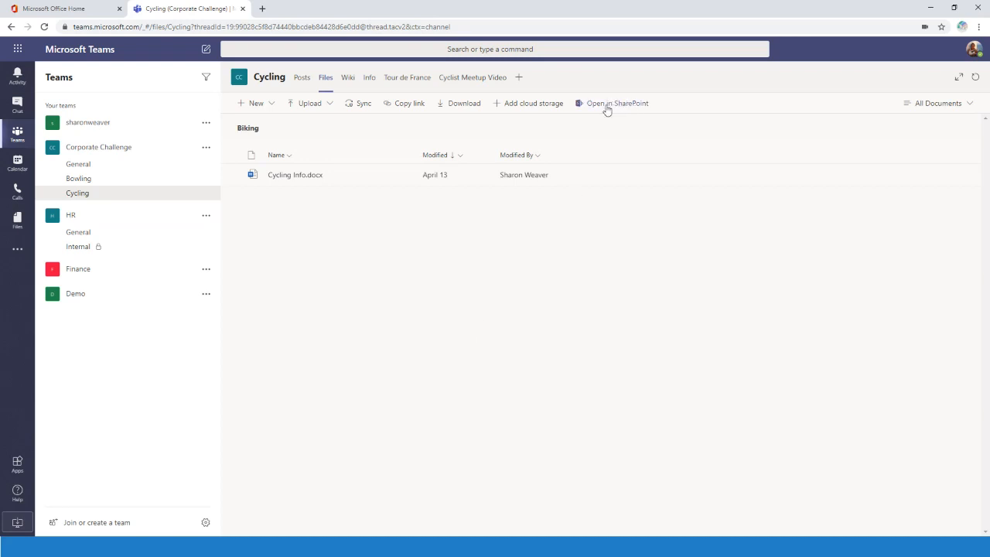
Step: View the Cycling channel's files in SharePoint, return to Teams, and check the cloud storage providers available to the channel
{"action": "left_click", "coordinate": [631, 105]}
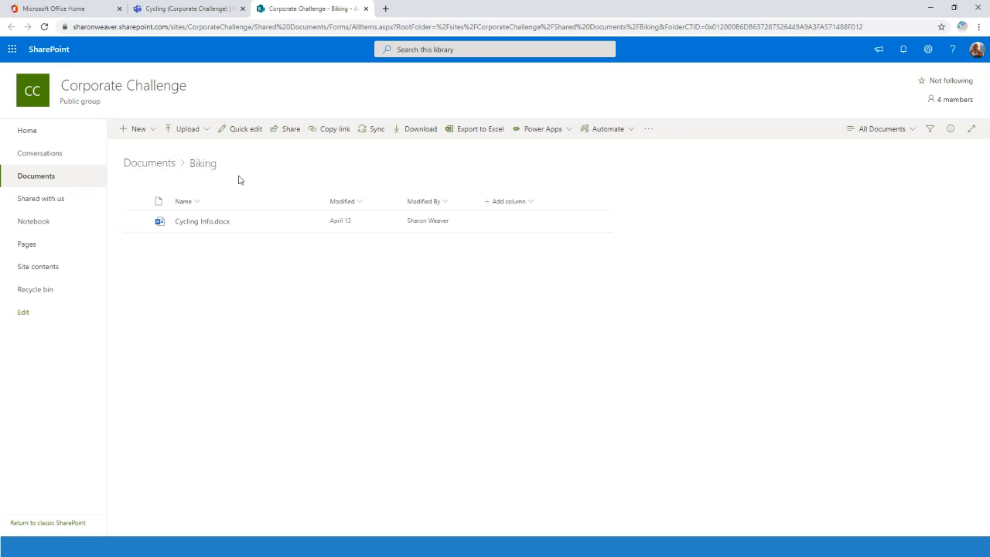
{"action": "left_click", "coordinate": [366, 8]}
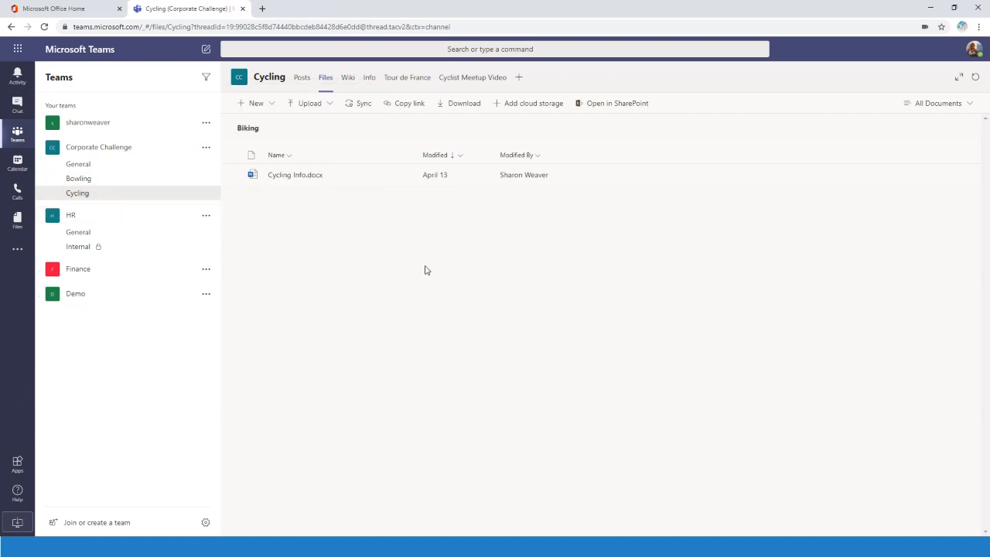
{"action": "left_click", "coordinate": [535, 105]}
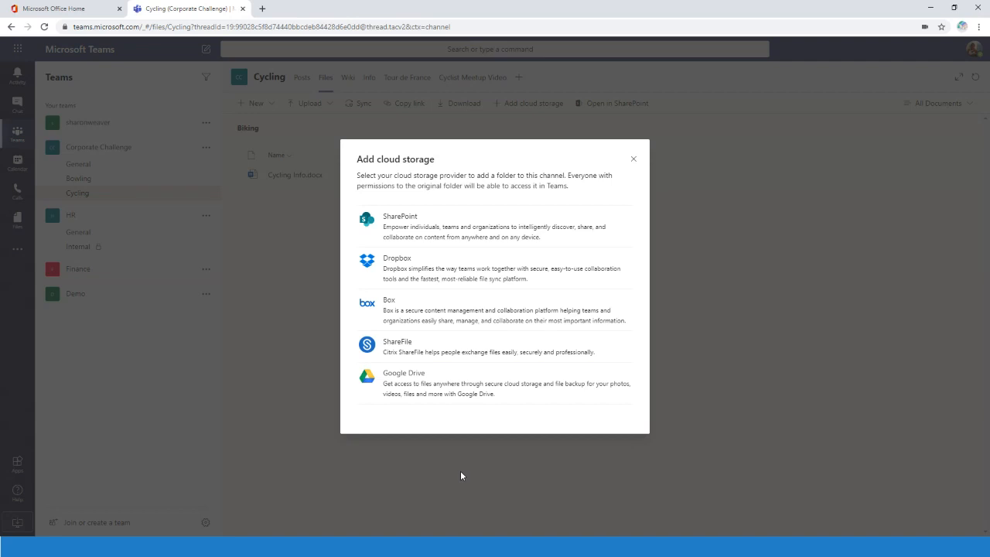
{"action": "left_click", "coordinate": [635, 160]}
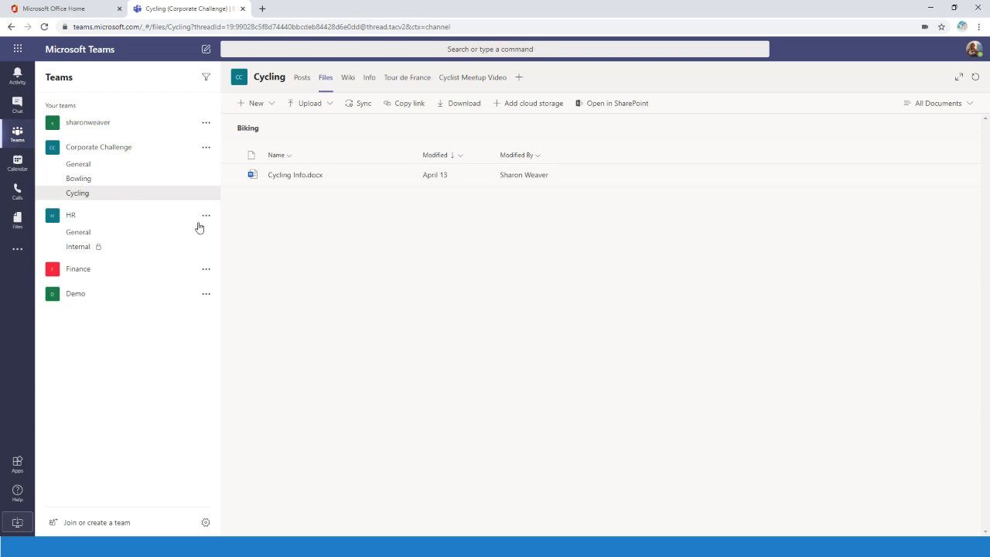
Step: Select Independence Day Party Info.docx in the OneDrive Party Documents folder within Teams, and check which teams it can be copied to
{"action": "left_click", "coordinate": [18, 222]}
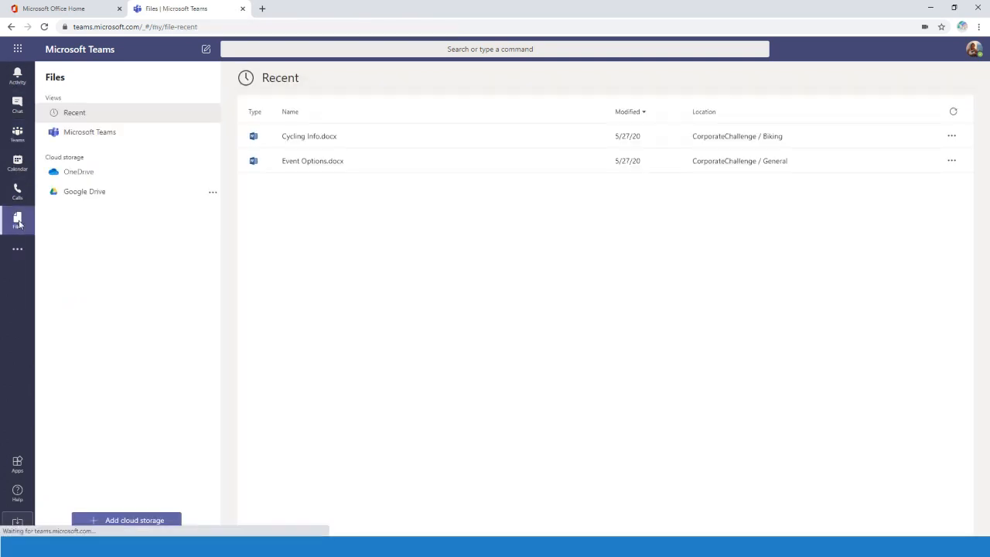
{"action": "left_click", "coordinate": [105, 177]}
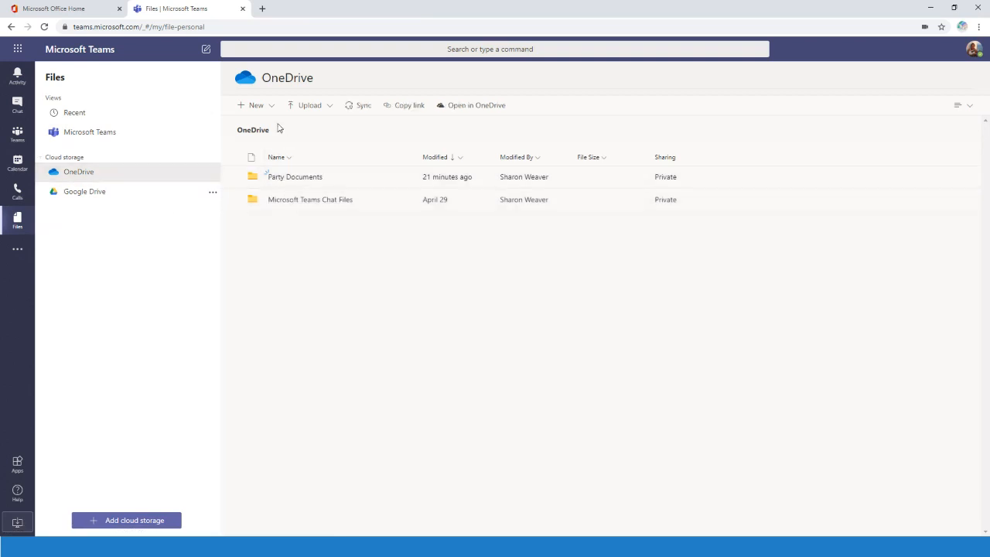
{"action": "left_click", "coordinate": [309, 177]}
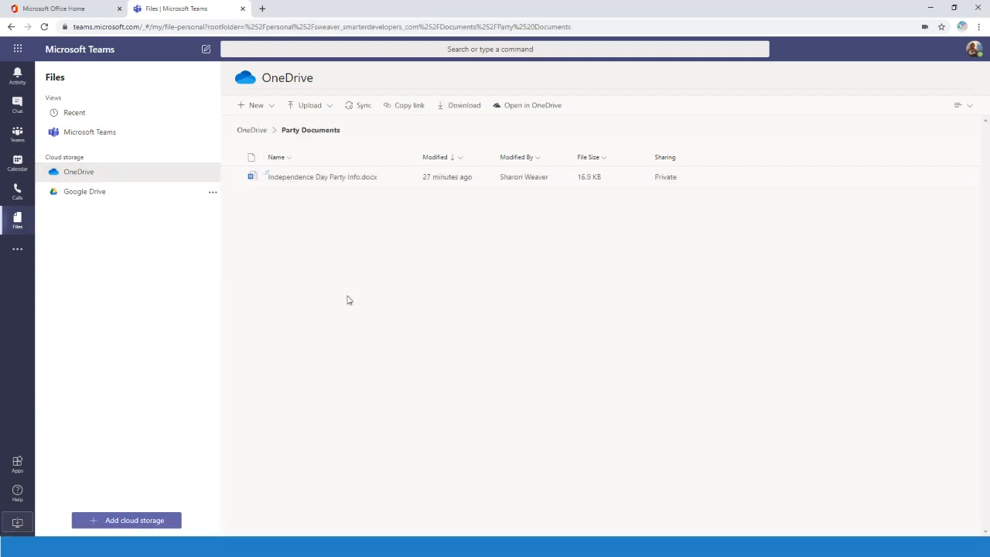
{"action": "left_click", "coordinate": [234, 177]}
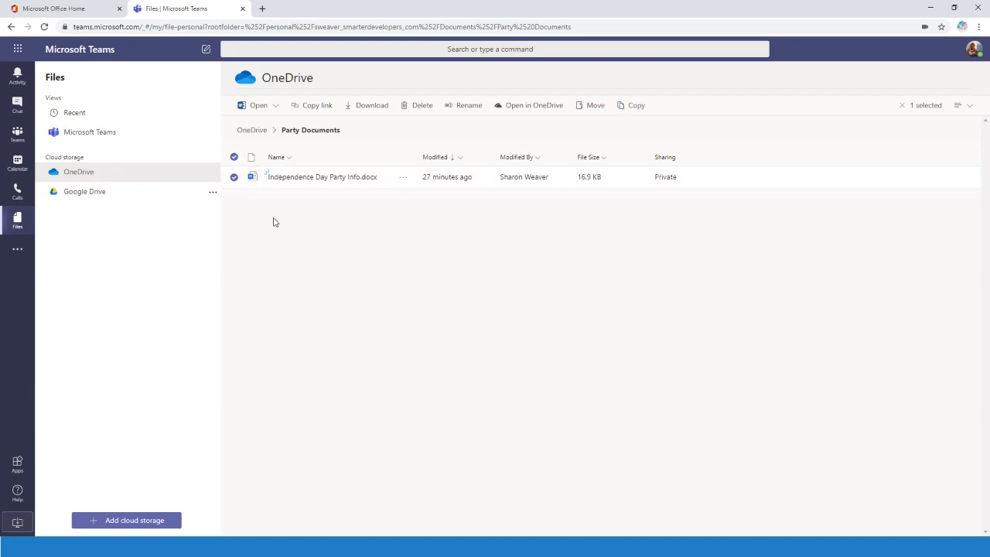
{"action": "left_click", "coordinate": [633, 106]}
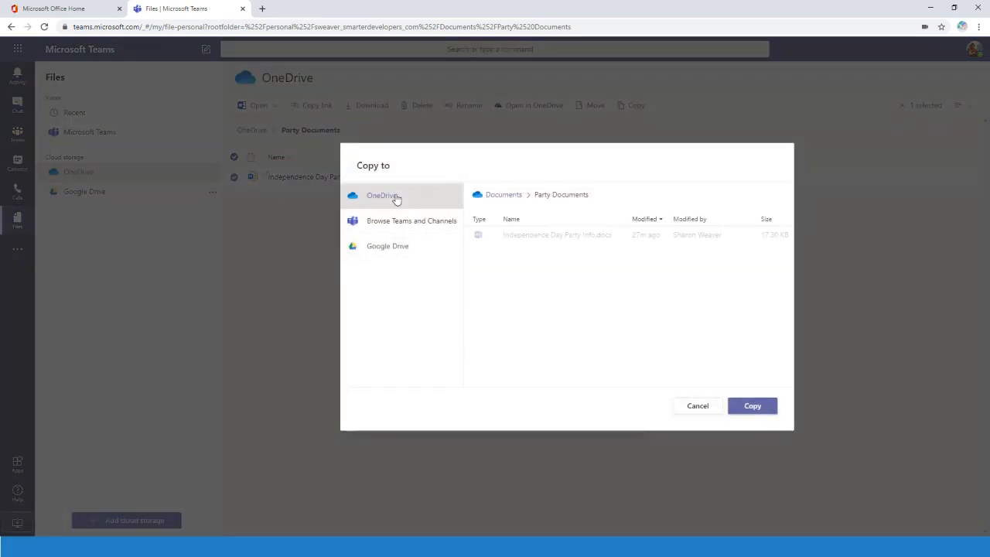
{"action": "left_click", "coordinate": [398, 221]}
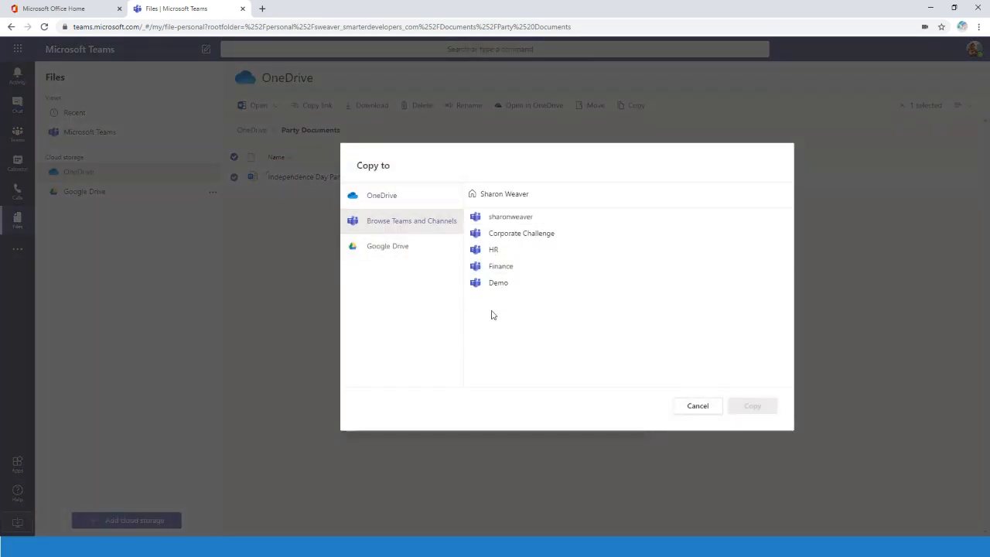
{"action": "left_click", "coordinate": [697, 406]}
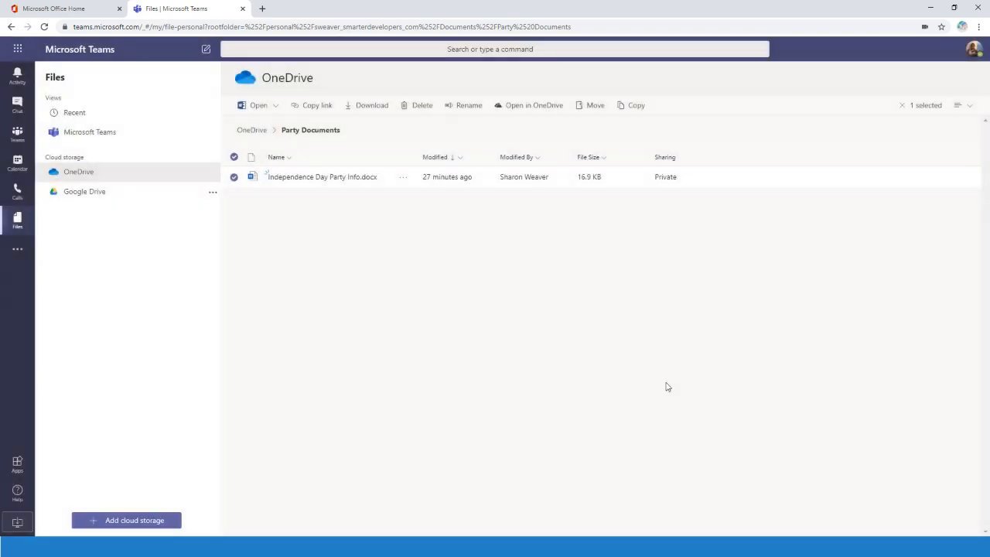
Step: Open the Party Documents folder in OneDrive, check the copy destinations for Independence Day Party Info.docx, and return to Teams
{"action": "left_click", "coordinate": [529, 108]}
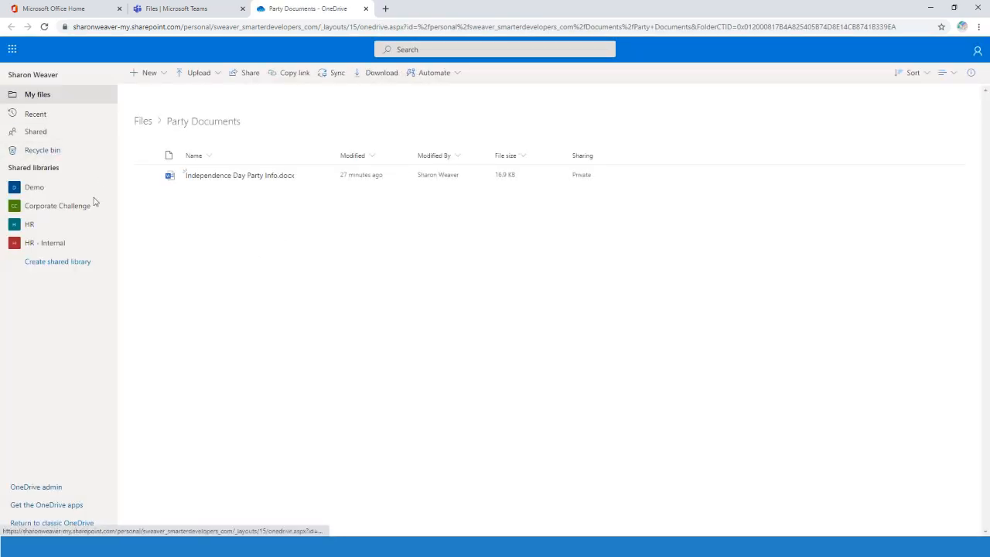
{"action": "left_click", "coordinate": [148, 176]}
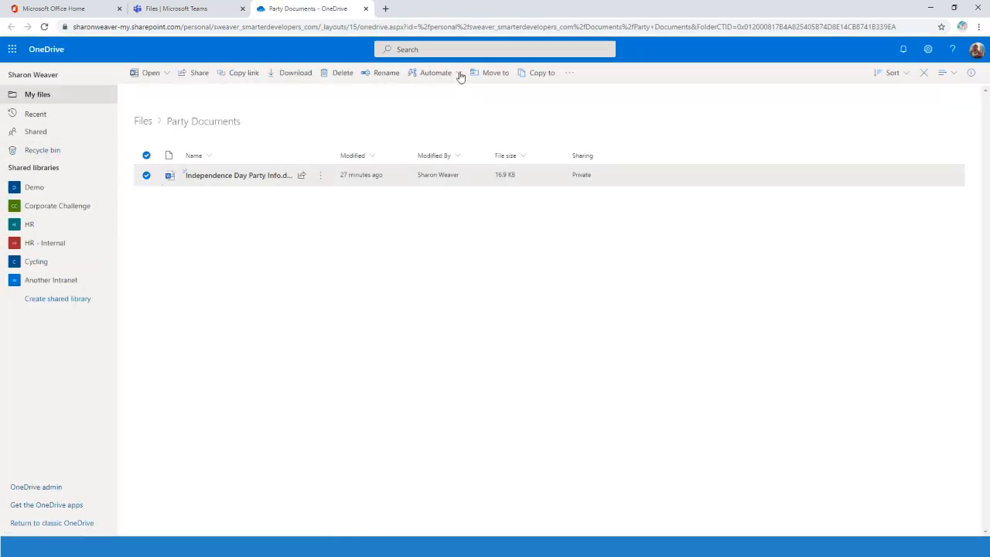
{"action": "left_click", "coordinate": [534, 72]}
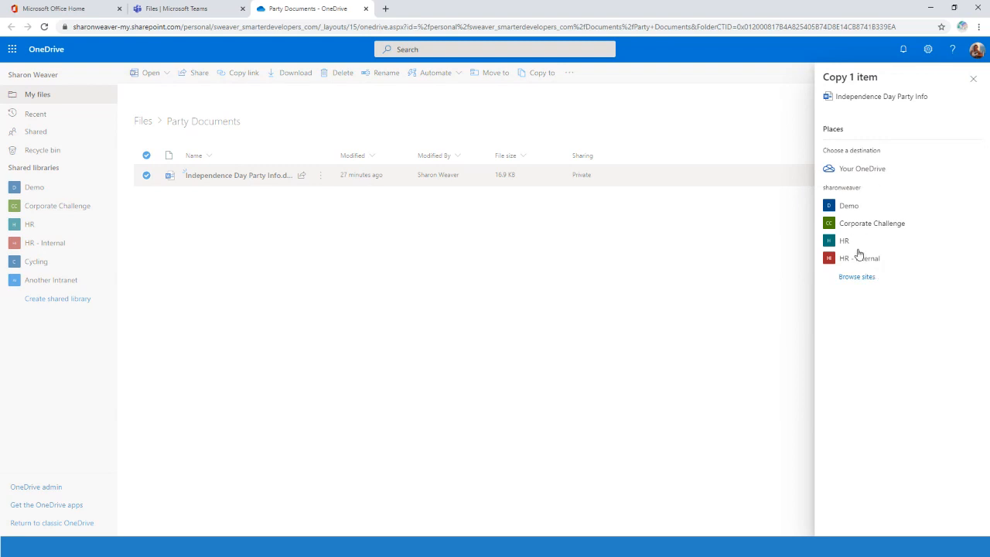
{"action": "left_click", "coordinate": [973, 78]}
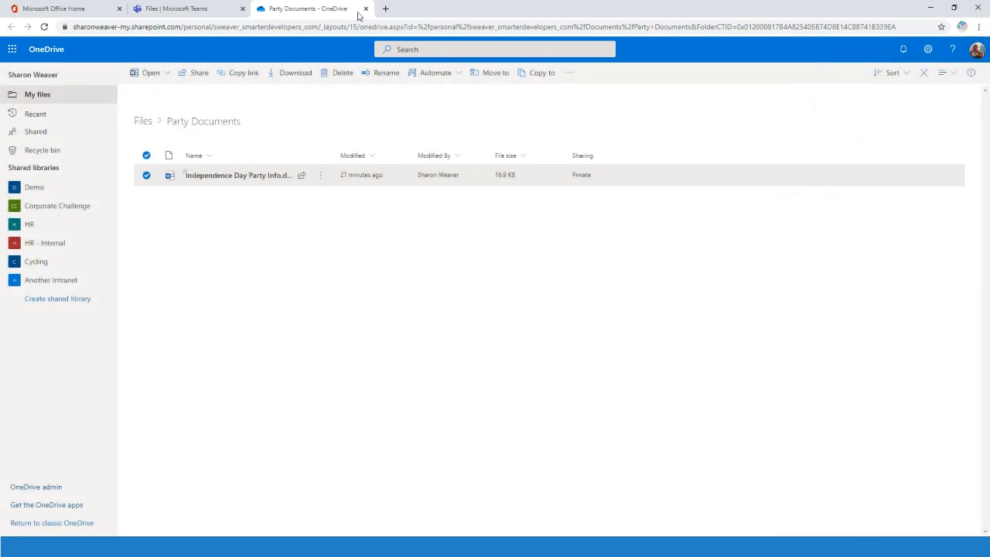
{"action": "left_click", "coordinate": [366, 9]}
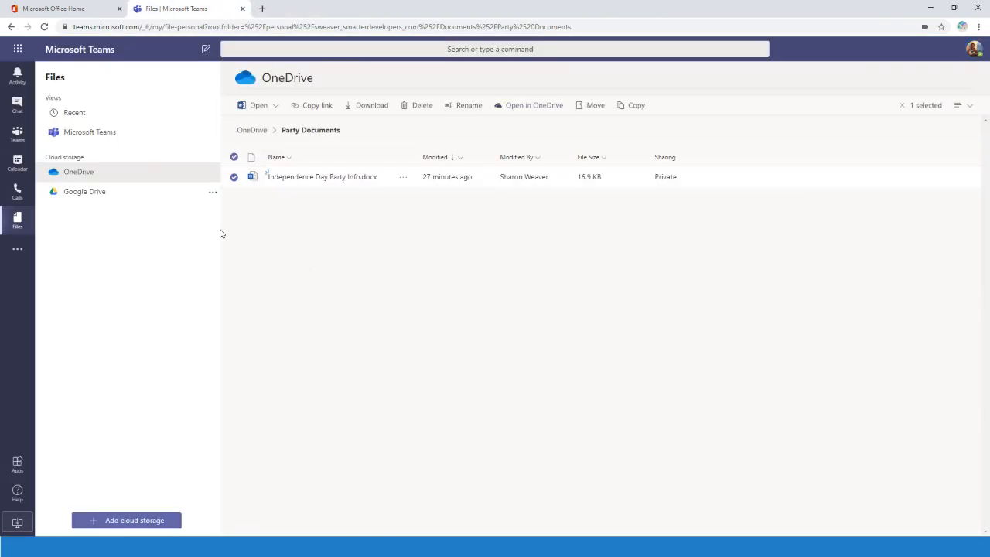
Step: Check the additional cloud storage providers and the Google Drive sign-in, and return to the OneDrive files in Teams
{"action": "left_click", "coordinate": [143, 524]}
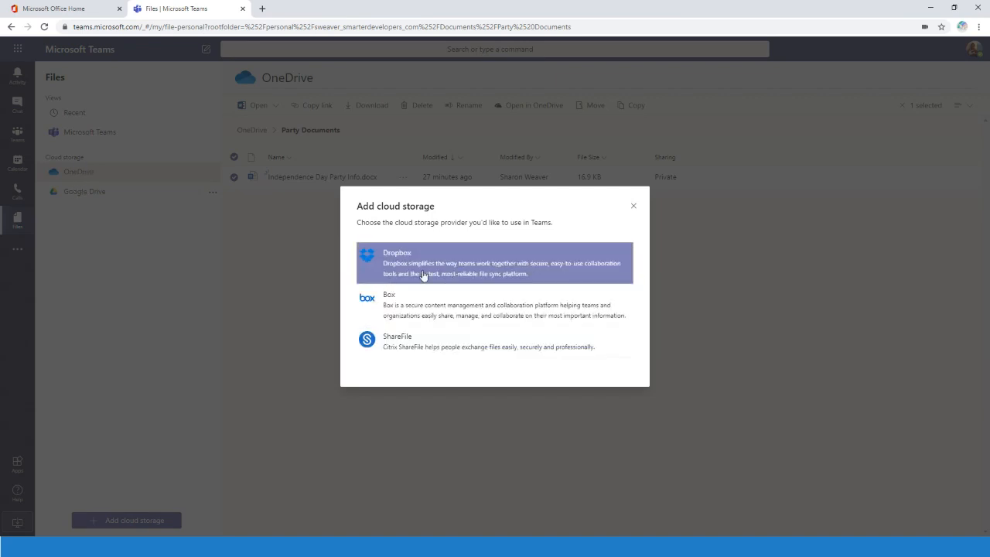
{"action": "left_click", "coordinate": [634, 206]}
{"action": "left_click", "coordinate": [122, 193]}
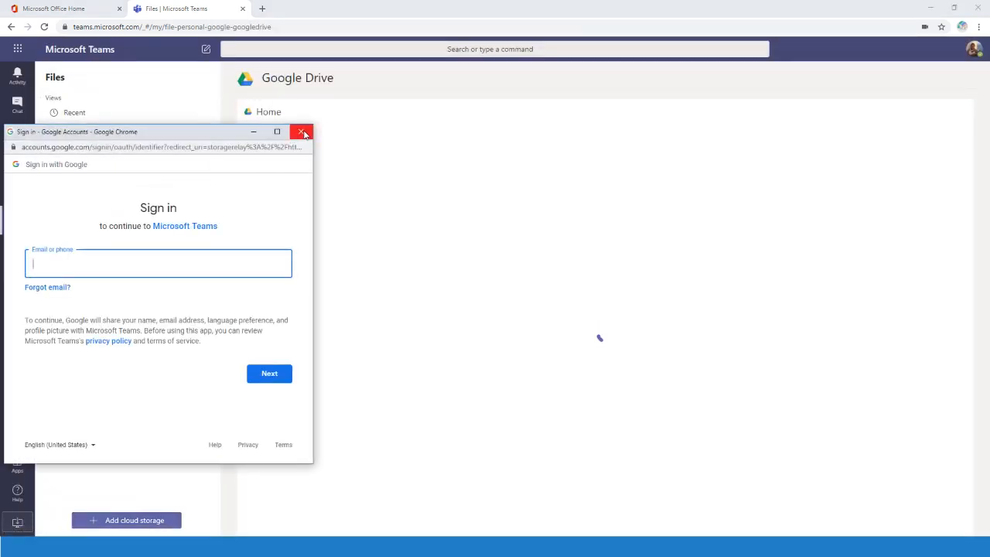
{"action": "left_click", "coordinate": [303, 133]}
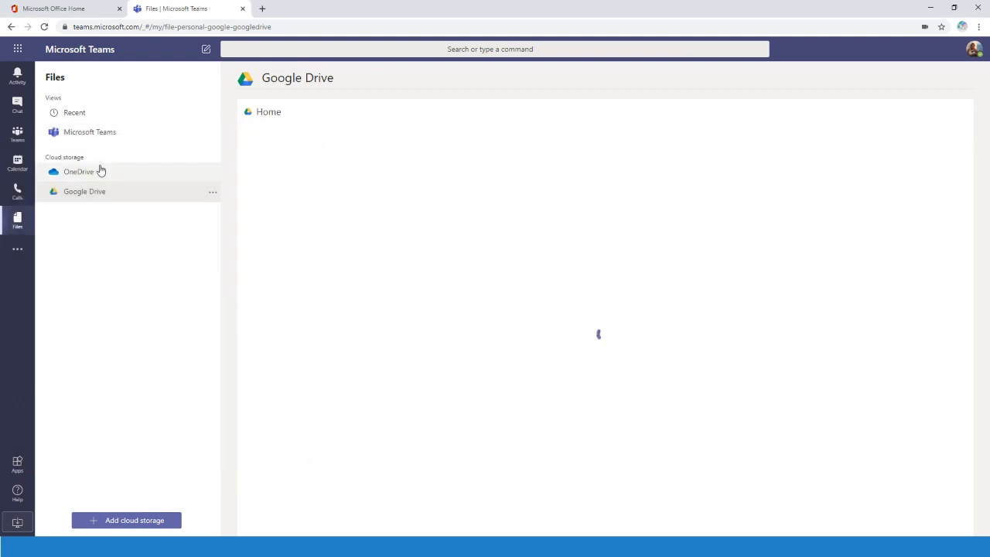
{"action": "left_click", "coordinate": [101, 170]}
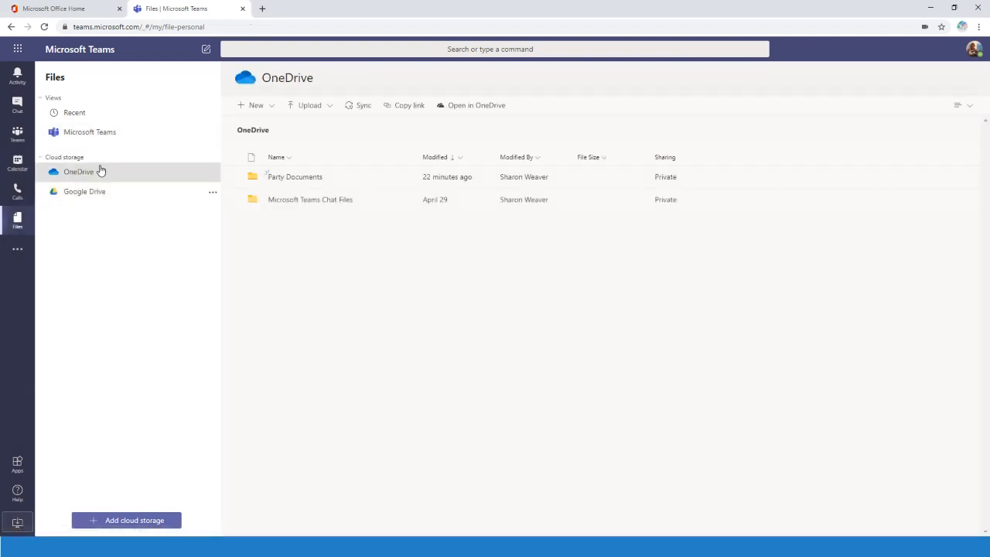
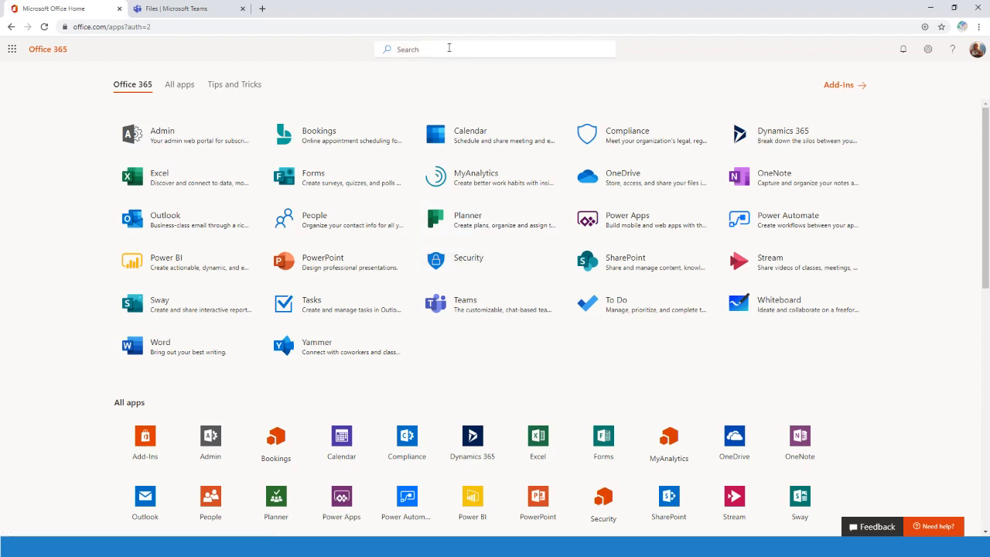
Step: Switch to Planner from the Office 365 apps page, dismiss the mobile app banner, and open the HR Plan
{"action": "left_click", "coordinate": [489, 216]}
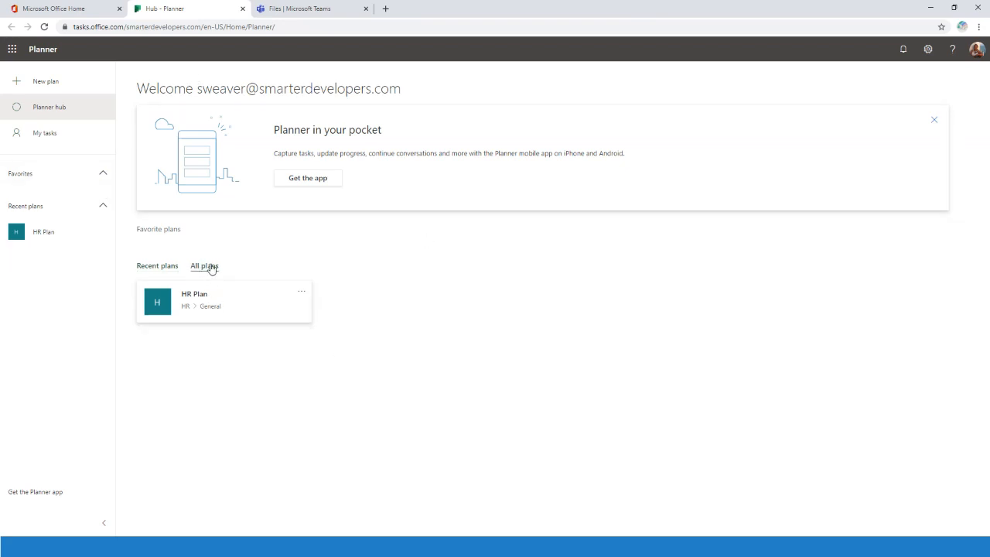
{"action": "left_click", "coordinate": [44, 27]}
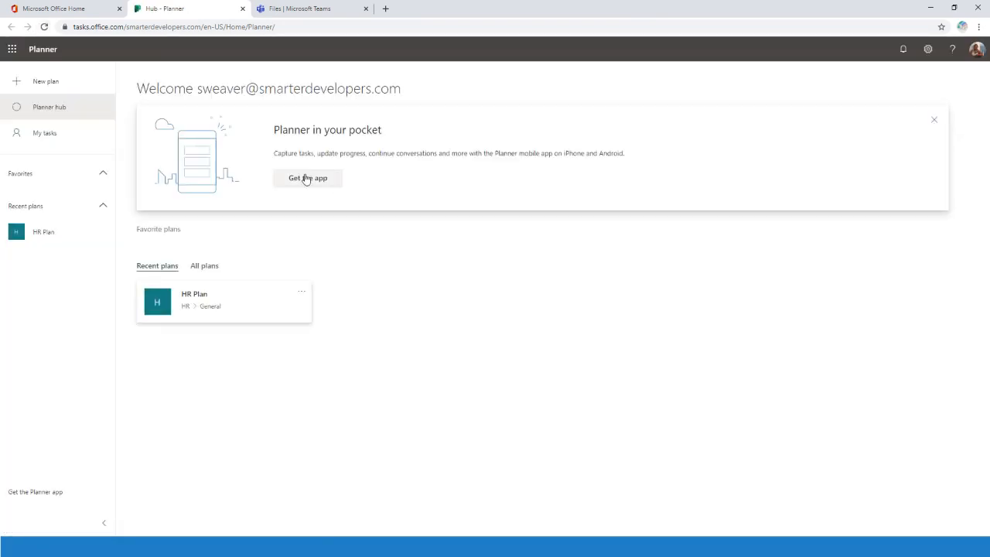
{"action": "left_click", "coordinate": [933, 120]}
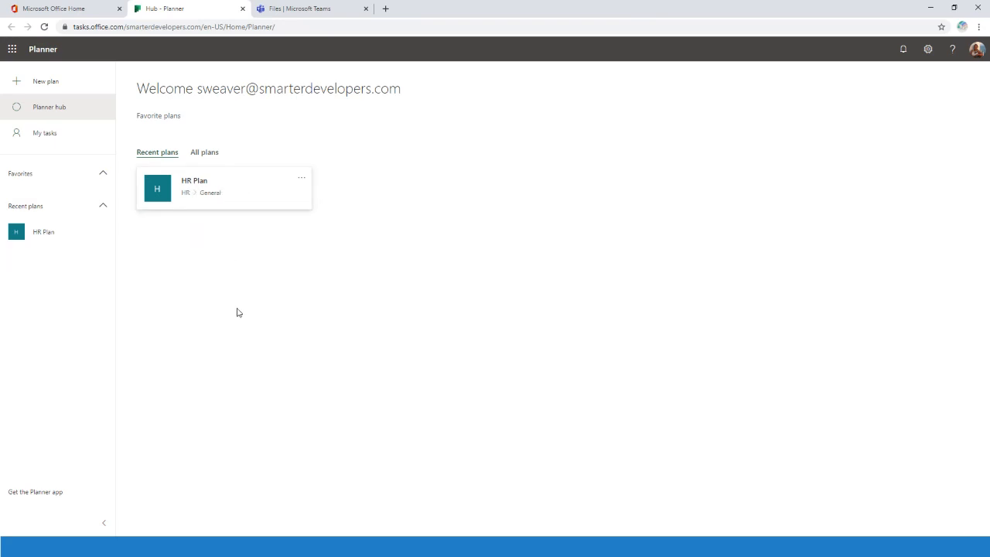
{"action": "left_click", "coordinate": [214, 191]}
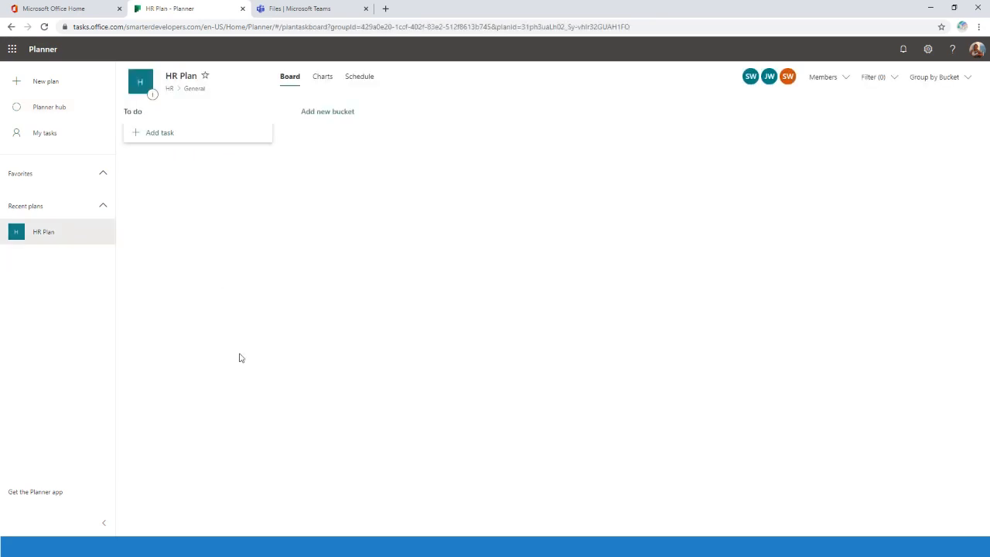
Step: Add two new buckets named In Progress and Done to the HR Plan board
{"action": "left_click", "coordinate": [460, 130]}
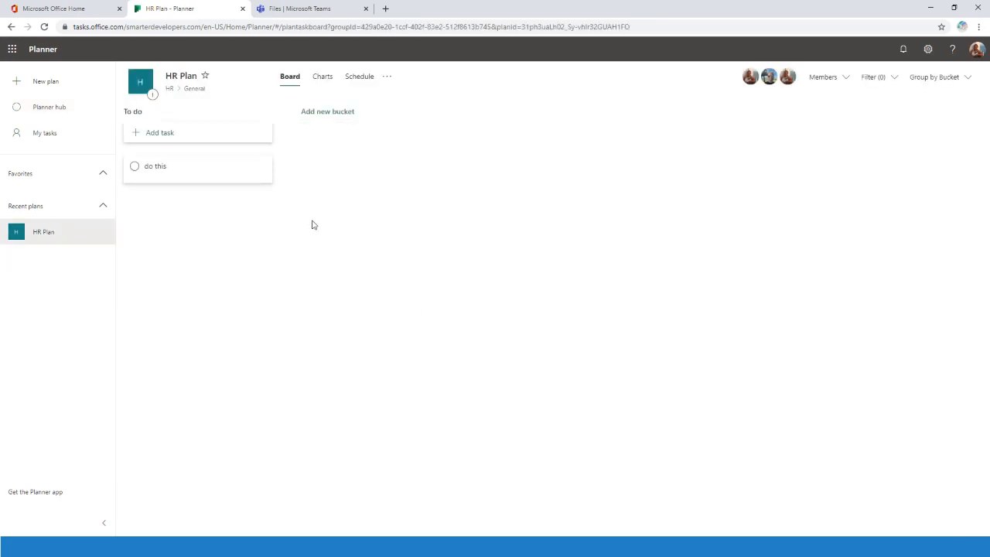
{"action": "left_click", "coordinate": [336, 112]}
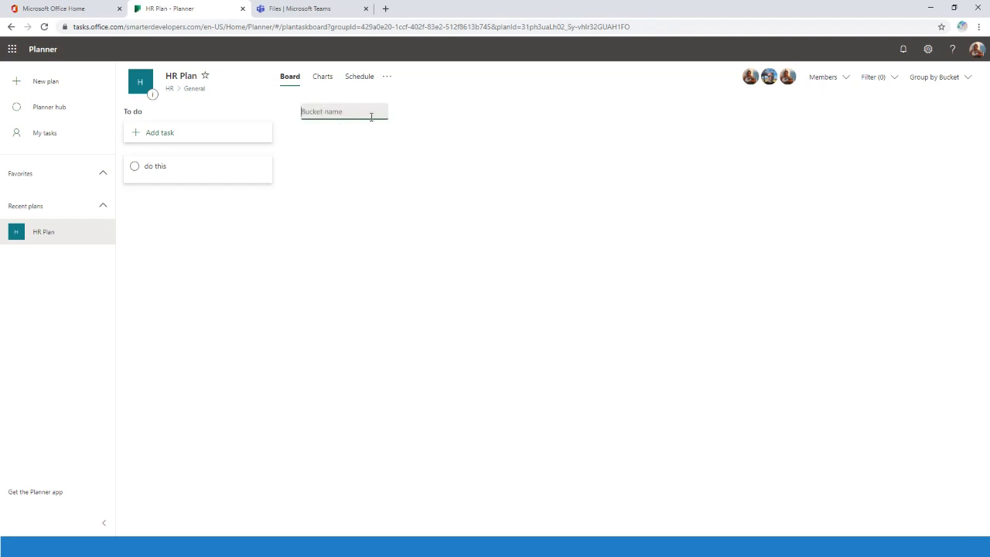
{"action": "type", "text": "In Progress"}
{"action": "key", "text": "Return"}
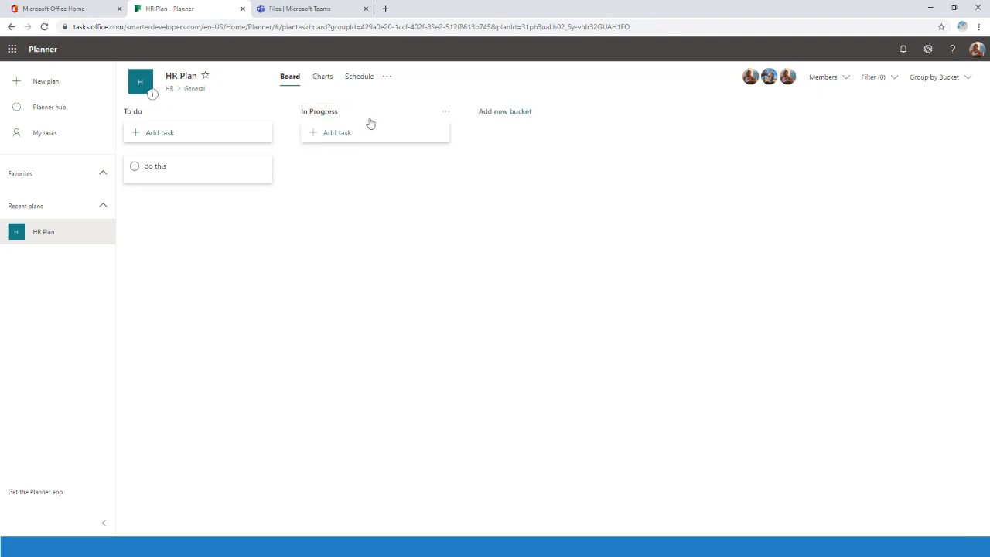
{"action": "left_click", "coordinate": [499, 110]}
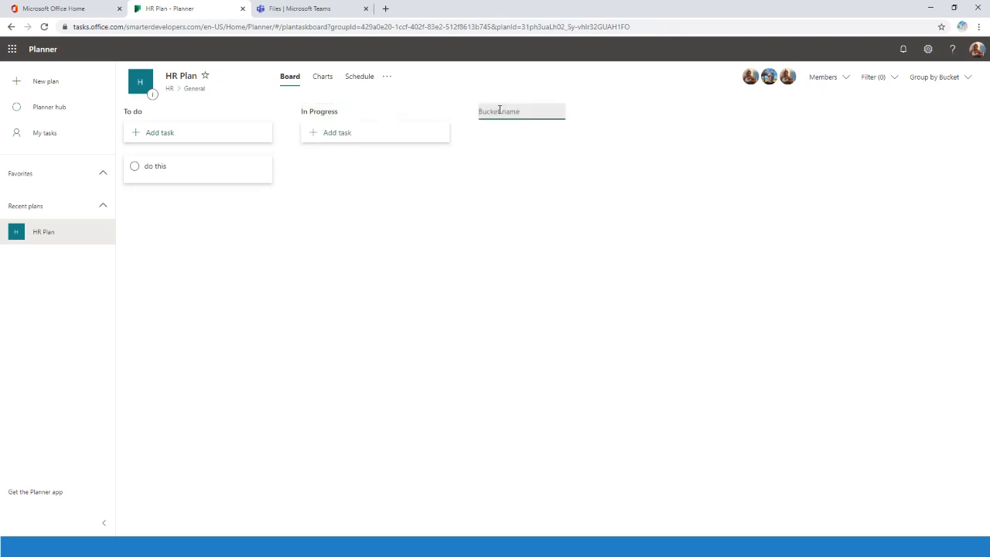
{"action": "type", "text": "Done"}
{"action": "key", "text": "Return"}
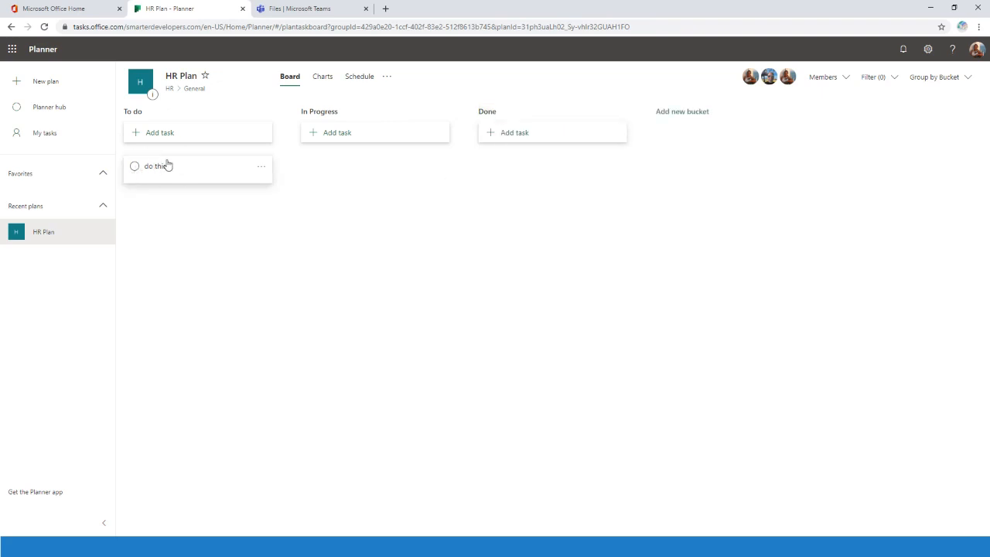
Step: Add a task named Task 1 to the To do bucket
{"action": "left_click", "coordinate": [165, 136]}
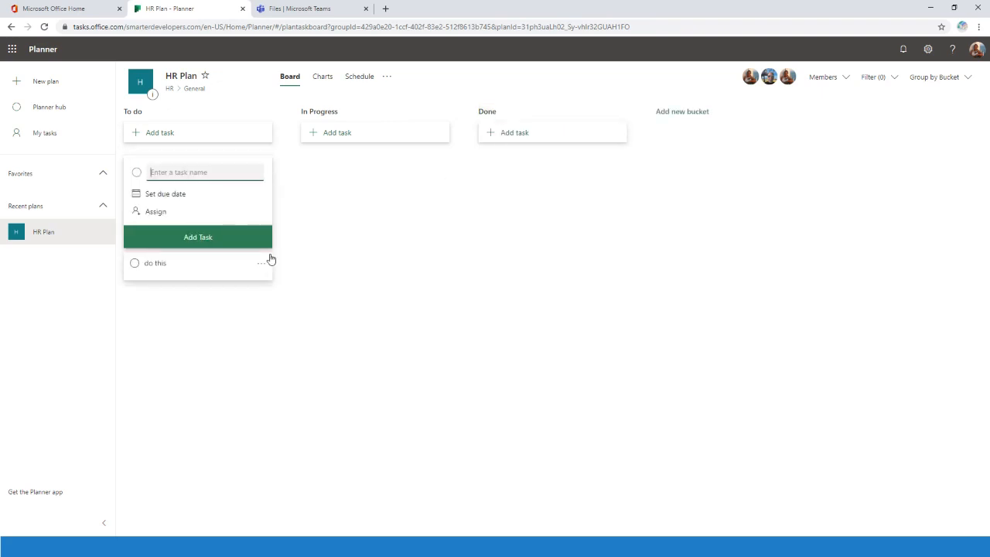
{"action": "type", "text": "Task 1"}
{"action": "key", "text": "Return"}
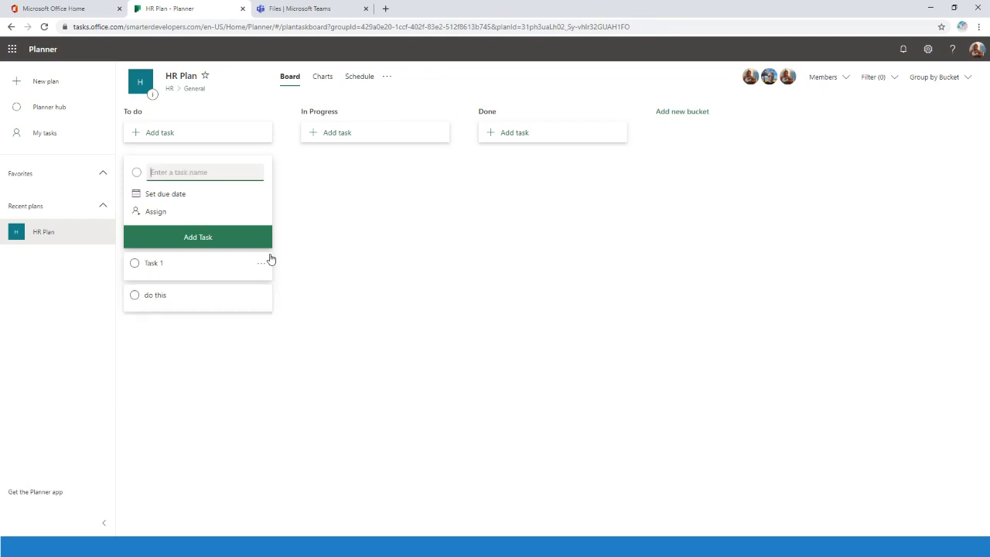
{"action": "left_click", "coordinate": [267, 396]}
Step: Open the details of Task 1 and assign the task to the non-admin account of the plan owner
{"action": "left_click", "coordinate": [171, 172]}
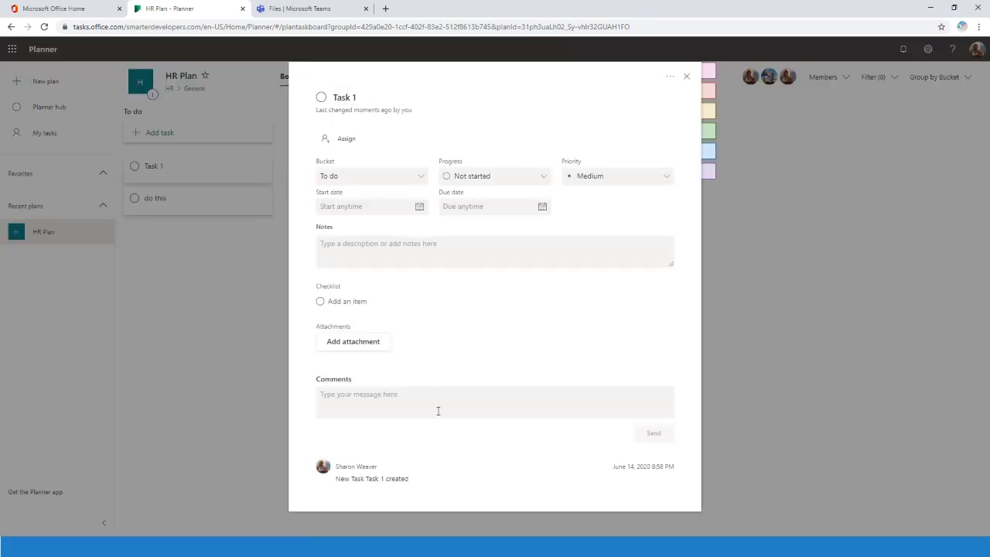
{"action": "left_click", "coordinate": [345, 141]}
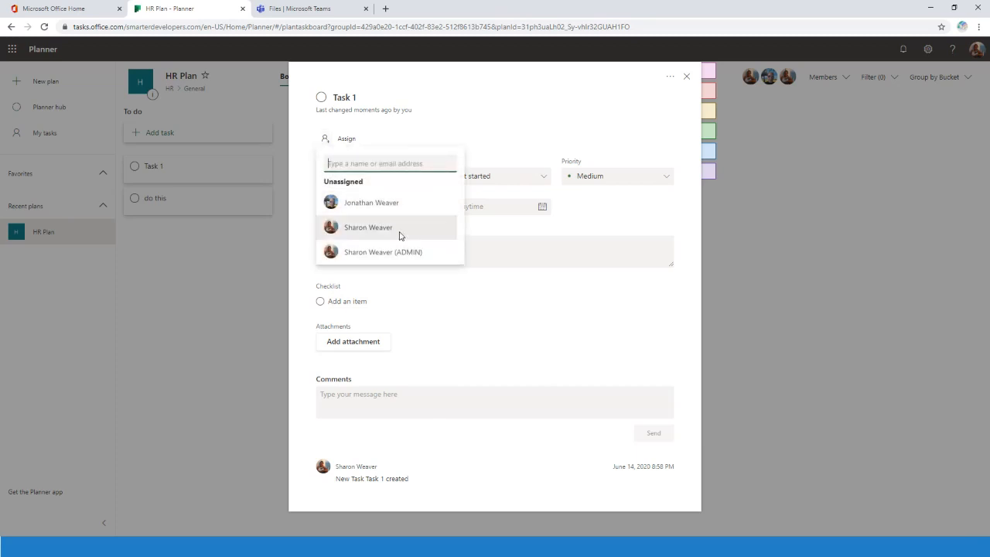
{"action": "left_click", "coordinate": [370, 227]}
{"action": "left_click", "coordinate": [528, 110]}
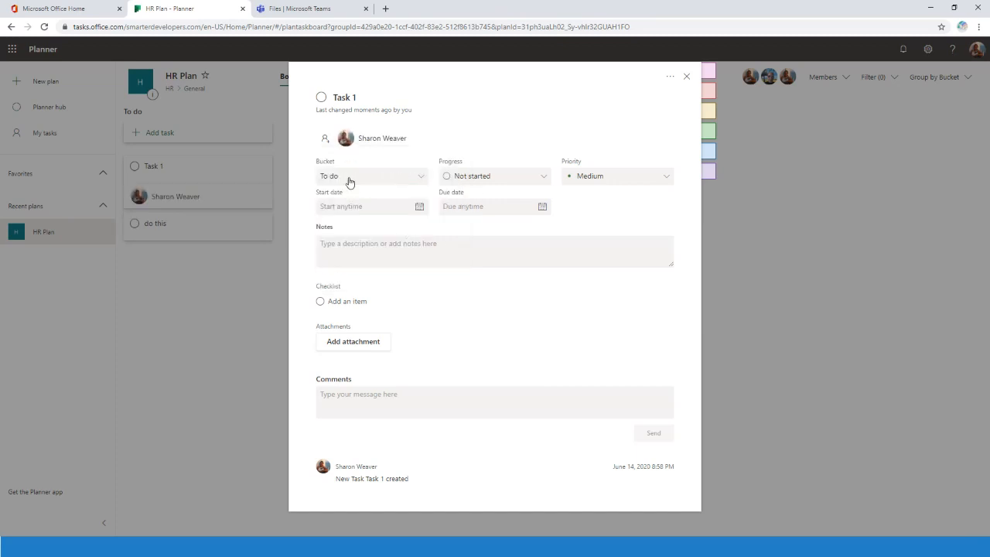
Step: Check the bucket, progress and priority choices and the comment field of Task 1, and close its details
{"action": "left_click", "coordinate": [417, 177]}
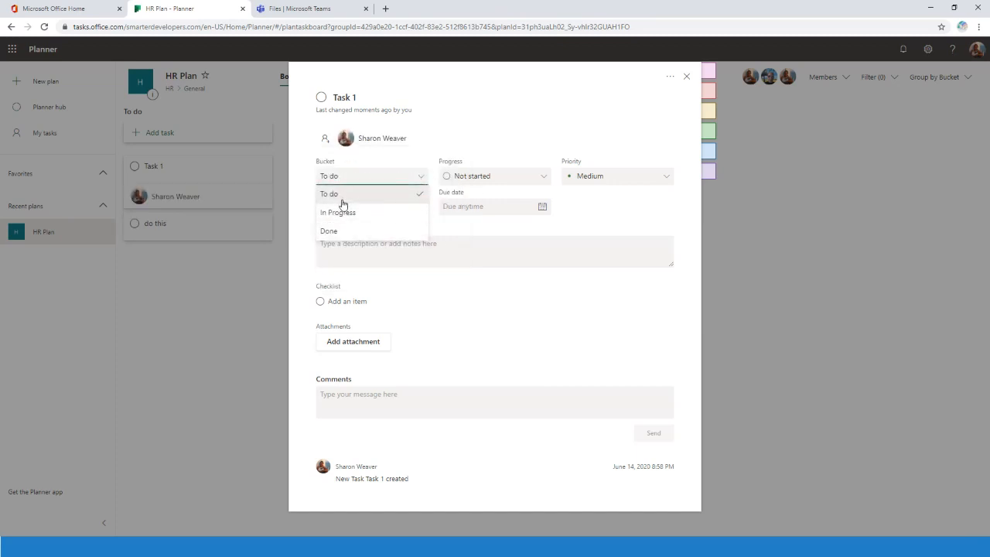
{"action": "left_click", "coordinate": [533, 177]}
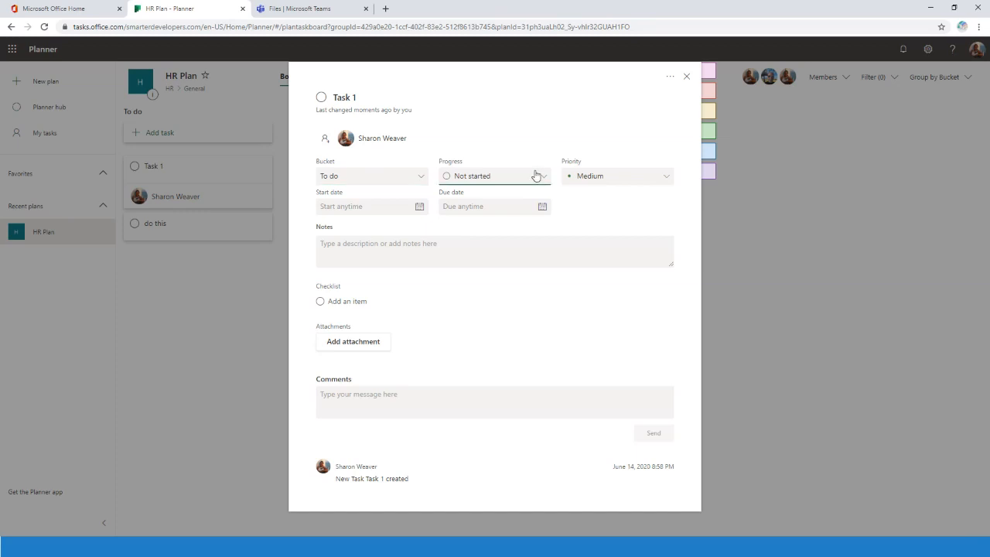
{"action": "left_click", "coordinate": [537, 175]}
{"action": "left_click", "coordinate": [569, 372]}
{"action": "left_click", "coordinate": [661, 178]}
{"action": "left_click", "coordinate": [655, 136]}
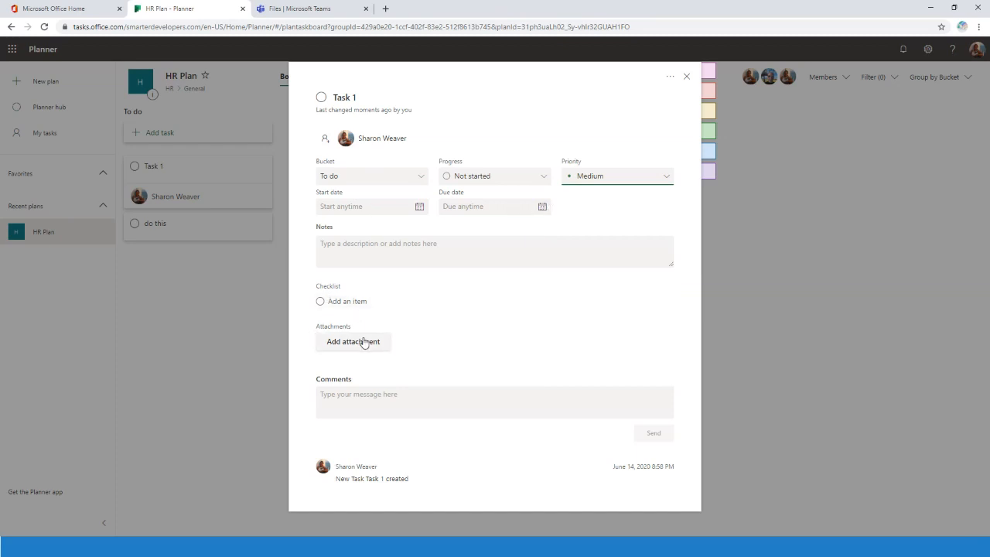
{"action": "left_click", "coordinate": [381, 412]}
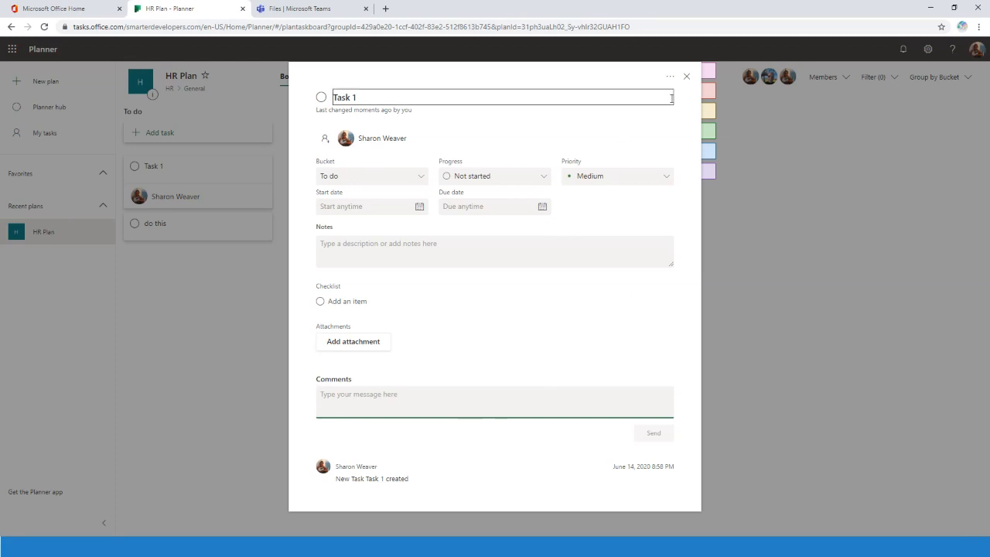
{"action": "left_click", "coordinate": [686, 76]}
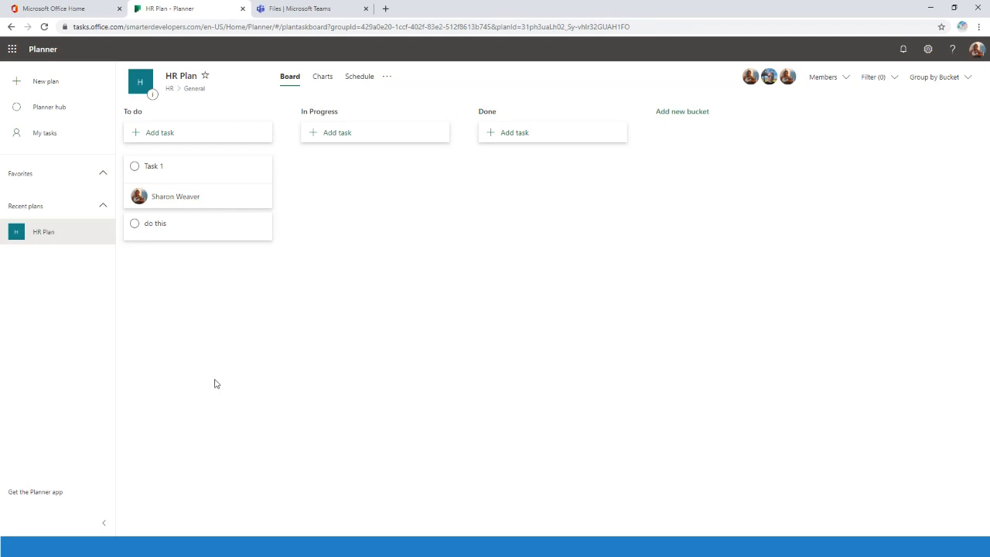
Step: Move Task 1 to the Done bucket and do this to In Progress, and check the bucket in Task 1's details
{"action": "left_click_drag", "start_coordinate": [193, 194], "coordinate": [368, 176]}
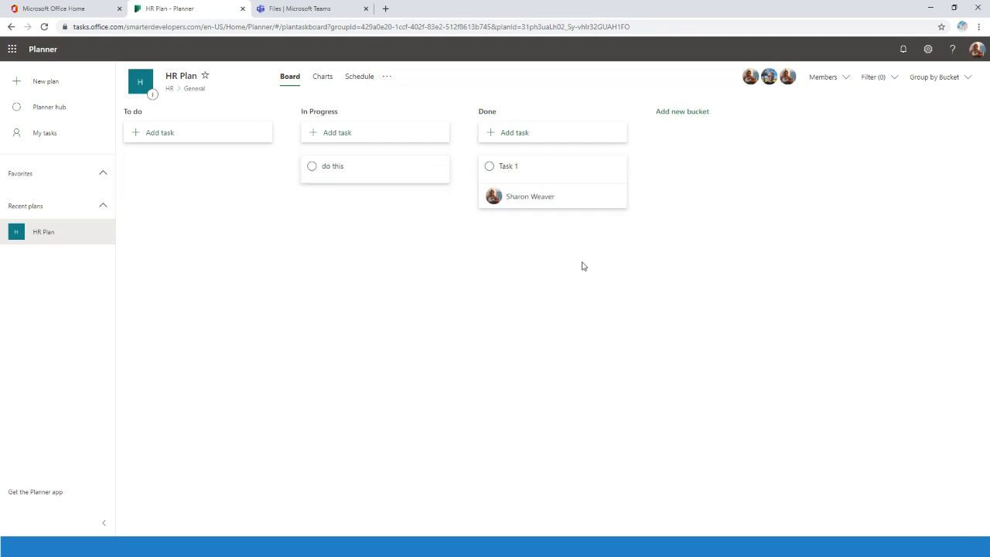
{"action": "left_click", "coordinate": [536, 171]}
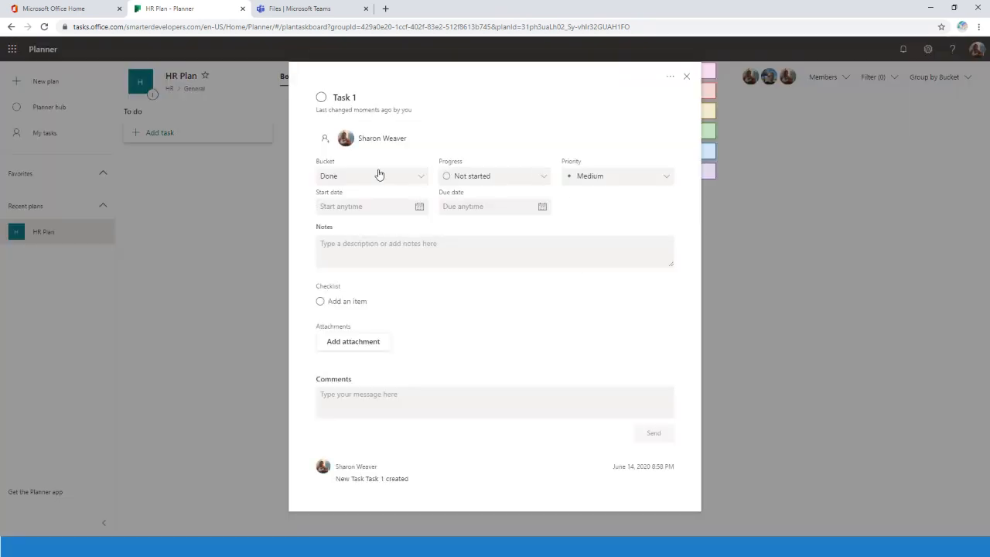
{"action": "left_click", "coordinate": [323, 184]}
{"action": "left_click", "coordinate": [686, 76]}
{"action": "left_click", "coordinate": [686, 76]}
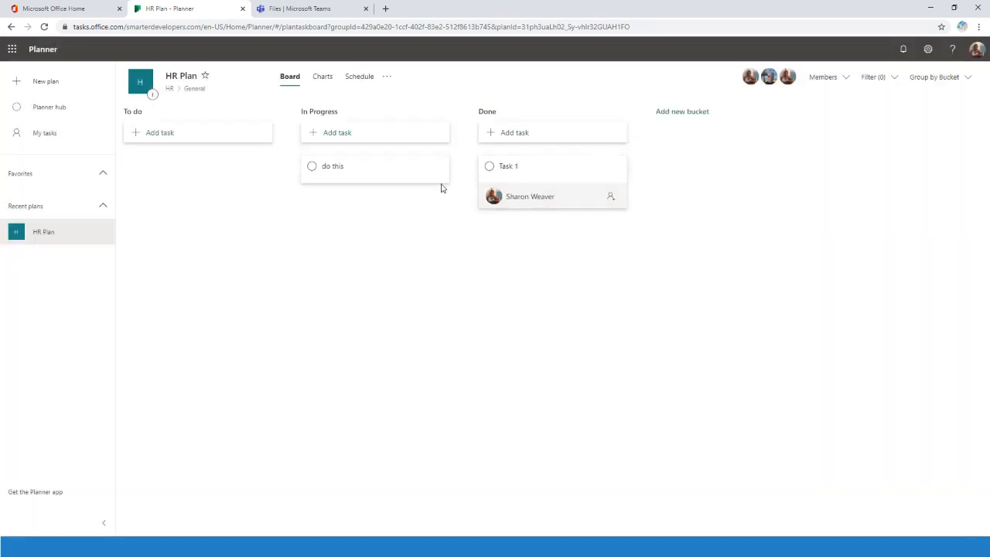
Step: Schedule Task 1 on June 15 and do this on June 19, 2020 in the plan's calendar
{"action": "left_click", "coordinate": [361, 79]}
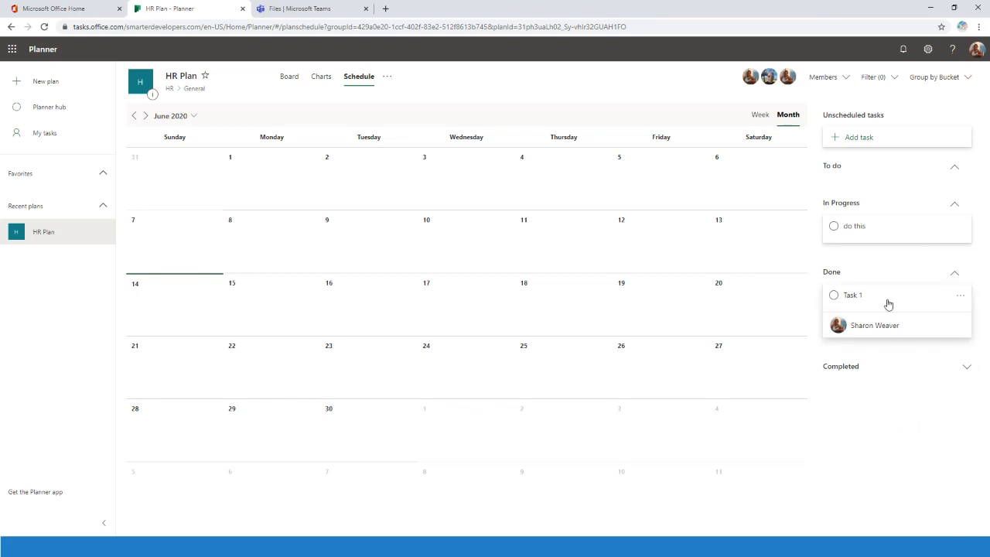
{"action": "left_click_drag", "start_coordinate": [893, 304], "coordinate": [282, 303]}
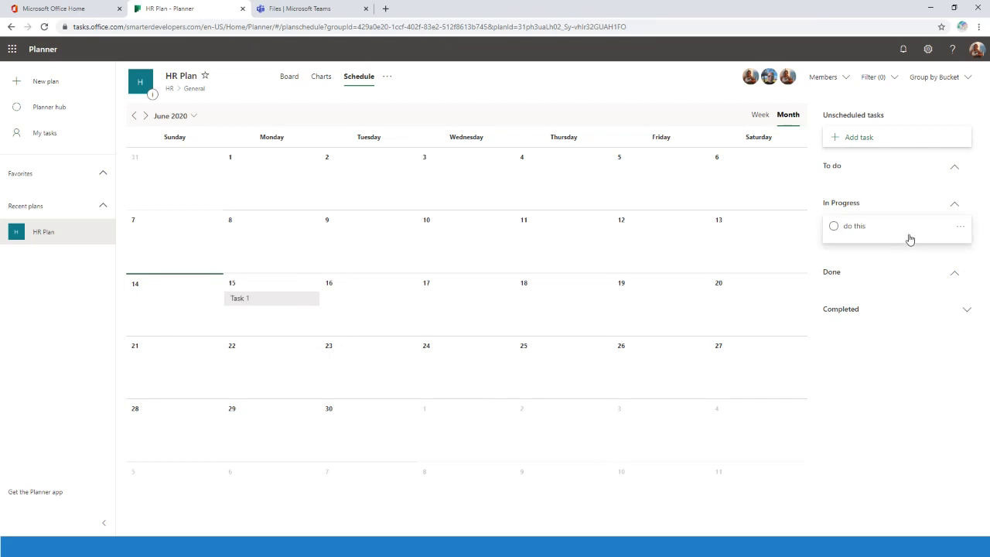
{"action": "left_click_drag", "start_coordinate": [846, 235], "coordinate": [663, 308]}
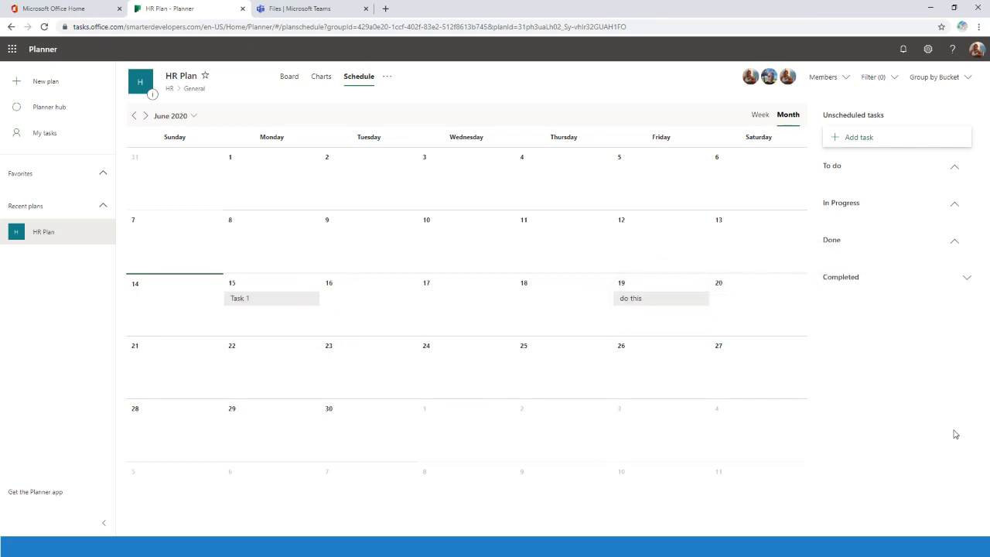
Step: Return to the board, check the due date in Task 1's details, and close them
{"action": "left_click", "coordinate": [290, 77]}
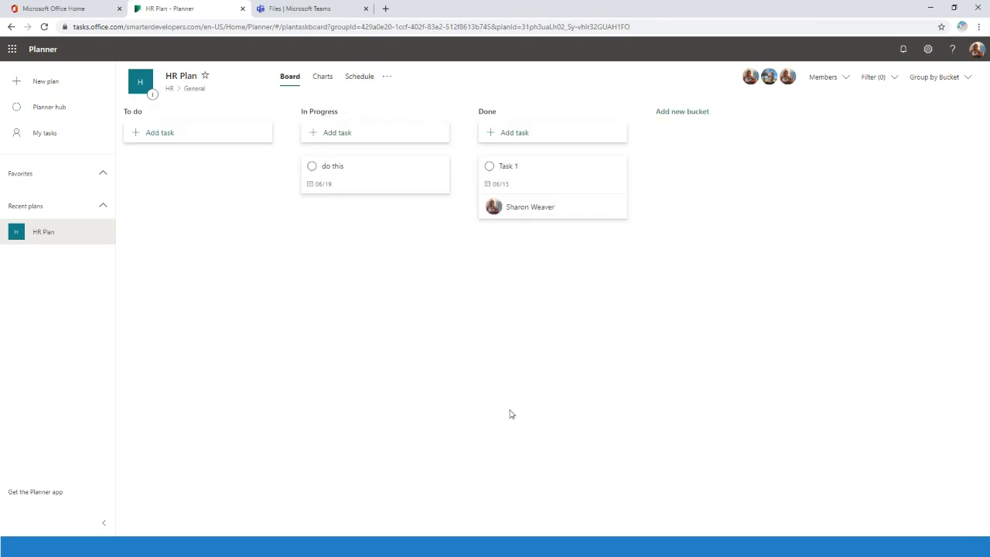
{"action": "left_click", "coordinate": [550, 175]}
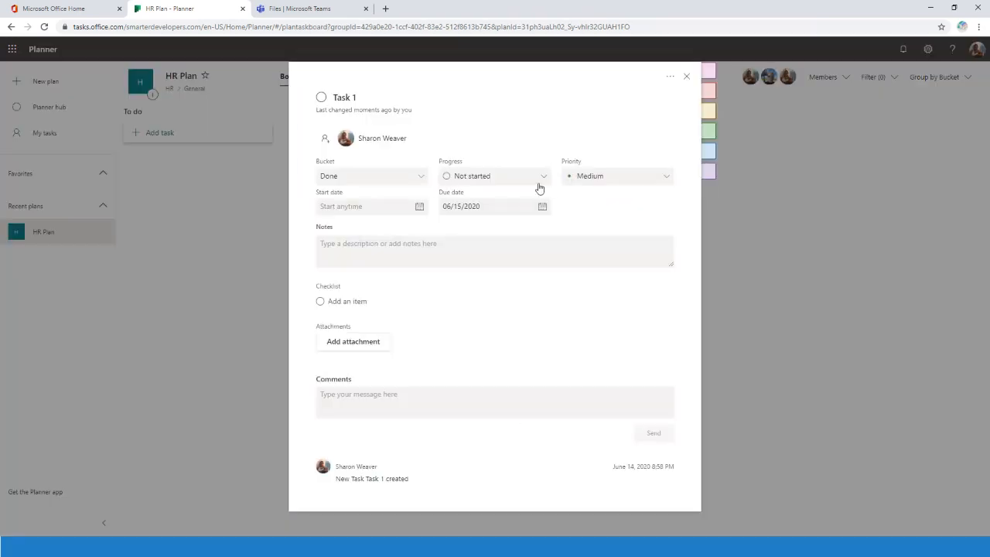
{"action": "left_click", "coordinate": [686, 77]}
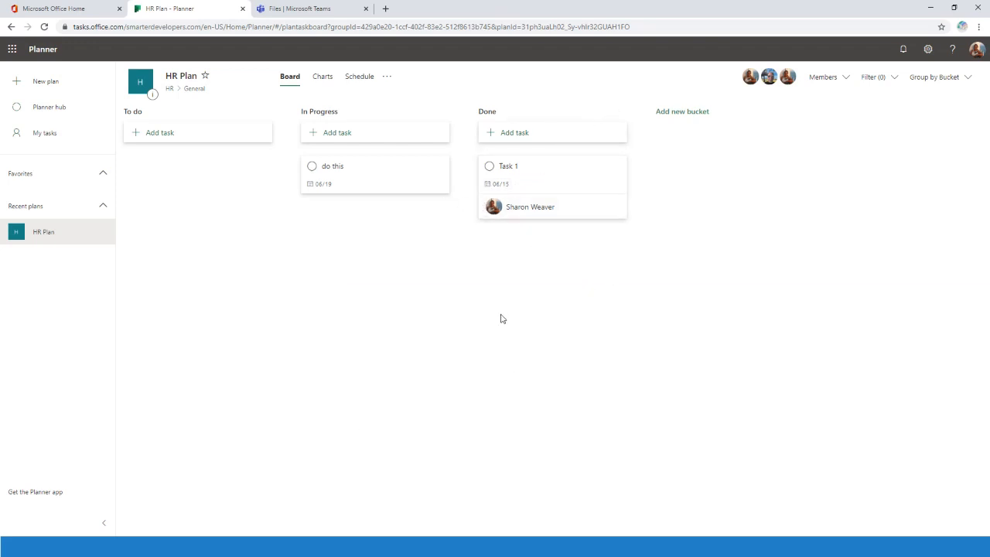
Step: Review the plan's calendar schedule and the additional plan options such as Files, Notebook and Export plan to Excel
{"action": "left_click", "coordinate": [356, 79]}
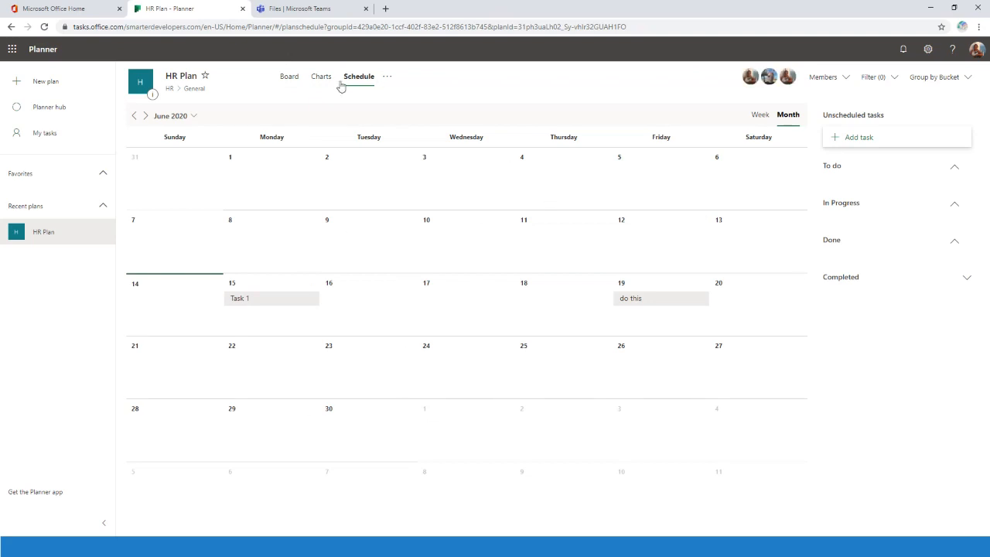
{"action": "left_click", "coordinate": [390, 79]}
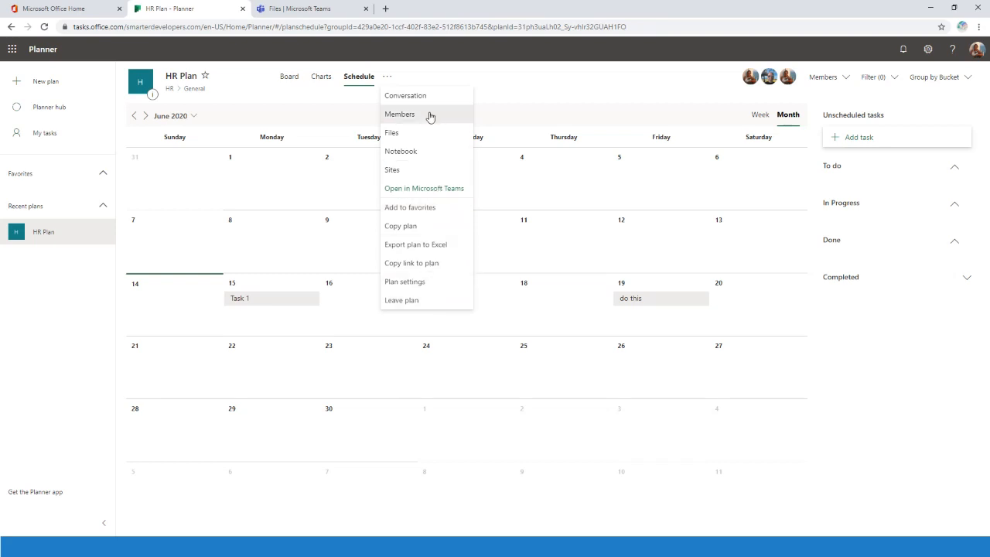
{"action": "left_click", "coordinate": [494, 92]}
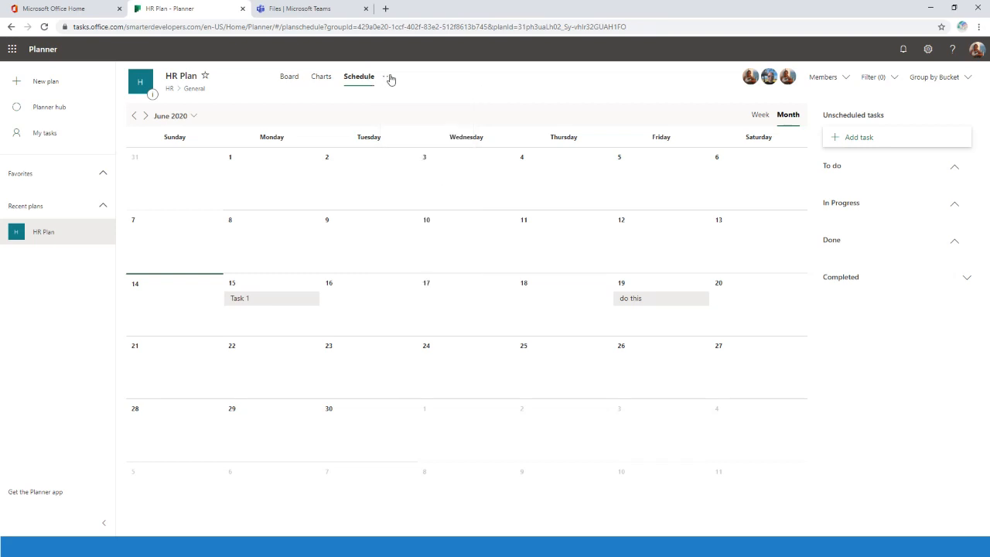
{"action": "left_click", "coordinate": [388, 78]}
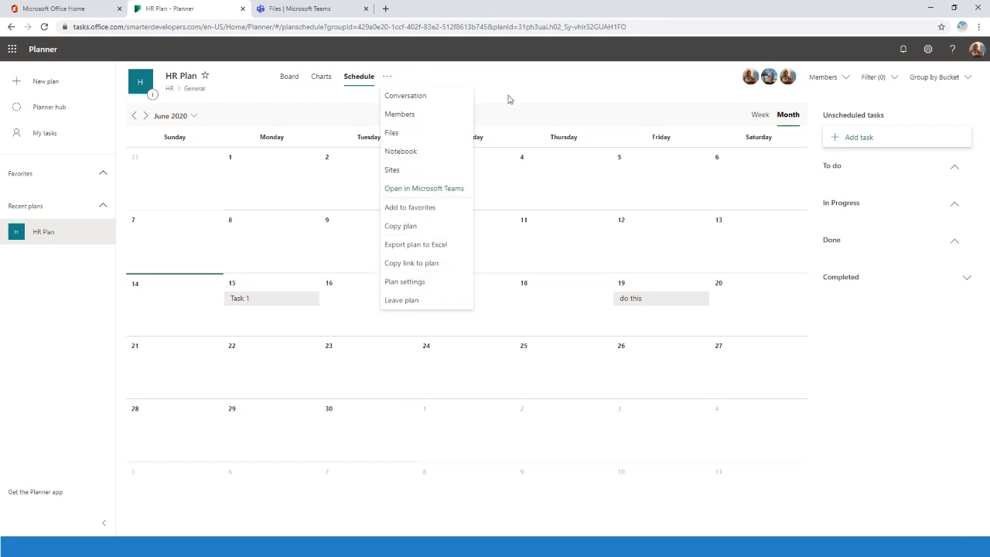
{"action": "left_click", "coordinate": [562, 88]}
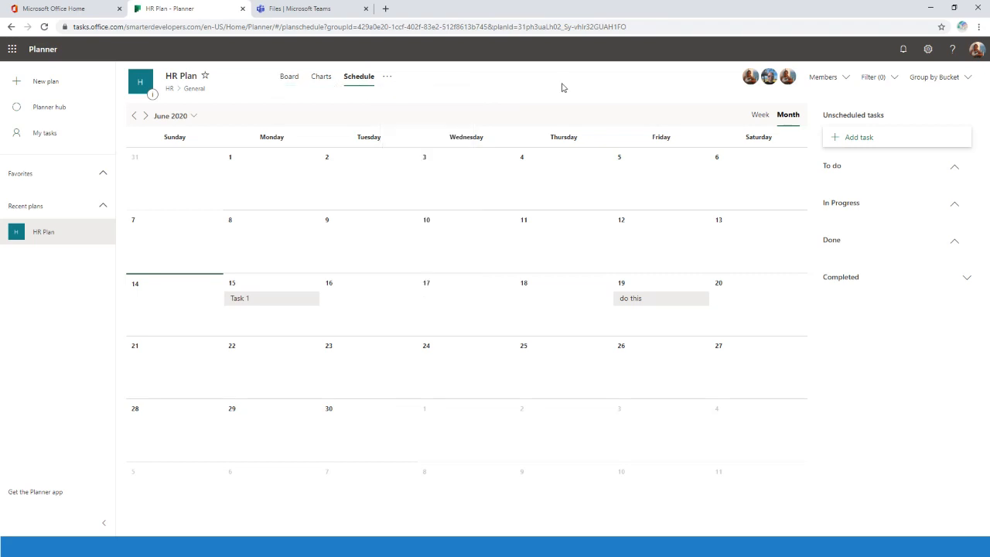
Step: Return to the board and move the do this task back to the To do bucket
{"action": "left_click", "coordinate": [288, 76]}
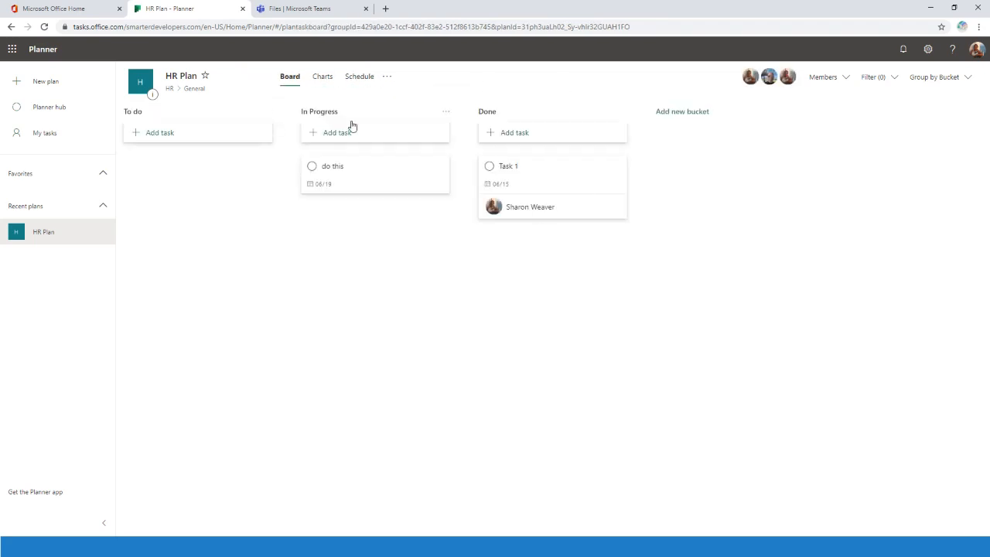
{"action": "left_click_drag", "start_coordinate": [378, 168], "coordinate": [203, 173]}
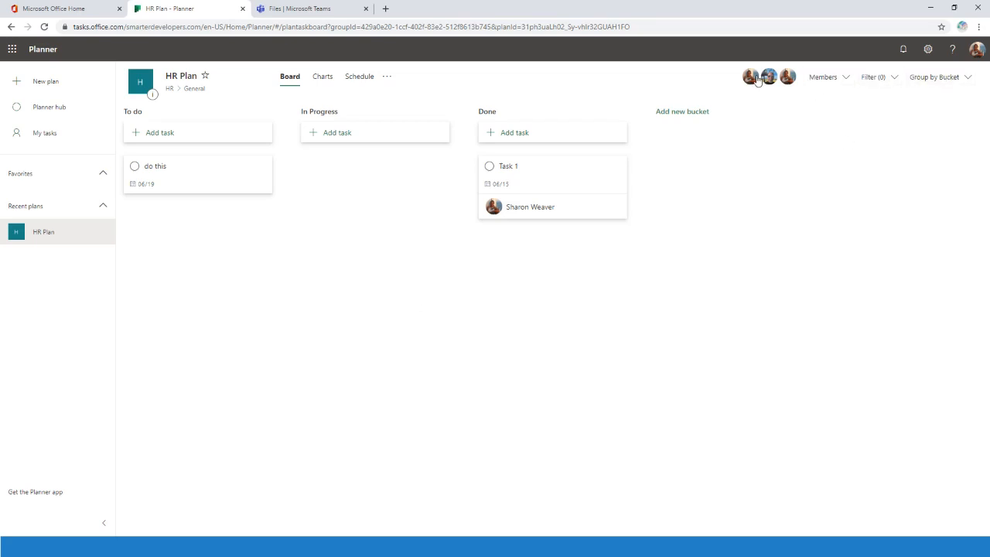
Step: Review the plan's member list and the available task filters such as due date, priority, label, bucket and assignment
{"action": "left_click", "coordinate": [850, 78]}
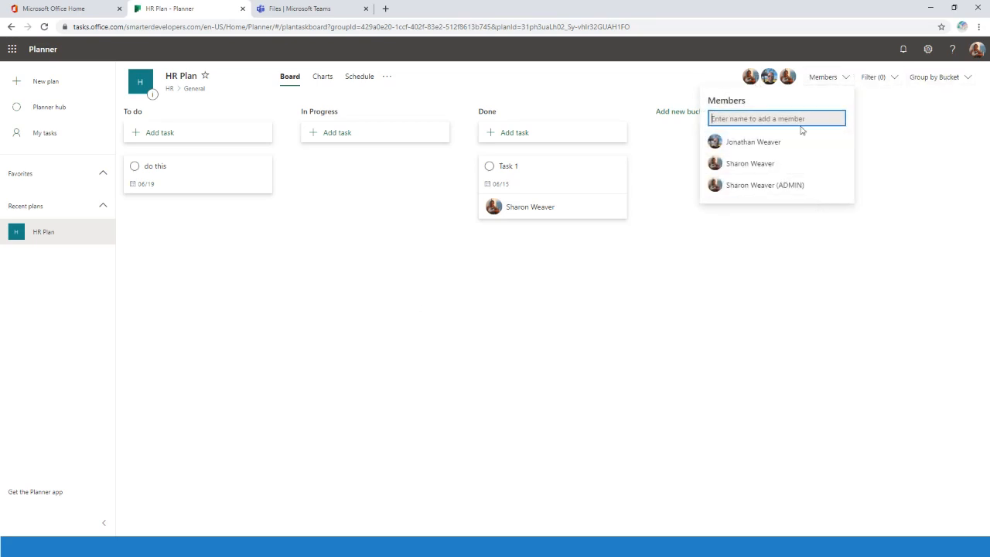
{"action": "left_click", "coordinate": [822, 260]}
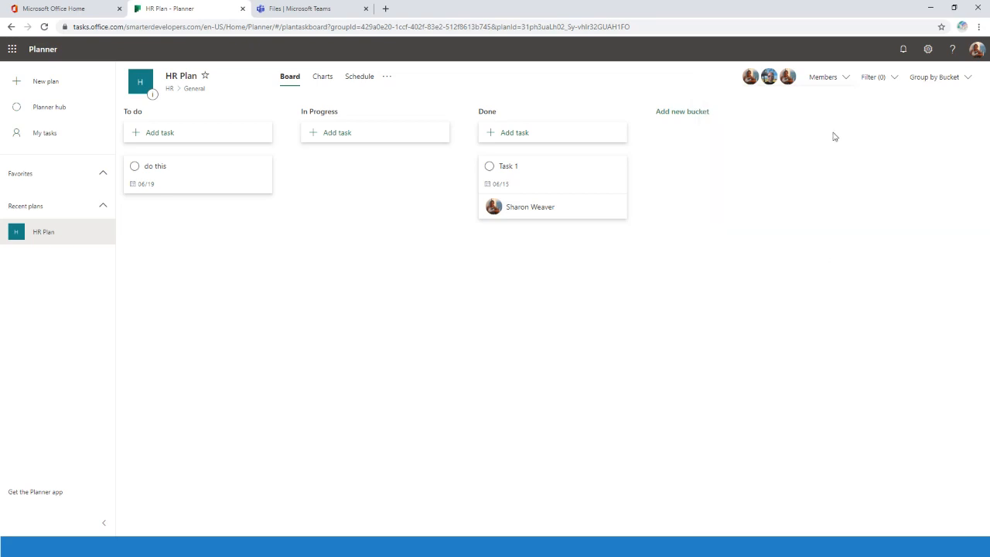
{"action": "left_click", "coordinate": [895, 77]}
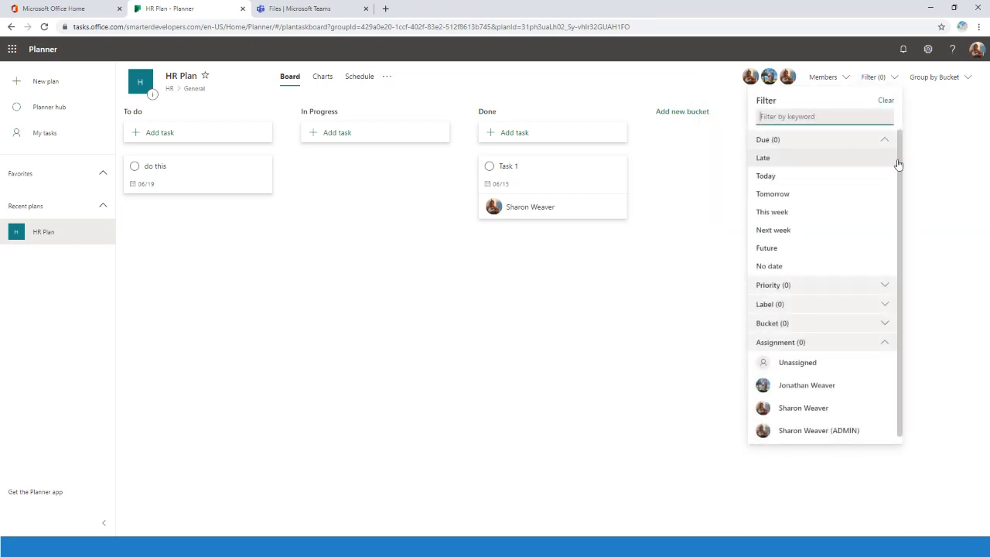
{"action": "scroll", "coordinate": [900, 232], "scroll_direction": "down", "scroll_amount": 1}
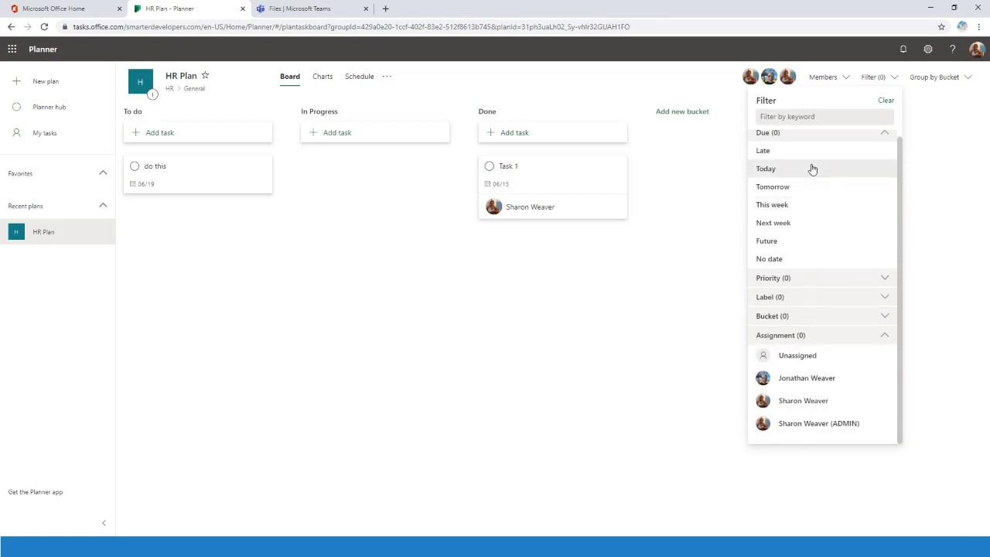
{"action": "left_click", "coordinate": [922, 203]}
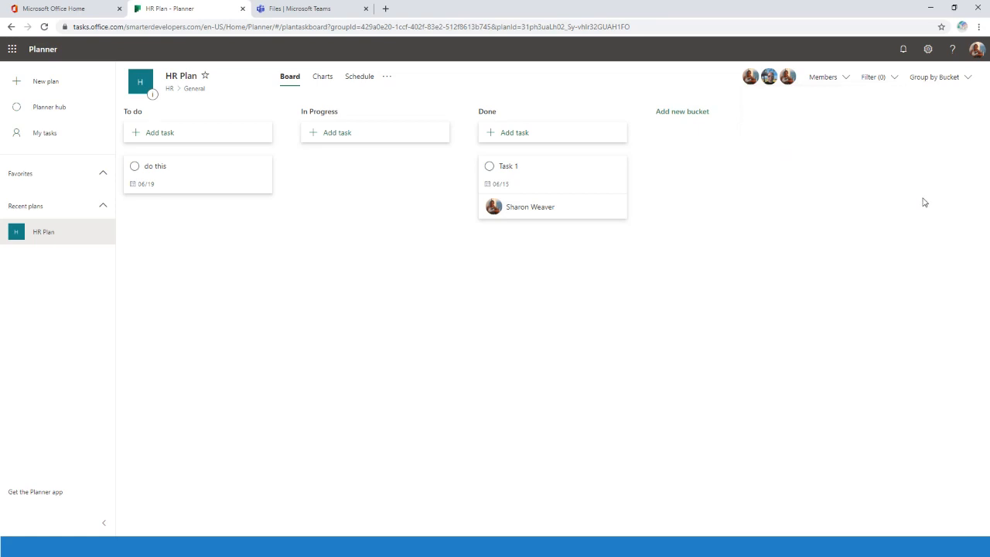
Step: View the board grouped by Due date, Progress and Assigned to, and return the grouping to Bucket
{"action": "left_click", "coordinate": [952, 77]}
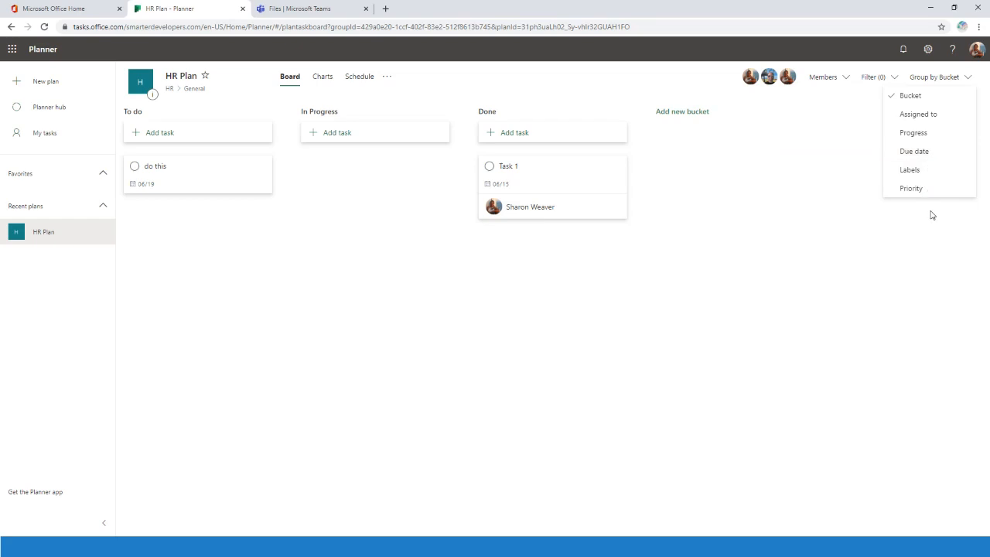
{"action": "left_click", "coordinate": [914, 151]}
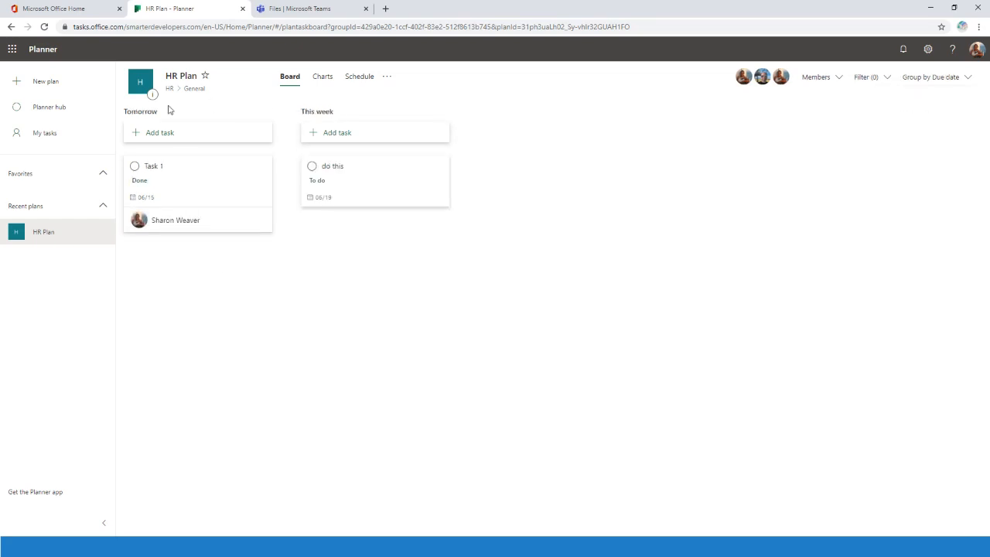
{"action": "left_click", "coordinate": [954, 78]}
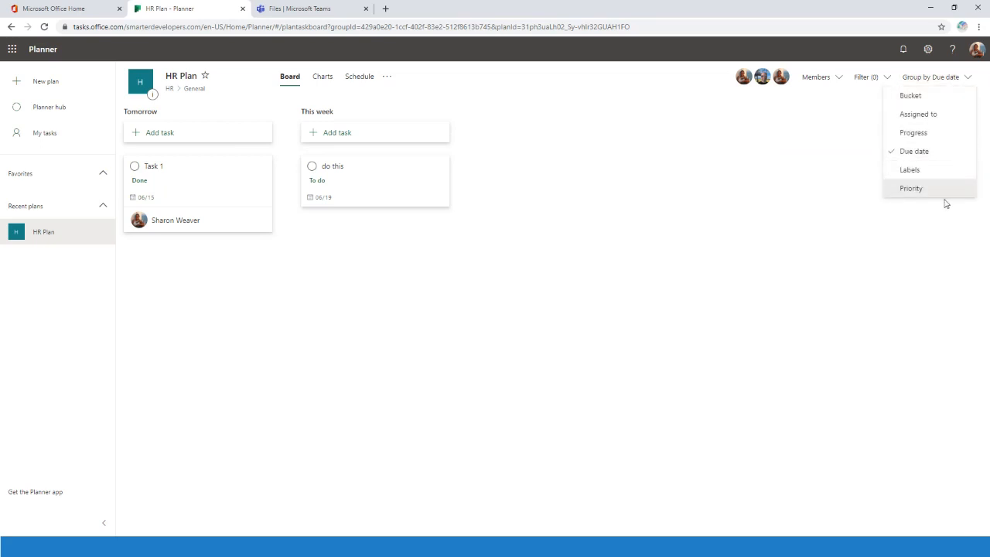
{"action": "left_click", "coordinate": [946, 132]}
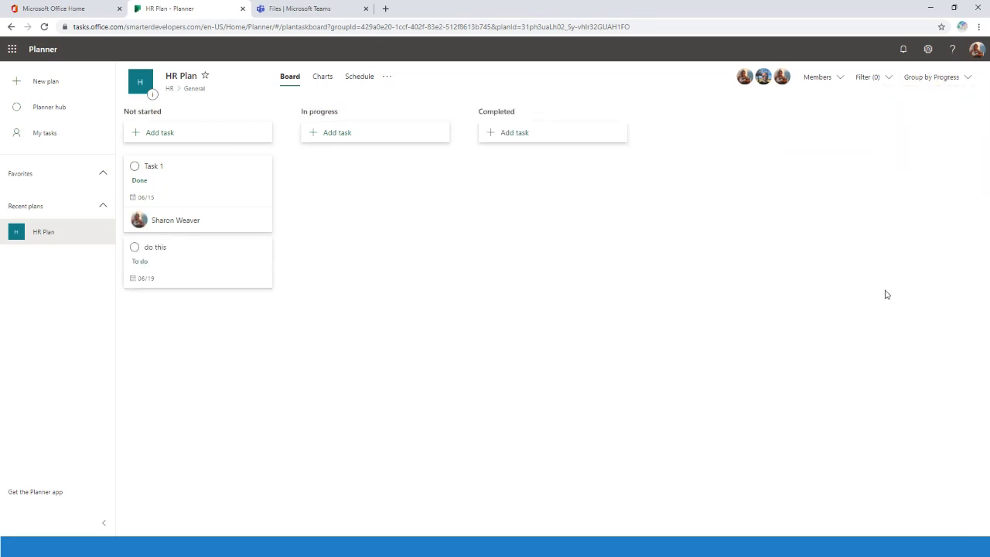
{"action": "left_click", "coordinate": [960, 83]}
{"action": "left_click", "coordinate": [957, 113]}
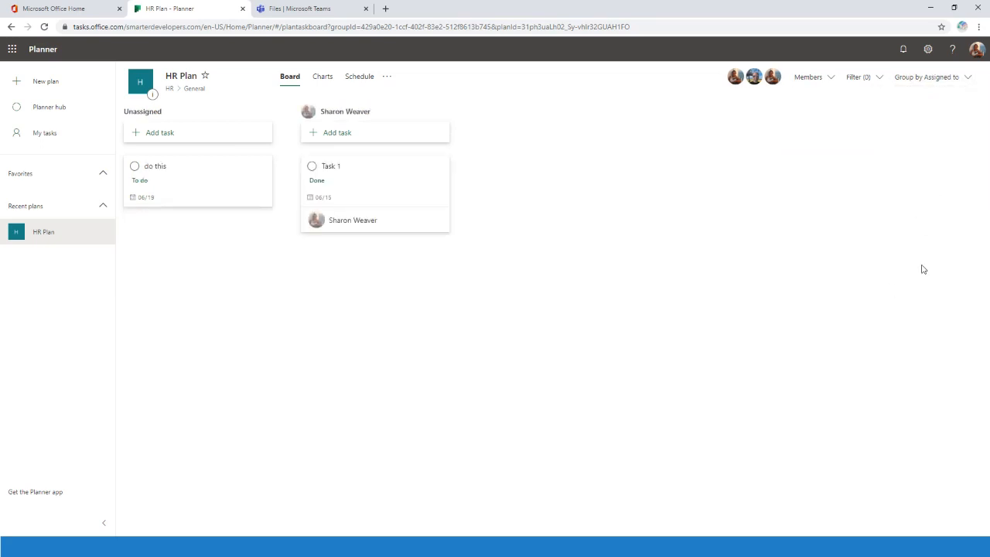
{"action": "left_click", "coordinate": [954, 77]}
{"action": "left_click", "coordinate": [952, 96]}
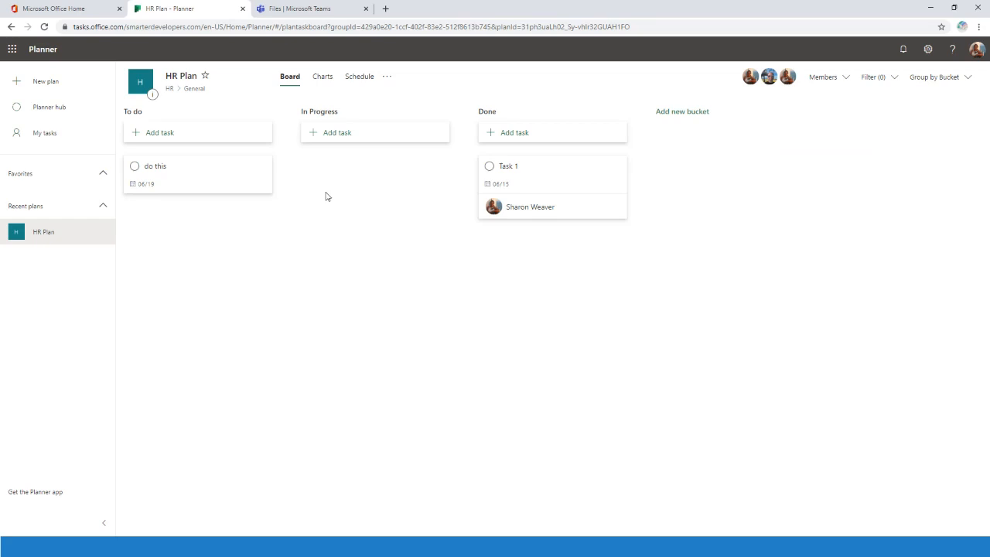
Step: Examine the HR Plan's charts for task status, buckets, priority and members
{"action": "left_click", "coordinate": [321, 76]}
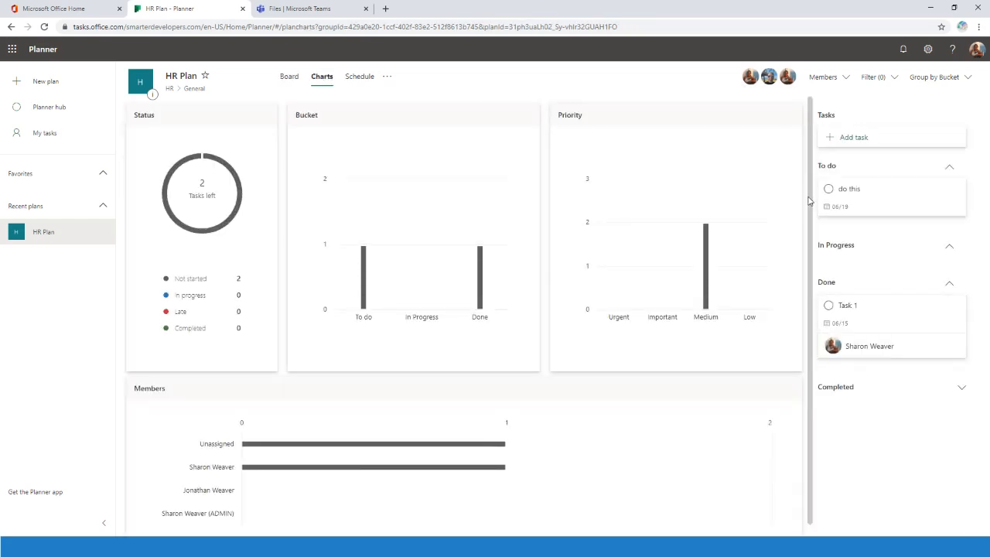
{"action": "left_click_drag", "start_coordinate": [810, 207], "coordinate": [821, 177]}
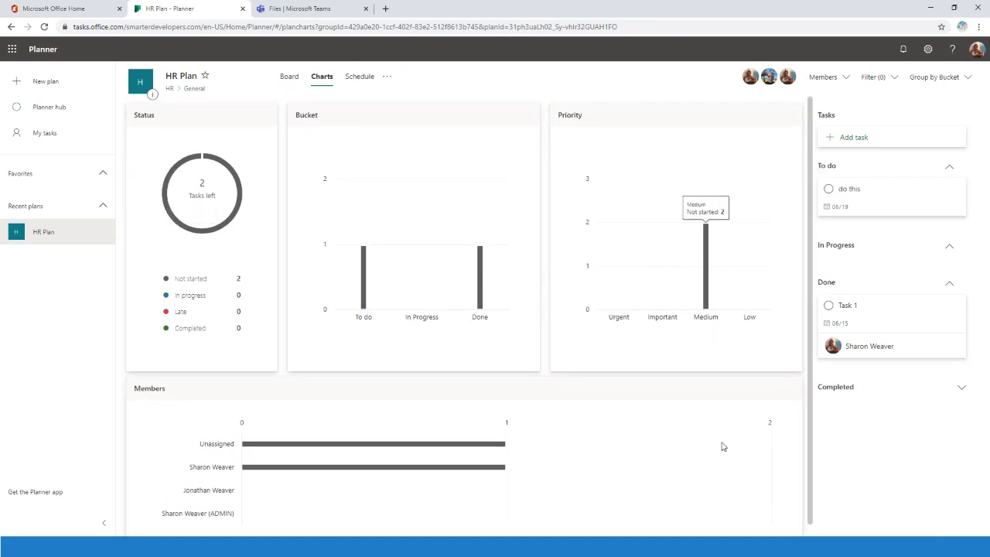
{"action": "scroll", "coordinate": [696, 447], "scroll_direction": "down", "scroll_amount": 1}
{"action": "scroll", "coordinate": [657, 447], "scroll_direction": "up", "scroll_amount": 1}
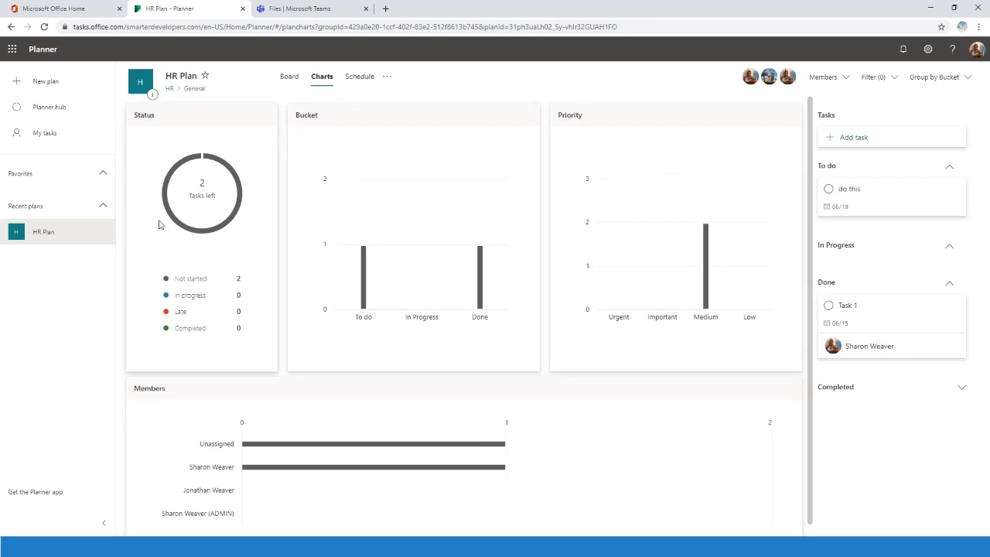
{"action": "scroll", "coordinate": [724, 393], "scroll_direction": "down", "scroll_amount": 1}
{"action": "scroll", "coordinate": [725, 389], "scroll_direction": "up", "scroll_amount": 1}
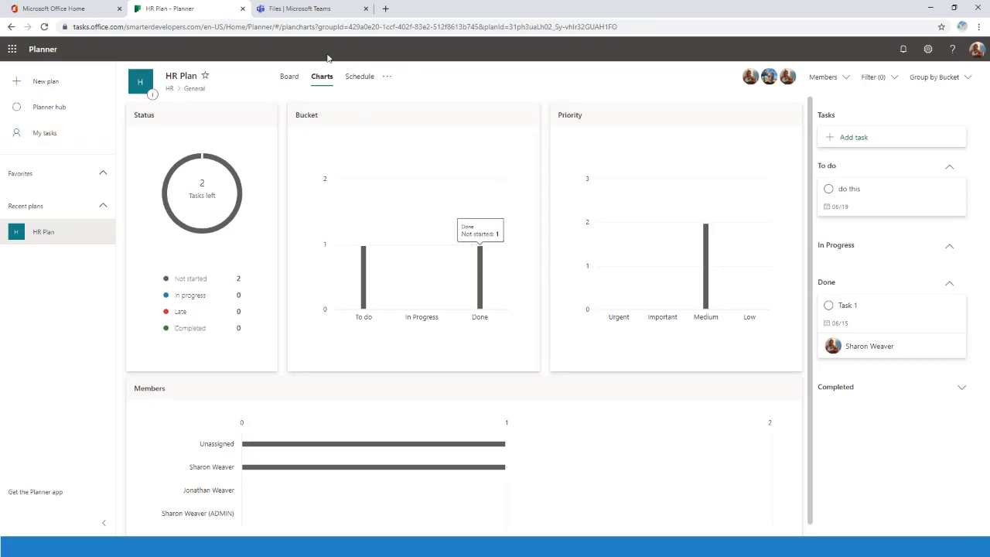
Step: Switch to Microsoft Teams and open the General channel of the HR team
{"action": "left_click", "coordinate": [296, 10]}
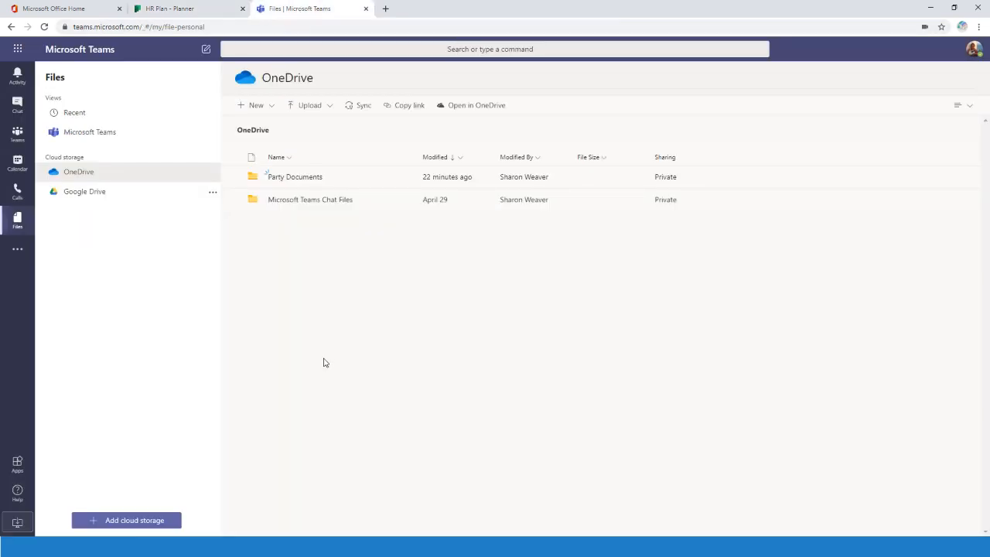
{"action": "left_click", "coordinate": [8, 135]}
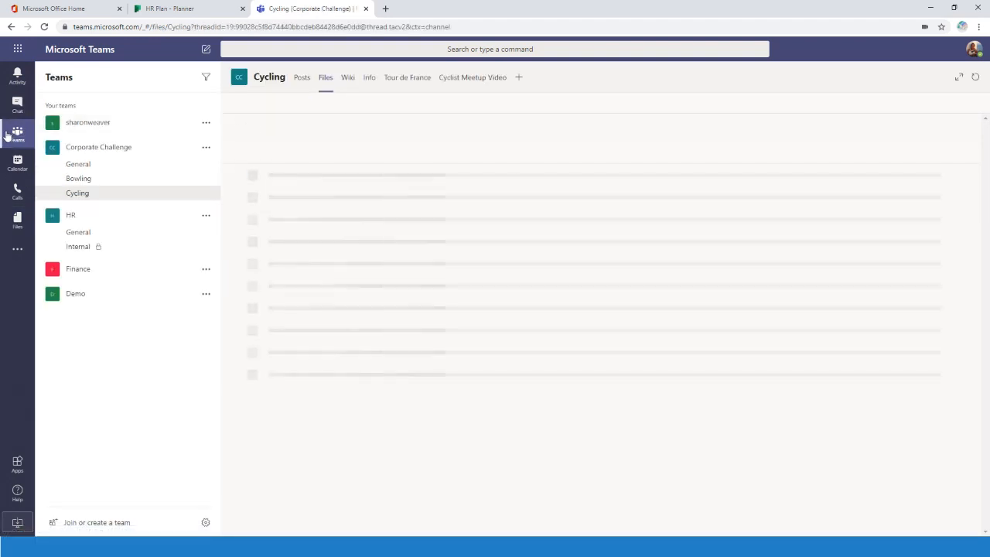
{"action": "left_click", "coordinate": [104, 233]}
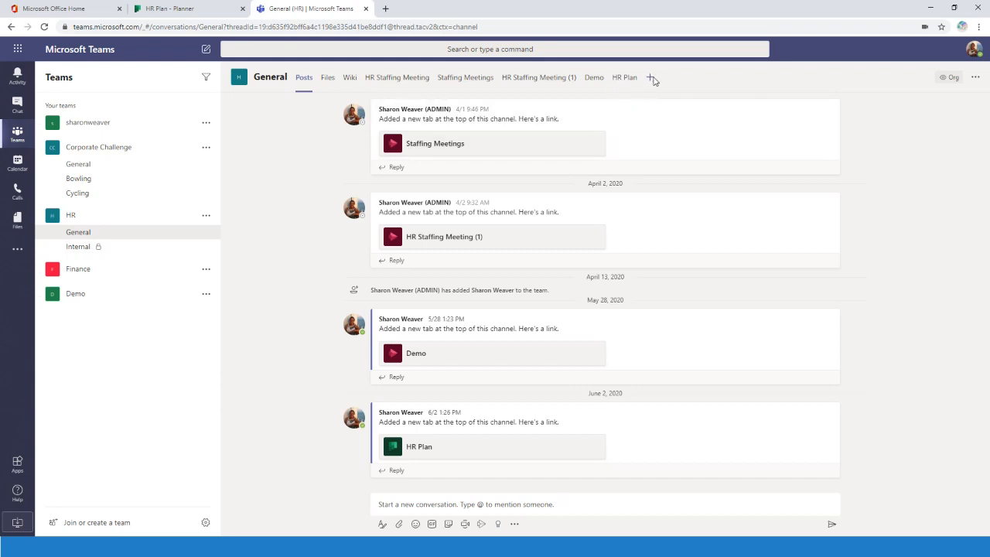
Step: Review the new-plan and existing-plan options for adding a Planner tab to the channel, and close the dialog without saving
{"action": "left_click", "coordinate": [652, 78]}
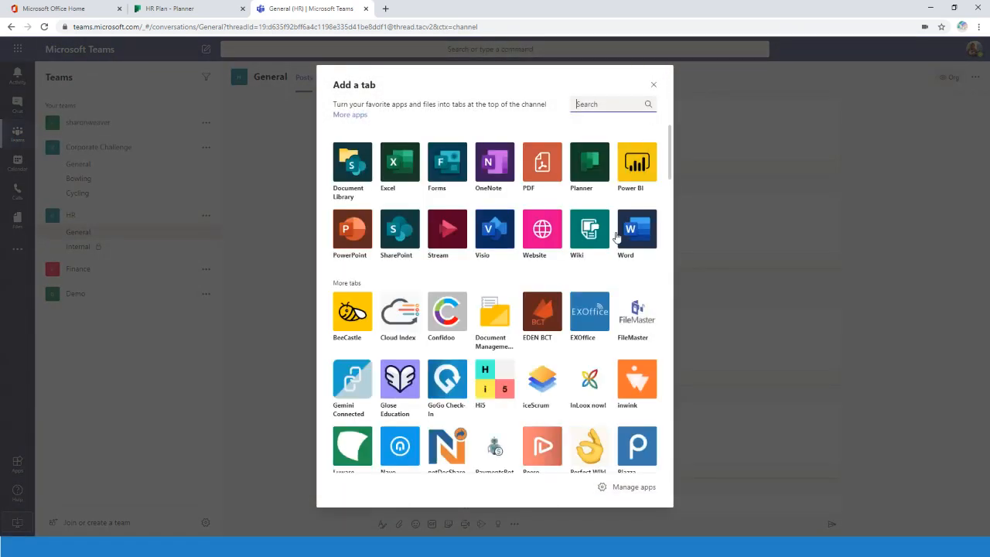
{"action": "left_click", "coordinate": [590, 164]}
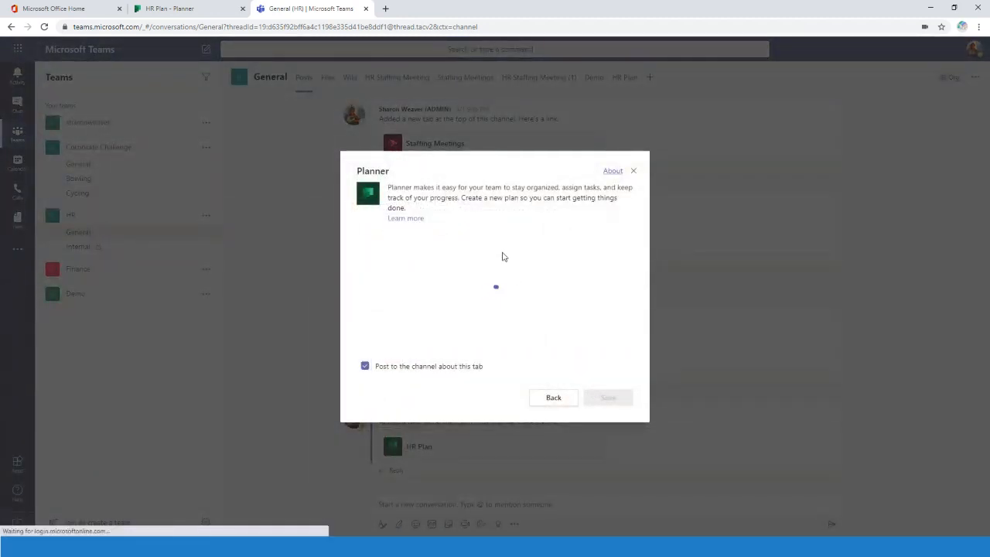
{"action": "left_click", "coordinate": [389, 302]}
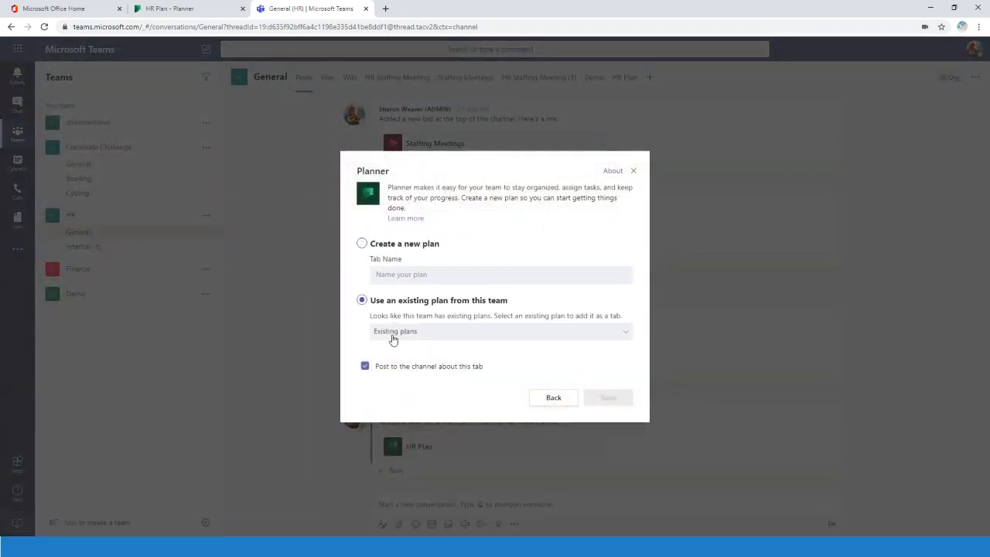
{"action": "left_click", "coordinate": [402, 334]}
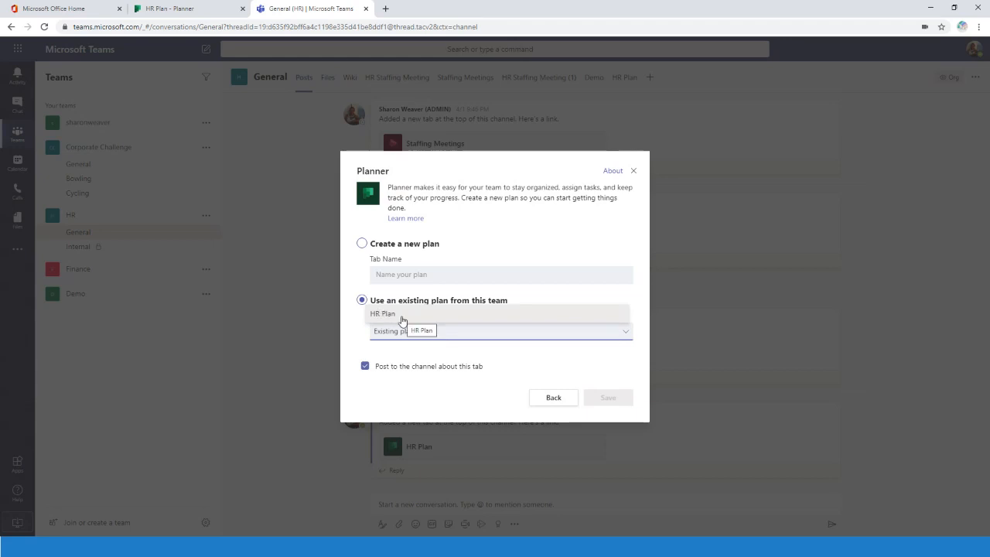
{"action": "left_click", "coordinate": [436, 246]}
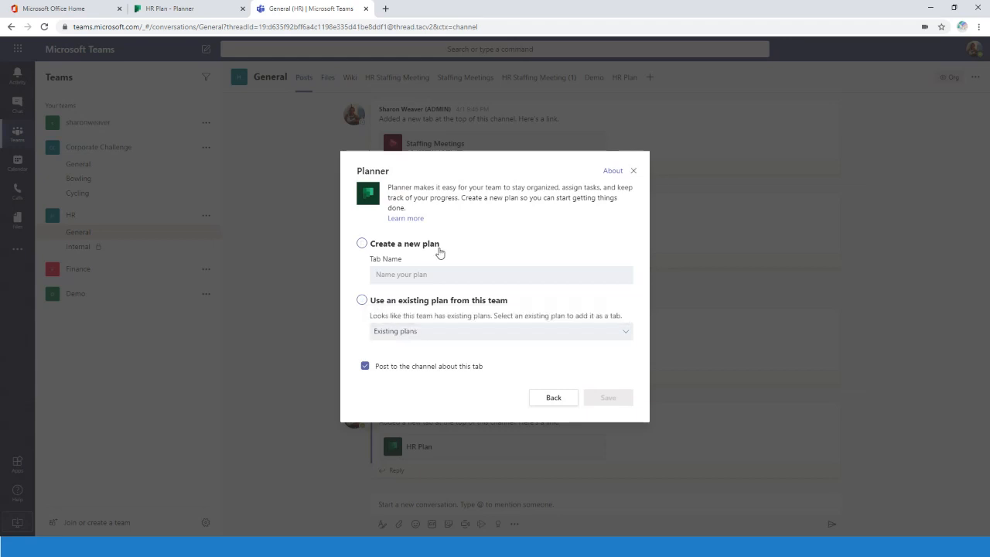
{"action": "left_click", "coordinate": [634, 170]}
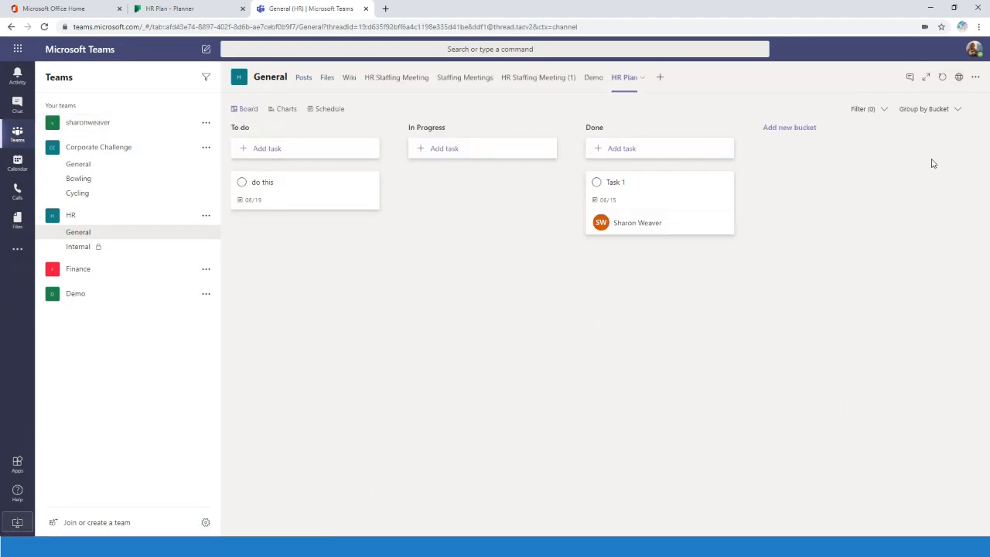
Step: In the channel's HR Plan tab, view the charts and reschedule Task 1 to June 16, 2020 in the calendar
{"action": "left_click", "coordinate": [283, 109]}
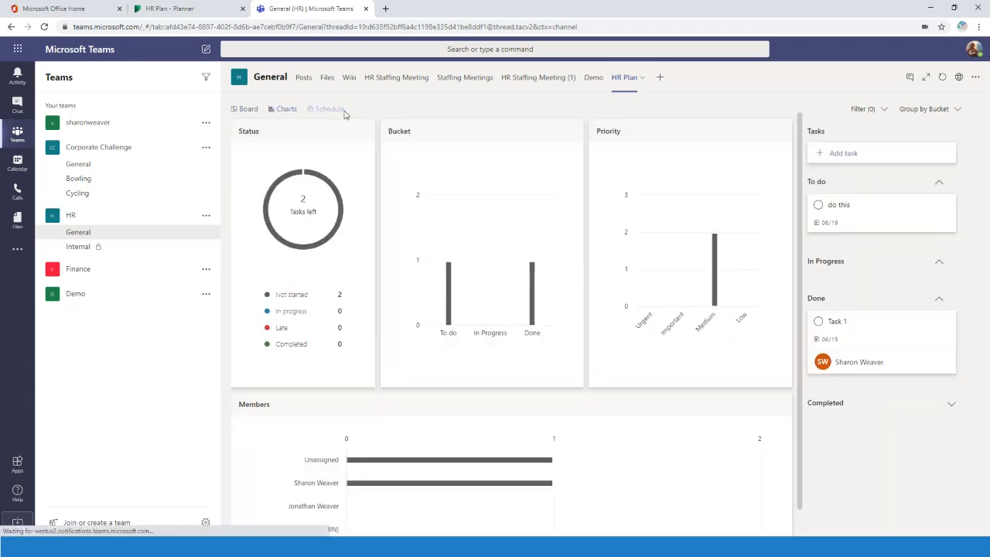
{"action": "left_click", "coordinate": [340, 110]}
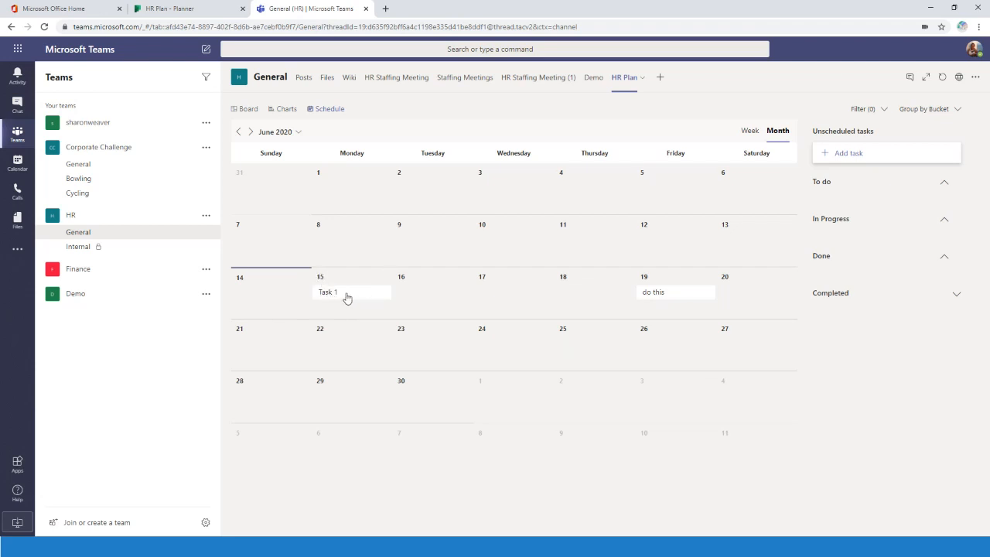
{"action": "left_click_drag", "start_coordinate": [346, 299], "coordinate": [436, 298]}
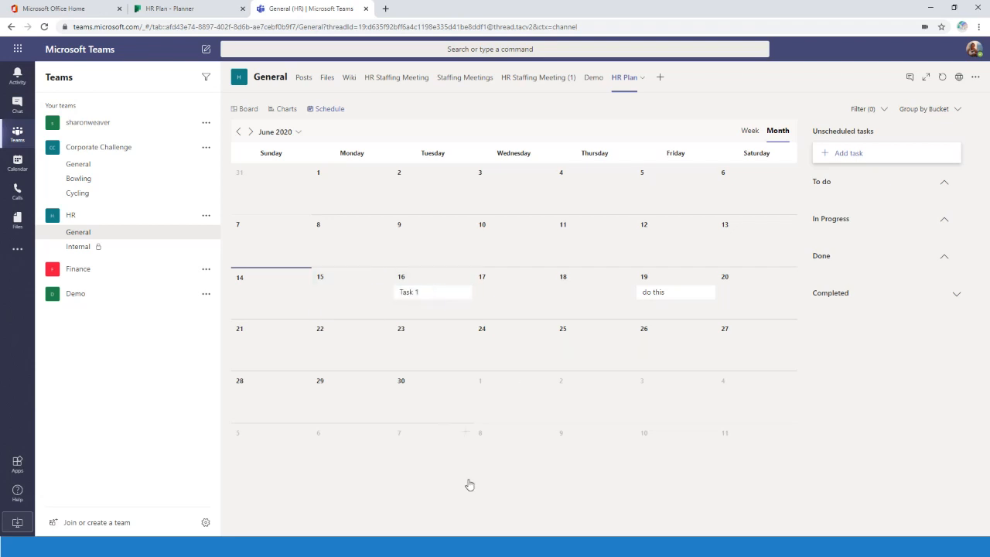
{"action": "left_click", "coordinate": [430, 294]}
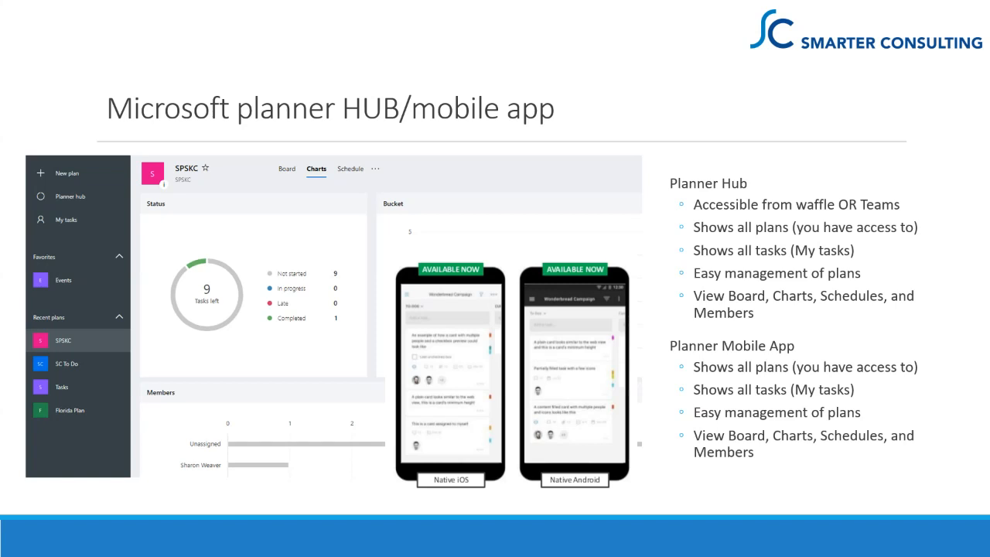
{"action": "key", "text": "Right"}
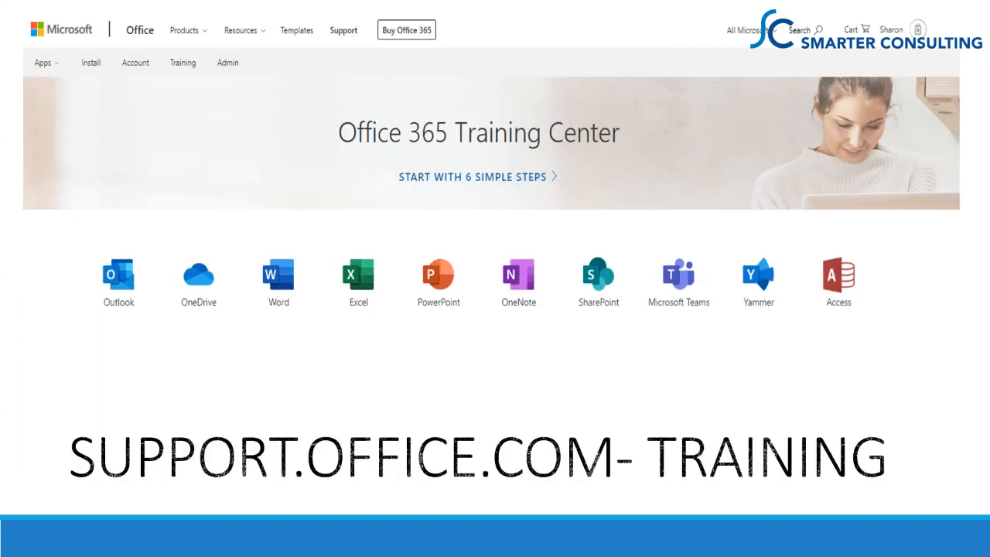